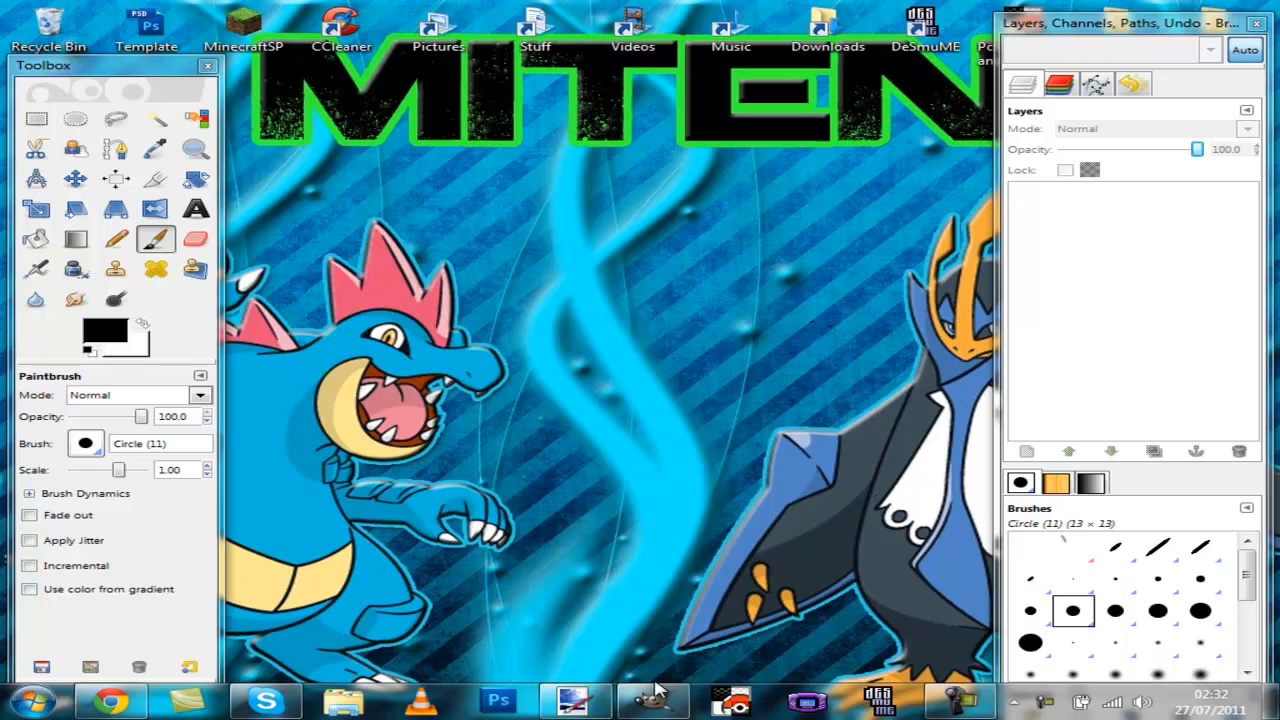
Step: Switch to Paint.NET and move the Colors and Tools panels toward the left edge of the window
{"action": "left_click", "coordinate": [650, 702]}
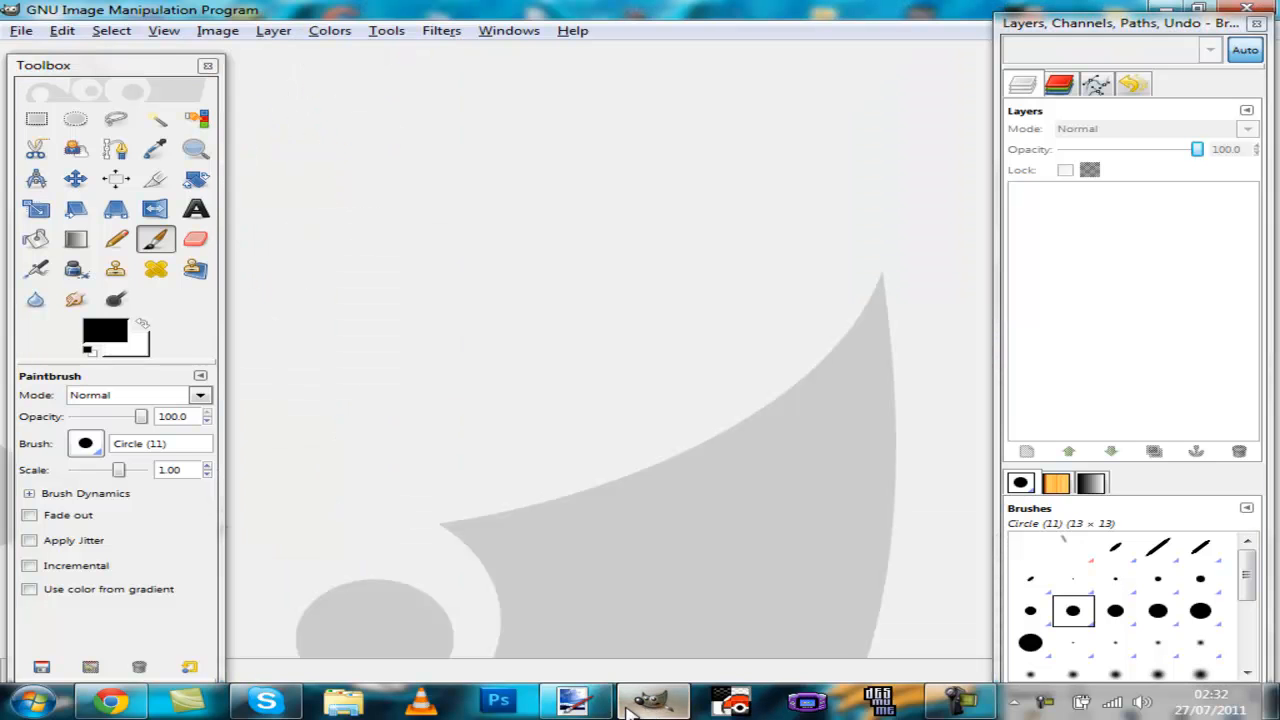
{"action": "left_click", "coordinate": [570, 702]}
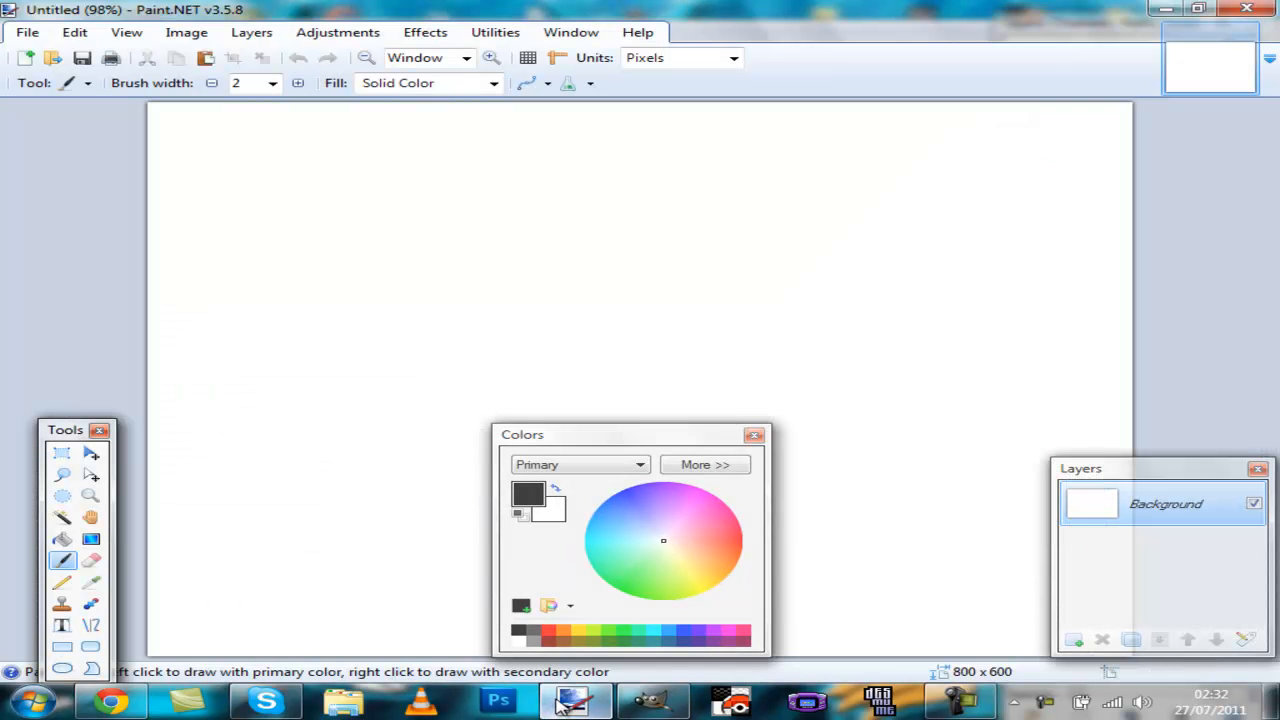
{"action": "left_click_drag", "start_coordinate": [670, 443], "coordinate": [30, 137]}
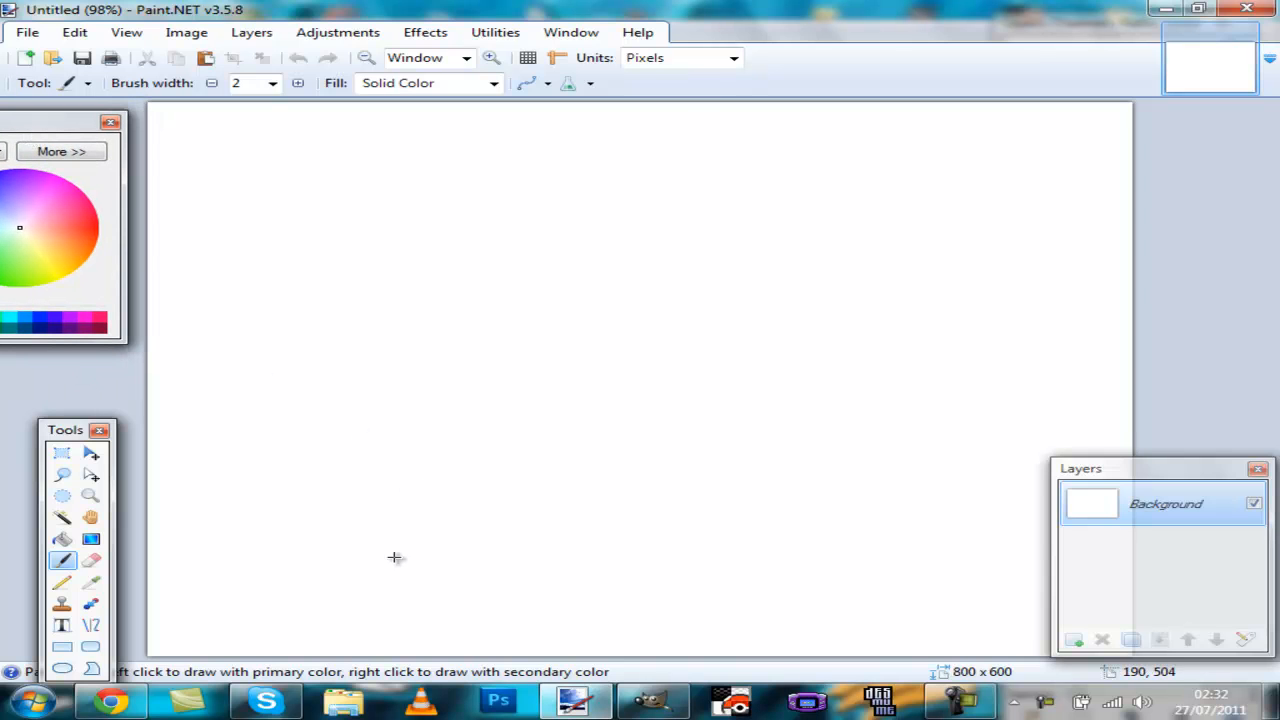
{"action": "left_click_drag", "start_coordinate": [75, 440], "coordinate": [41, 411]}
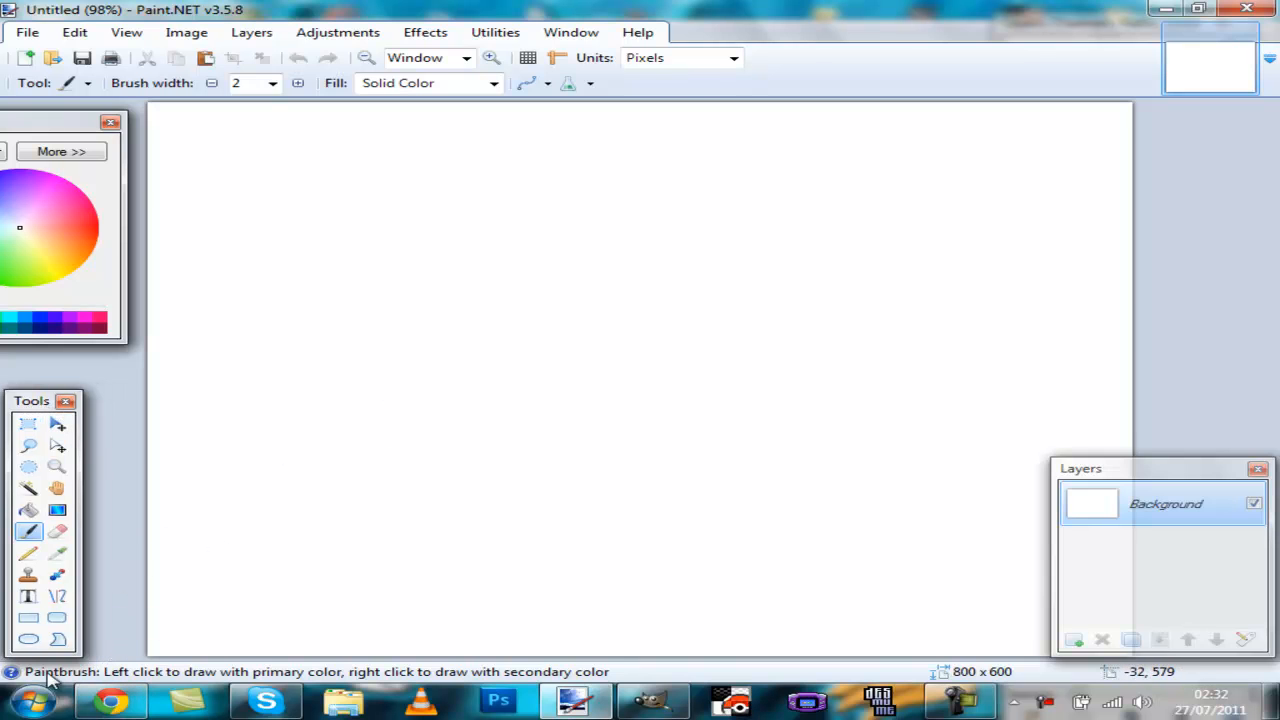
Step: Switch to the browser and examine the Arkeis animated sprites page down to its download link
{"action": "left_click", "coordinate": [111, 702]}
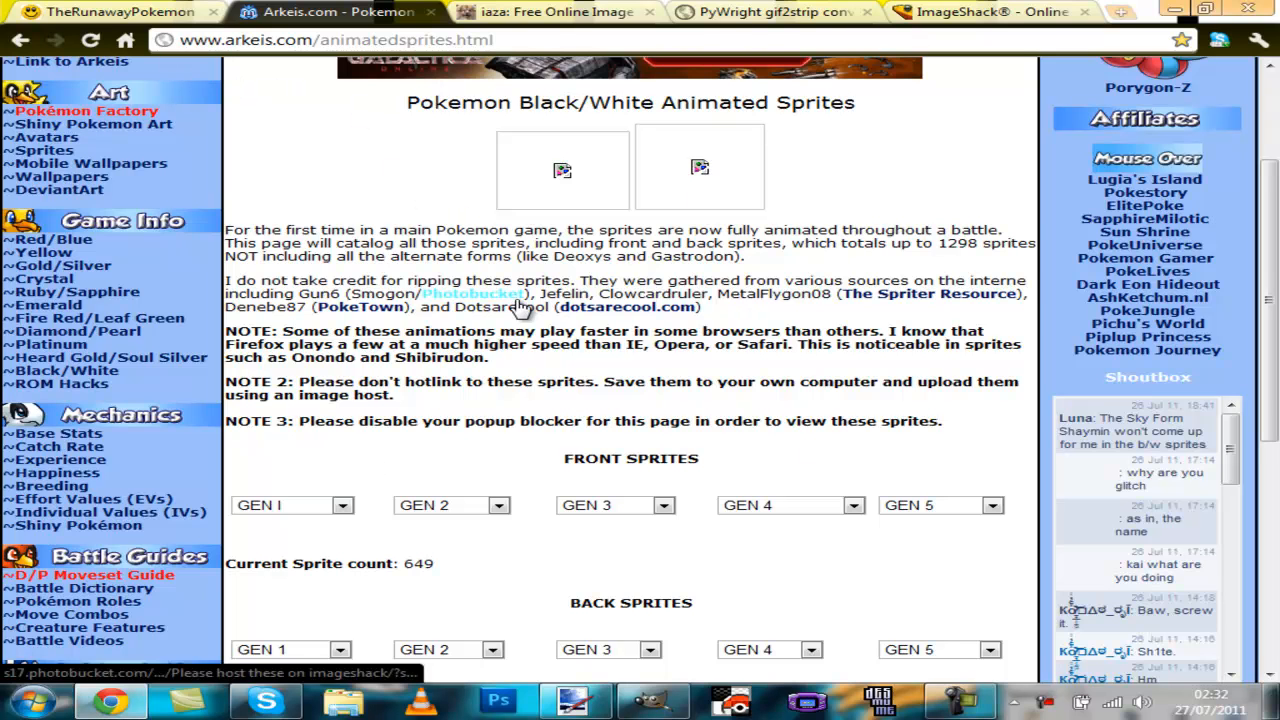
{"action": "scroll", "coordinate": [330, 485], "scroll_direction": "down", "scroll_amount": 2}
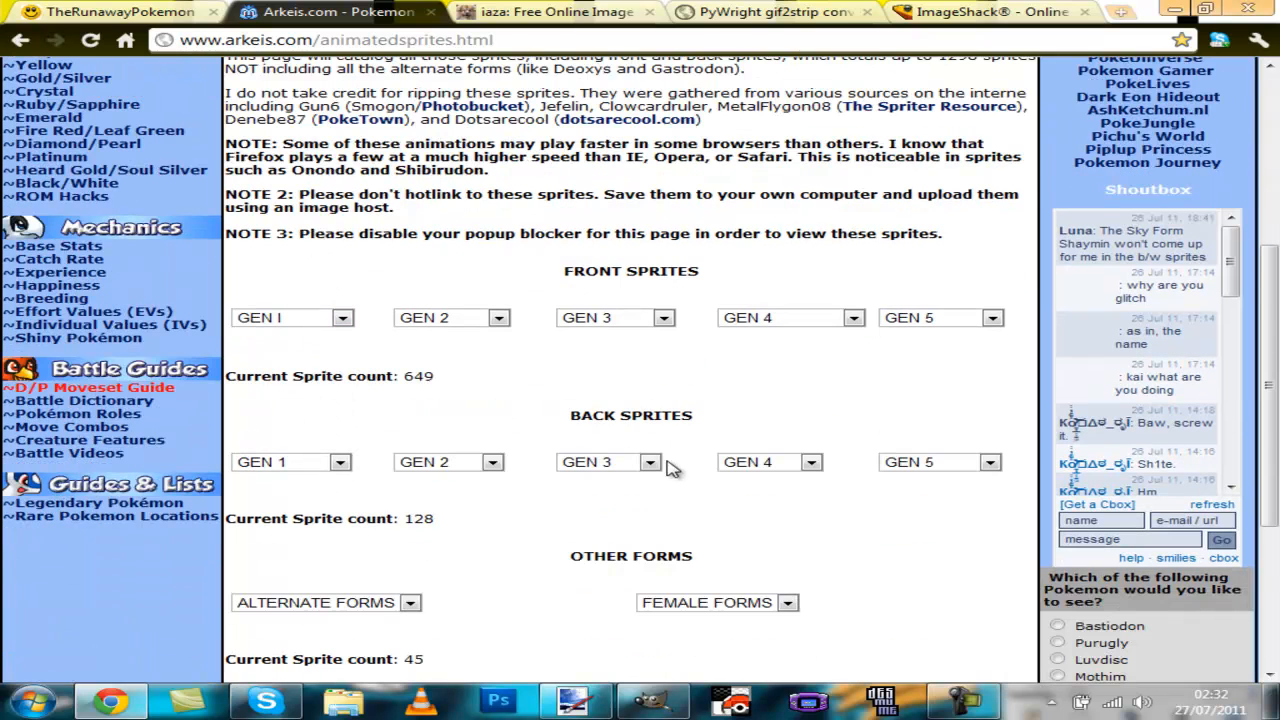
{"action": "scroll", "coordinate": [672, 470], "scroll_direction": "down", "scroll_amount": 1}
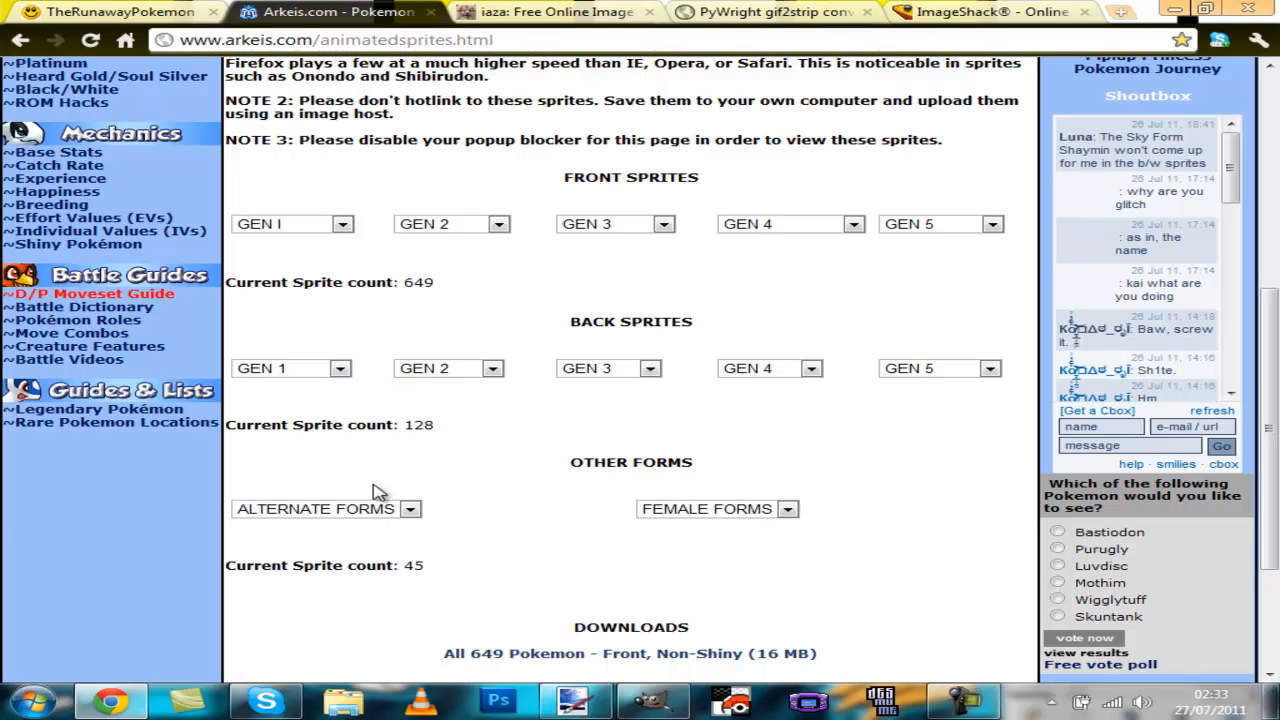
{"action": "scroll", "coordinate": [664, 599], "scroll_direction": "down", "scroll_amount": 1}
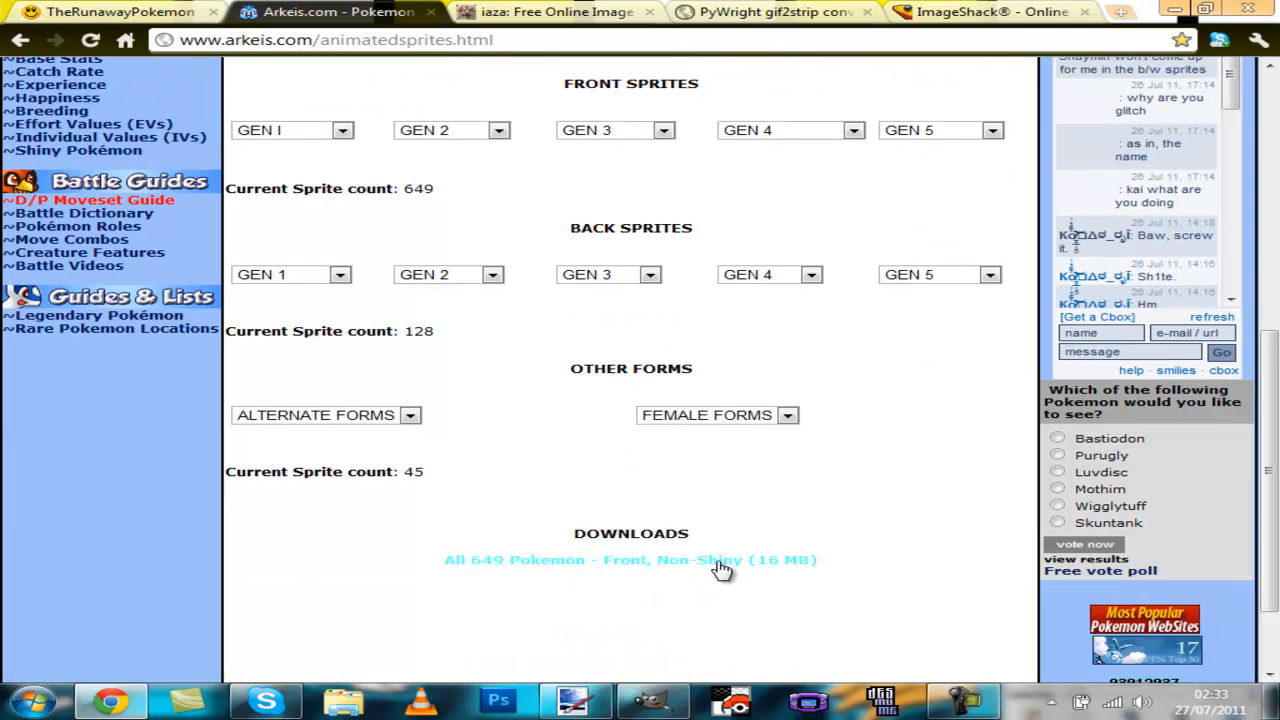
{"action": "left_click_drag", "start_coordinate": [854, 560], "coordinate": [430, 572]}
{"action": "left_click", "coordinate": [427, 572]}
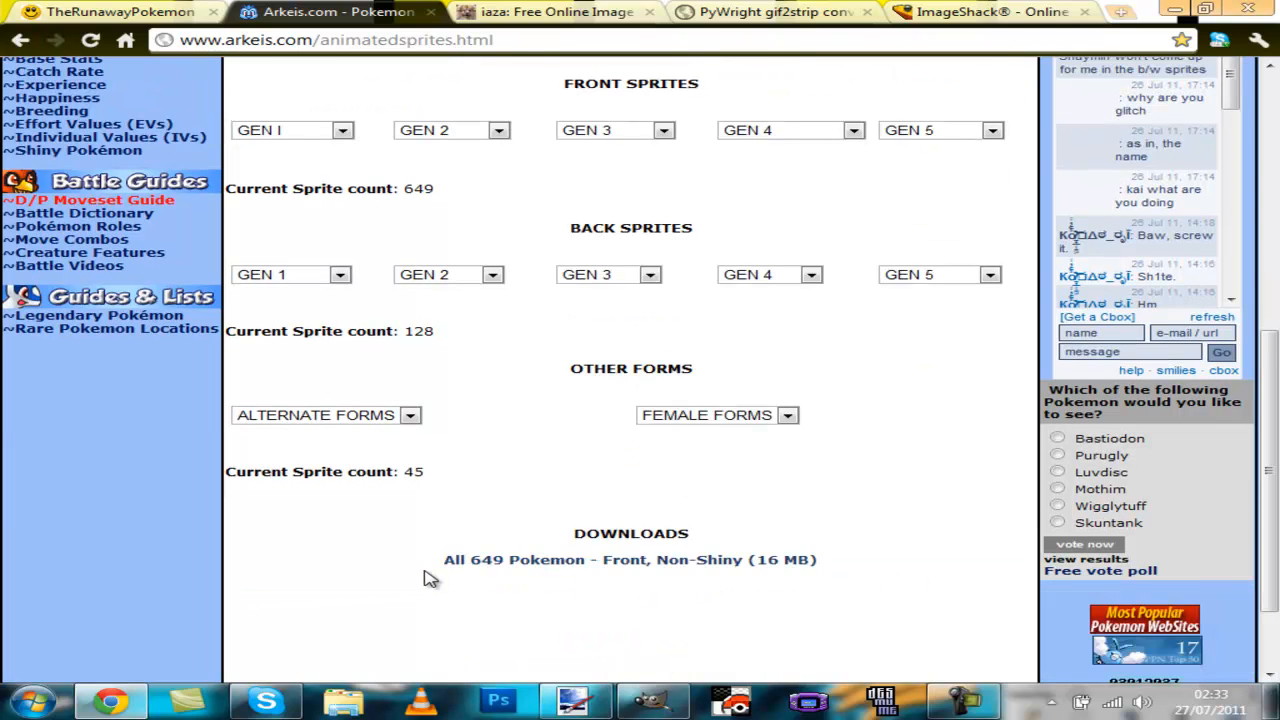
Step: Return to GIMP and create a new image 30 by 30 pixels
{"action": "left_click", "coordinate": [1183, 9]}
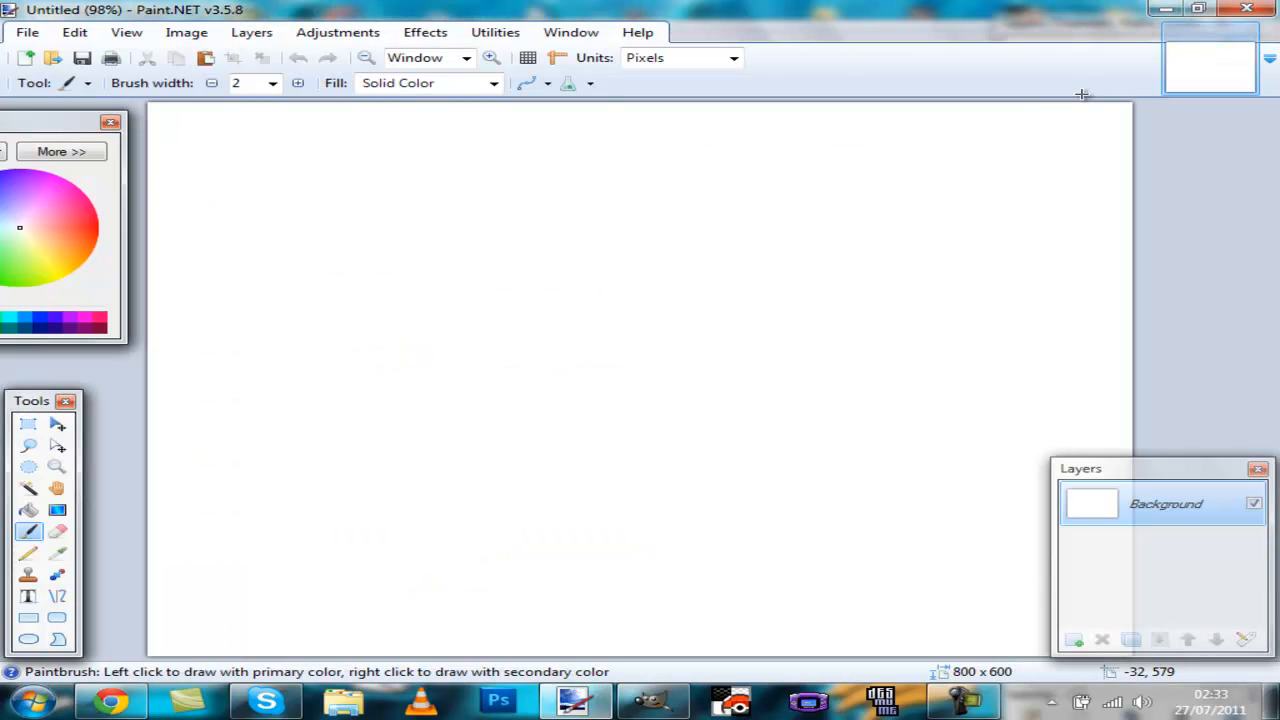
{"action": "left_click", "coordinate": [1170, 10]}
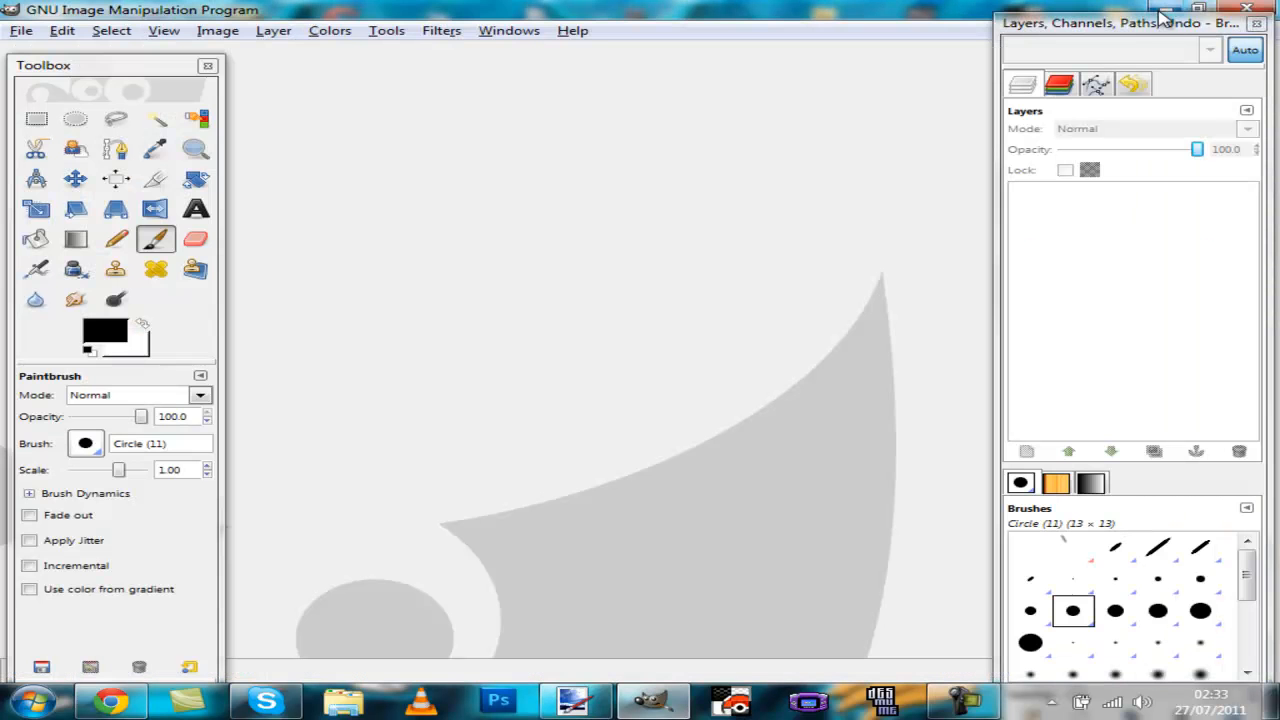
{"action": "left_click", "coordinate": [19, 32]}
{"action": "left_click", "coordinate": [22, 55]}
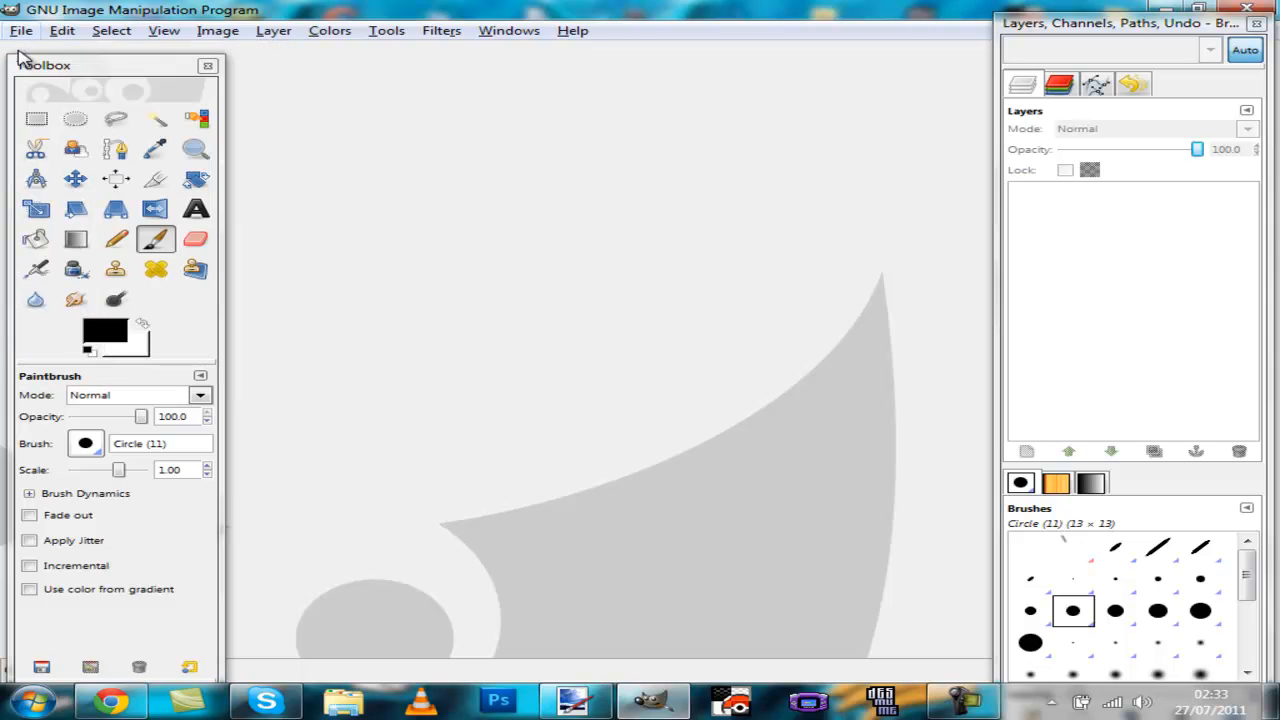
{"action": "type", "text": "30"}
{"action": "key", "text": "Tab"}
{"action": "type", "text": "30"}
{"action": "key", "text": "Return"}
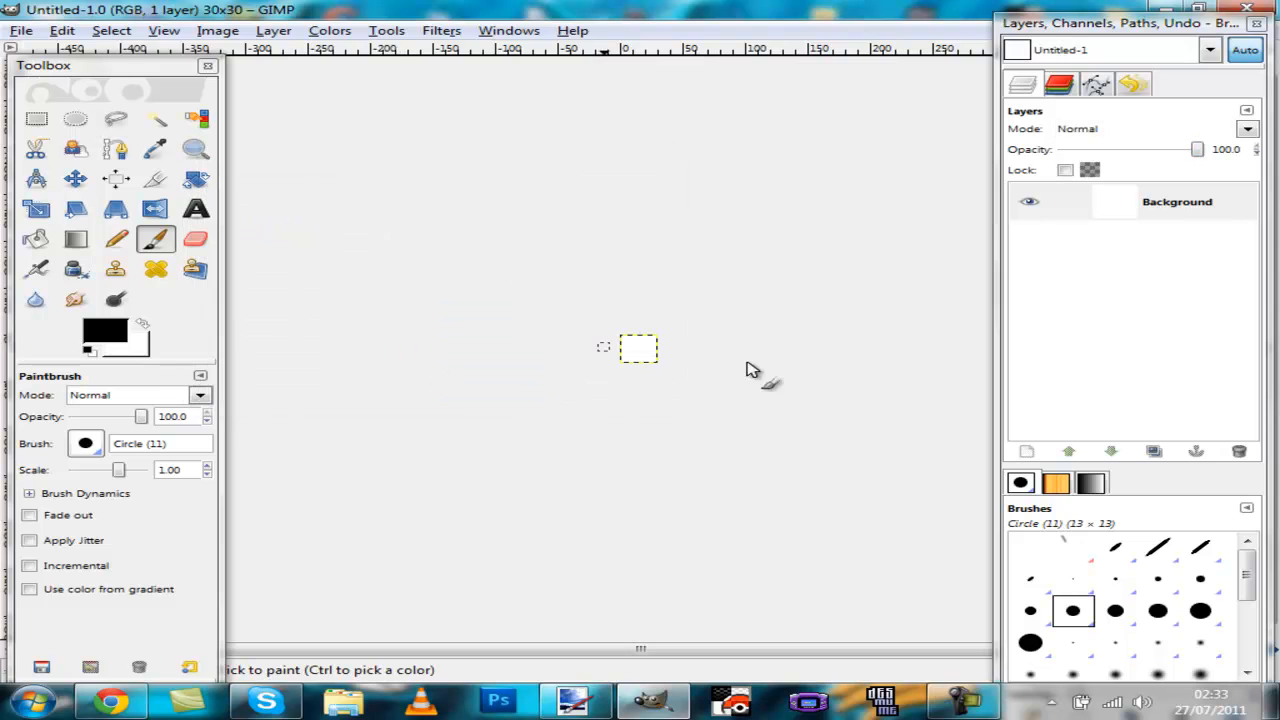
Step: Zoom in on the new image and delete its Background layer
{"action": "scroll", "coordinate": [760, 367], "scroll_direction": "up", "scroll_amount": 8}
{"action": "scroll", "coordinate": [760, 367], "scroll_direction": "down", "scroll_amount": 2}
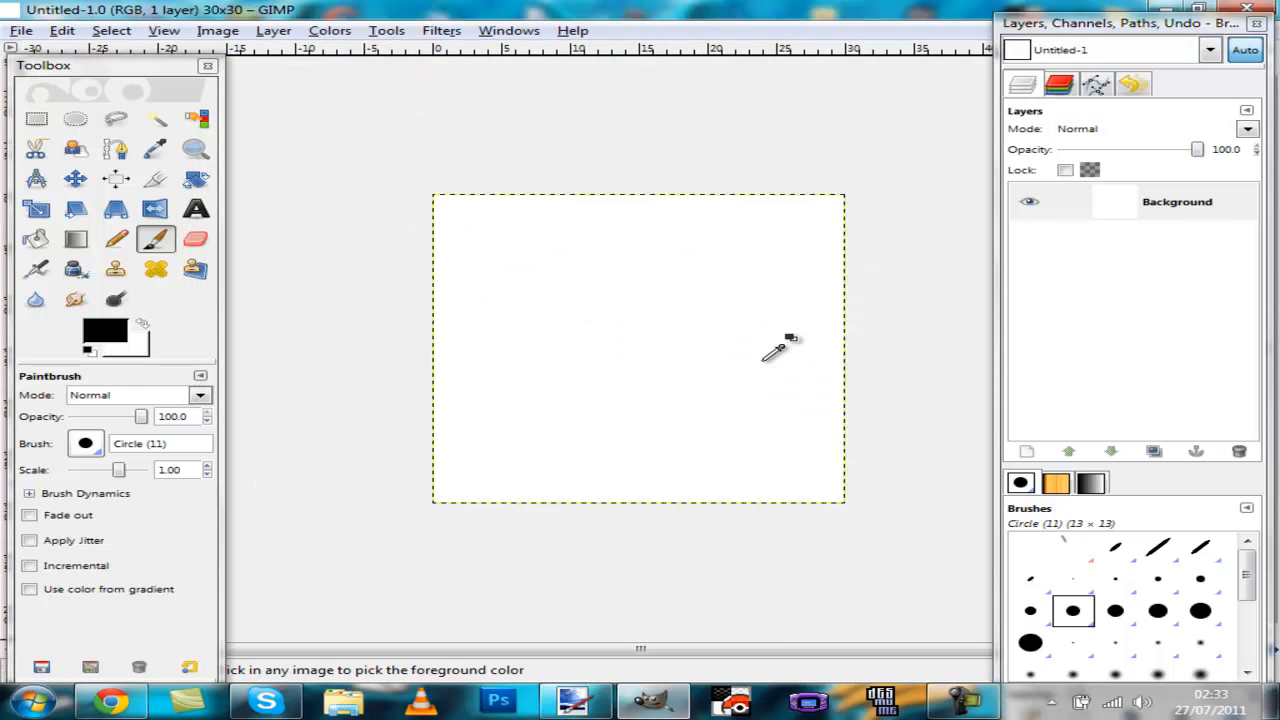
{"action": "right_click", "coordinate": [1176, 221]}
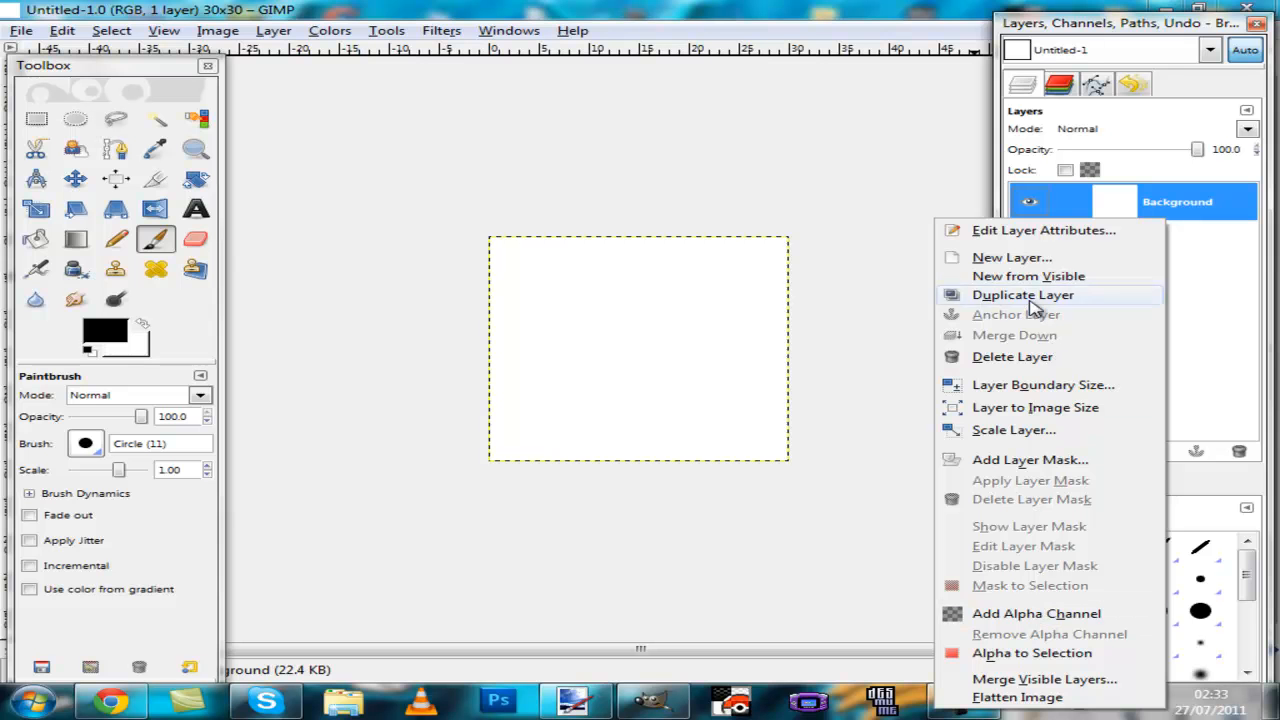
{"action": "left_click", "coordinate": [1012, 357]}
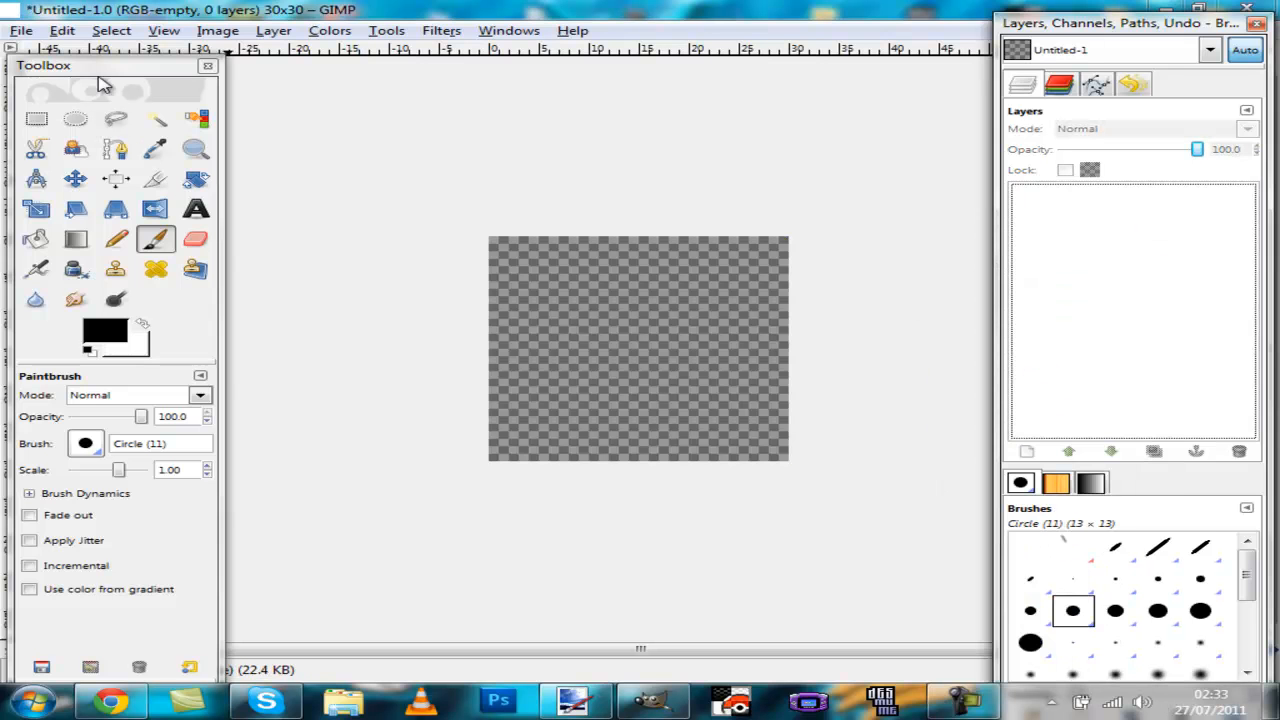
Step: Open 133.gif from the 5th Gen Animated Sprites folder in Pictures as layers
{"action": "left_click", "coordinate": [20, 31]}
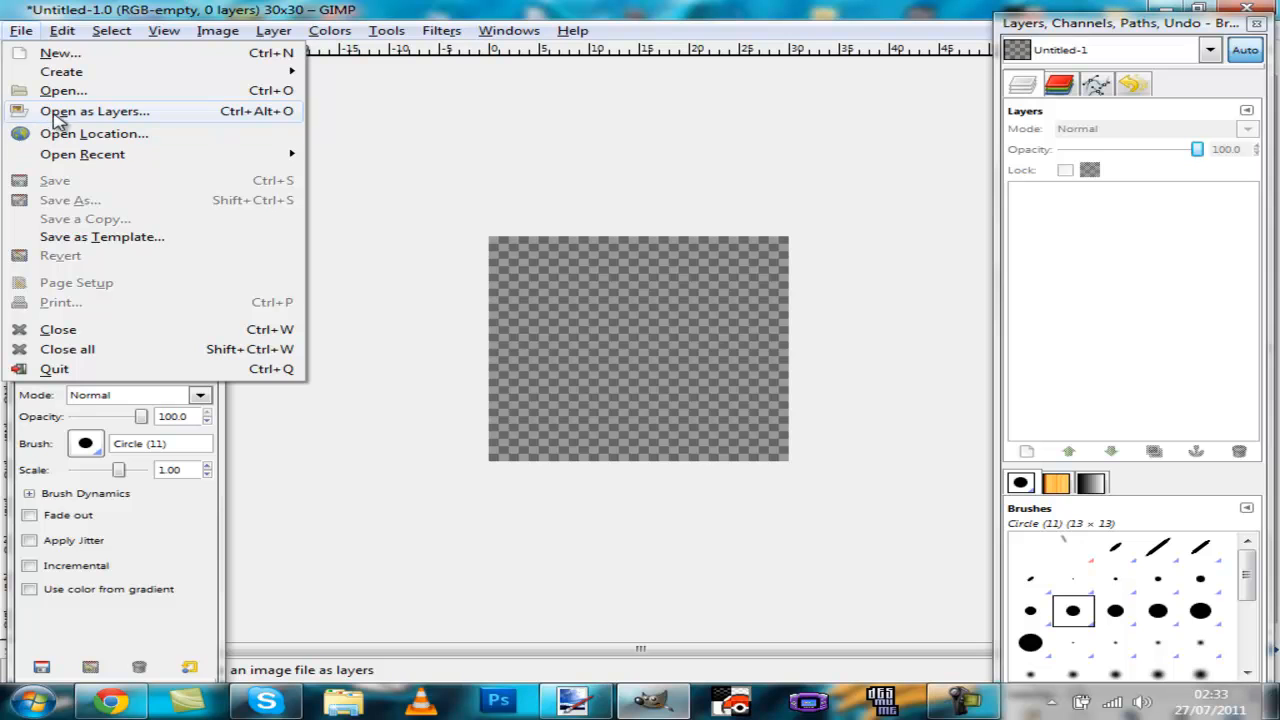
{"action": "left_click", "coordinate": [190, 115]}
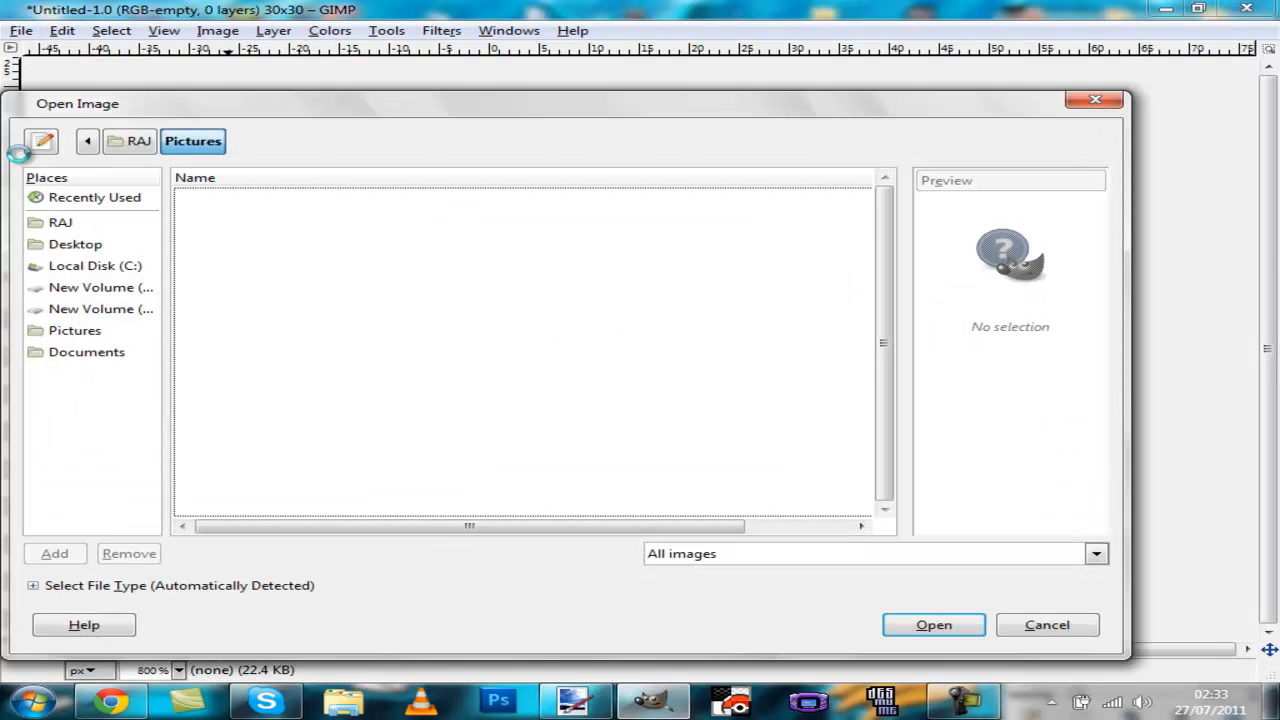
{"action": "left_click", "coordinate": [287, 200]}
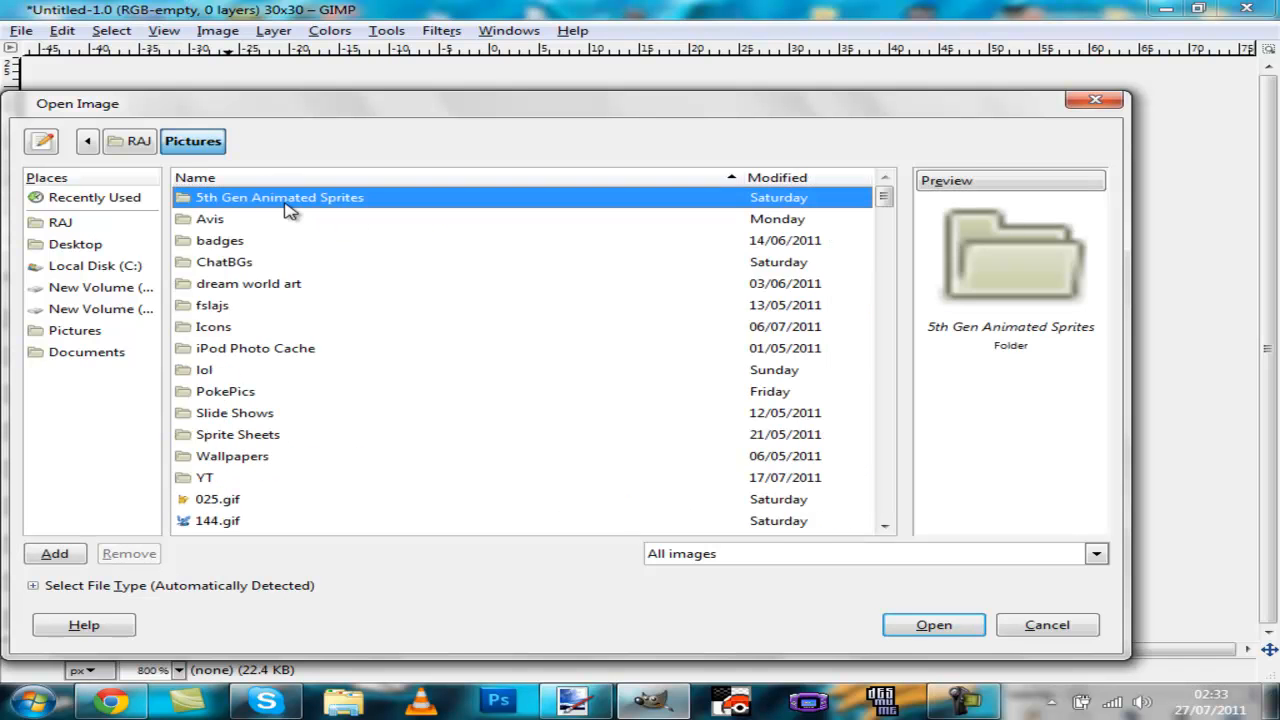
{"action": "double_click", "coordinate": [284, 198]}
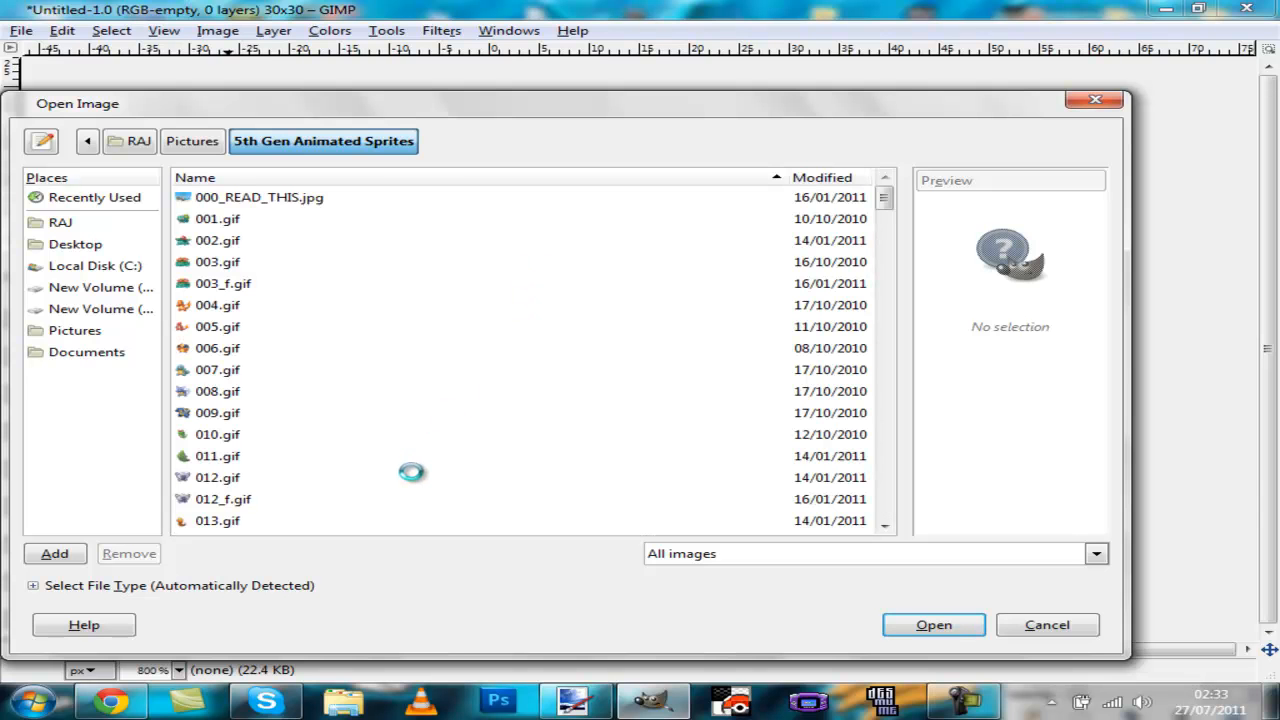
{"action": "scroll", "coordinate": [342, 421], "scroll_direction": "down", "scroll_amount": 1}
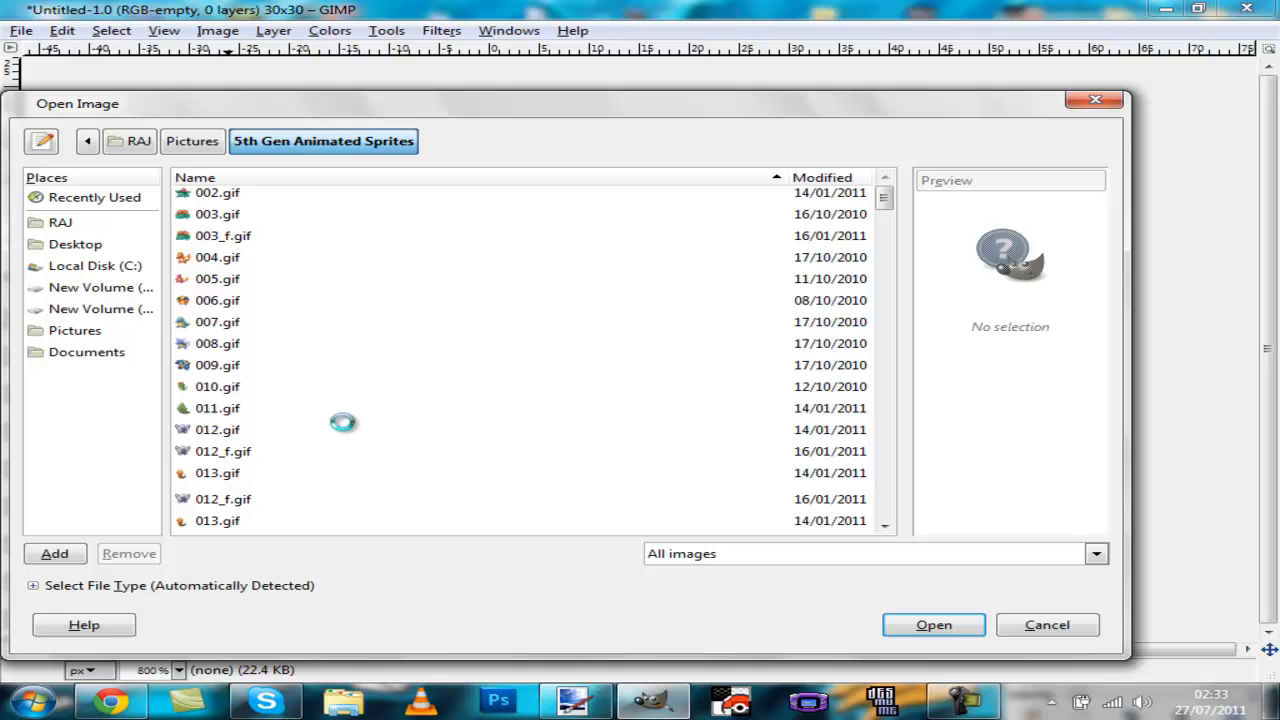
{"action": "scroll", "coordinate": [342, 421], "scroll_direction": "down", "scroll_amount": 1}
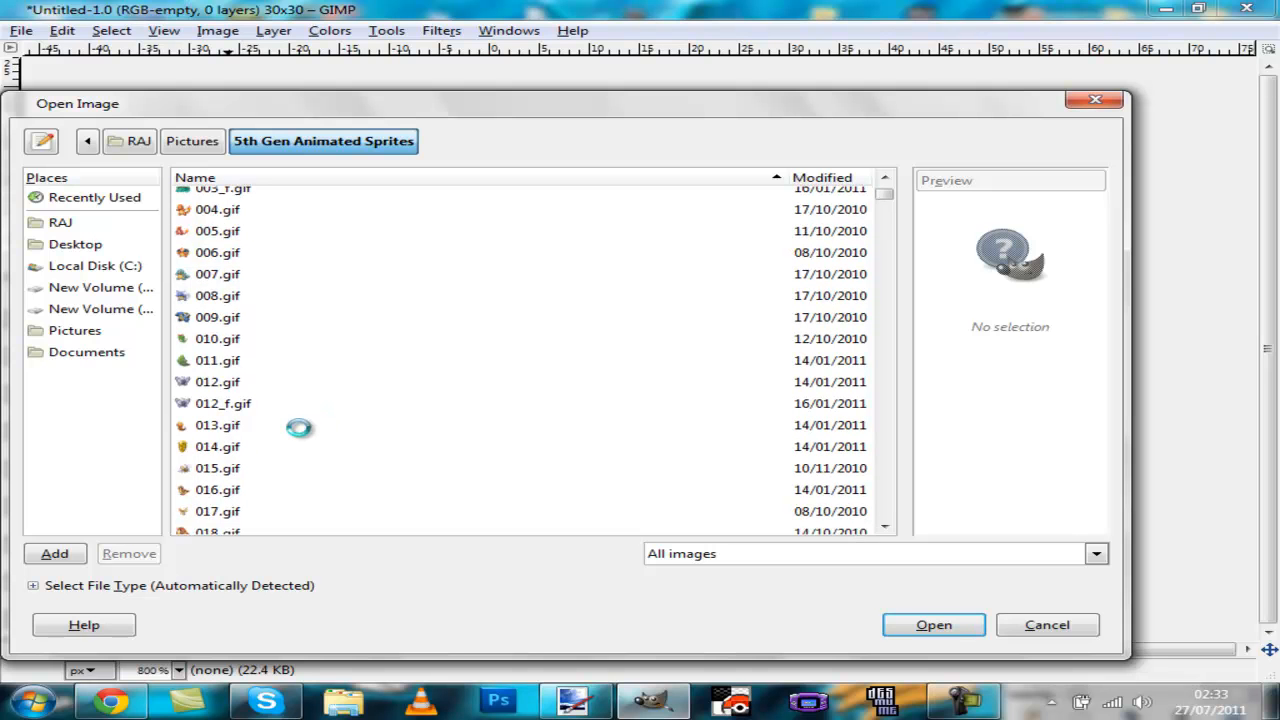
{"action": "scroll", "coordinate": [590, 426], "scroll_direction": "down", "scroll_amount": 1}
{"action": "scroll", "coordinate": [894, 211], "scroll_direction": "up", "scroll_amount": 3}
{"action": "left_click", "coordinate": [873, 197]}
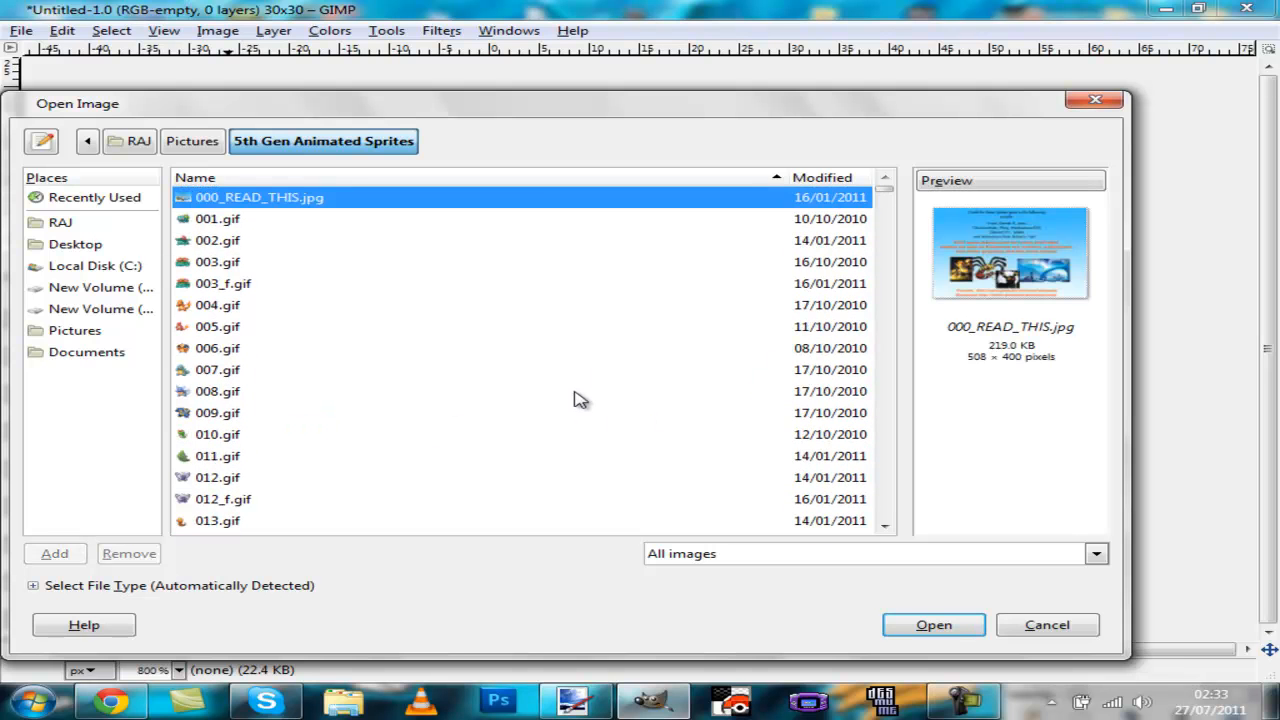
{"action": "scroll", "coordinate": [456, 443], "scroll_direction": "down", "scroll_amount": 15}
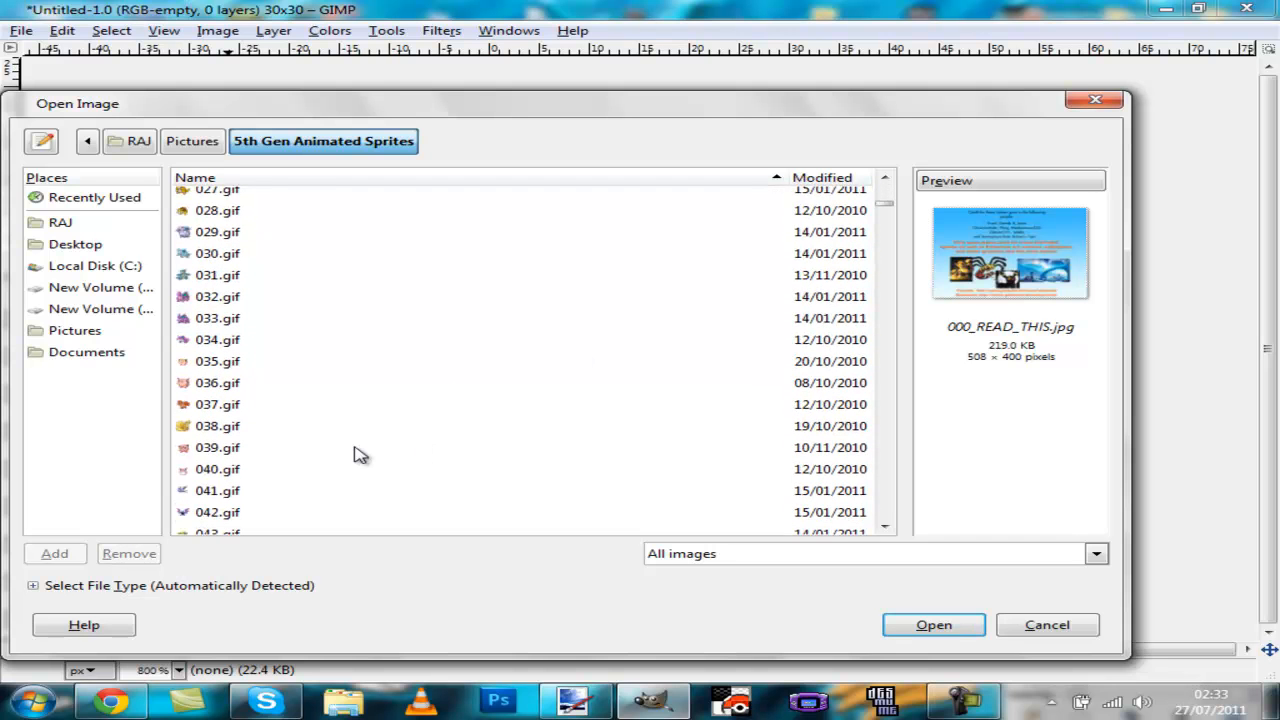
{"action": "scroll", "coordinate": [361, 455], "scroll_direction": "down", "scroll_amount": 9}
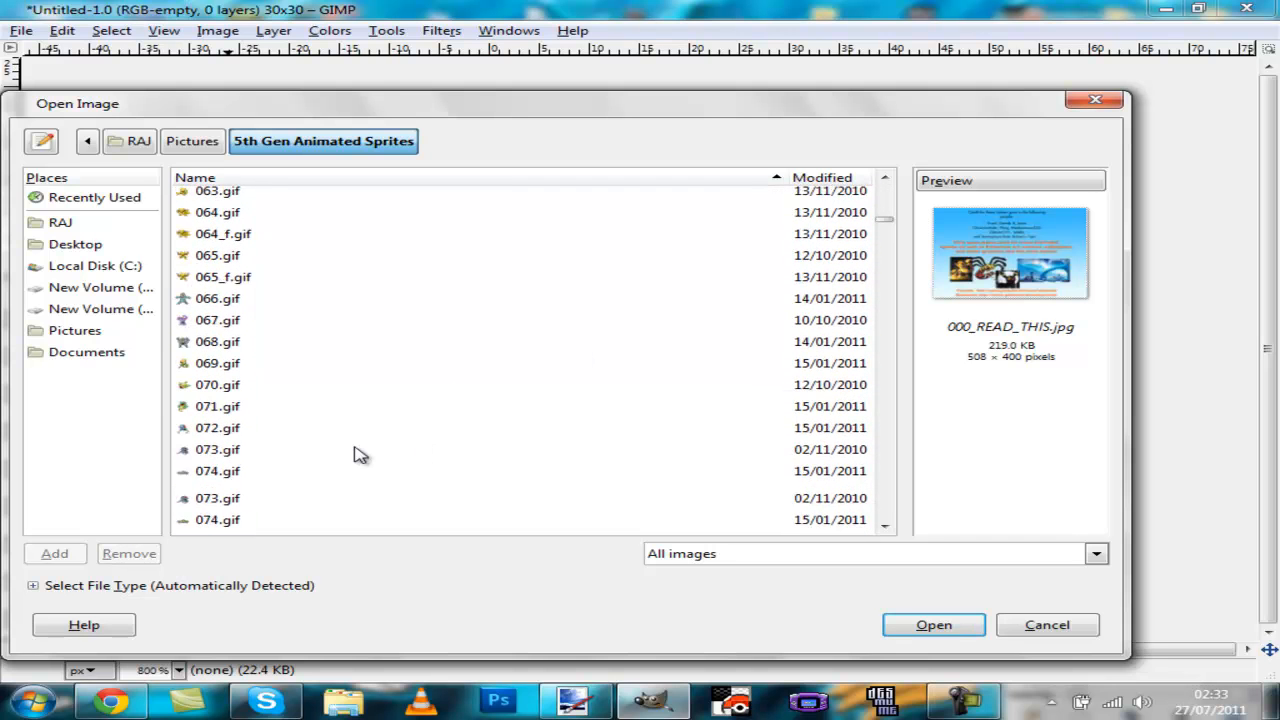
{"action": "scroll", "coordinate": [361, 455], "scroll_direction": "down", "scroll_amount": 14}
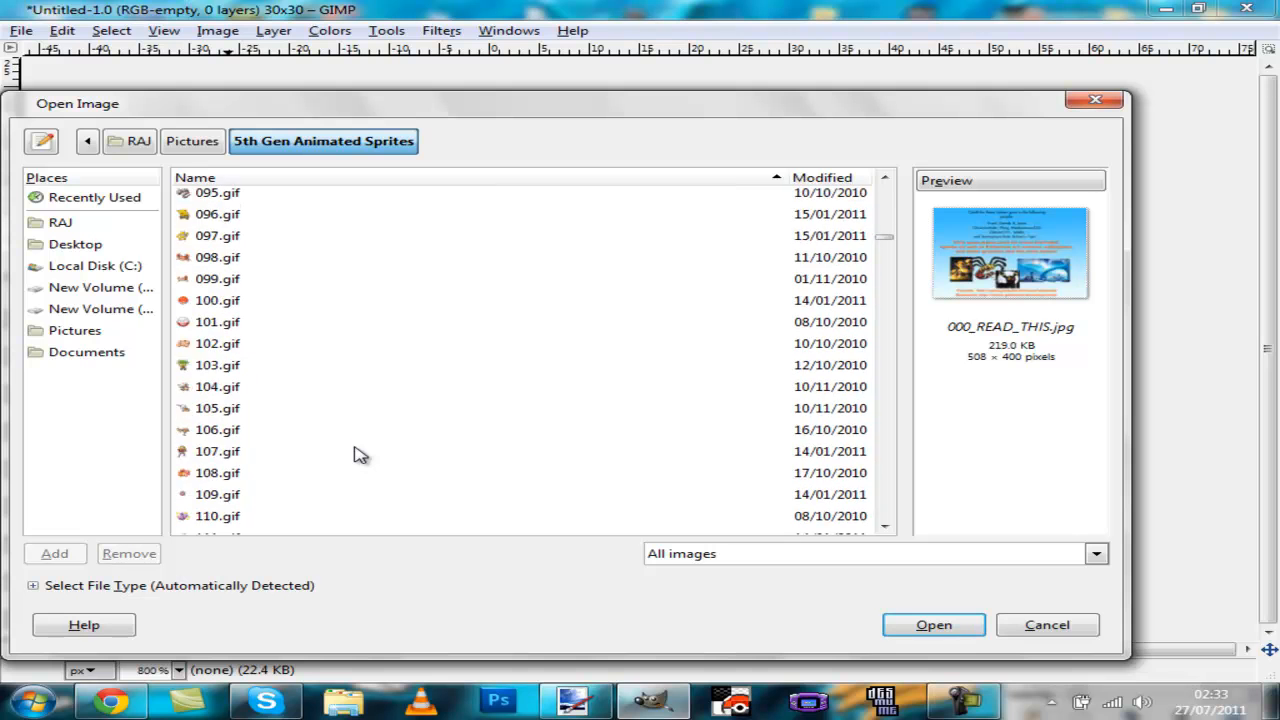
{"action": "scroll", "coordinate": [361, 455], "scroll_direction": "down", "scroll_amount": 7}
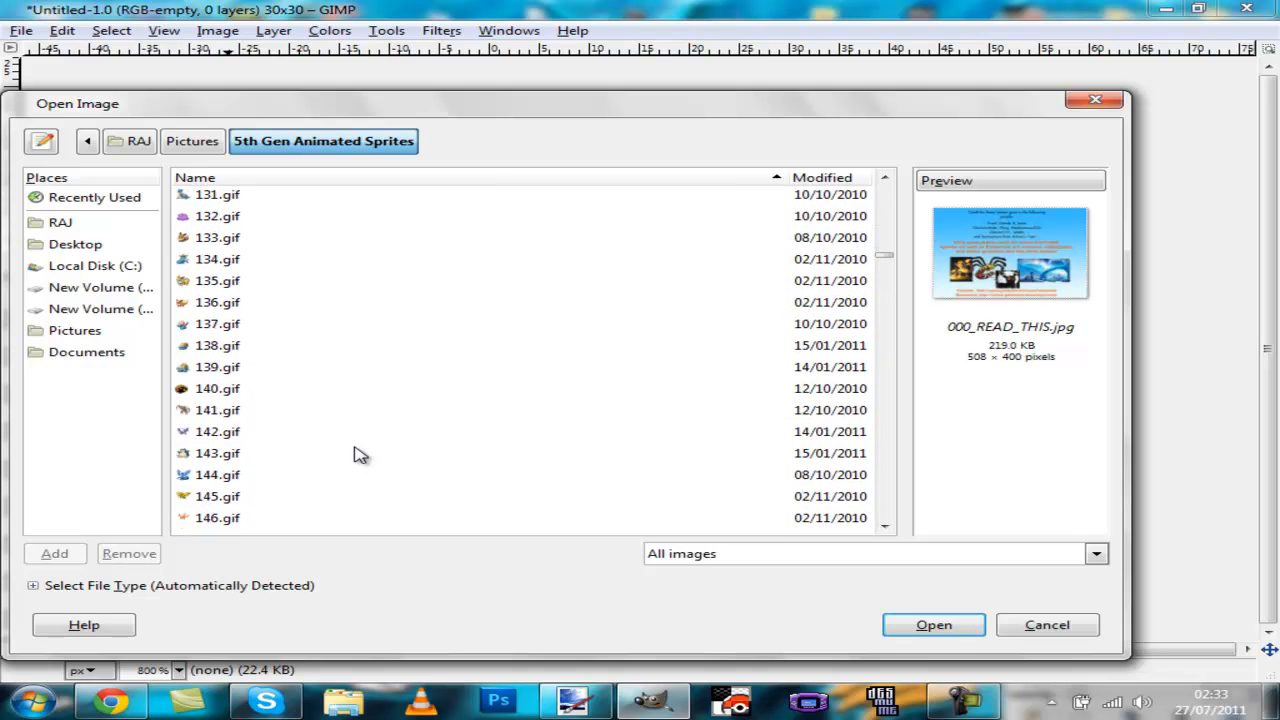
{"action": "left_click", "coordinate": [220, 240]}
{"action": "left_click", "coordinate": [957, 619]}
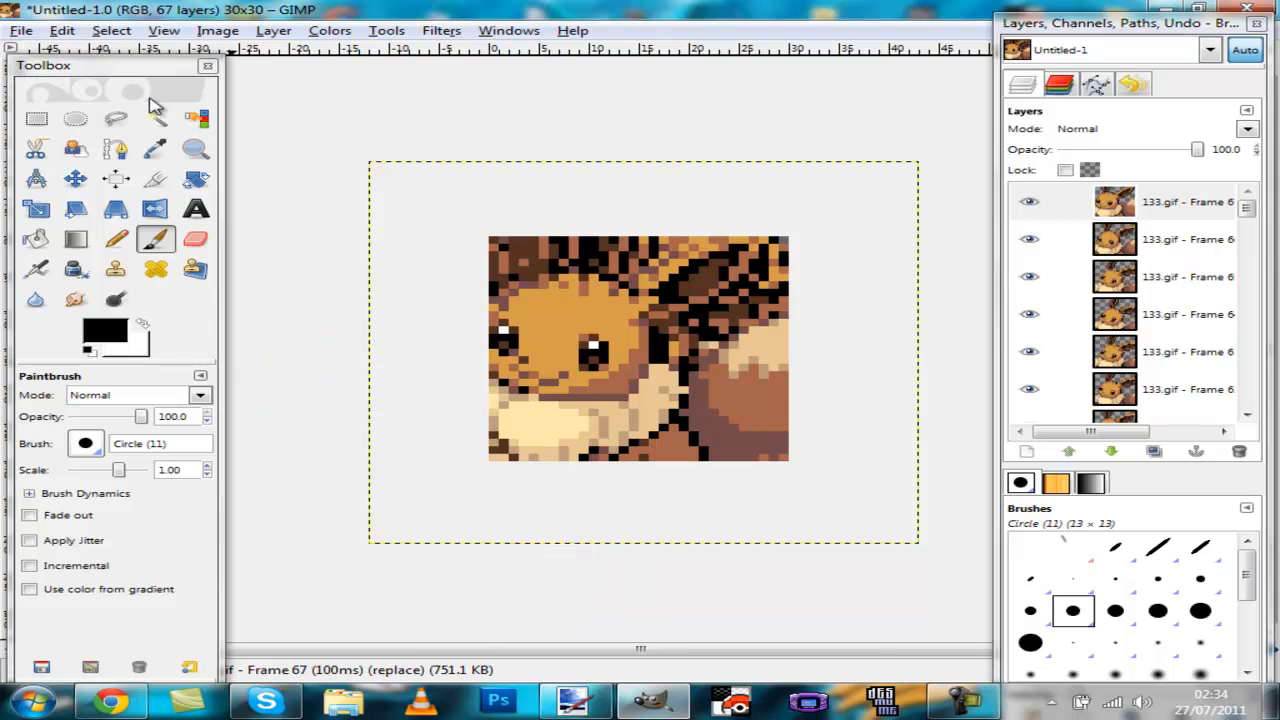
Step: Draw a rectangular selection around the whole canvas, then switch to the Crop tool
{"action": "left_click", "coordinate": [36, 118]}
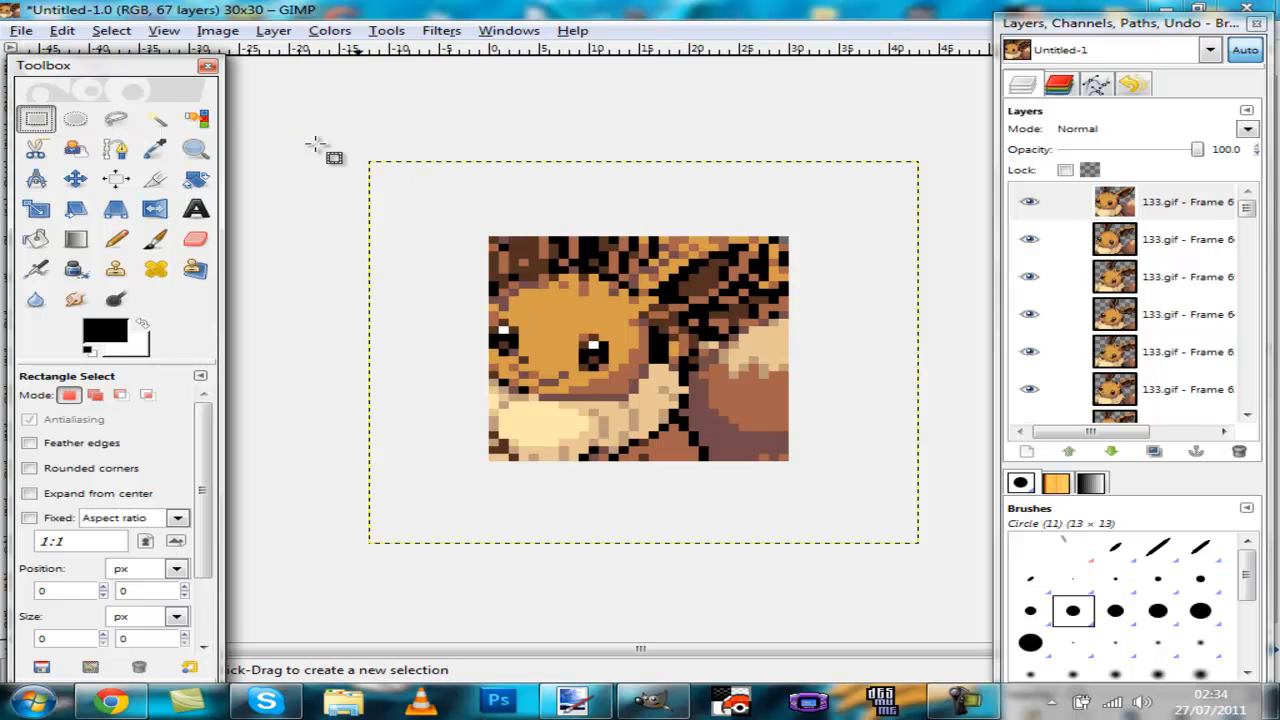
{"action": "left_click_drag", "start_coordinate": [289, 124], "coordinate": [964, 586]}
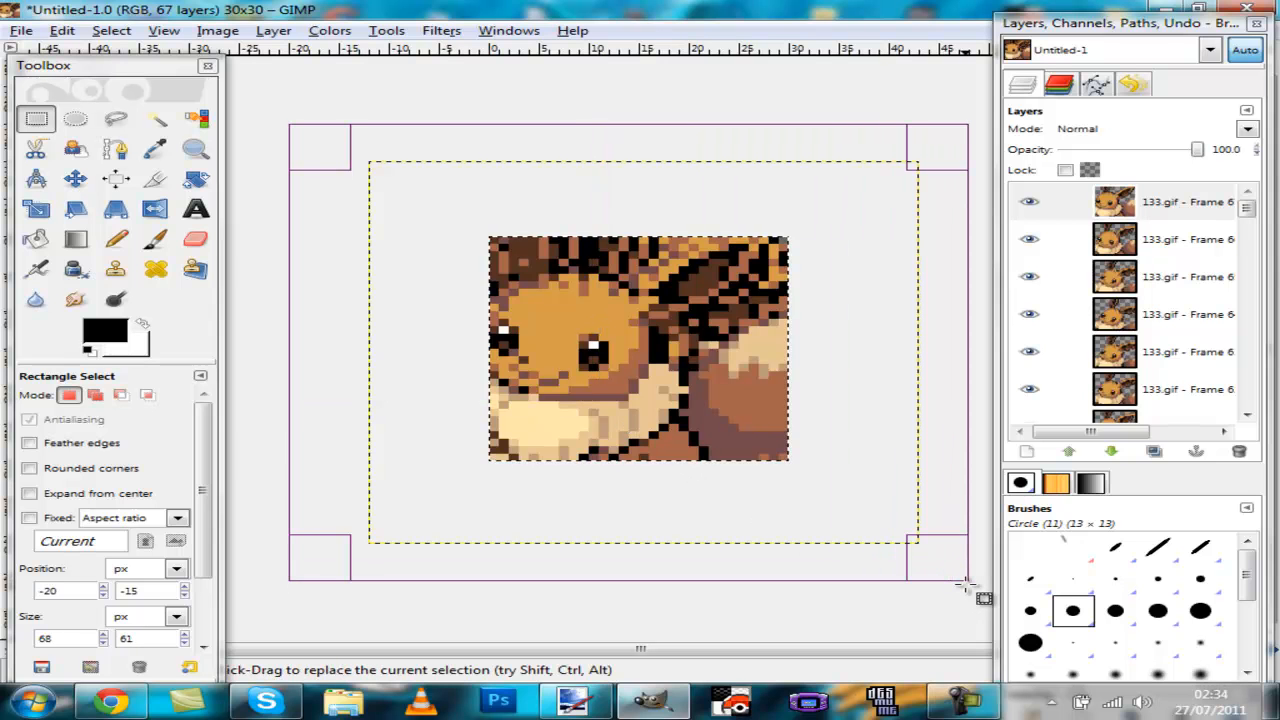
{"action": "key", "text": "shift"}
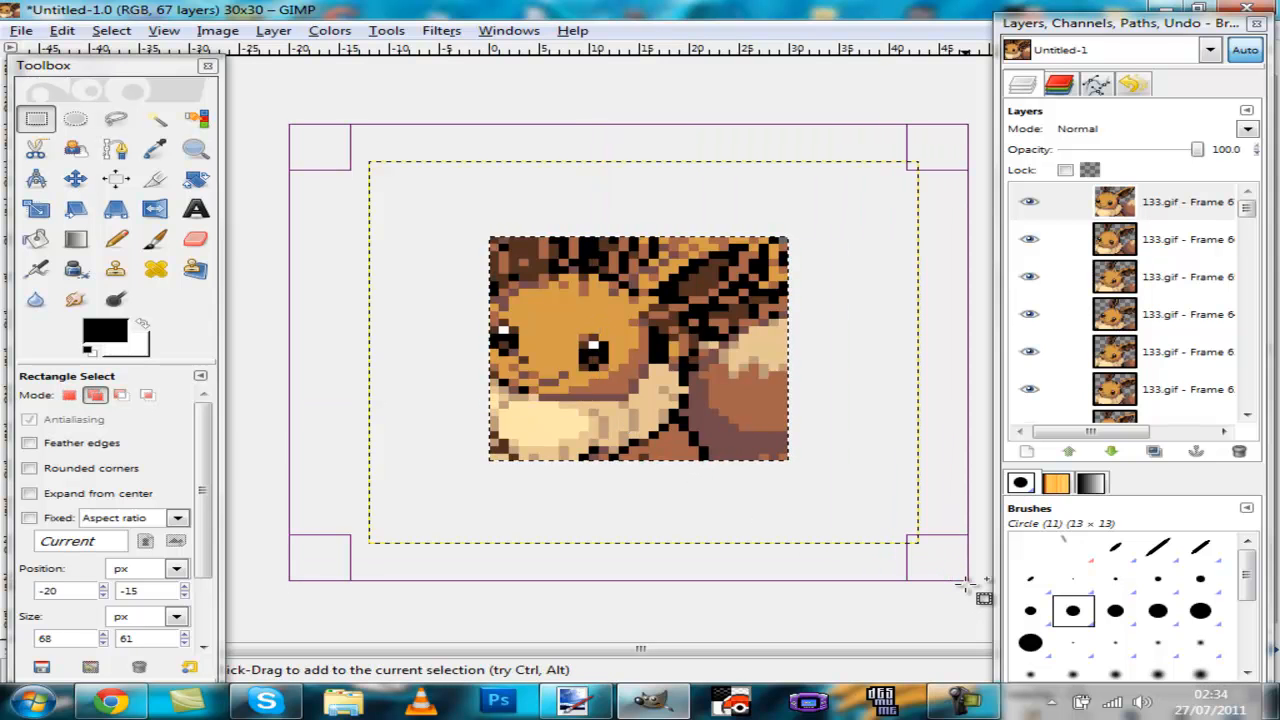
{"action": "key", "text": "shift+c"}
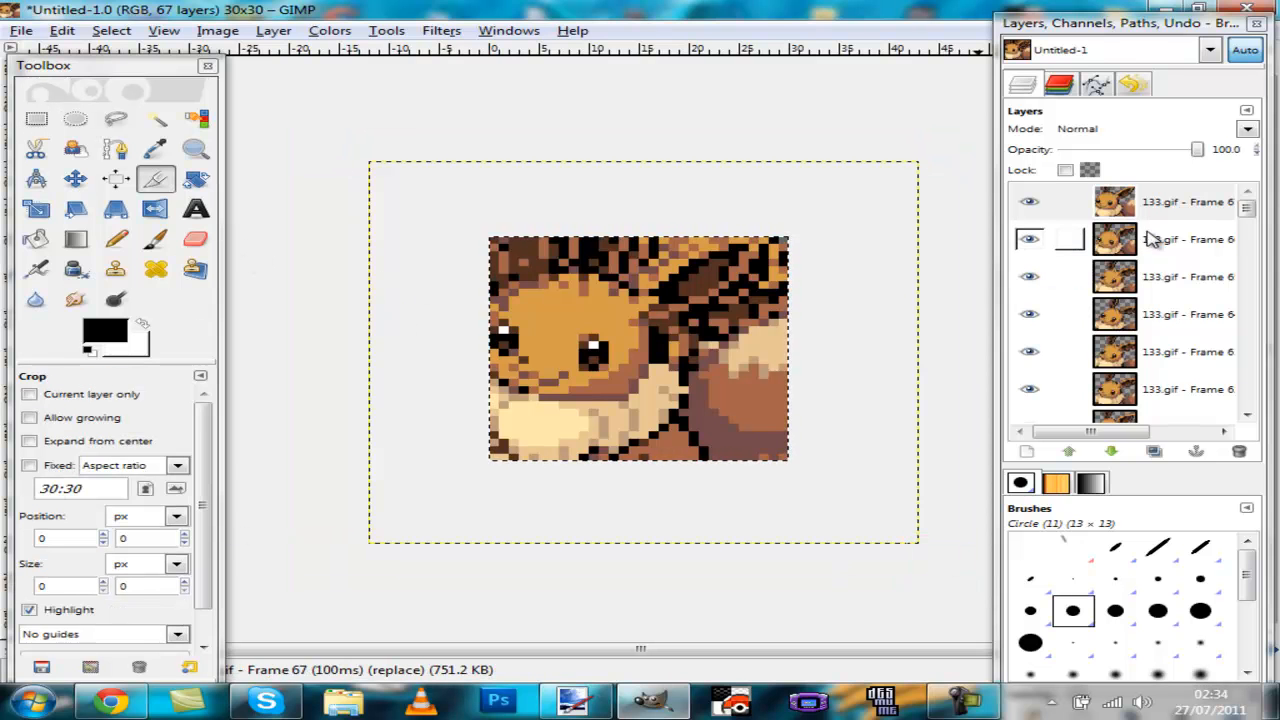
Step: Delete an empty transparent frame layer from the 133.gif layer stack
{"action": "scroll", "coordinate": [1152, 240], "scroll_direction": "down", "scroll_amount": 5}
{"action": "scroll", "coordinate": [1180, 312], "scroll_direction": "down", "scroll_amount": 3}
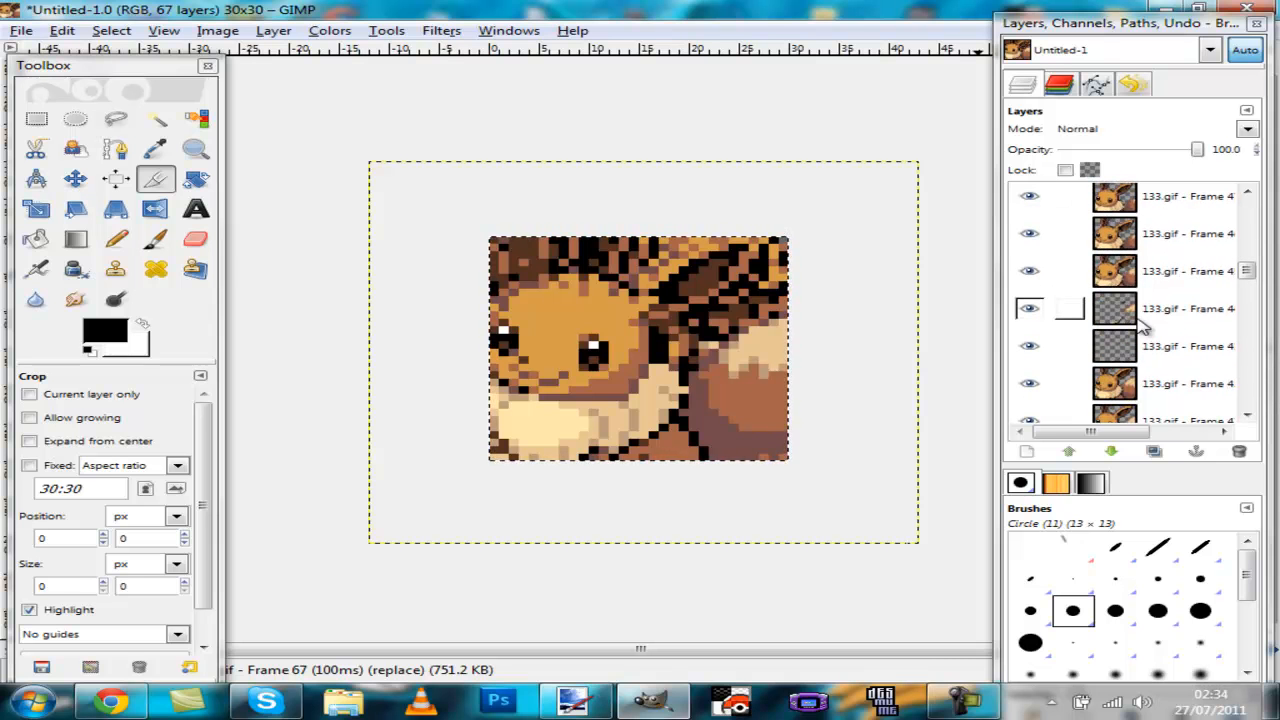
{"action": "right_click", "coordinate": [1128, 312]}
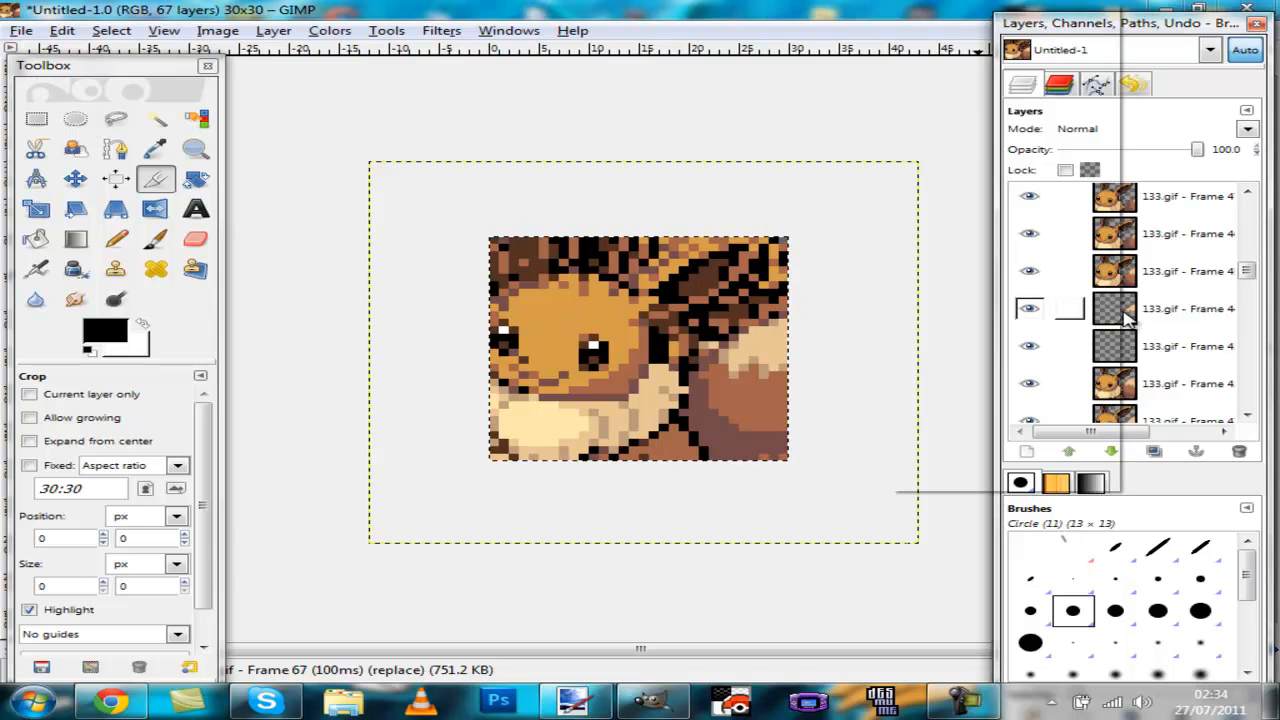
{"action": "left_click", "coordinate": [1030, 80]}
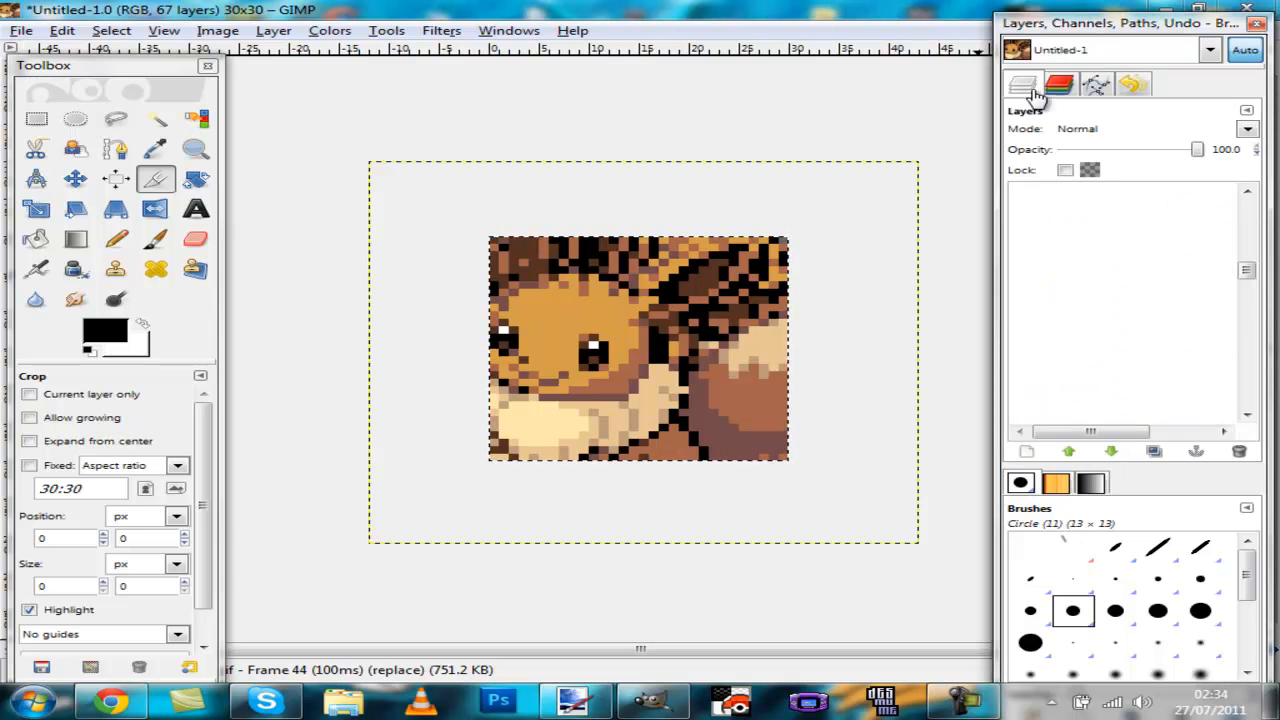
{"action": "scroll", "coordinate": [1205, 287], "scroll_direction": "down", "scroll_amount": 5}
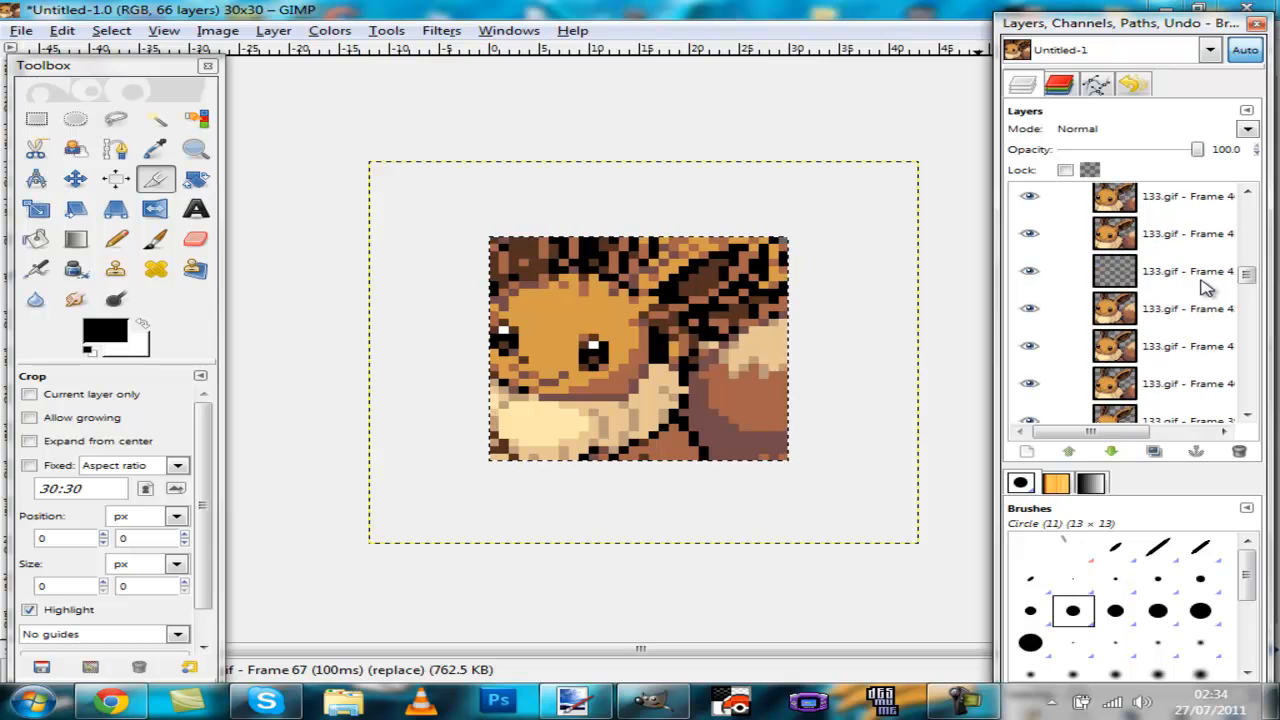
Step: Delete two more empty transparent frame layers from the 133.gif layer stack
{"action": "right_click", "coordinate": [1135, 290]}
{"action": "left_click", "coordinate": [960, 137]}
{"action": "scroll", "coordinate": [1130, 290], "scroll_direction": "down", "scroll_amount": 5}
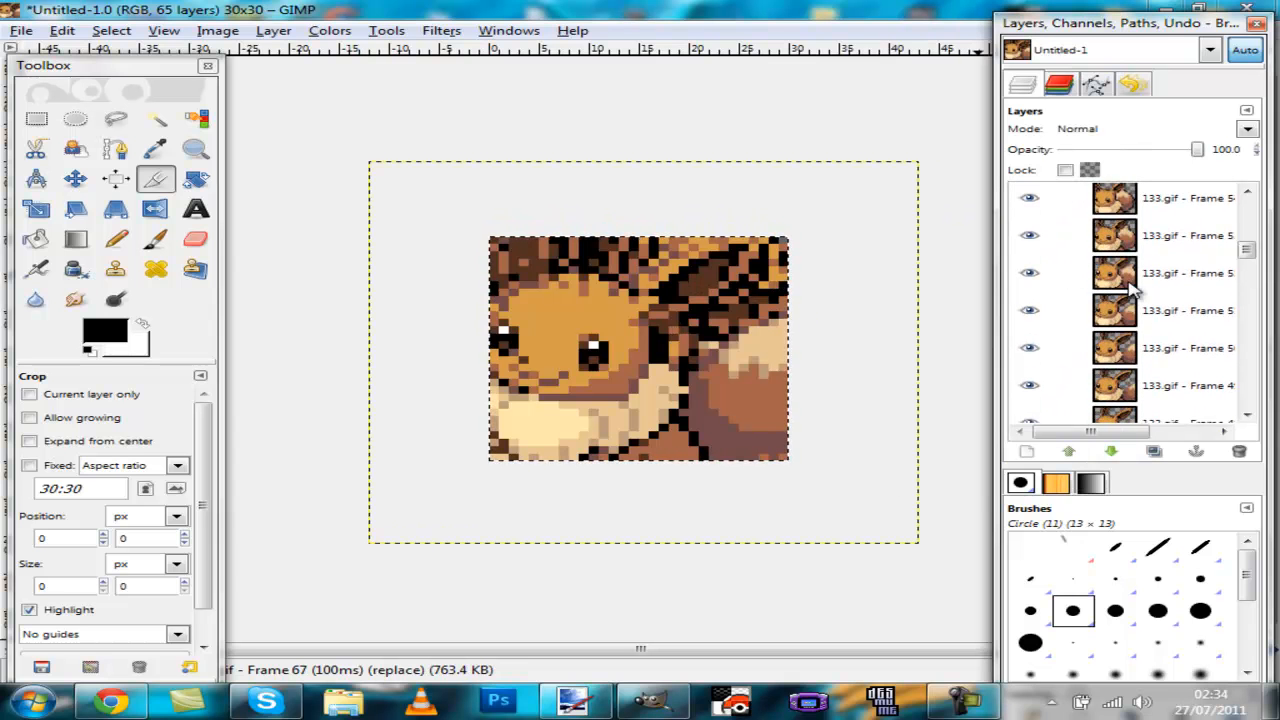
{"action": "scroll", "coordinate": [1133, 290], "scroll_direction": "down", "scroll_amount": 3}
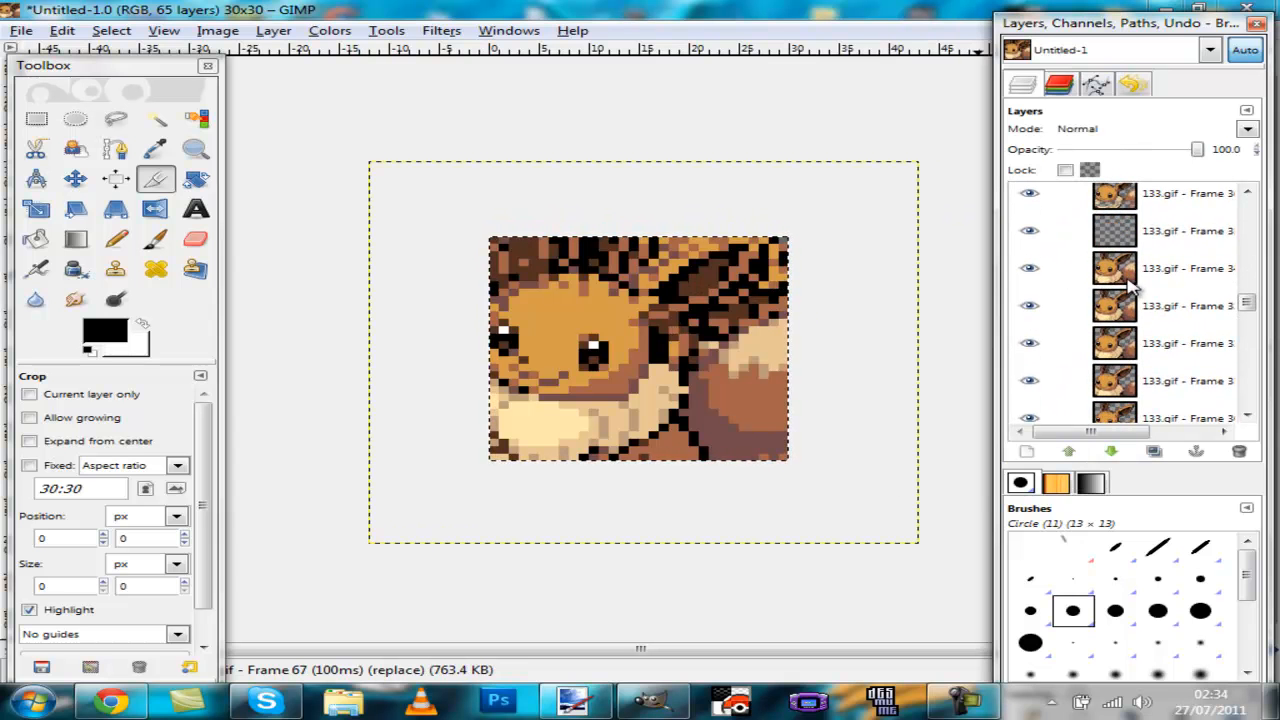
{"action": "right_click", "coordinate": [1105, 245]}
{"action": "left_click", "coordinate": [960, 137]}
Step: Remove another two blank frame layers further down the layer stack
{"action": "scroll", "coordinate": [1110, 245], "scroll_direction": "down", "scroll_amount": 2}
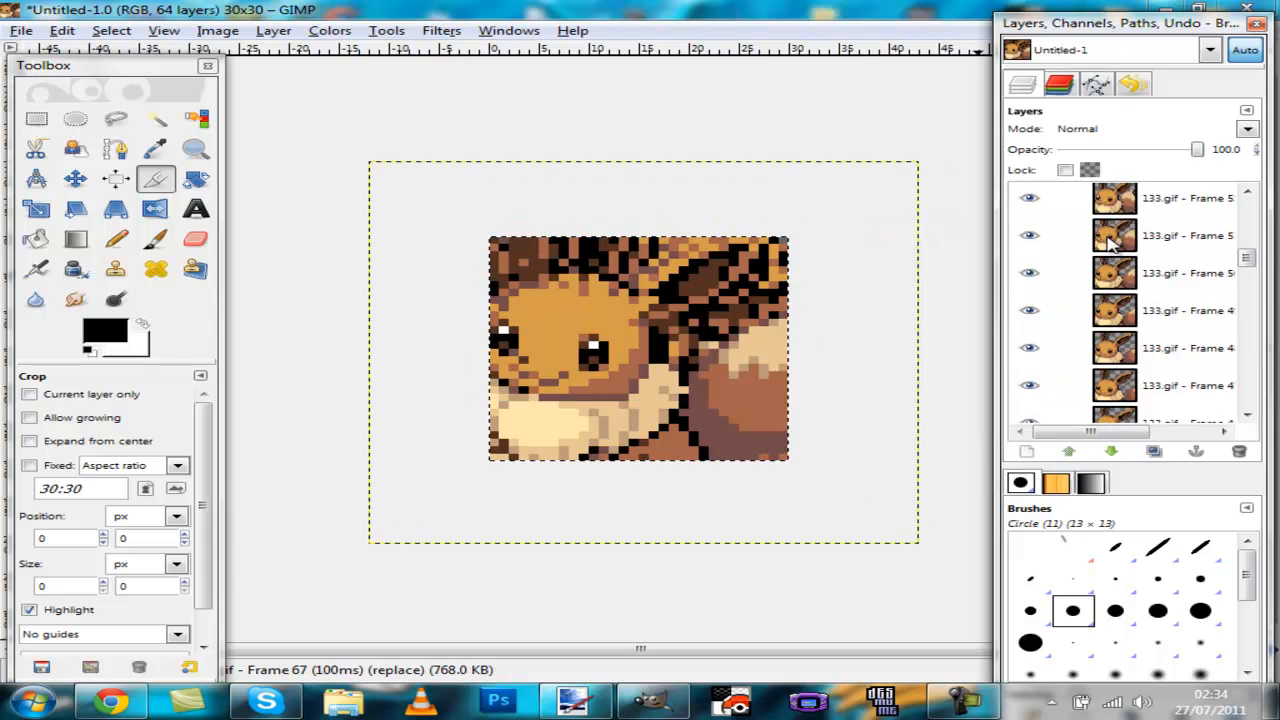
{"action": "scroll", "coordinate": [1108, 243], "scroll_direction": "down", "scroll_amount": 2}
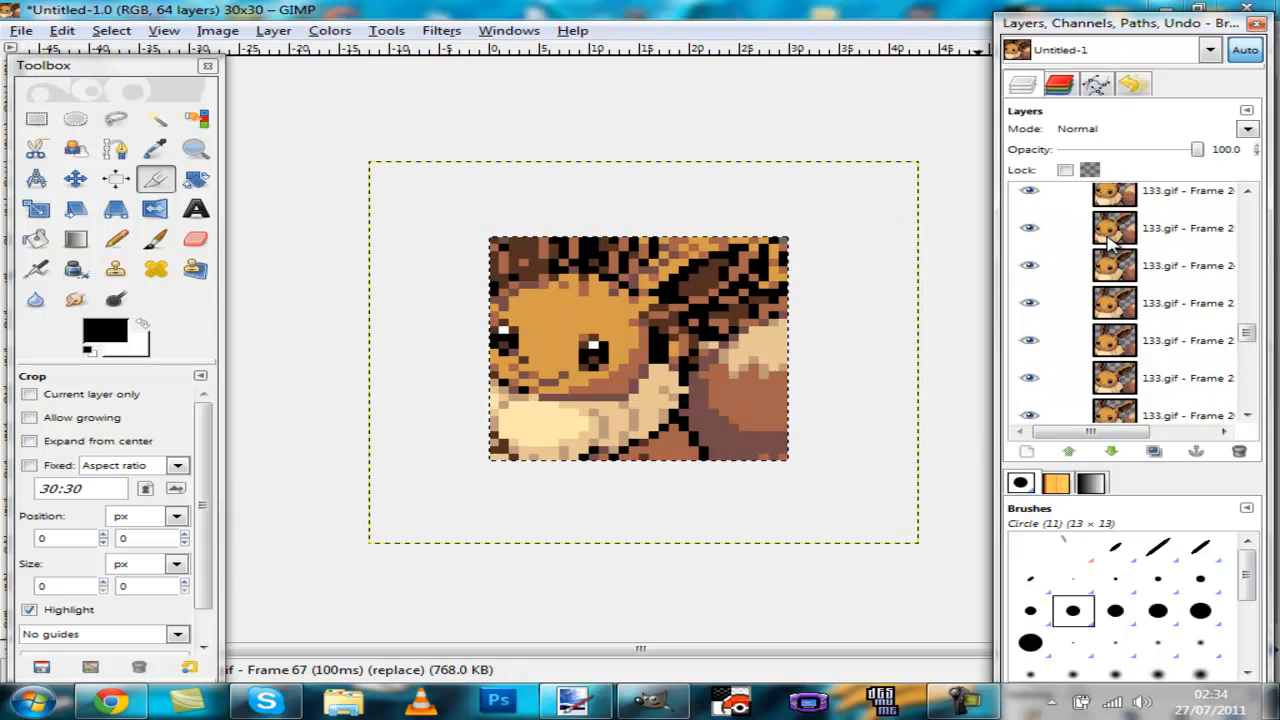
{"action": "right_click", "coordinate": [1125, 305]}
{"action": "left_click", "coordinate": [980, 137]}
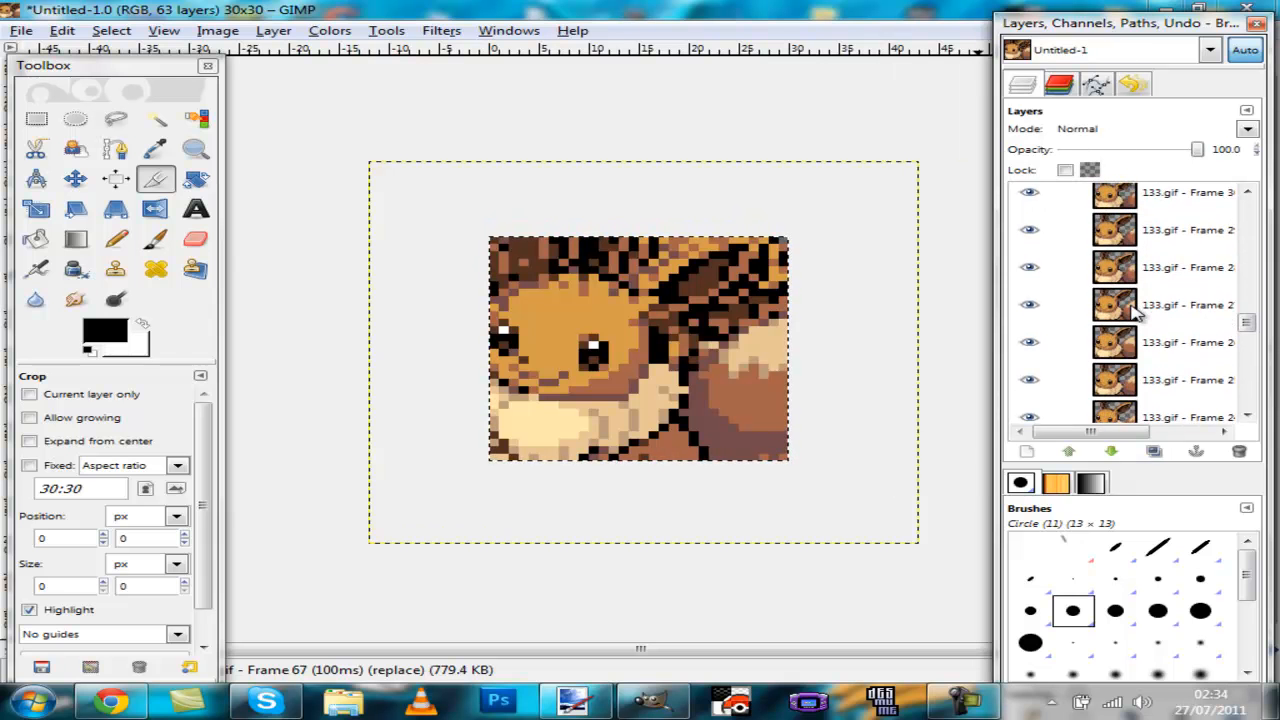
{"action": "right_click", "coordinate": [1135, 232]}
{"action": "key", "text": "d"}
Step: Delete one more empty frame layer near the bottom of the stack
{"action": "scroll", "coordinate": [1135, 232], "scroll_direction": "down", "scroll_amount": 7}
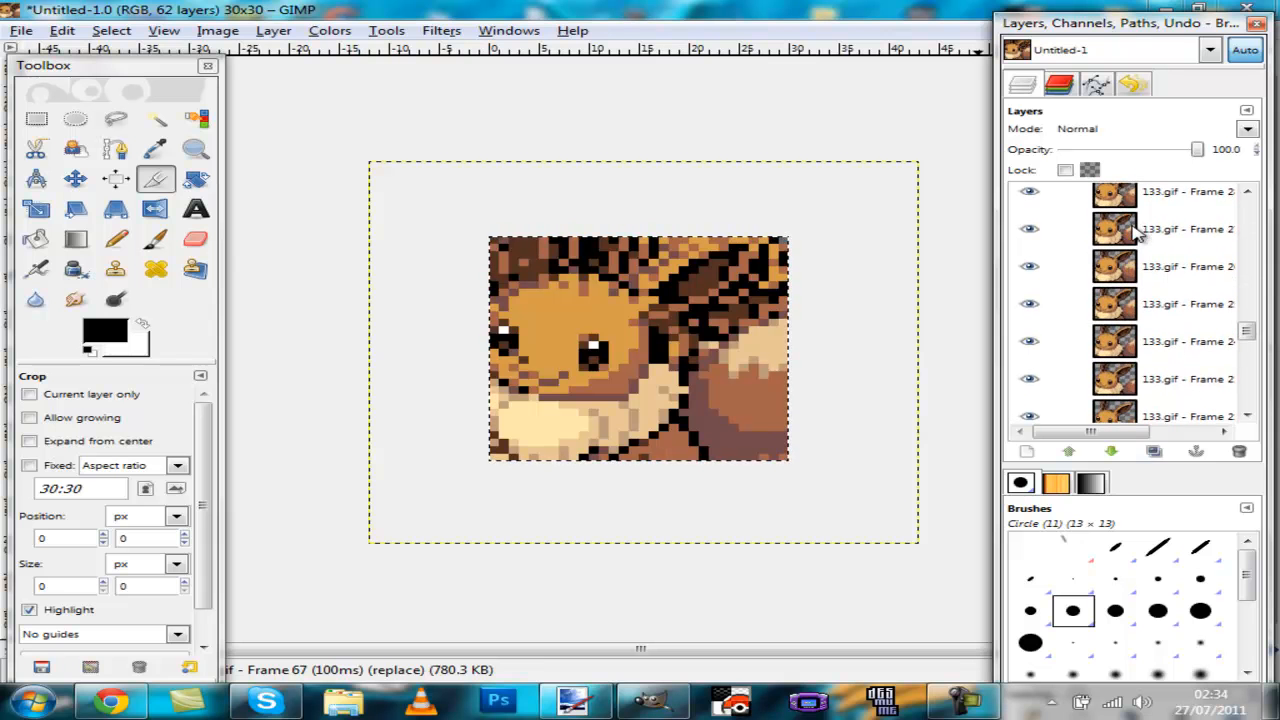
{"action": "scroll", "coordinate": [1145, 232], "scroll_direction": "down", "scroll_amount": 5}
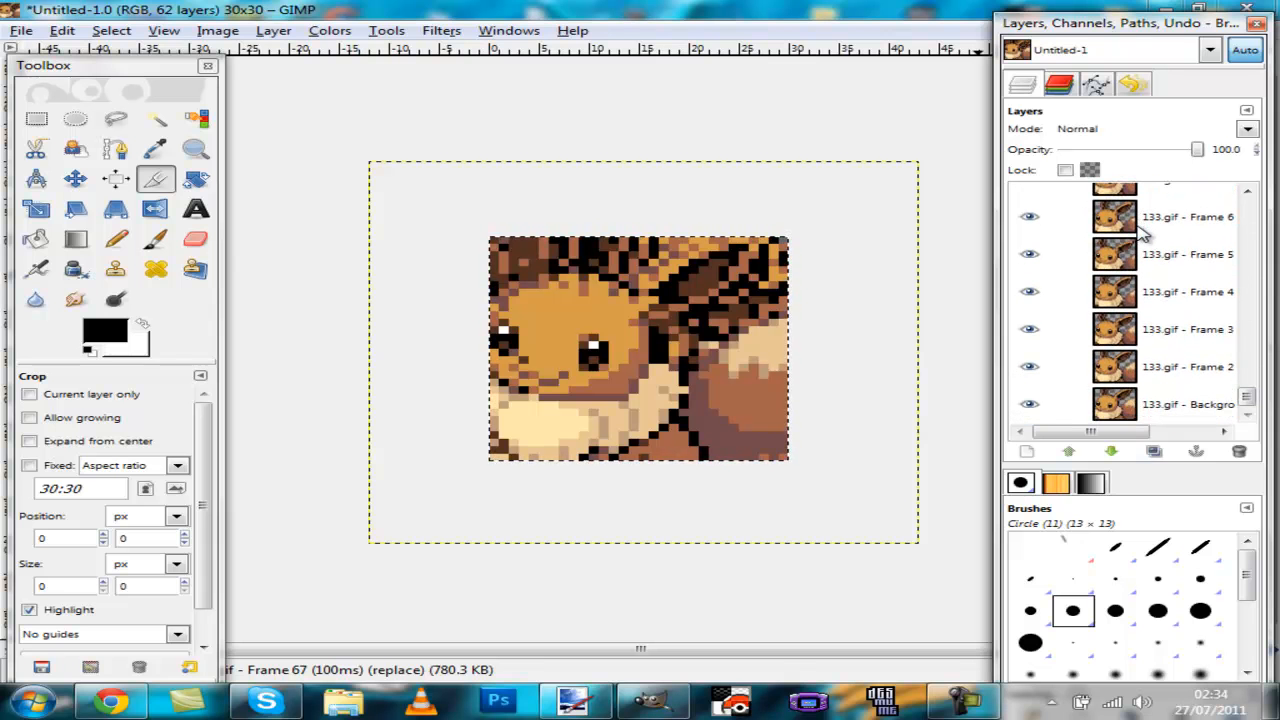
{"action": "scroll", "coordinate": [1145, 232], "scroll_direction": "up", "scroll_amount": 2}
{"action": "right_click", "coordinate": [1113, 257]}
{"action": "key", "text": "d"}
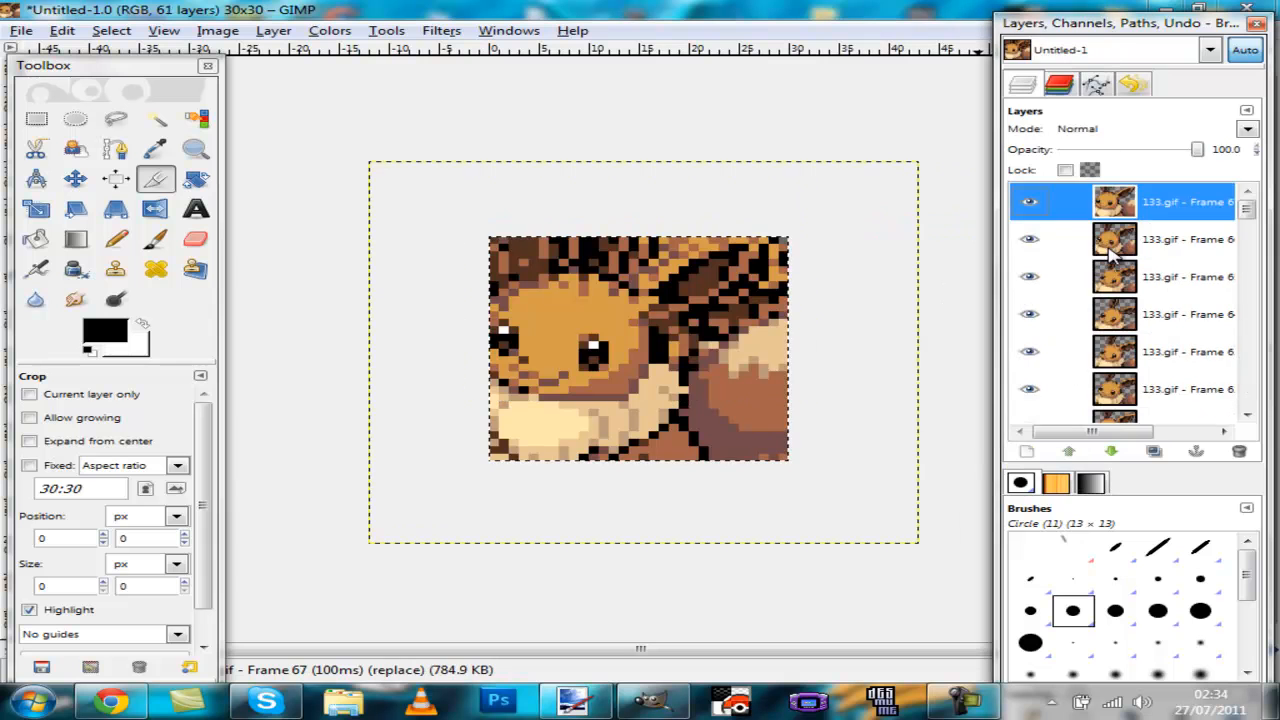
Step: Preview the animation with the Animation Playback filter, then close the playback window
{"action": "scroll", "coordinate": [1170, 295], "scroll_direction": "down", "scroll_amount": 10}
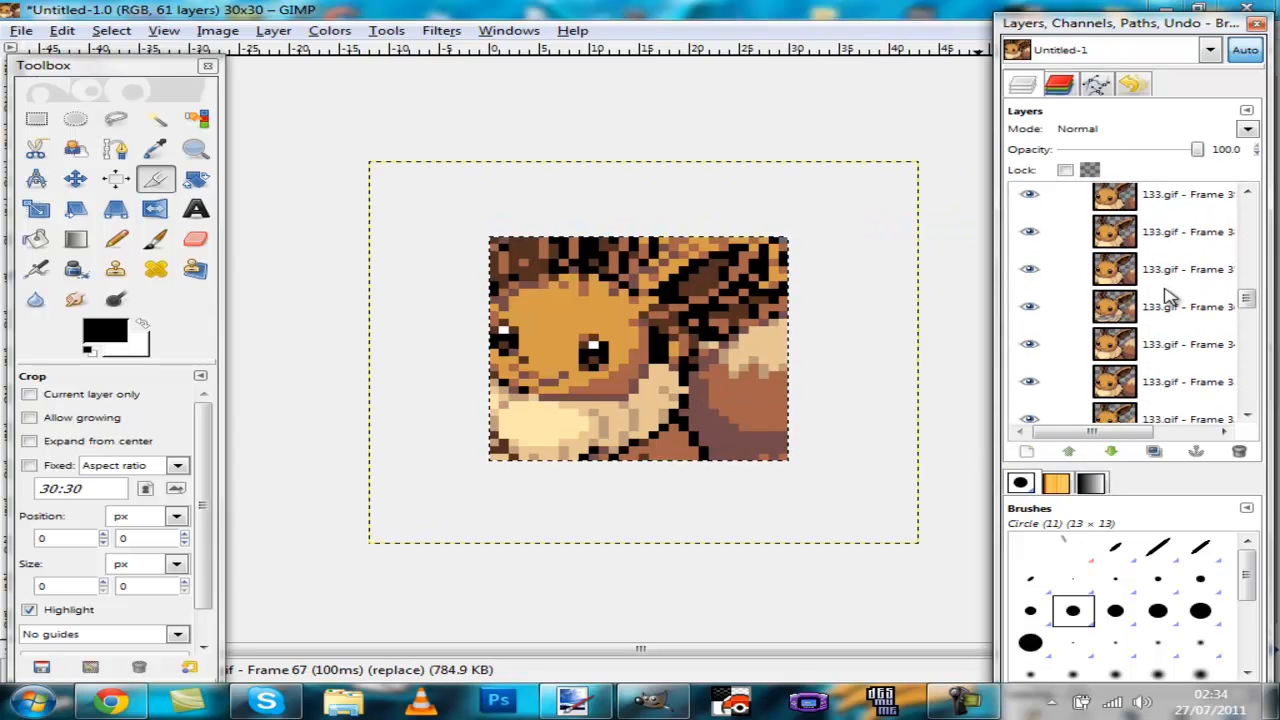
{"action": "scroll", "coordinate": [1170, 295], "scroll_direction": "down", "scroll_amount": 2}
{"action": "scroll", "coordinate": [1170, 295], "scroll_direction": "up", "scroll_amount": 5}
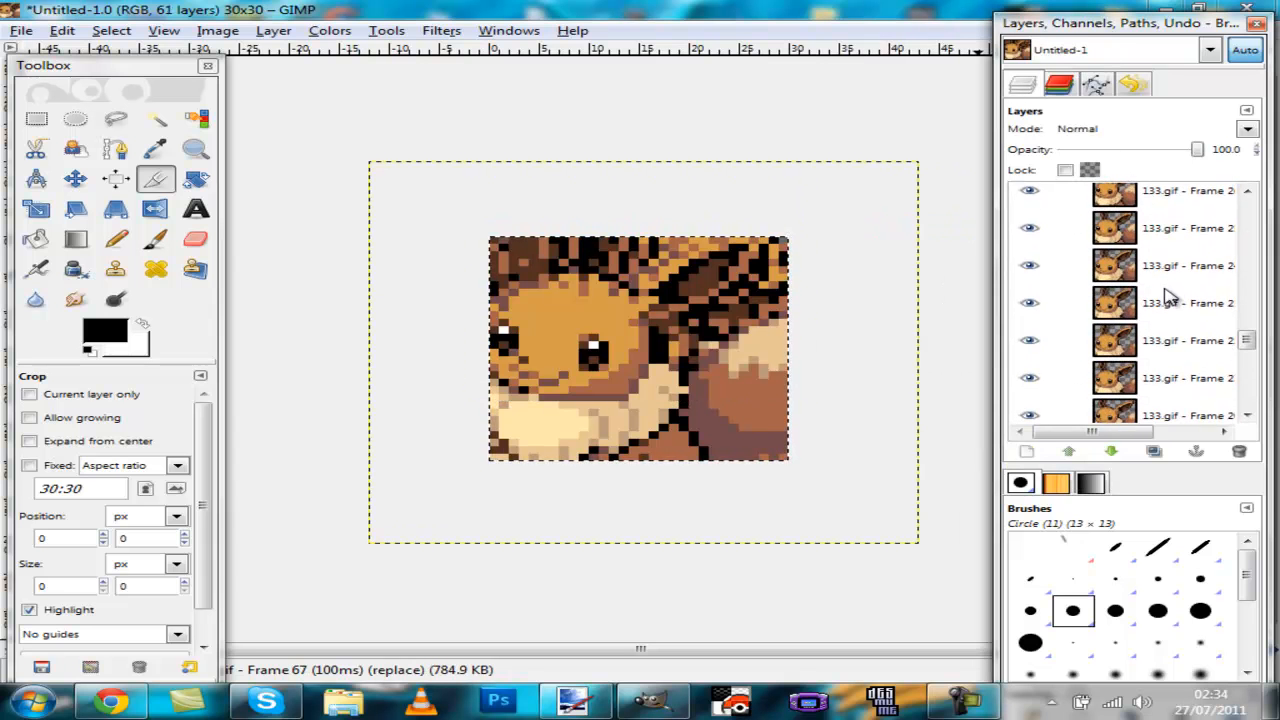
{"action": "scroll", "coordinate": [1170, 295], "scroll_direction": "up", "scroll_amount": 8}
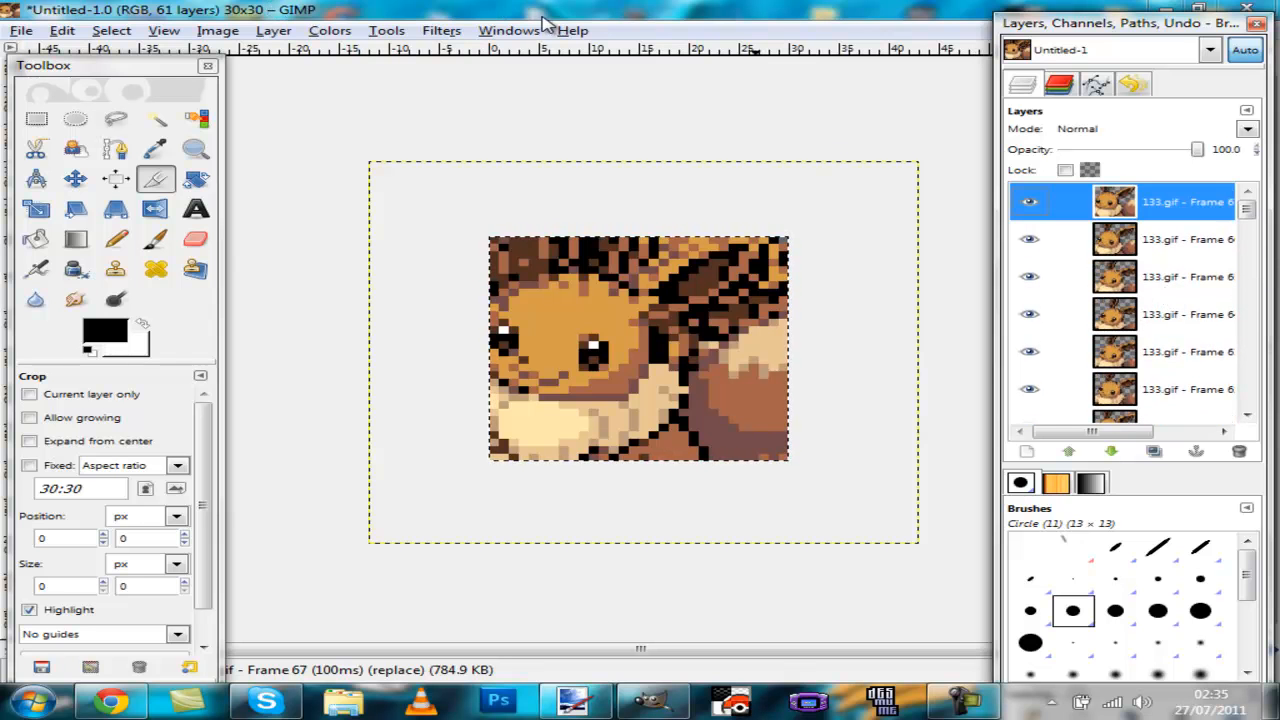
{"action": "left_click", "coordinate": [440, 31]}
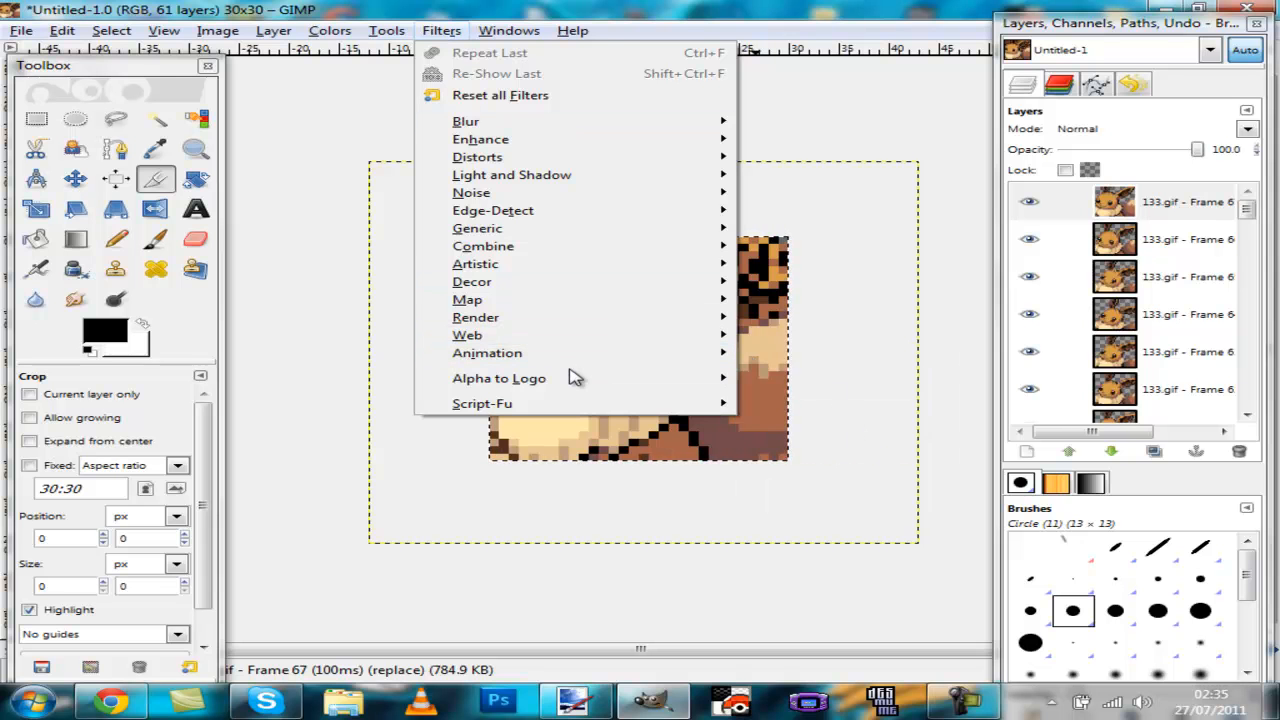
{"action": "mouse_move", "coordinate": [575, 355]}
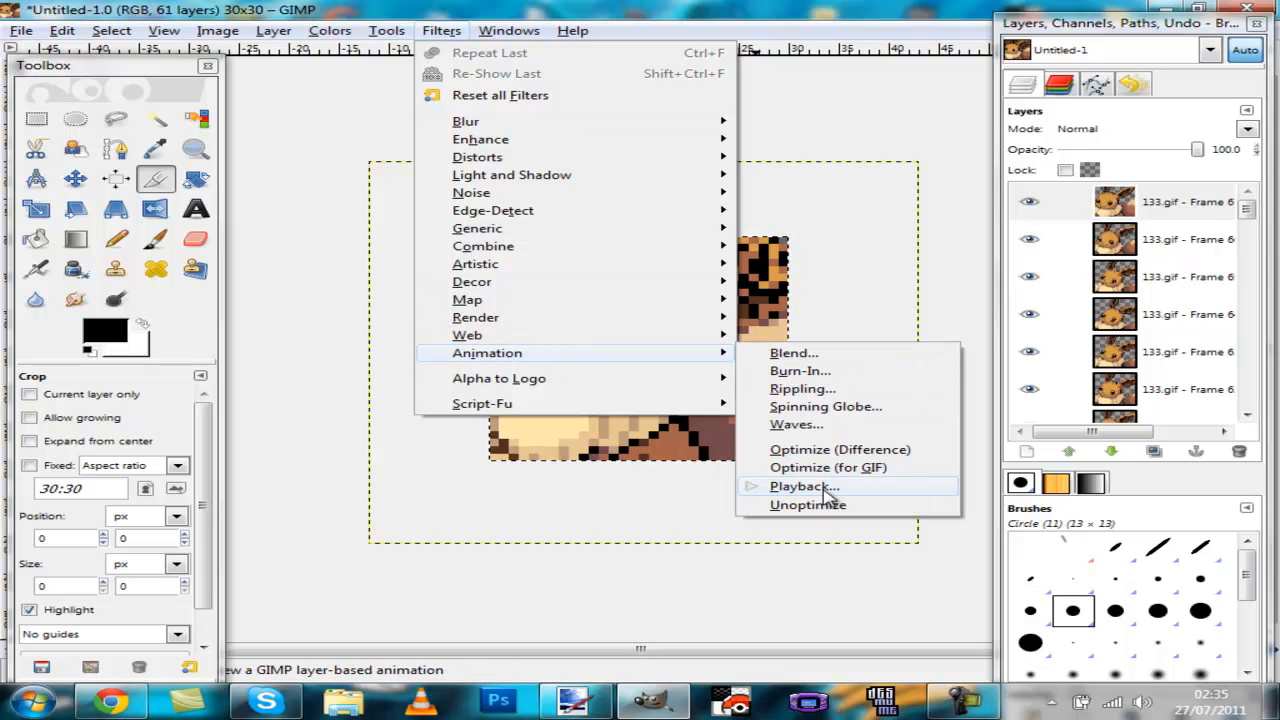
{"action": "left_click", "coordinate": [765, 483]}
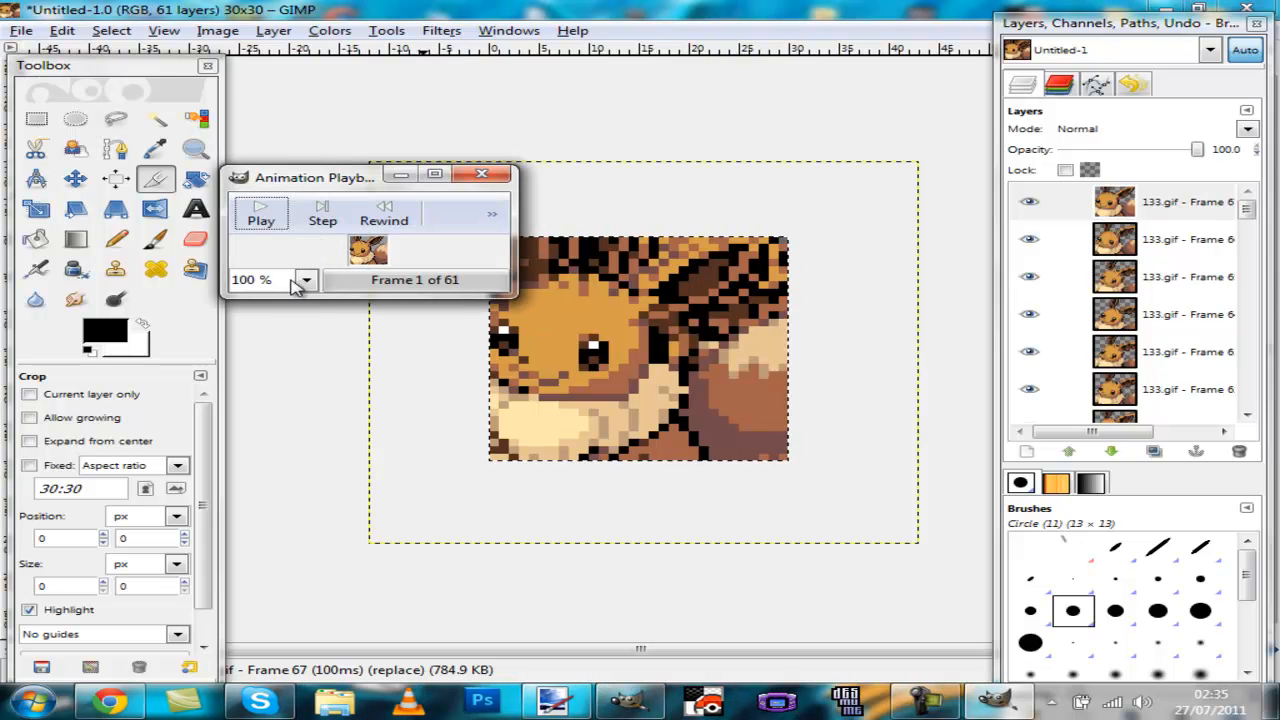
{"action": "left_click", "coordinate": [283, 222]}
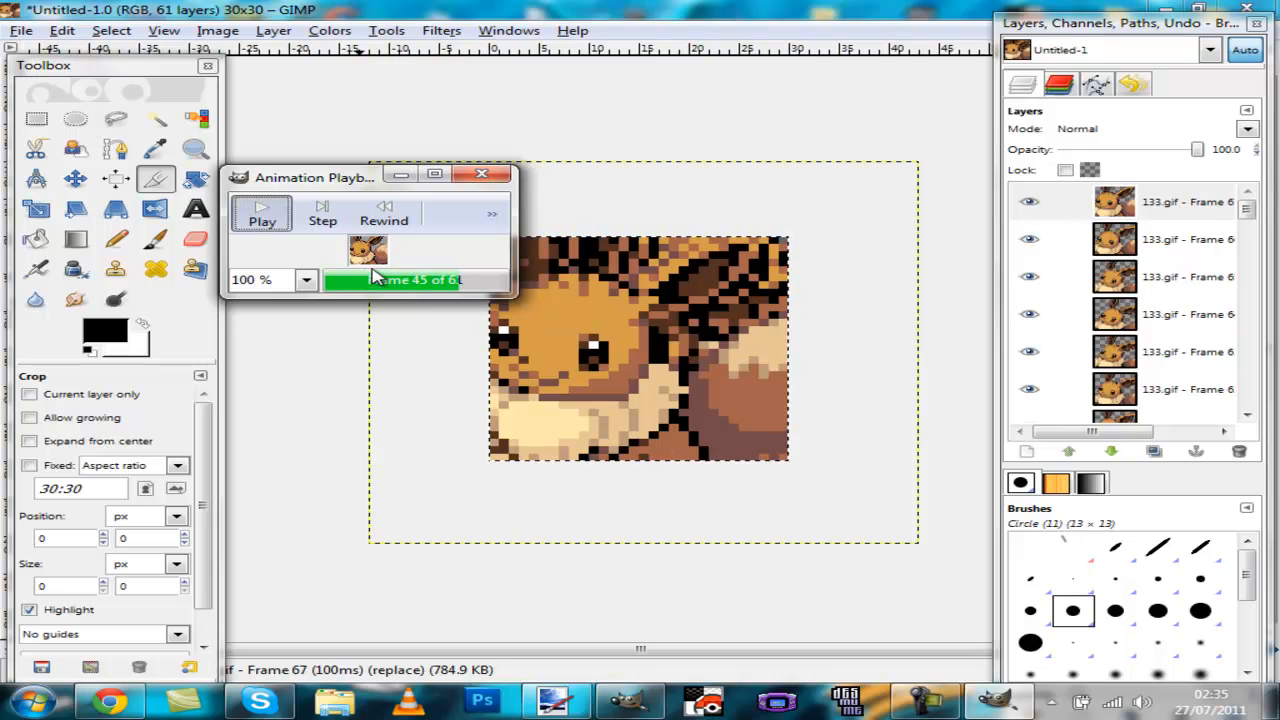
{"action": "left_click", "coordinate": [482, 176]}
Step: Delete an empty frame layer in the middle of the layer stack
{"action": "scroll", "coordinate": [1237, 257], "scroll_direction": "down", "scroll_amount": 3}
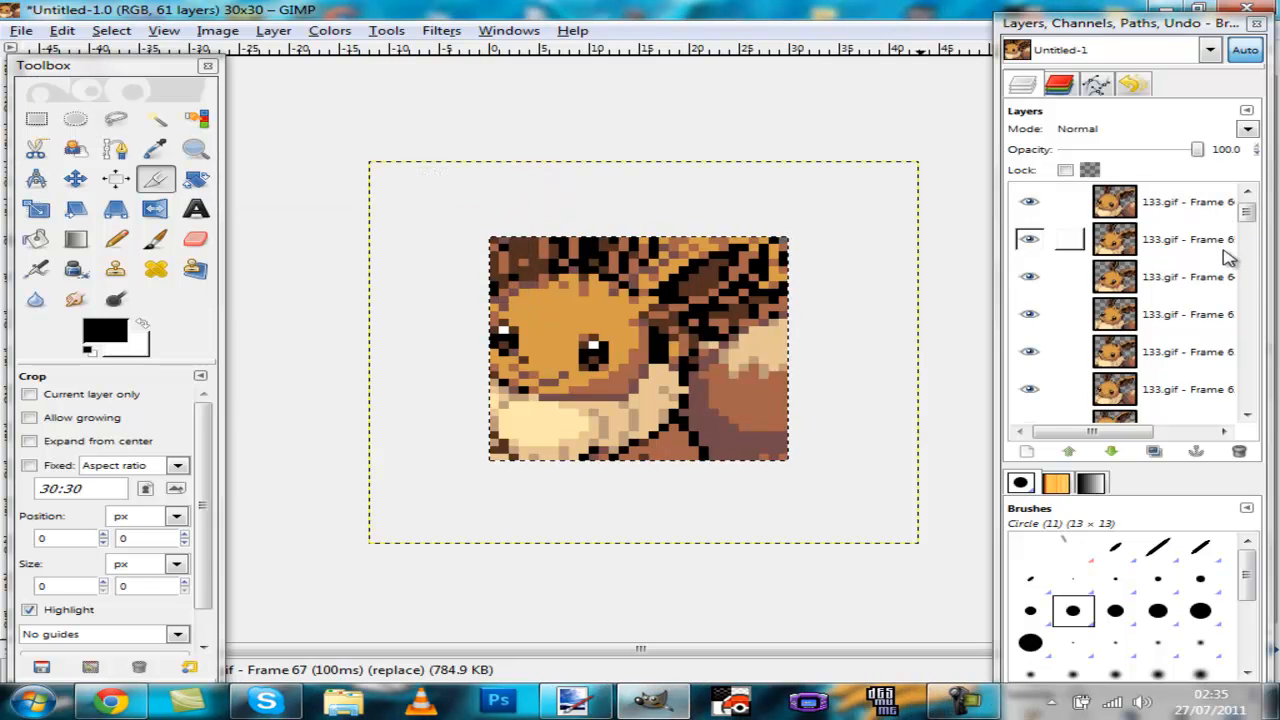
{"action": "scroll", "coordinate": [1200, 258], "scroll_direction": "down", "scroll_amount": 10}
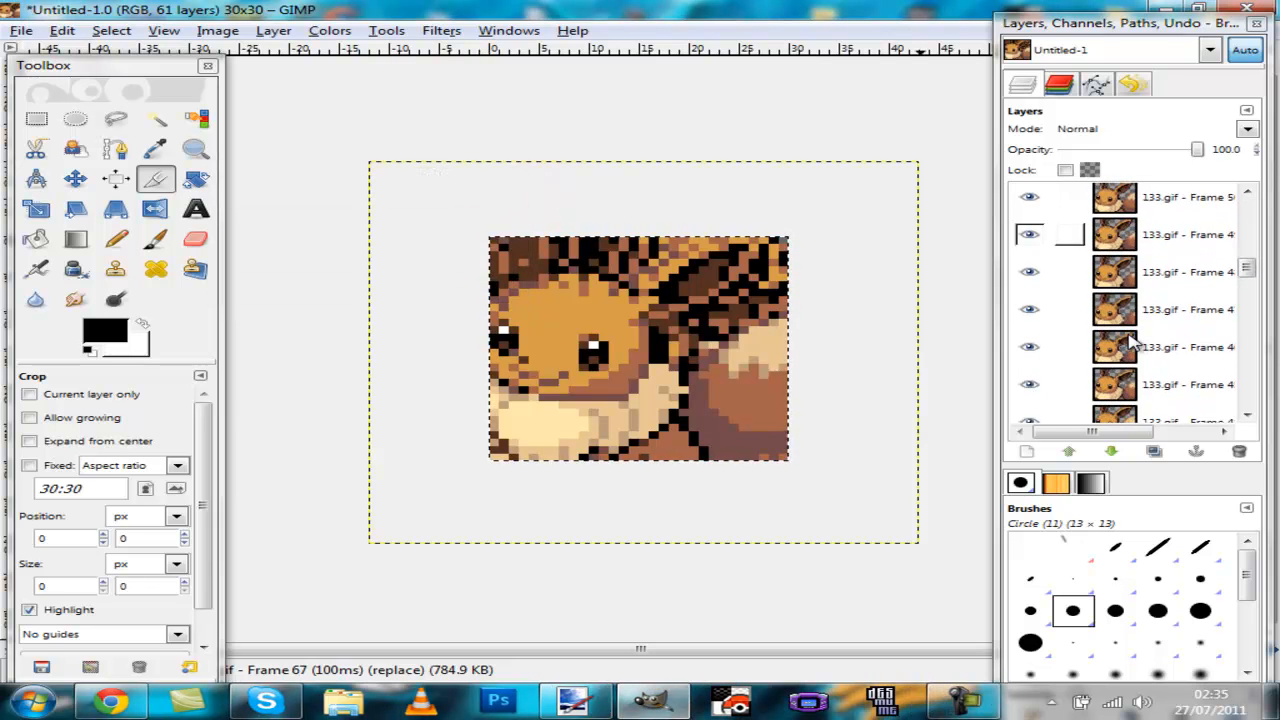
{"action": "scroll", "coordinate": [1131, 343], "scroll_direction": "down", "scroll_amount": 4}
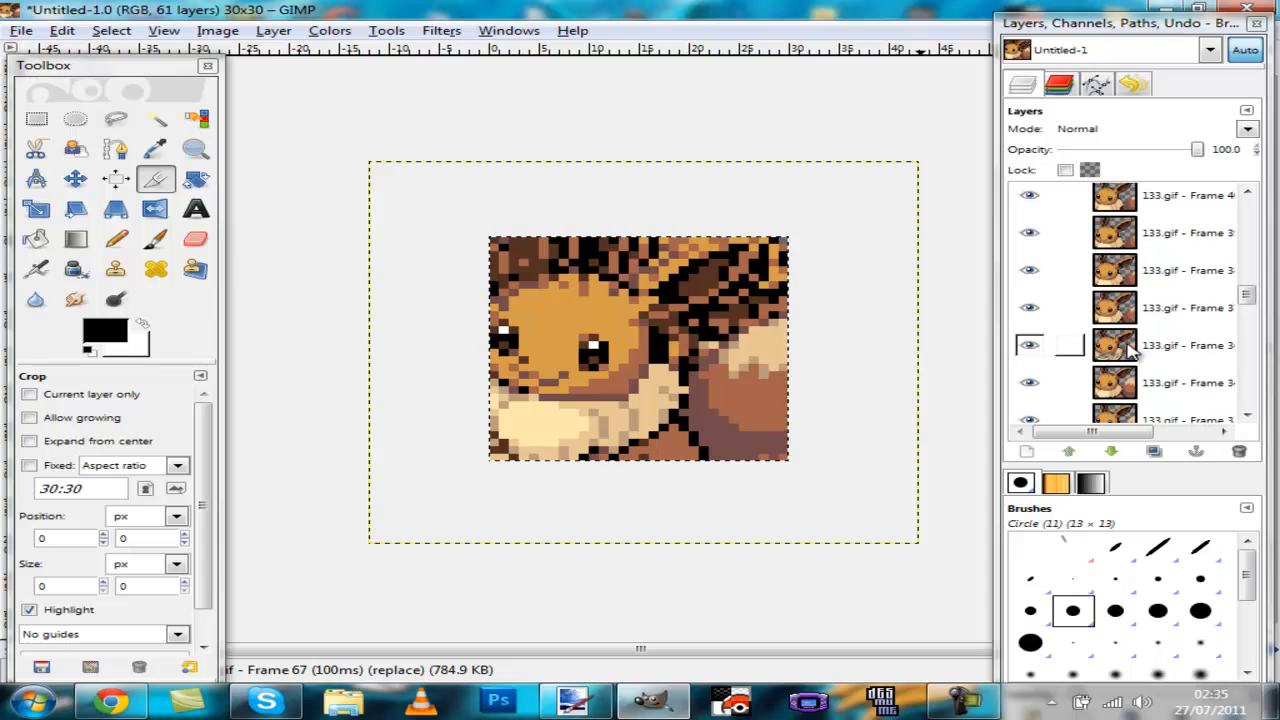
{"action": "right_click", "coordinate": [1128, 345]}
{"action": "key", "text": "d"}
Step: Delete another blank frame layer lower in the stack
{"action": "scroll", "coordinate": [1210, 366], "scroll_direction": "down", "scroll_amount": 3}
{"action": "scroll", "coordinate": [1117, 418], "scroll_direction": "down", "scroll_amount": 12}
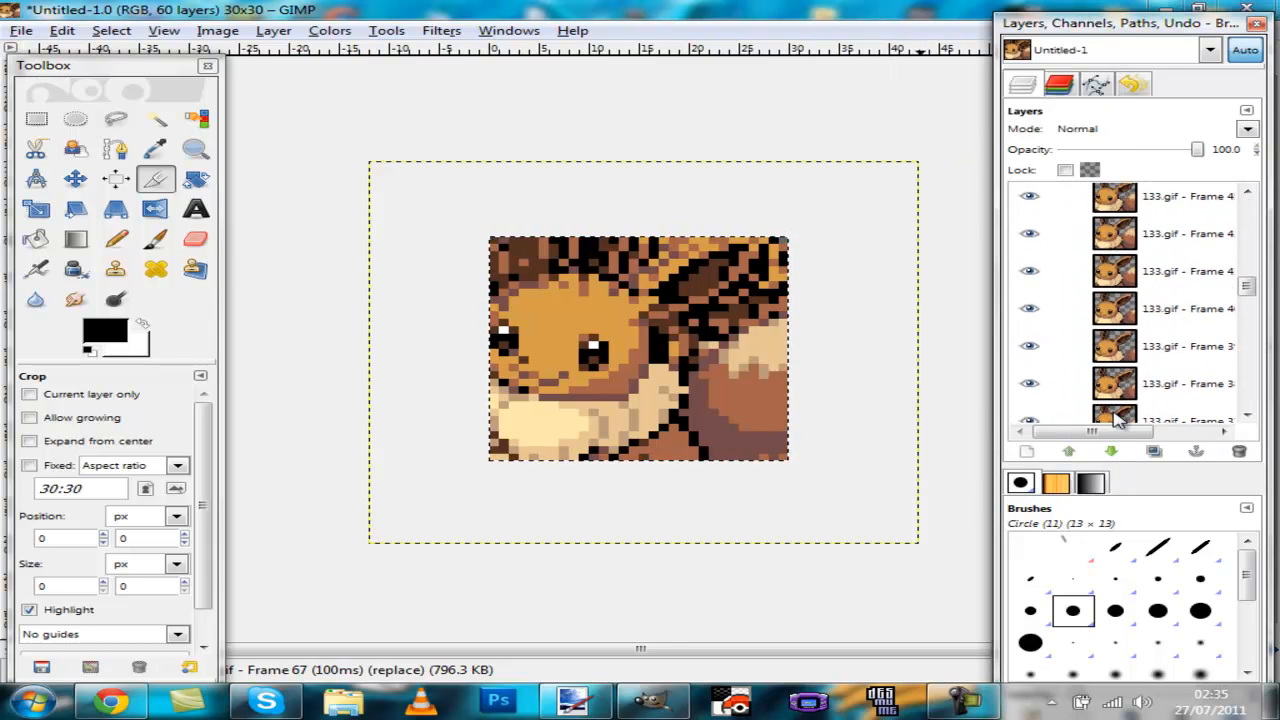
{"action": "scroll", "coordinate": [1117, 418], "scroll_direction": "down", "scroll_amount": 6}
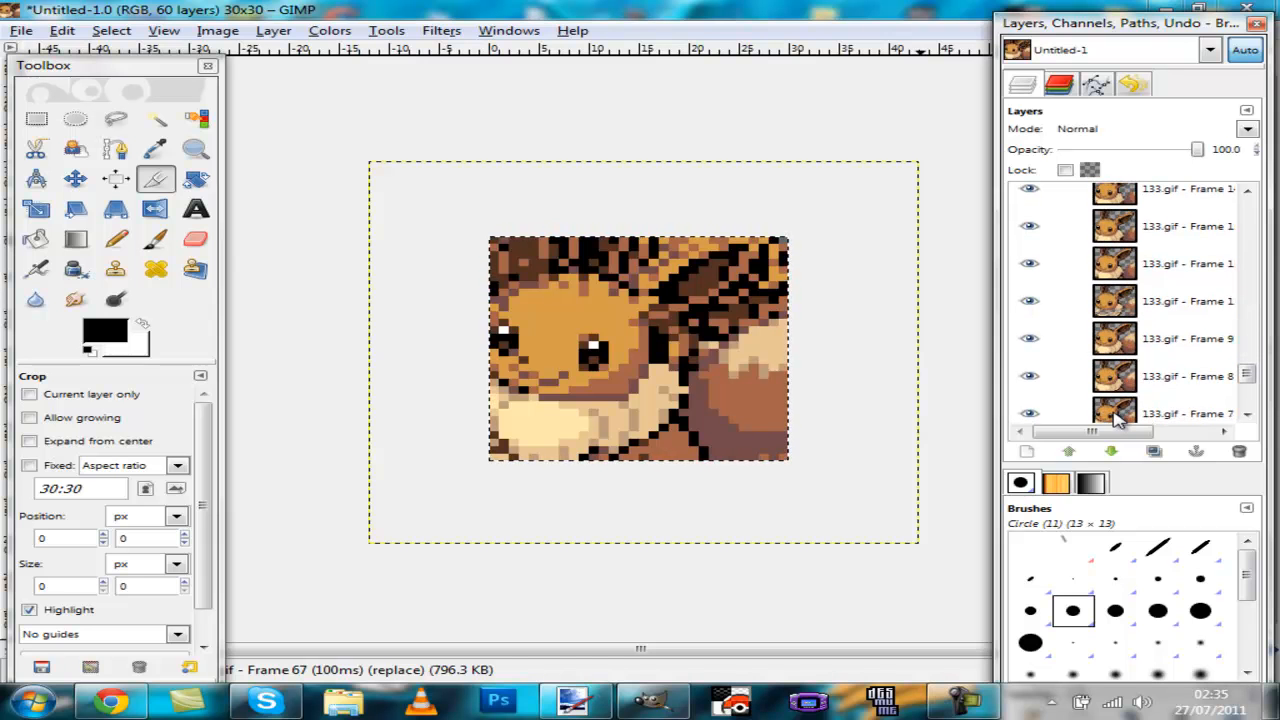
{"action": "right_click", "coordinate": [1158, 298]}
{"action": "key", "text": "d"}
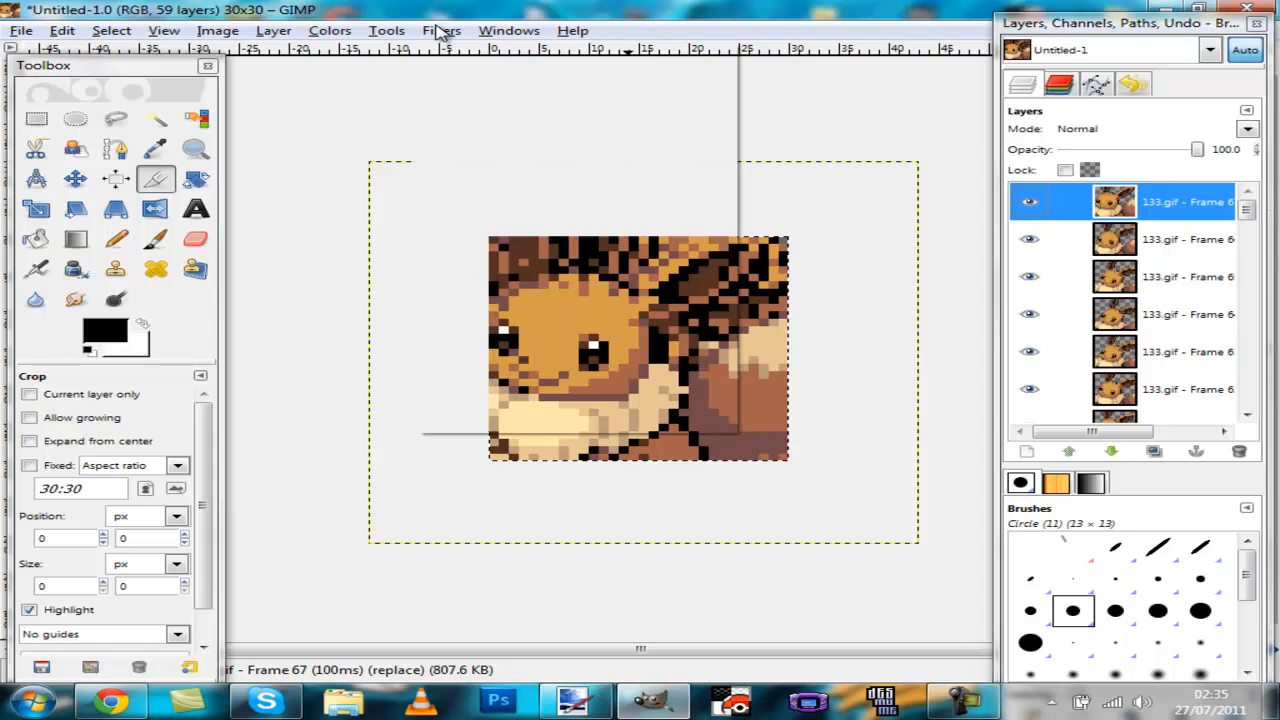
Step: Replay the animation preview to check the frames, then close the playback window
{"action": "left_click", "coordinate": [441, 30]}
{"action": "left_click", "coordinate": [450, 49]}
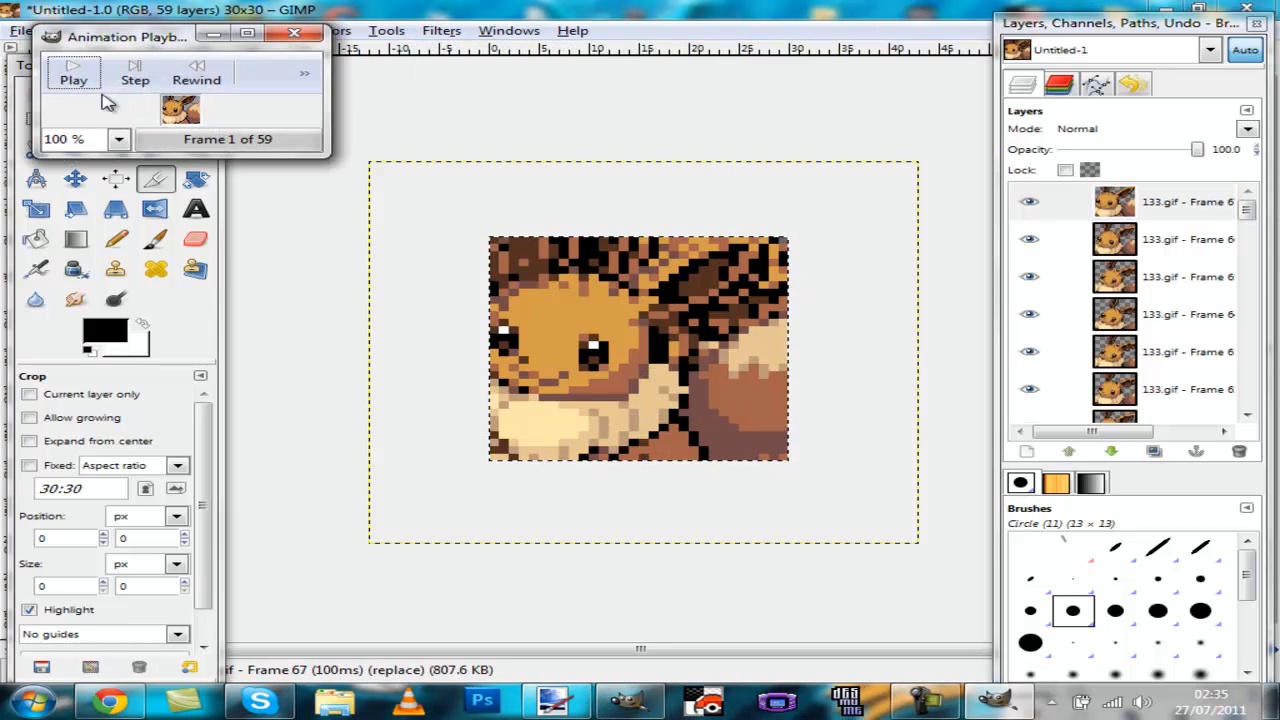
{"action": "left_click", "coordinate": [73, 75]}
{"action": "left_click_drag", "start_coordinate": [153, 39], "coordinate": [340, 106]}
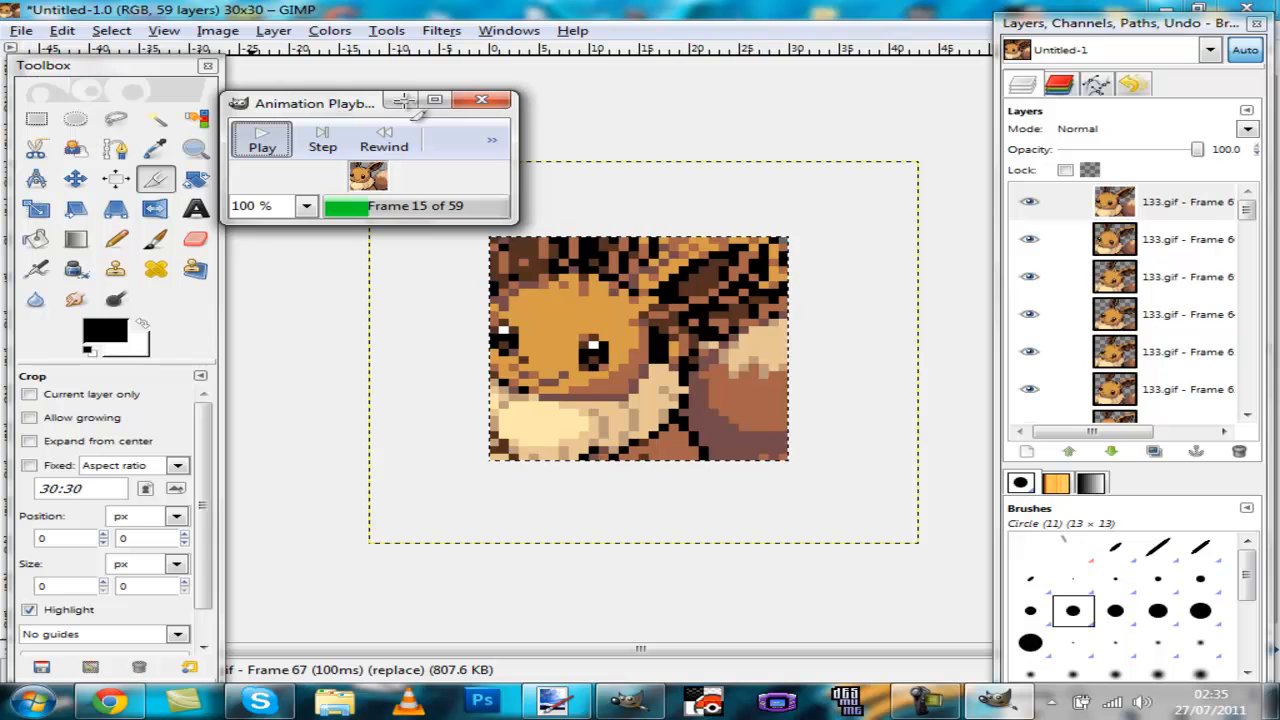
{"action": "left_click", "coordinate": [481, 99]}
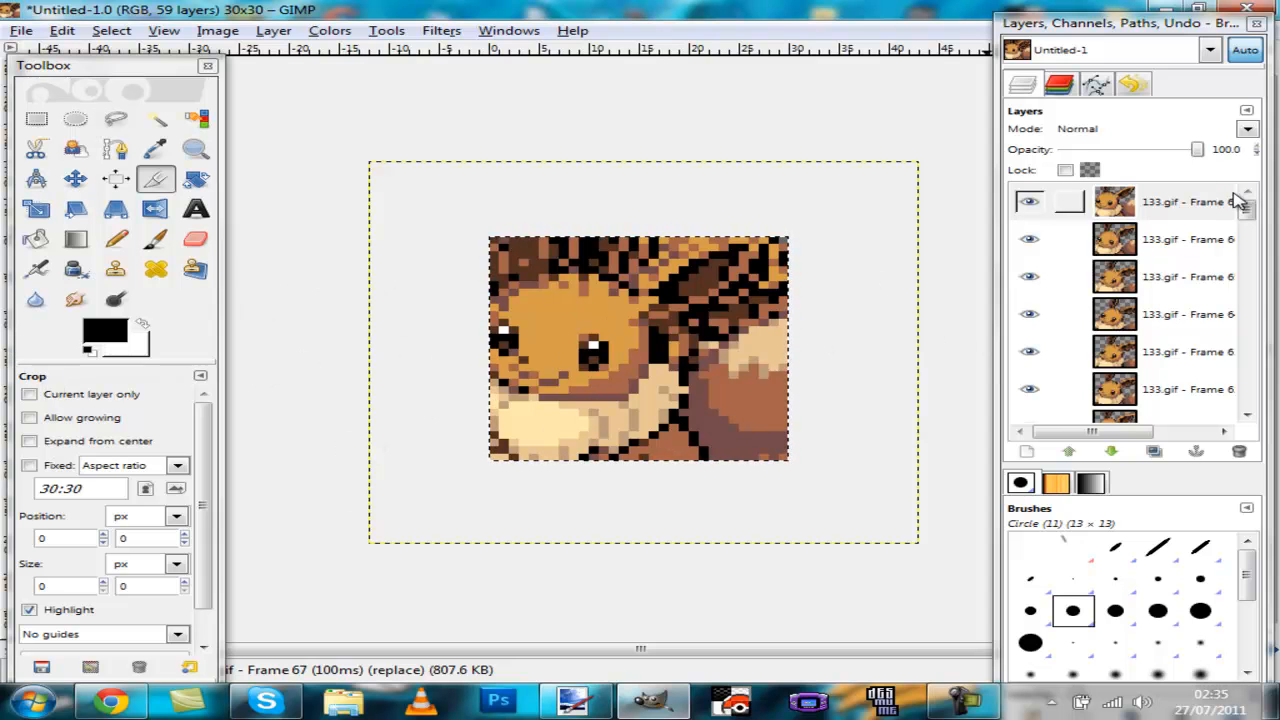
Step: Link the top frame layers together by turning on their chain toggles
{"action": "left_click", "coordinate": [1069, 203]}
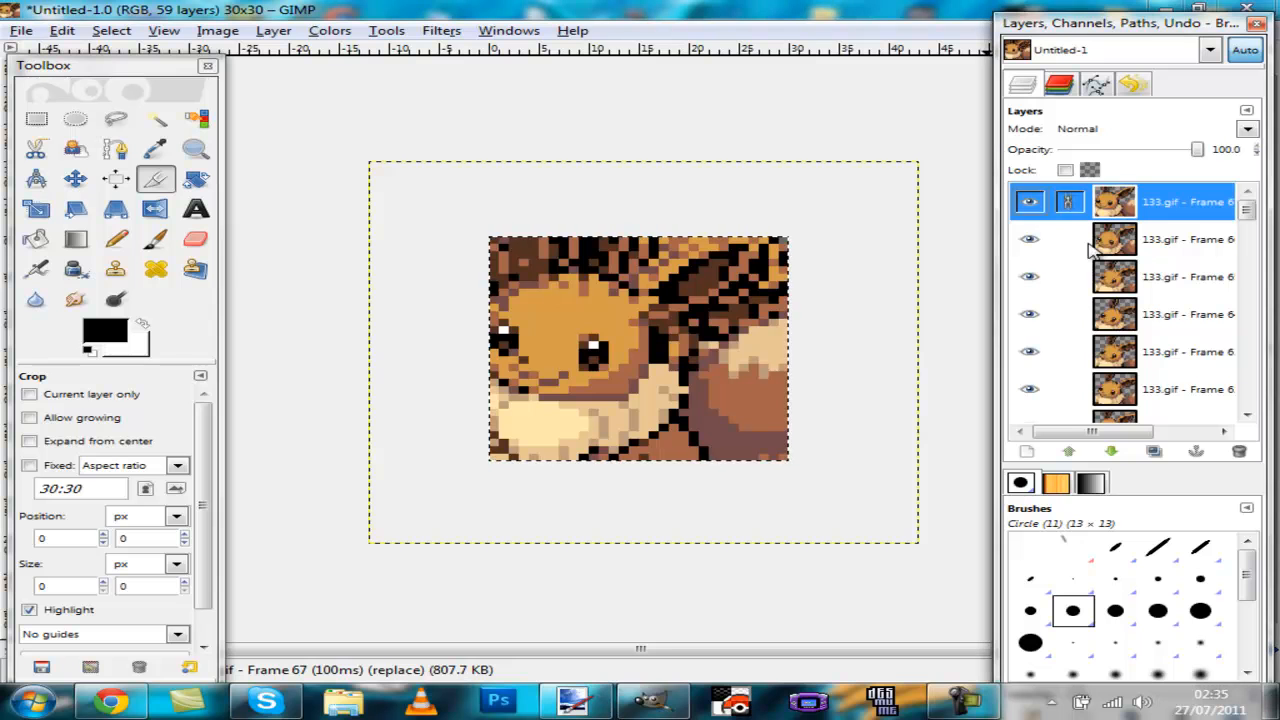
{"action": "left_click", "coordinate": [1069, 240]}
{"action": "left_click", "coordinate": [1069, 277]}
{"action": "left_click", "coordinate": [1069, 314]}
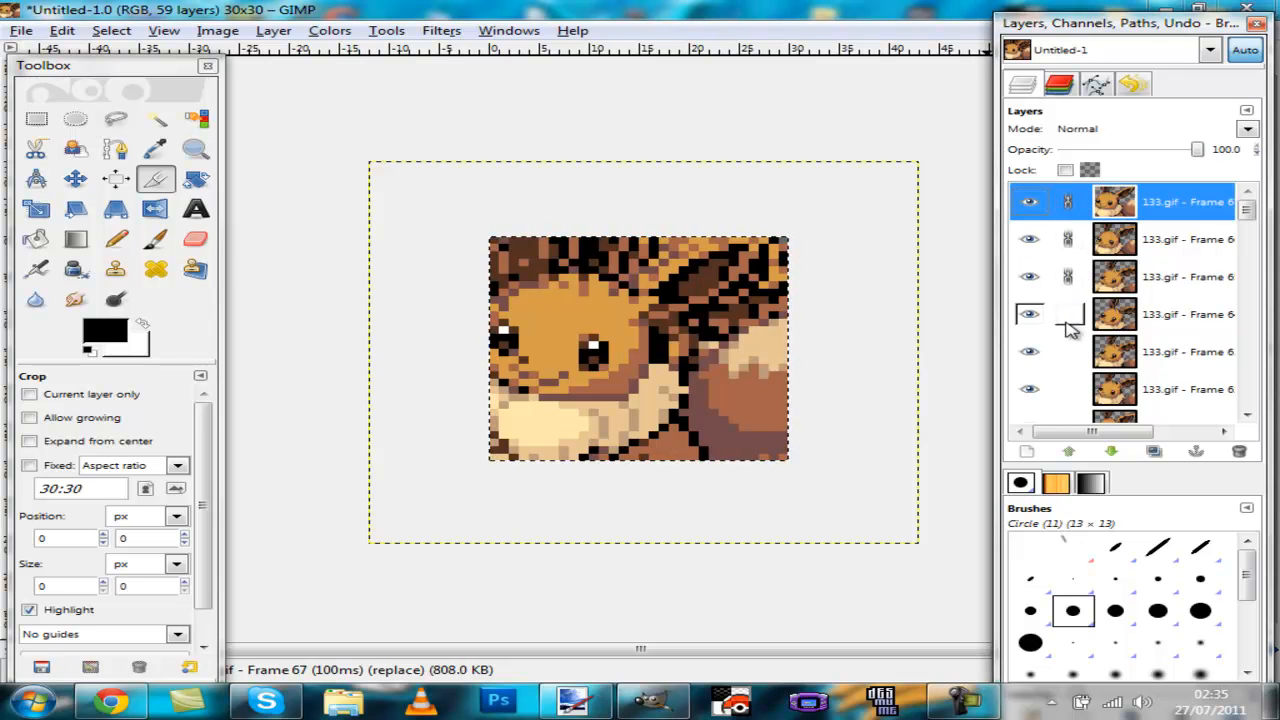
{"action": "left_click", "coordinate": [1069, 352]}
{"action": "scroll", "coordinate": [1077, 397], "scroll_direction": "down", "scroll_amount": 1}
{"action": "left_click", "coordinate": [1077, 391]}
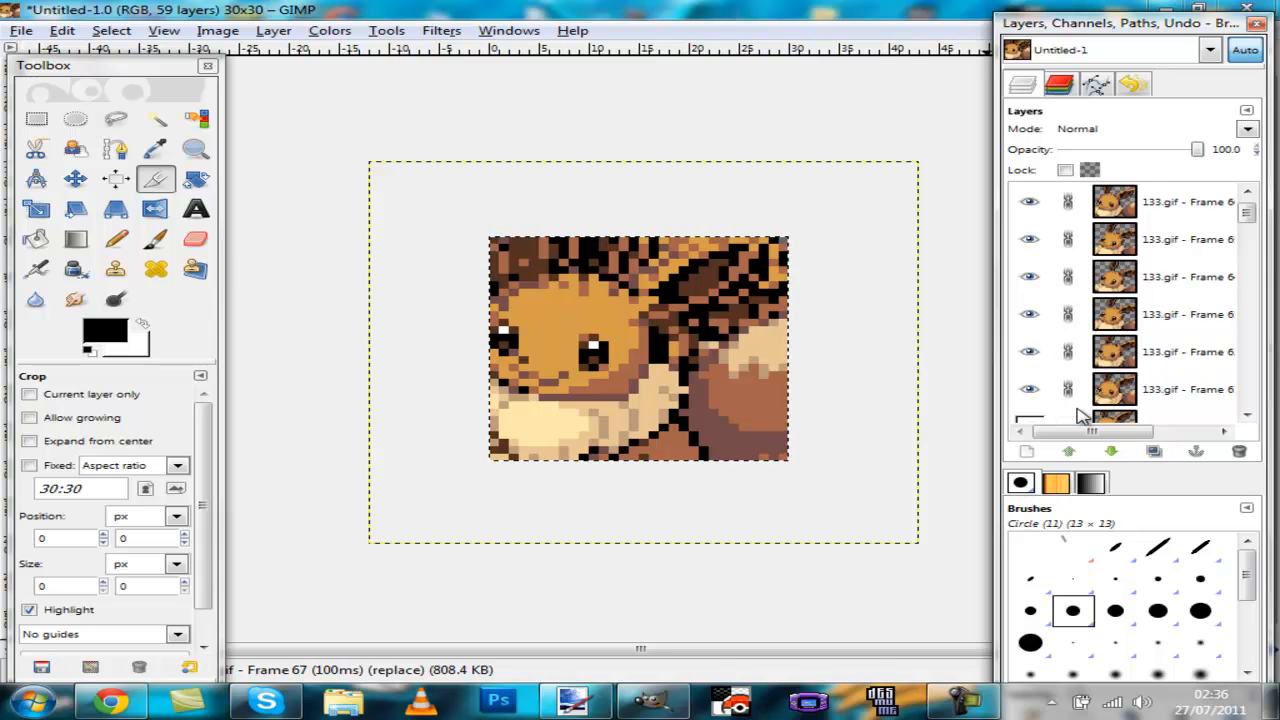
Step: Continue linking every remaining frame layer down the stack to the Background layer
{"action": "key", "text": "Down"}
{"action": "key", "text": "Down"}
{"action": "key", "text": "Down"}
{"action": "key", "text": "Down"}
{"action": "key", "text": "Down"}
{"action": "key", "text": "Down"}
{"action": "key", "text": "Down"}
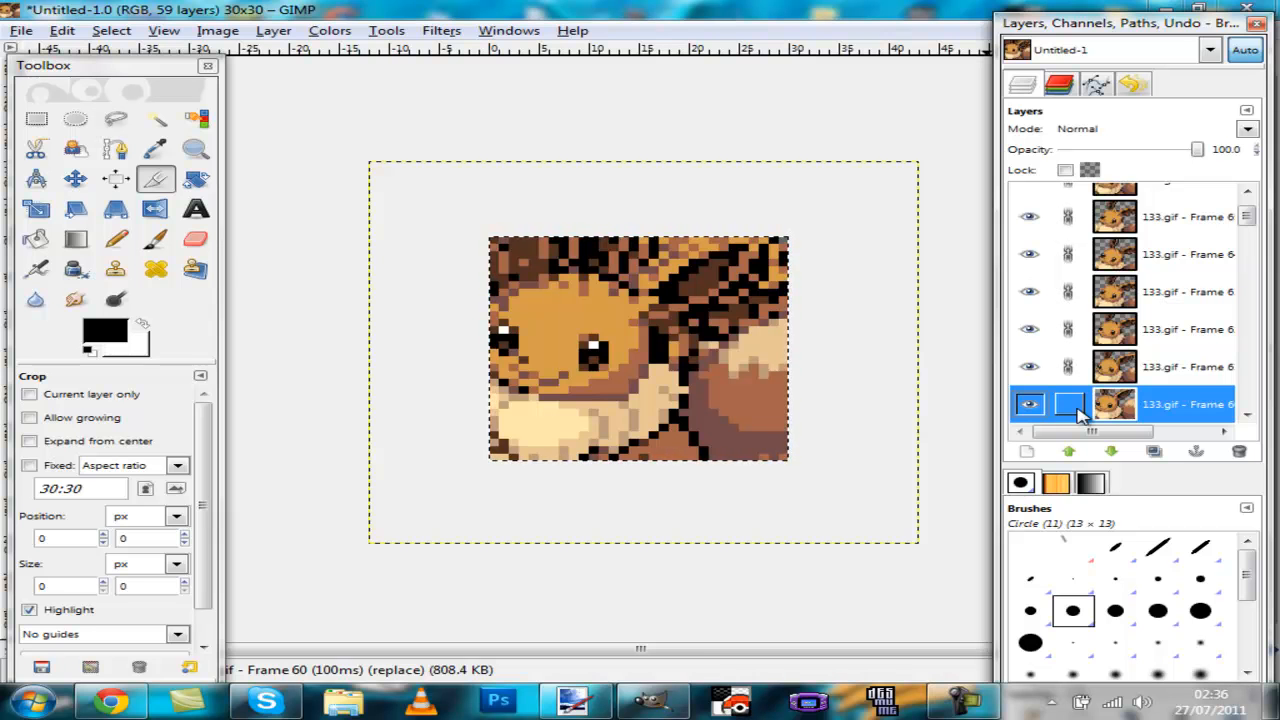
{"action": "key", "text": "Down"}
{"action": "key", "text": "Down"}
{"action": "key", "text": "Down"}
{"action": "key", "text": "Down"}
{"action": "key", "text": "Down"}
{"action": "key", "text": "Down"}
{"action": "key", "text": "Down"}
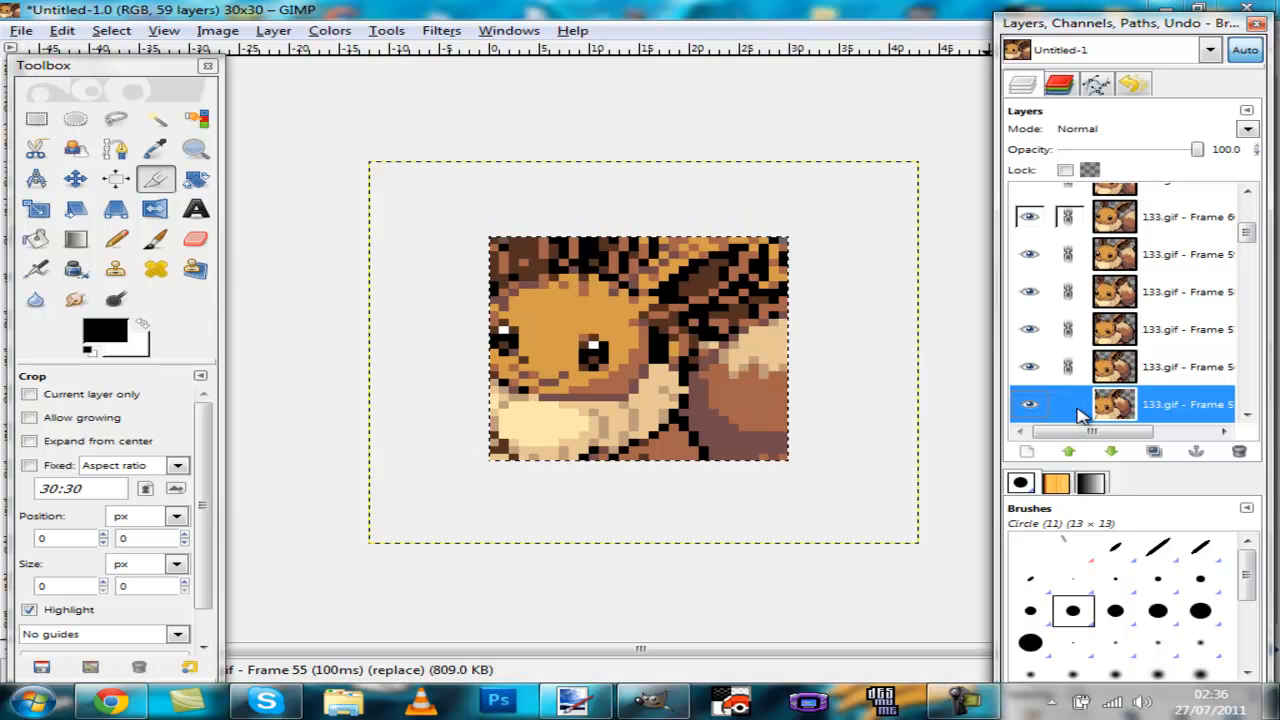
{"action": "key", "text": "Down"}
{"action": "key", "text": "Down"}
{"action": "key", "text": "Down"}
{"action": "key", "text": "Down"}
{"action": "key", "text": "Down"}
{"action": "key", "text": "Down"}
{"action": "key", "text": "Down"}
{"action": "key", "text": "Down"}
{"action": "key", "text": "Down"}
{"action": "key", "text": "Down"}
{"action": "key", "text": "Down"}
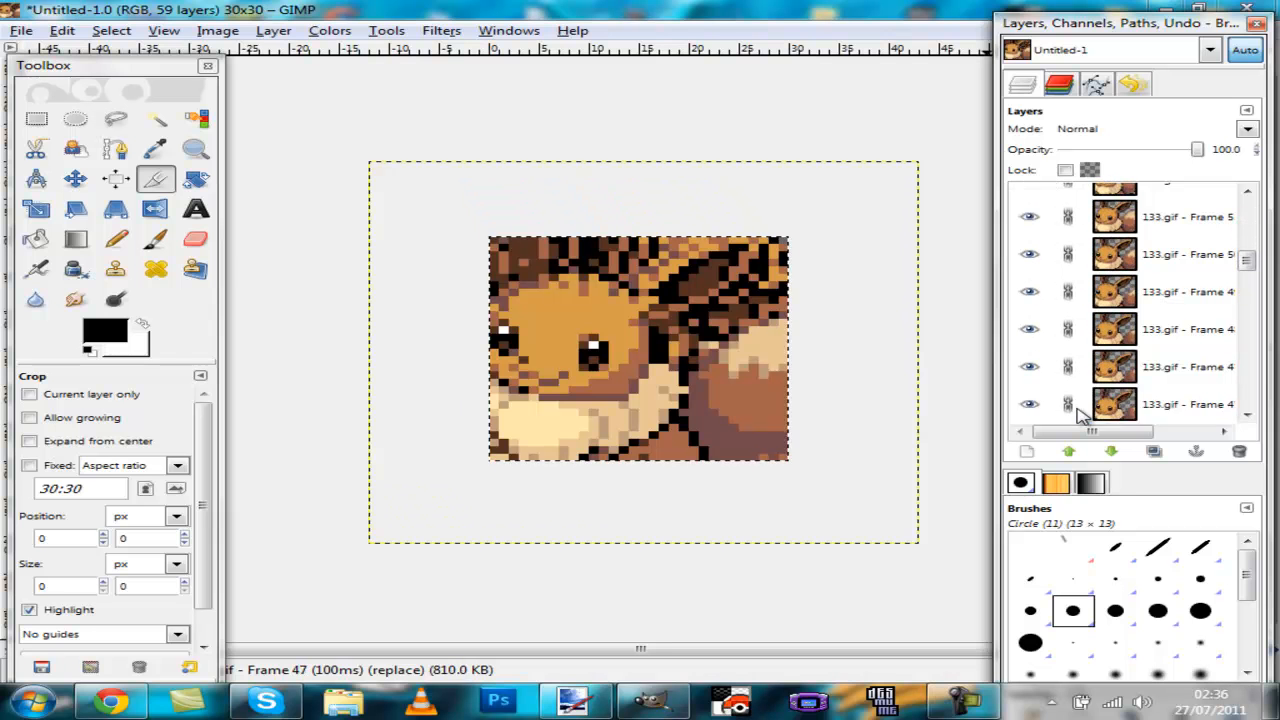
{"action": "key", "text": "Down"}
{"action": "key", "text": "Down"}
{"action": "key", "text": "Down"}
{"action": "key", "text": "Down"}
{"action": "key", "text": "Down"}
{"action": "key", "text": "Down"}
{"action": "key", "text": "Down"}
{"action": "key", "text": "Down"}
{"action": "key", "text": "Down"}
{"action": "key", "text": "Down"}
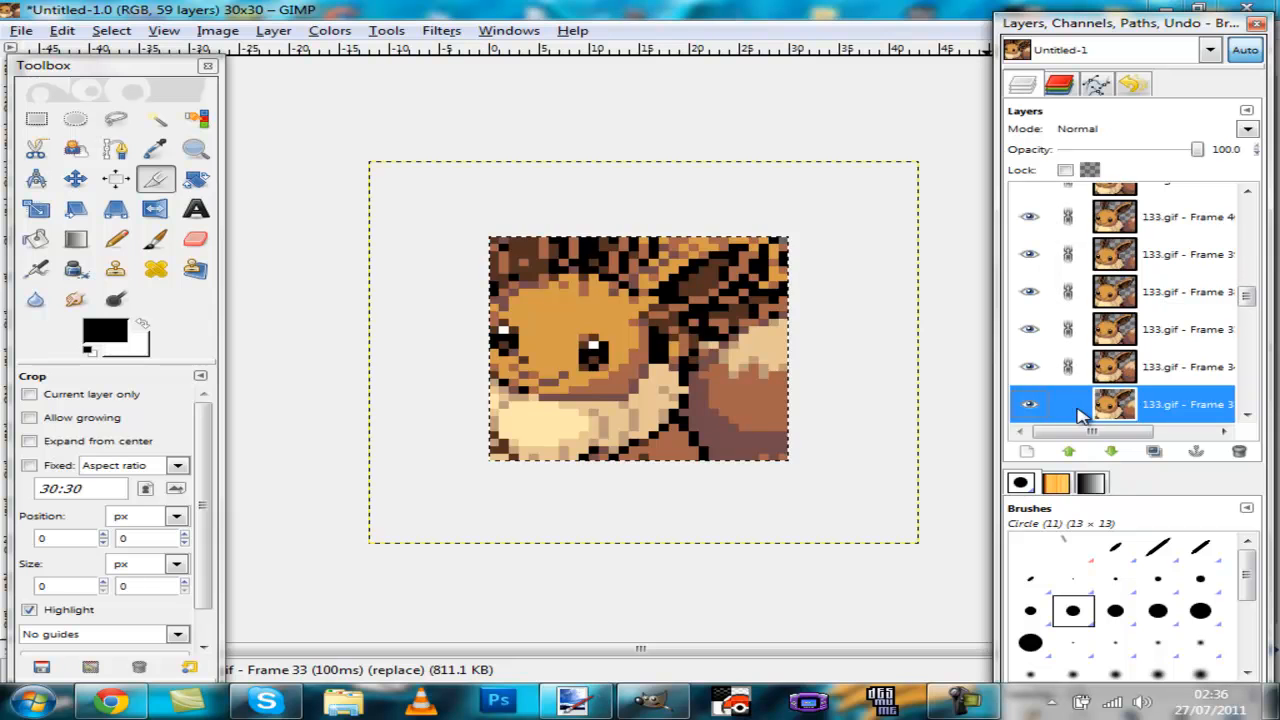
{"action": "key", "text": "Down"}
{"action": "key", "text": "Down"}
{"action": "key", "text": "Down"}
{"action": "key", "text": "Down"}
{"action": "key", "text": "Down"}
{"action": "key", "text": "Down"}
{"action": "key", "text": "Down"}
{"action": "key", "text": "Down"}
{"action": "key", "text": "Down"}
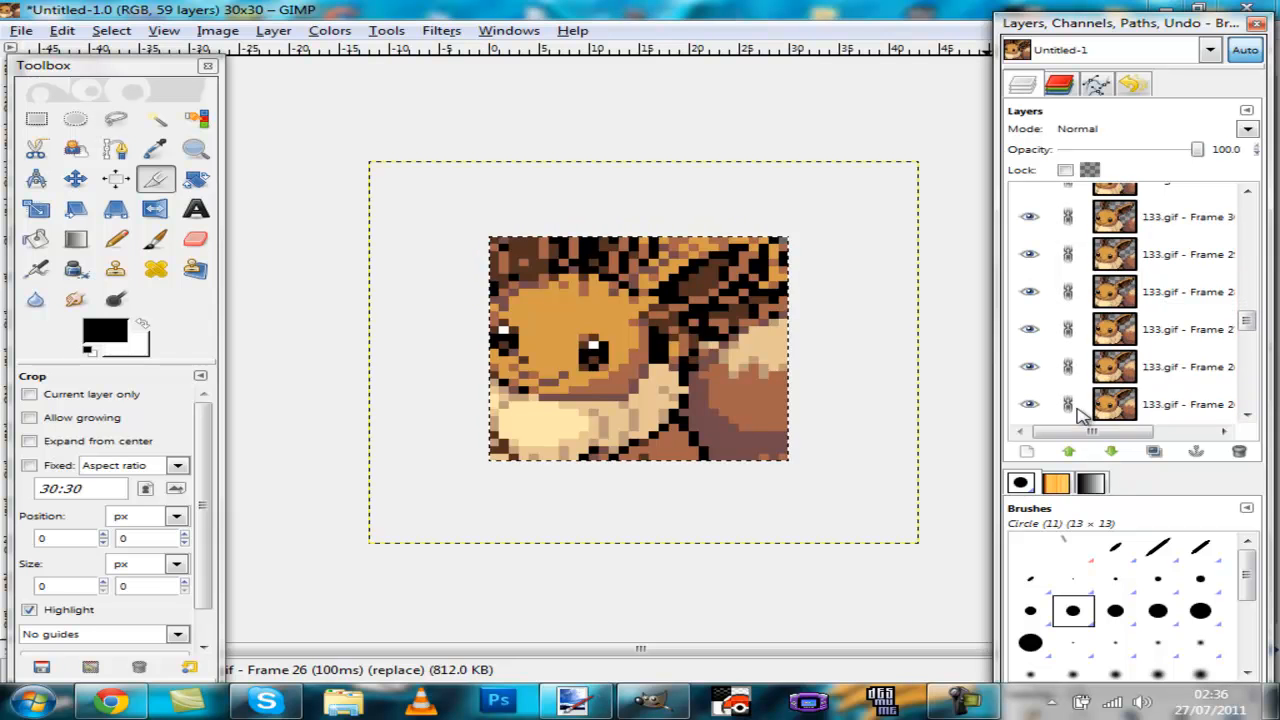
{"action": "key", "text": "Down"}
{"action": "key", "text": "Down"}
{"action": "key", "text": "Down"}
{"action": "key", "text": "Down"}
{"action": "key", "text": "Down"}
{"action": "key", "text": "Down"}
{"action": "key", "text": "Down"}
{"action": "key", "text": "Down"}
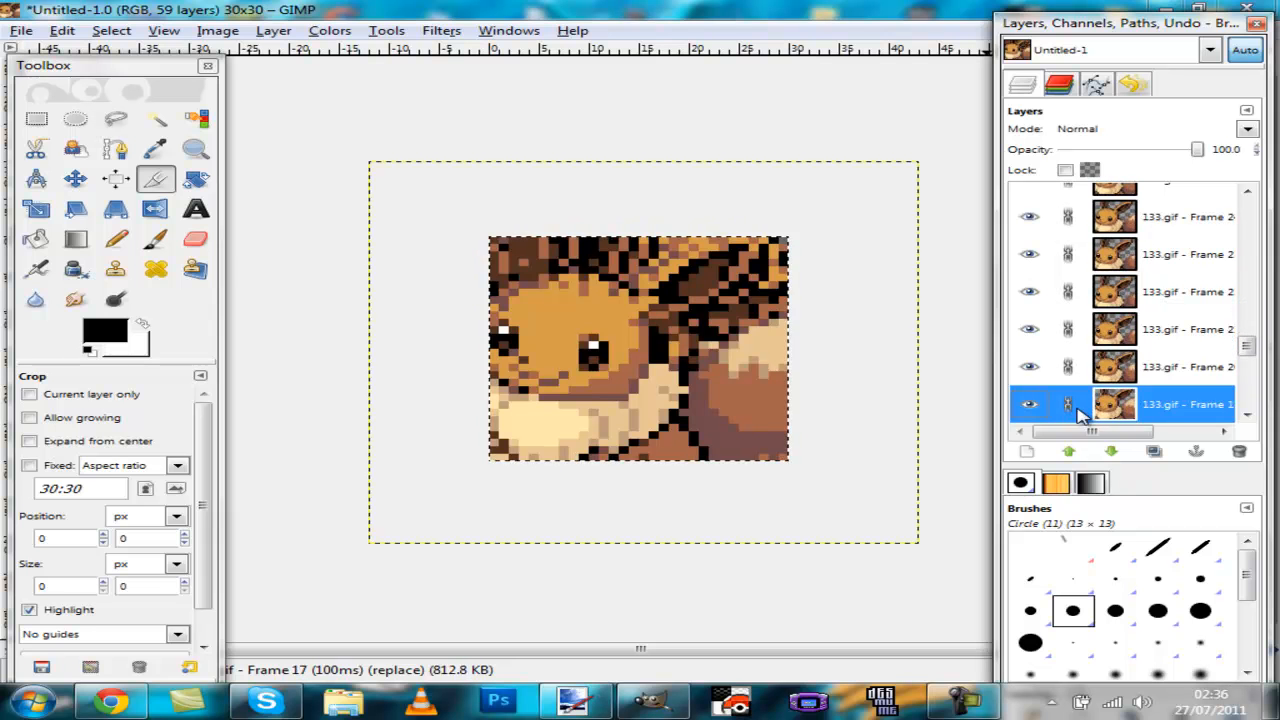
{"action": "key", "text": "Down"}
{"action": "key", "text": "Down"}
{"action": "key", "text": "Down"}
{"action": "key", "text": "Down"}
{"action": "key", "text": "Down"}
{"action": "key", "text": "Down"}
{"action": "key", "text": "Down"}
{"action": "key", "text": "Down"}
{"action": "key", "text": "Down"}
{"action": "key", "text": "Down"}
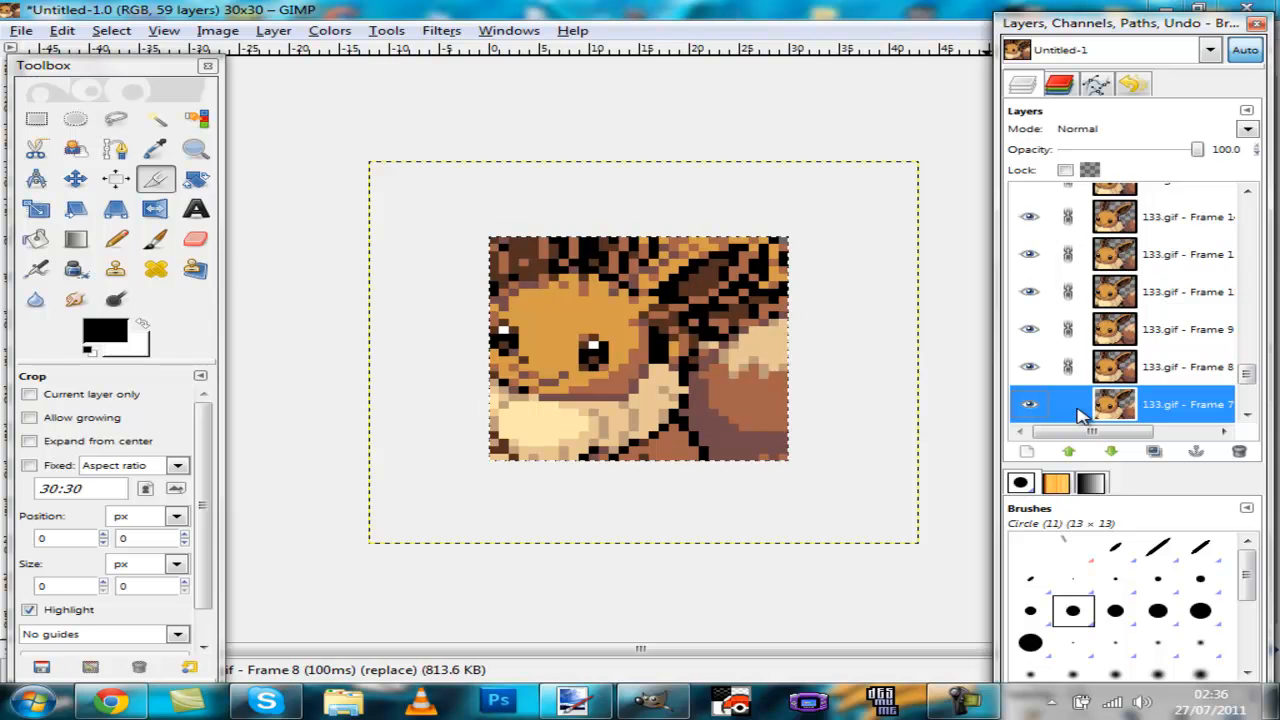
{"action": "key", "text": "Down"}
{"action": "key", "text": "Down"}
{"action": "key", "text": "Down"}
{"action": "key", "text": "Down"}
{"action": "key", "text": "Down"}
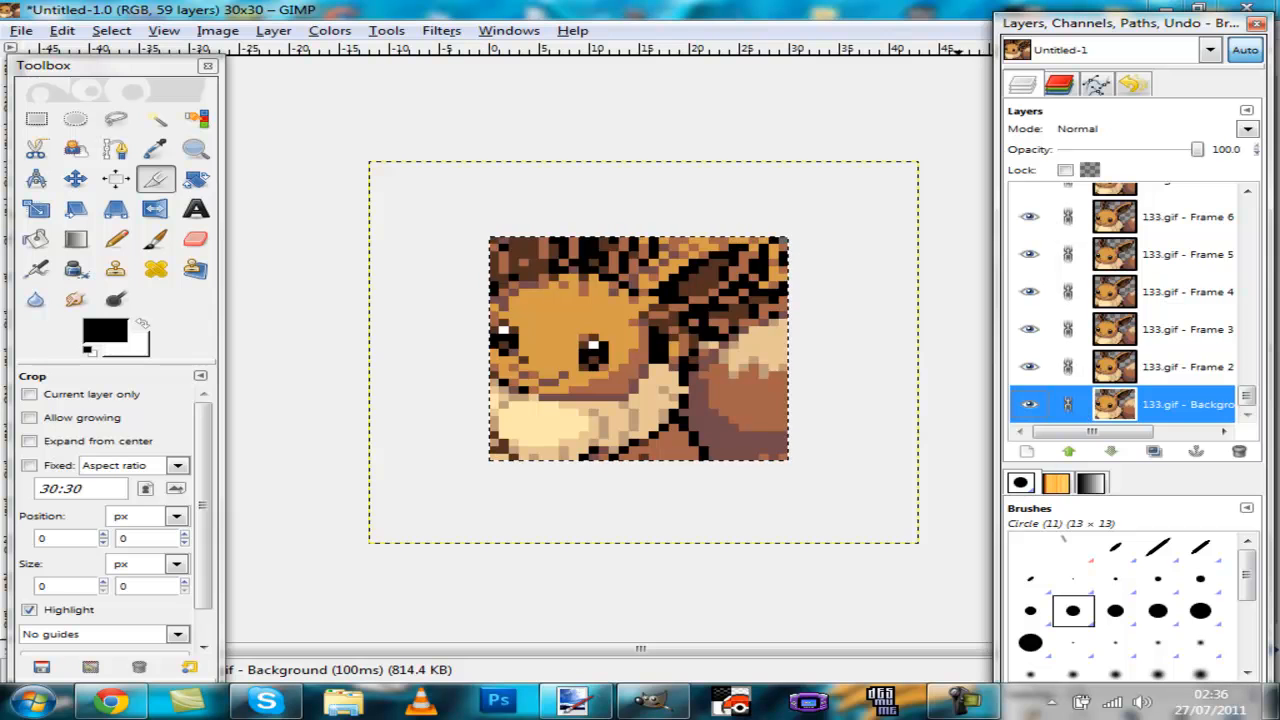
Step: Shift the linked frame layers about 6 pixels to the right with the Move tool
{"action": "left_click", "coordinate": [75, 178]}
{"action": "left_click_drag", "start_coordinate": [560, 323], "coordinate": [622, 318]}
Step: Open the animation playback preview to check the frames, then close it
{"action": "left_click", "coordinate": [483, 31]}
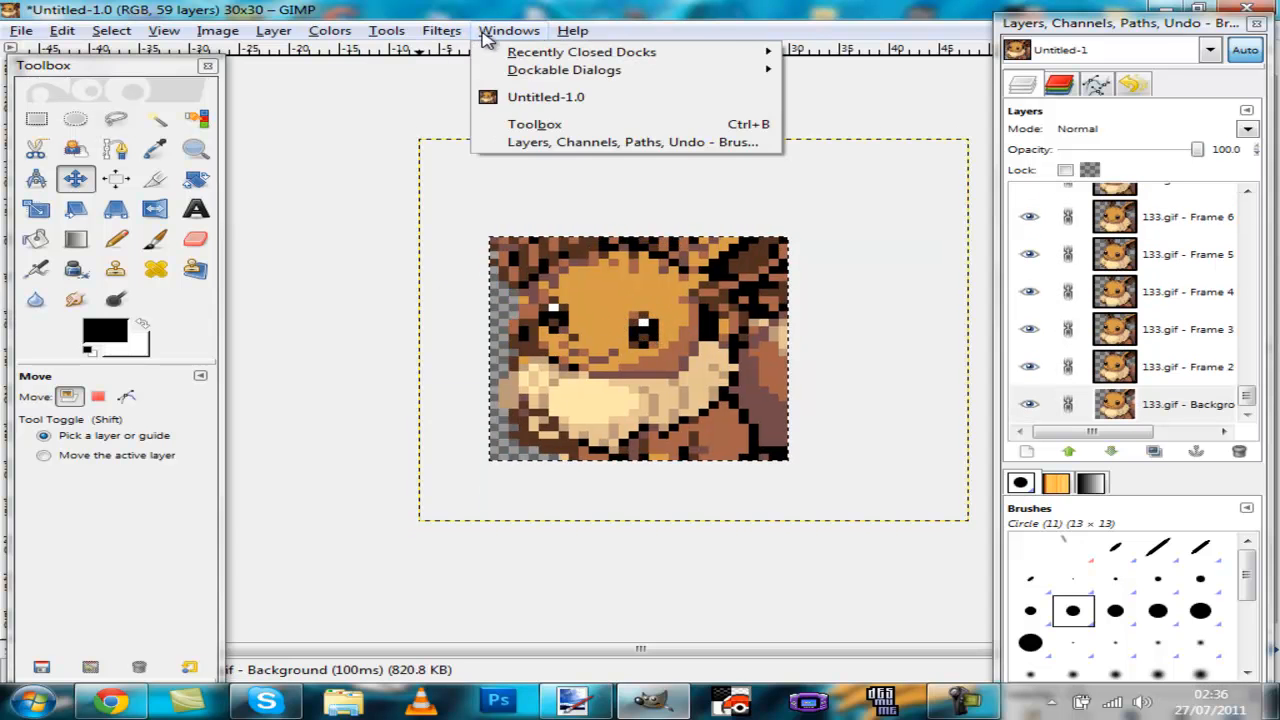
{"action": "left_click", "coordinate": [465, 51]}
{"action": "left_click", "coordinate": [75, 77]}
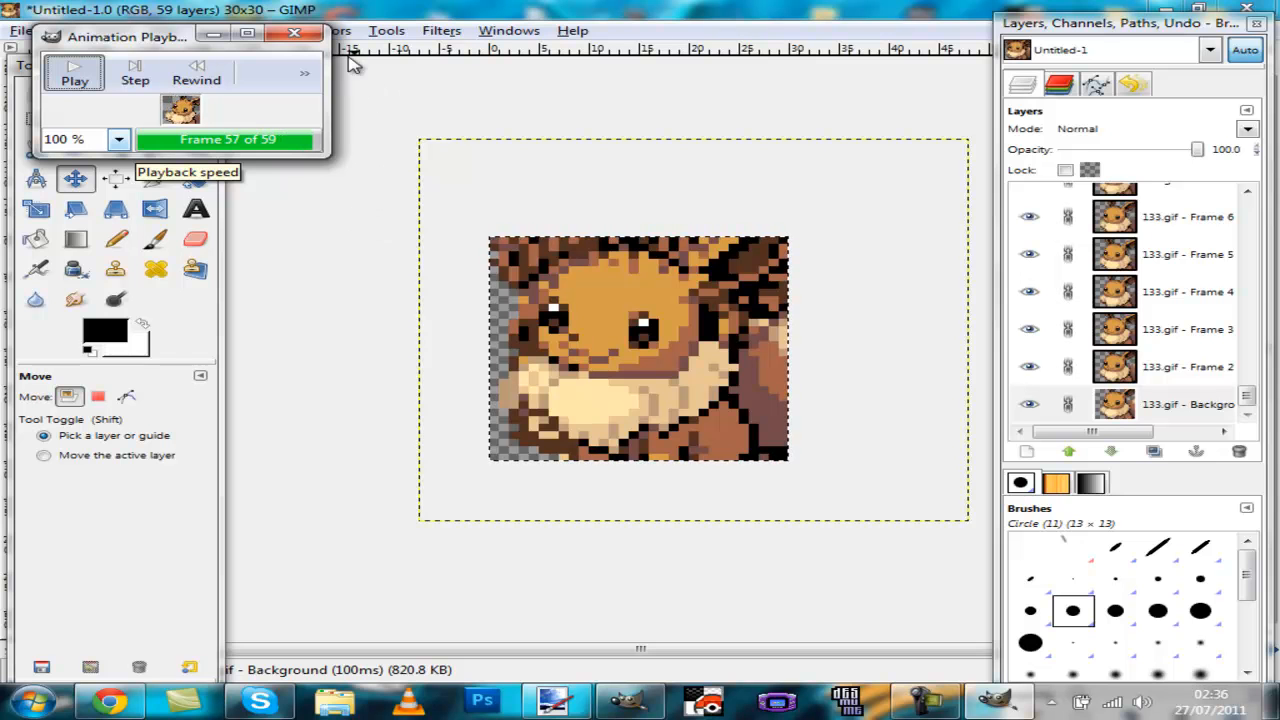
{"action": "left_click", "coordinate": [294, 33]}
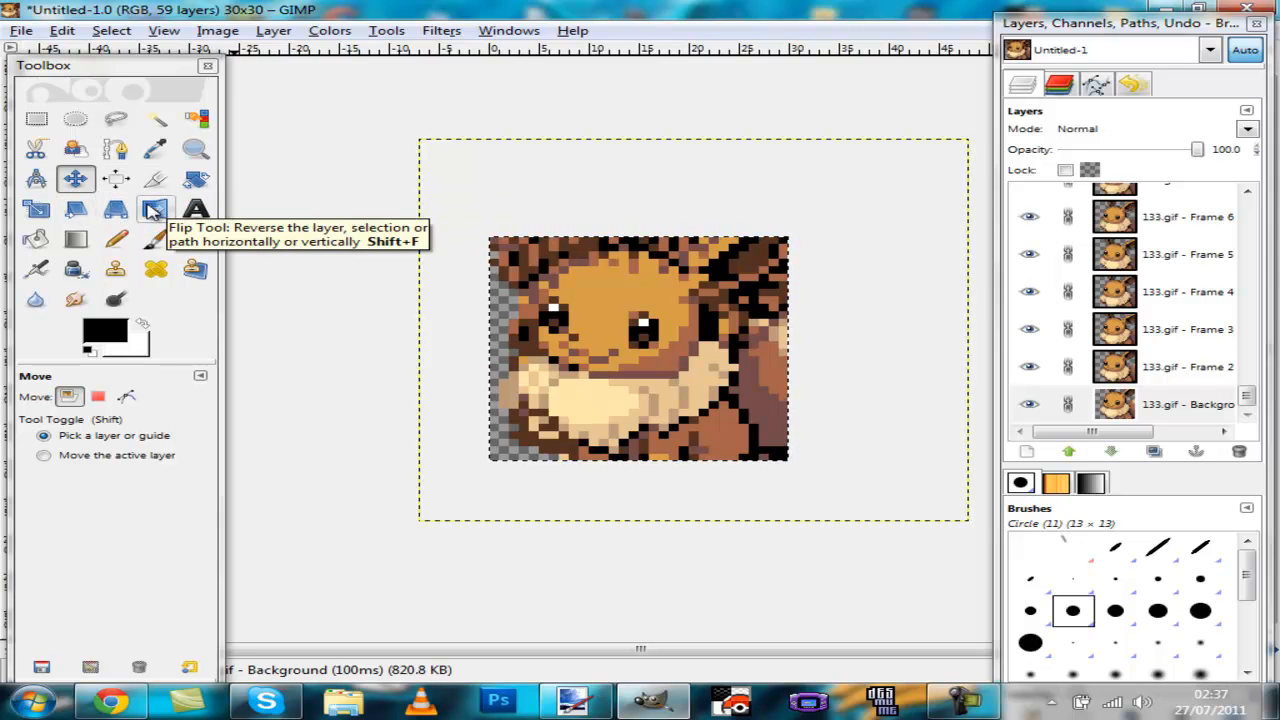
Step: Flip the linked frame layers horizontally with the Flip tool
{"action": "left_click", "coordinate": [153, 210]}
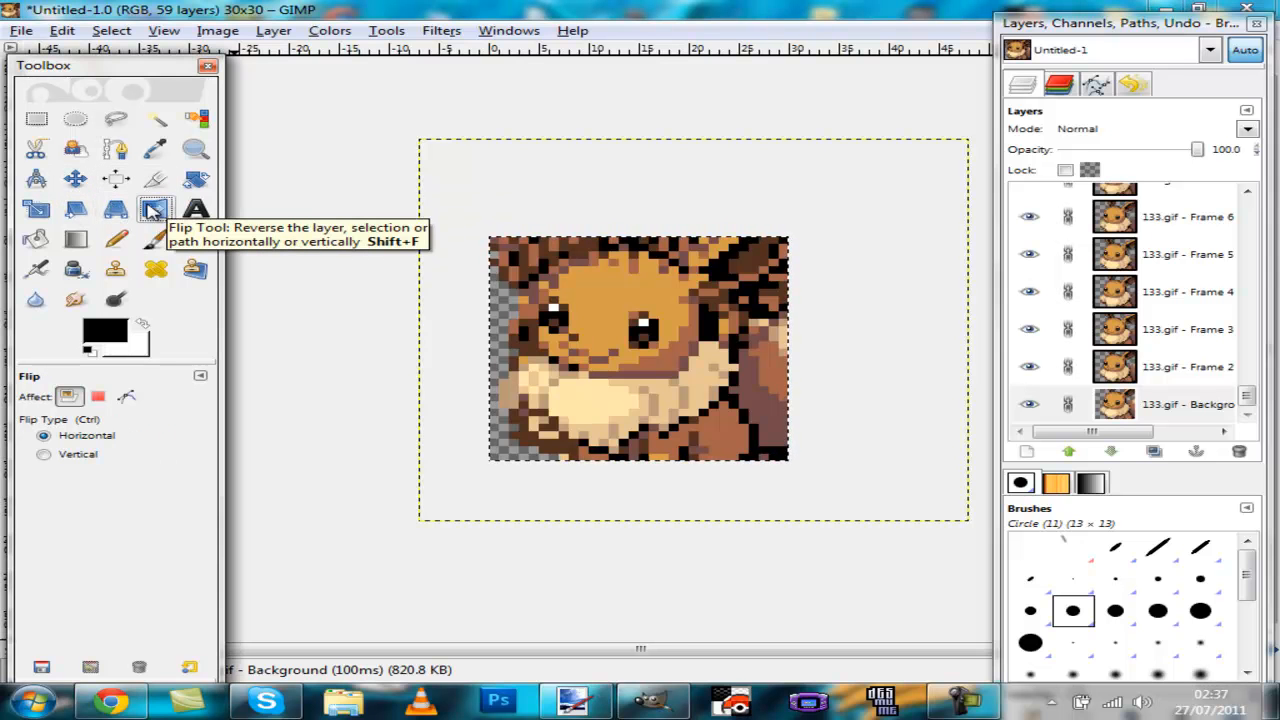
{"action": "left_click", "coordinate": [757, 323]}
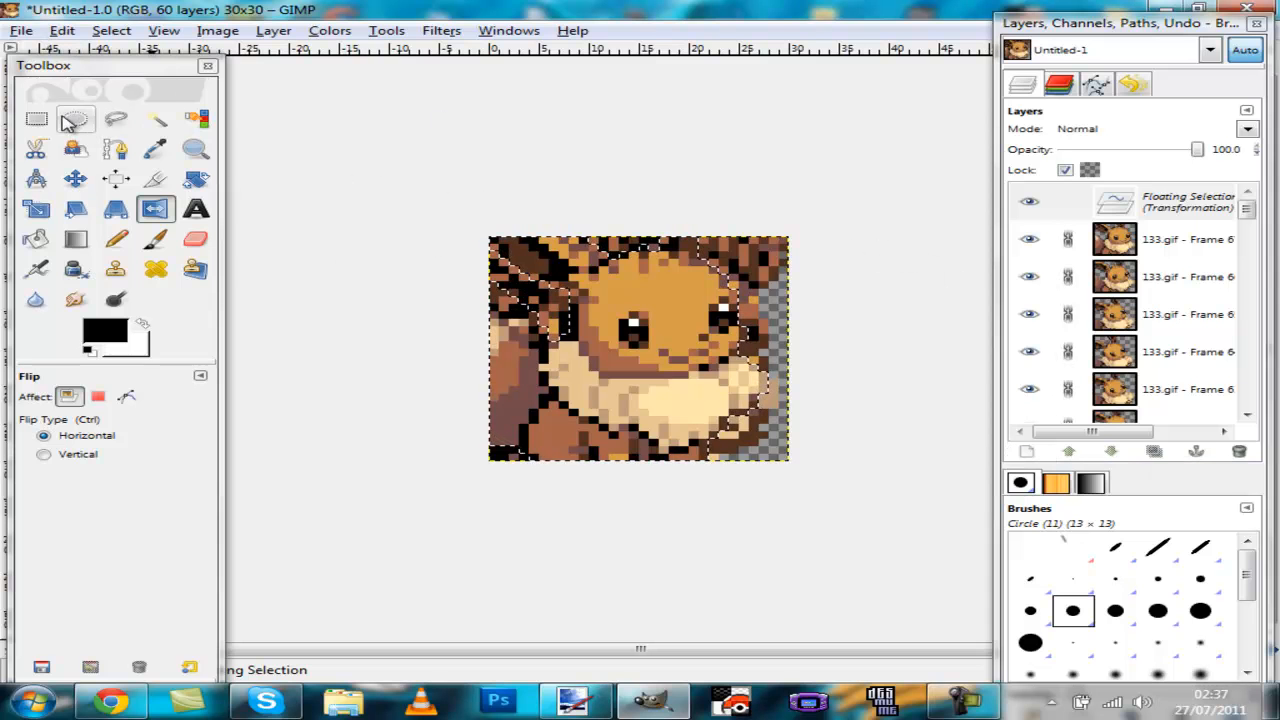
Step: Save the image as EeveeAnimated in Pictures, choosing GIF image as the file type
{"action": "left_click", "coordinate": [18, 32]}
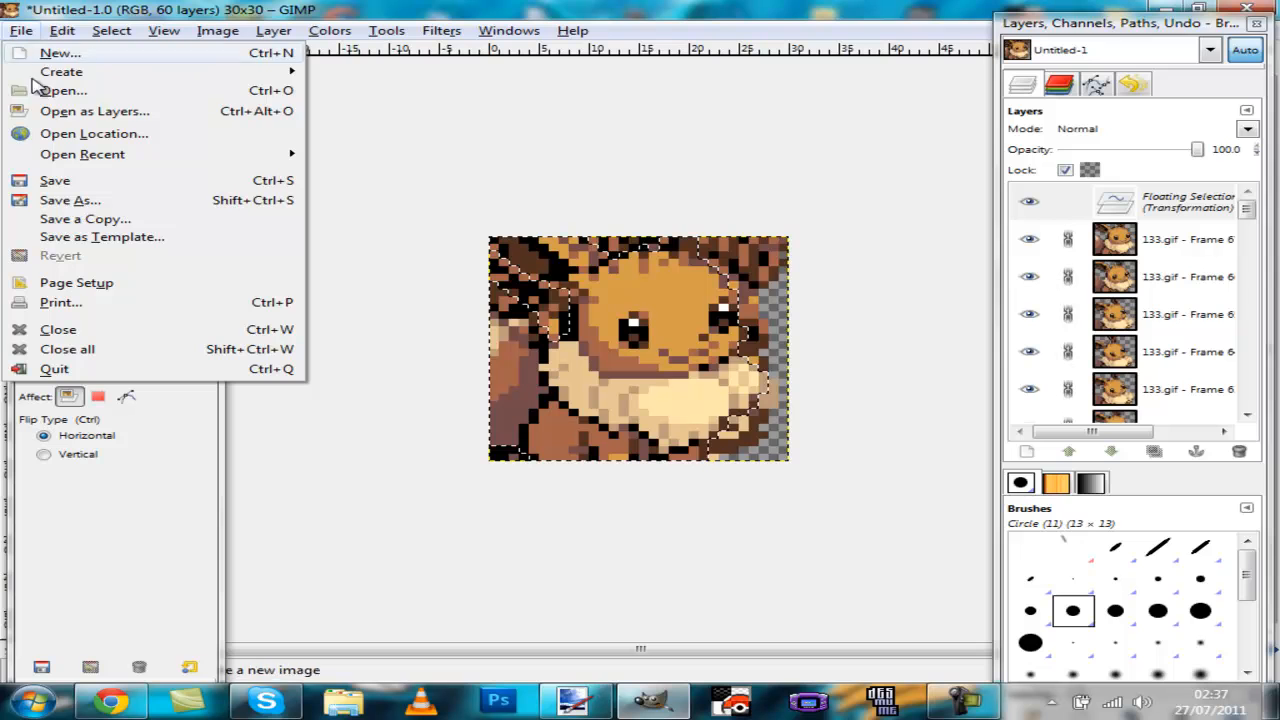
{"action": "left_click", "coordinate": [92, 203]}
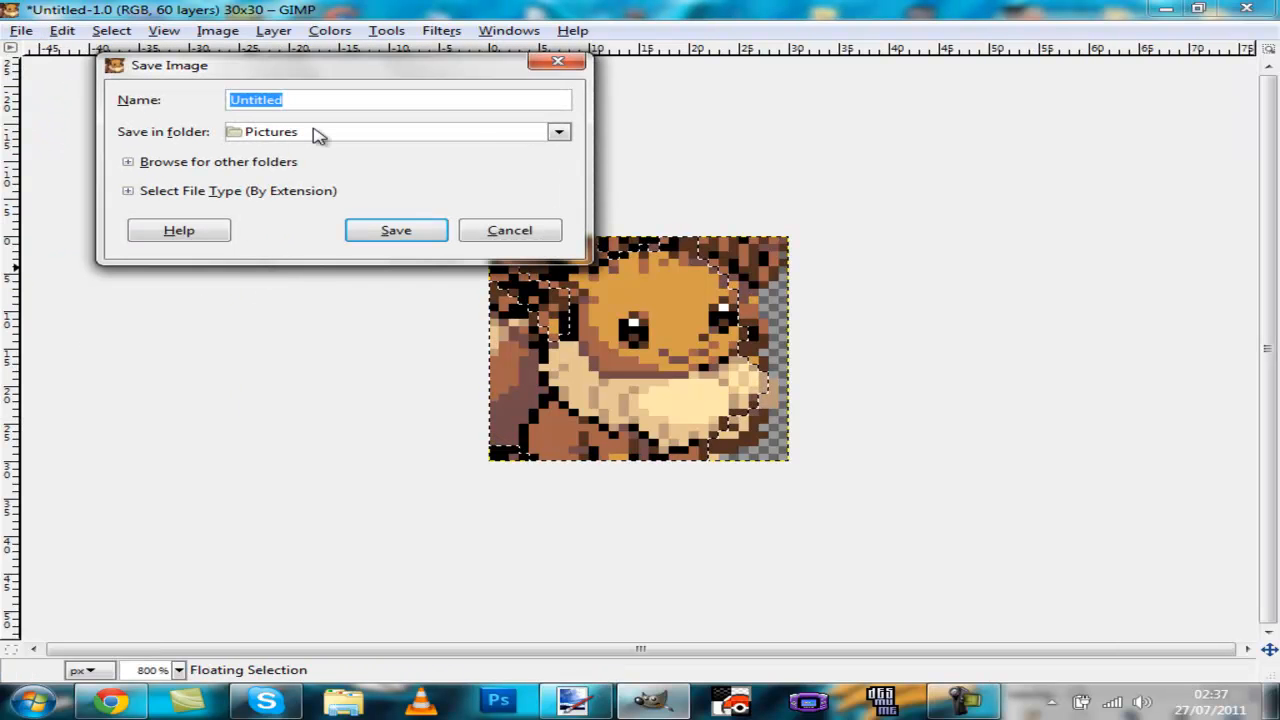
{"action": "type", "text": "eevee"}
{"action": "key", "text": "ctrl+a"}
{"action": "type", "text": "Eev"}
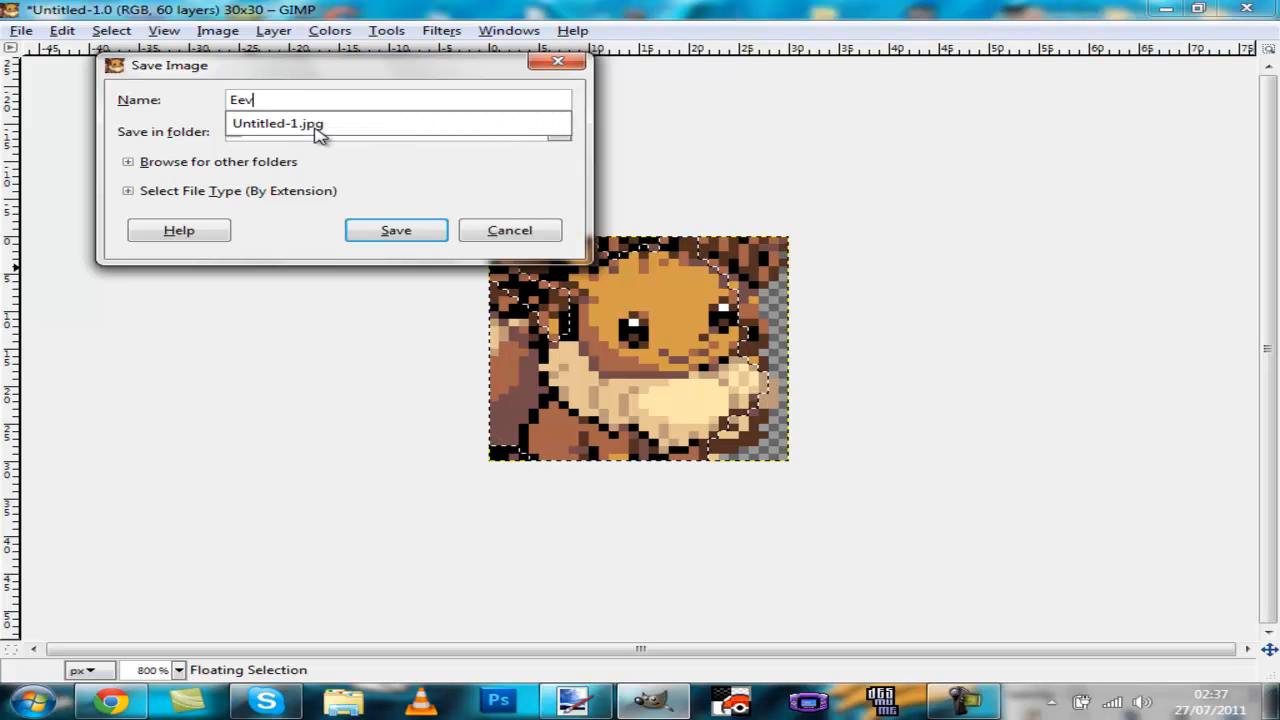
{"action": "type", "text": "eeAnimated"}
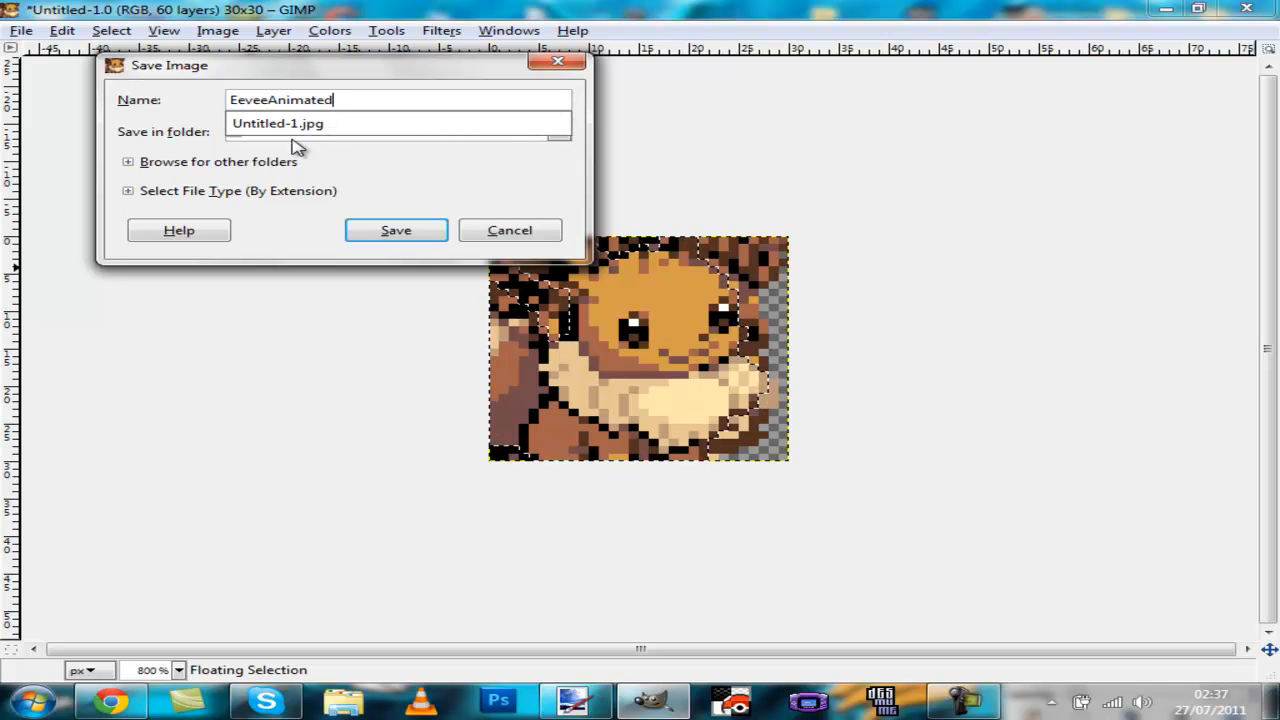
{"action": "left_click", "coordinate": [127, 195]}
{"action": "left_click_drag", "start_coordinate": [568, 235], "coordinate": [568, 262]}
{"action": "left_click", "coordinate": [160, 322]}
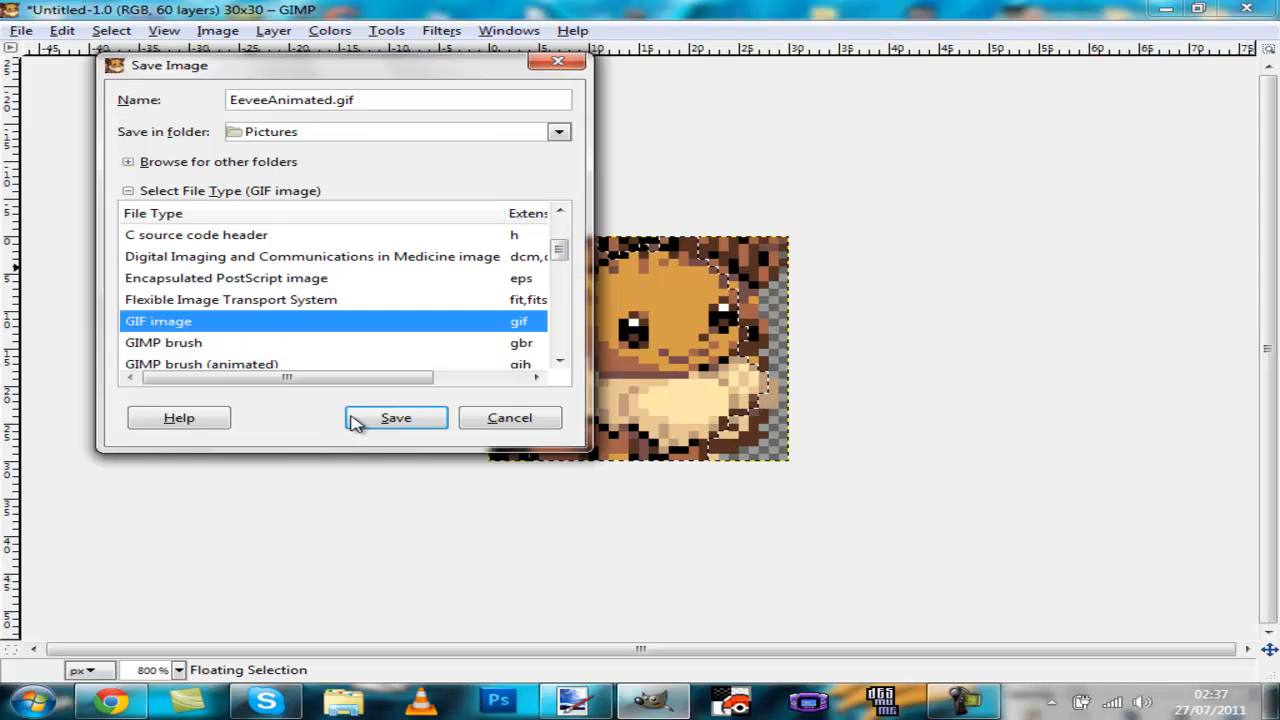
Step: Export the GIF as an animation with indexed conversion and confirm the GIF save options
{"action": "left_click", "coordinate": [394, 418]}
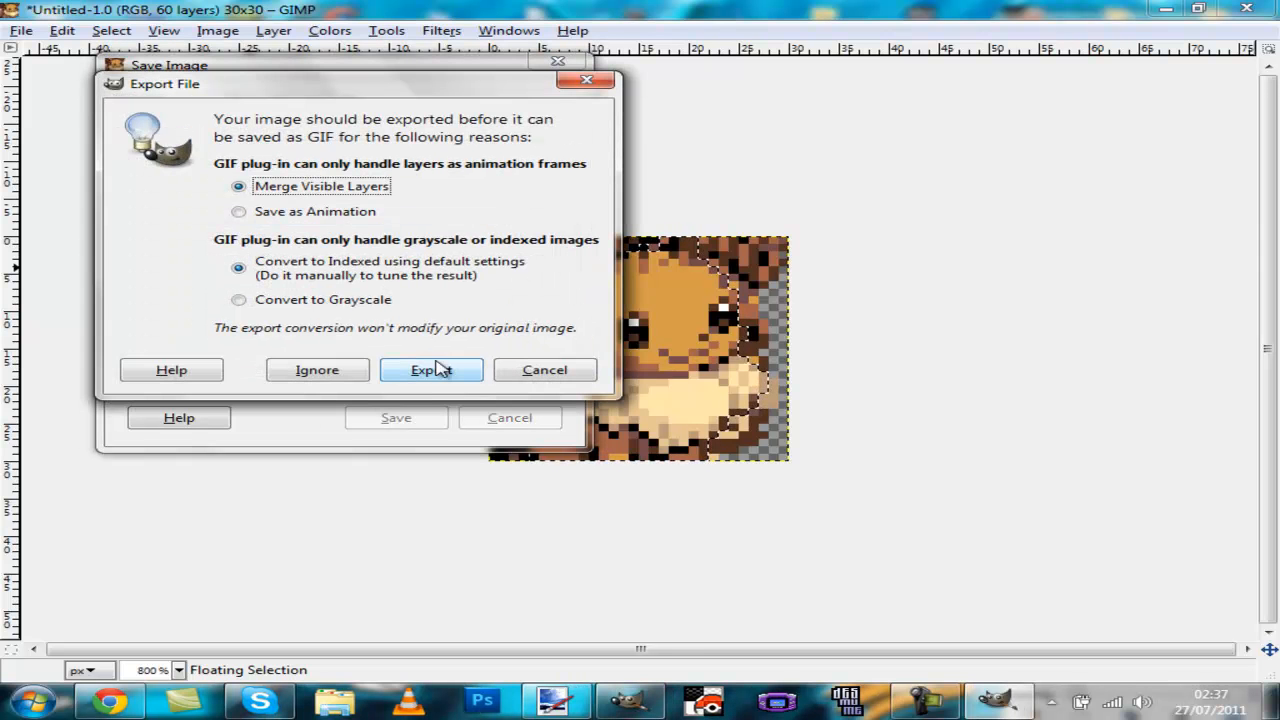
{"action": "left_click", "coordinate": [271, 219]}
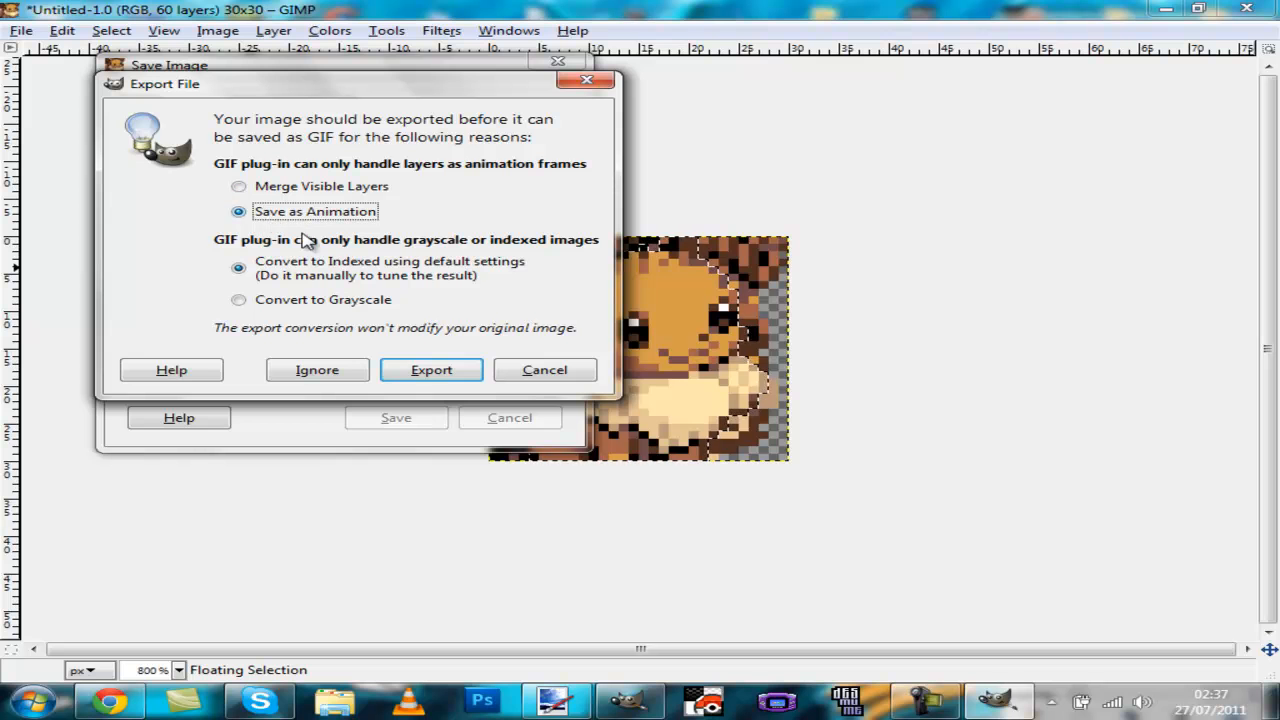
{"action": "left_click", "coordinate": [434, 371]}
{"action": "left_click", "coordinate": [553, 284]}
{"action": "left_click", "coordinate": [549, 455]}
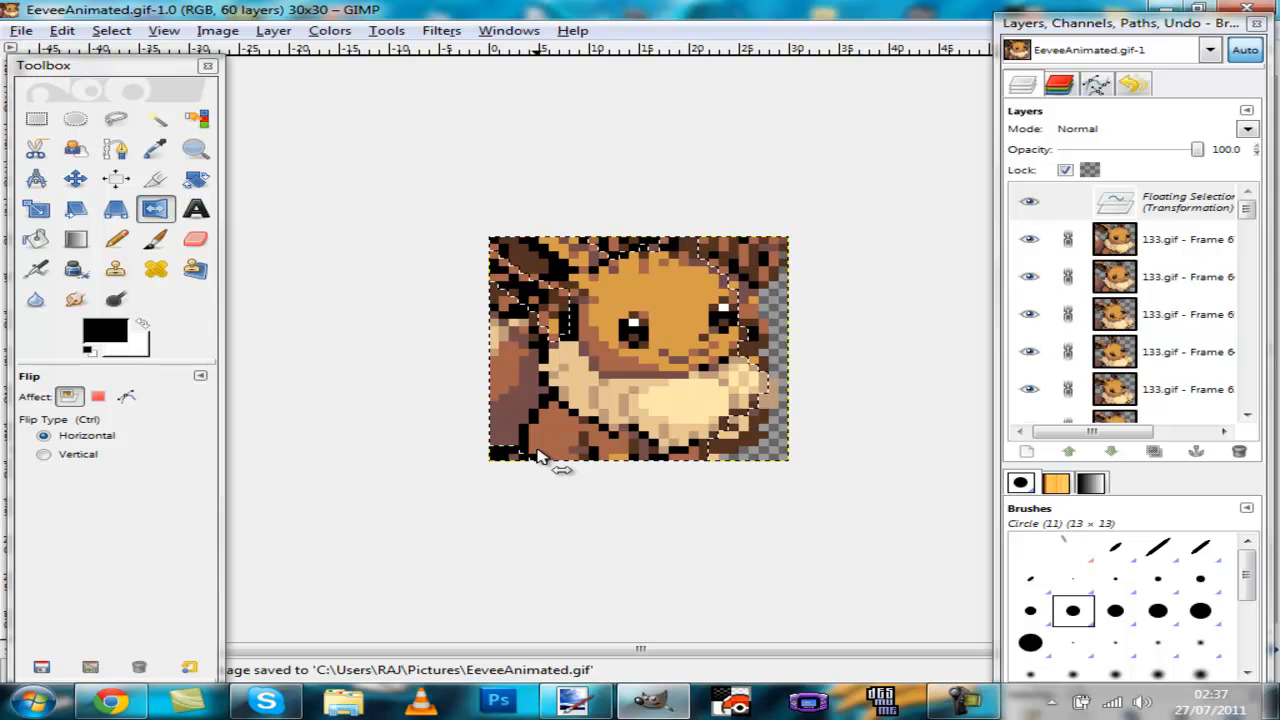
Step: Switch to the browser's iaza tab and open its image loading page
{"action": "left_click", "coordinate": [1166, 8]}
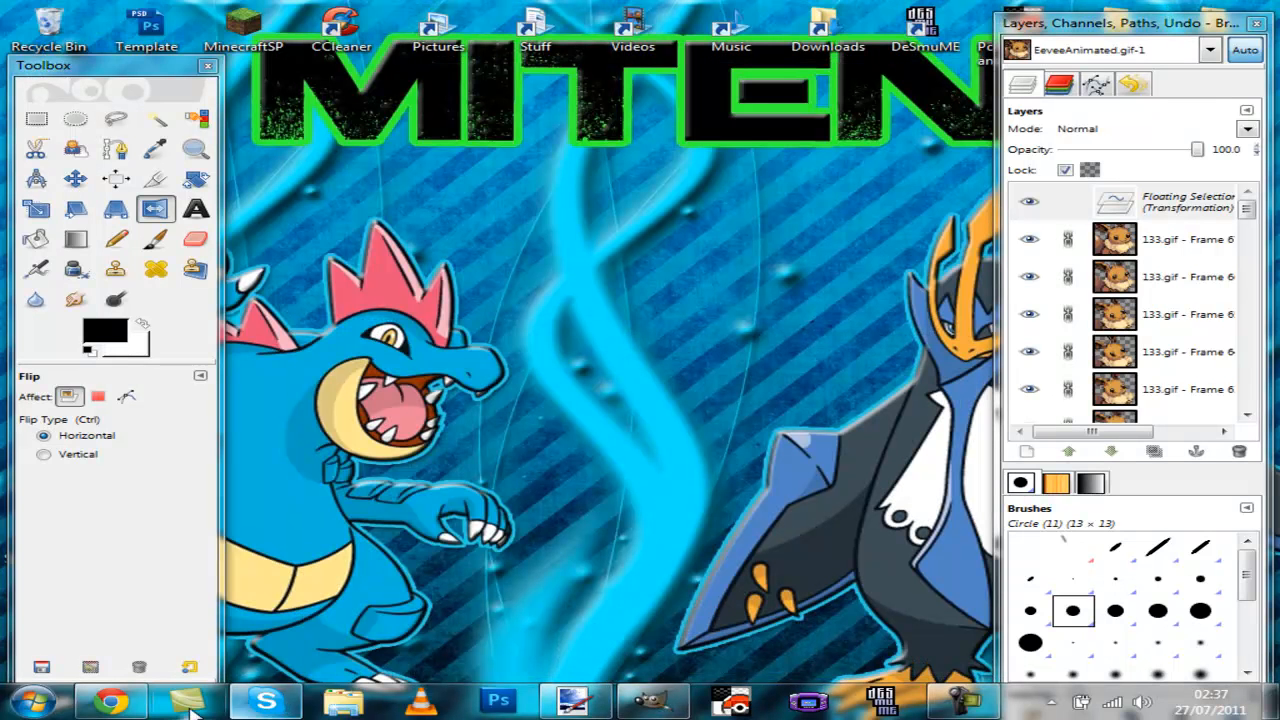
{"action": "left_click", "coordinate": [110, 703]}
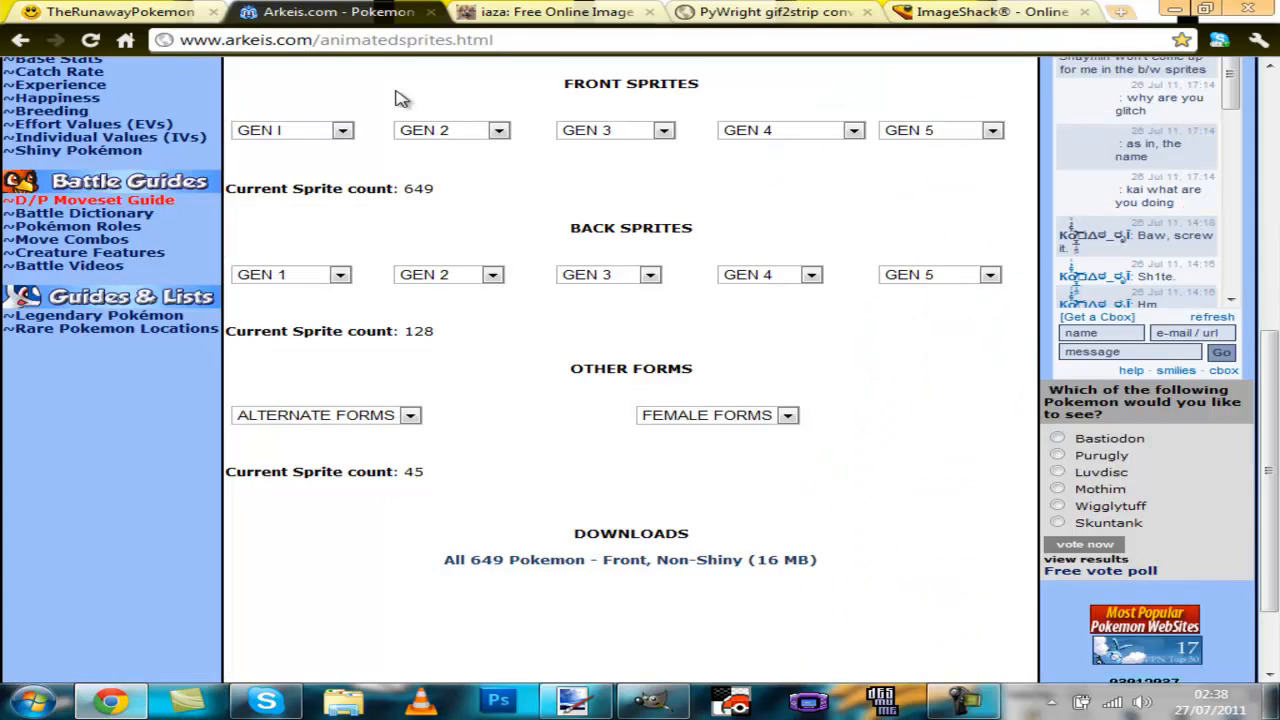
{"action": "left_click", "coordinate": [508, 14]}
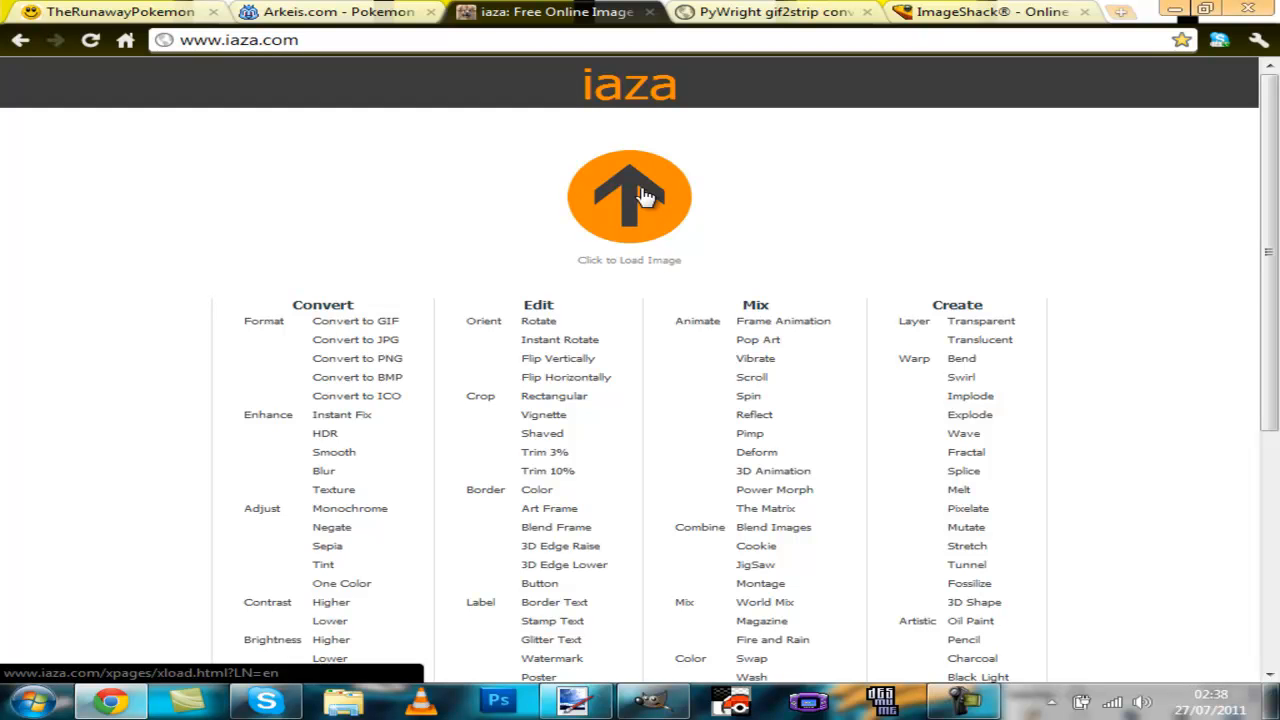
{"action": "left_click", "coordinate": [645, 196]}
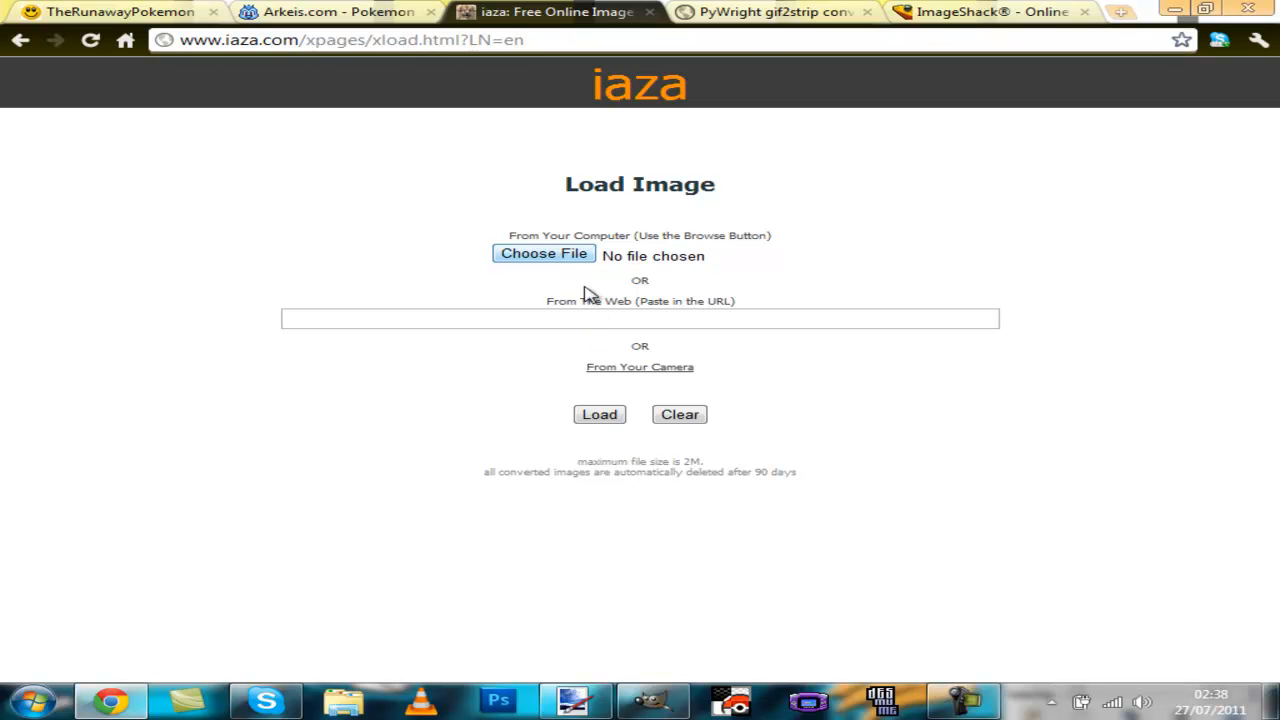
{"action": "left_click", "coordinate": [565, 257]}
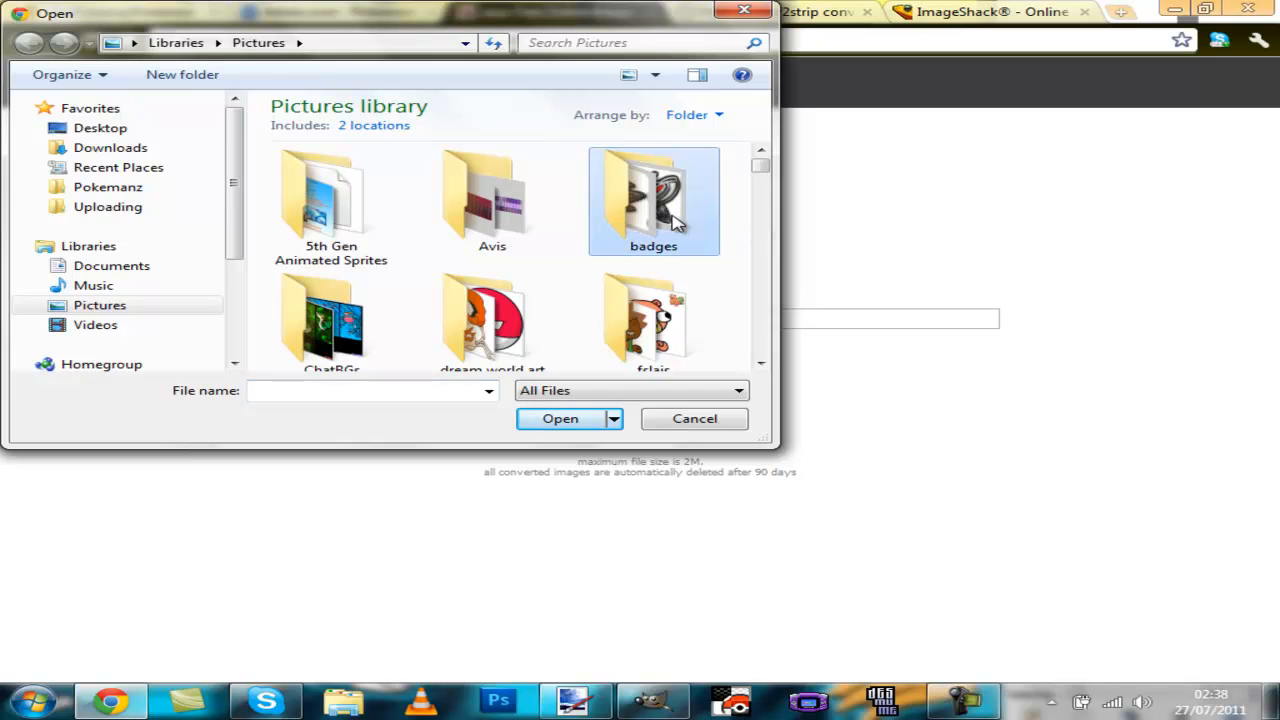
{"action": "key", "text": "e"}
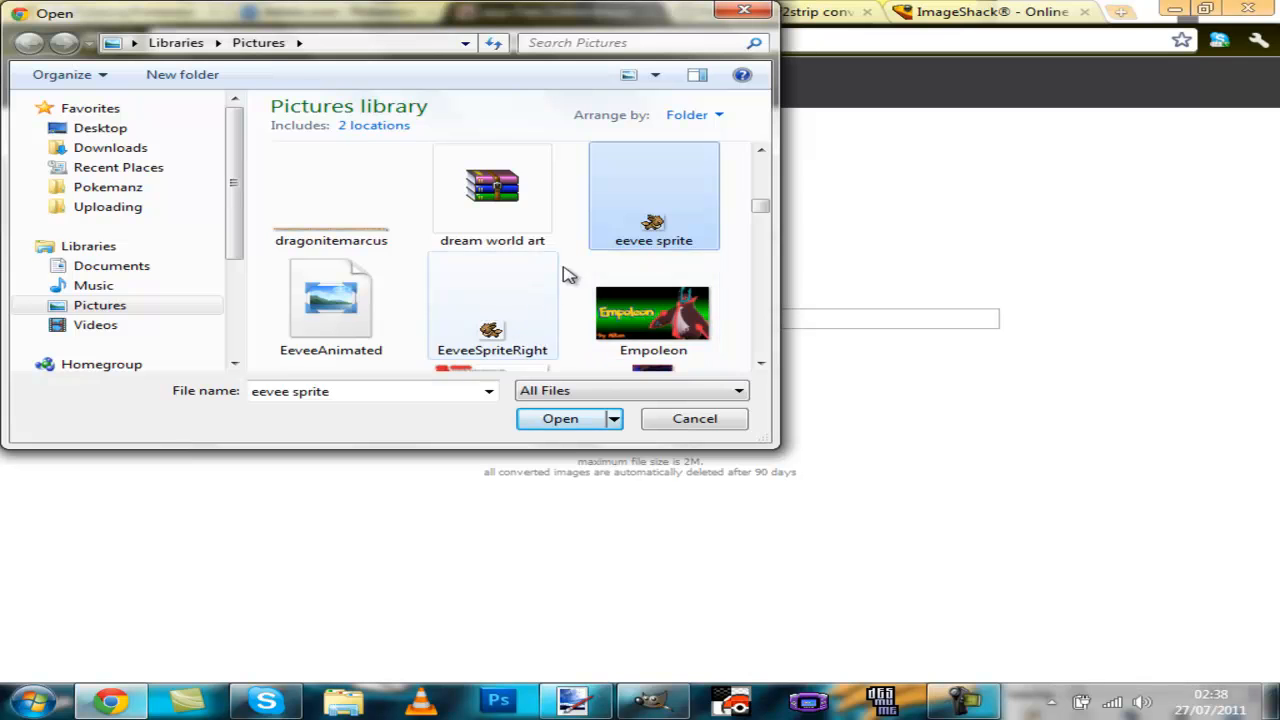
{"action": "scroll", "coordinate": [616, 255], "scroll_direction": "down", "scroll_amount": 1}
{"action": "scroll", "coordinate": [607, 257], "scroll_direction": "up", "scroll_amount": 2}
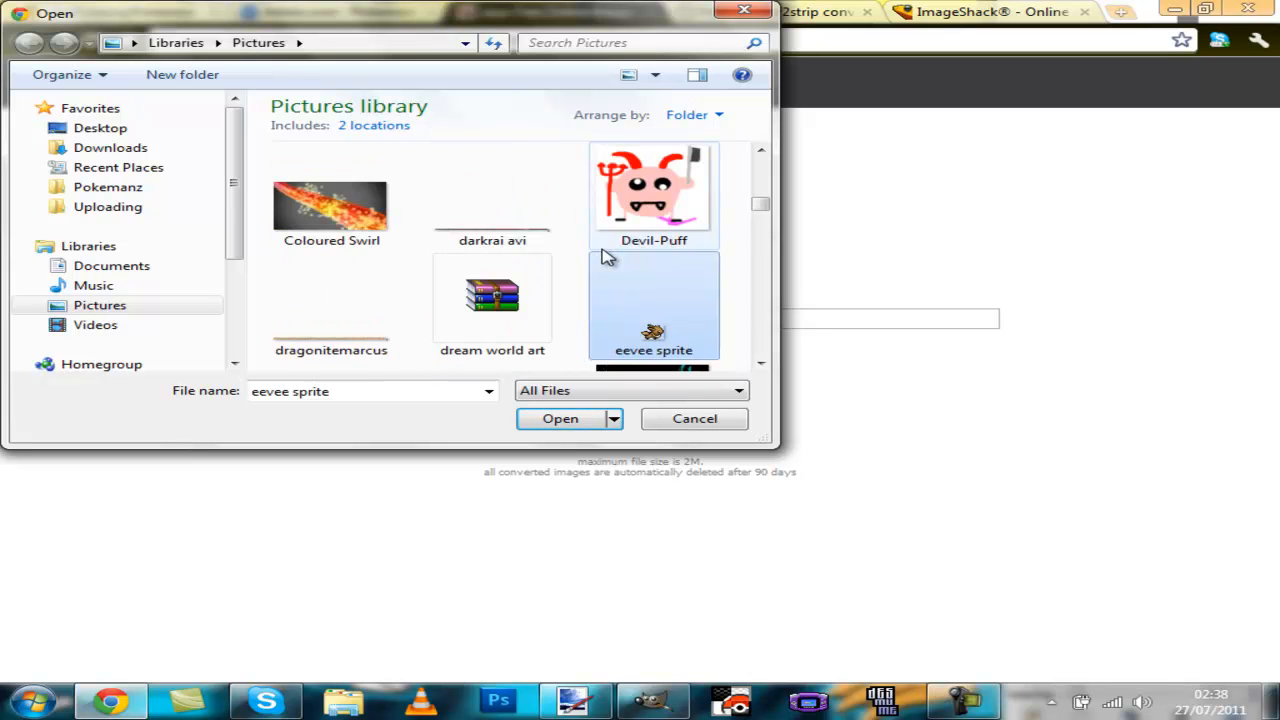
{"action": "scroll", "coordinate": [607, 257], "scroll_direction": "down", "scroll_amount": 1}
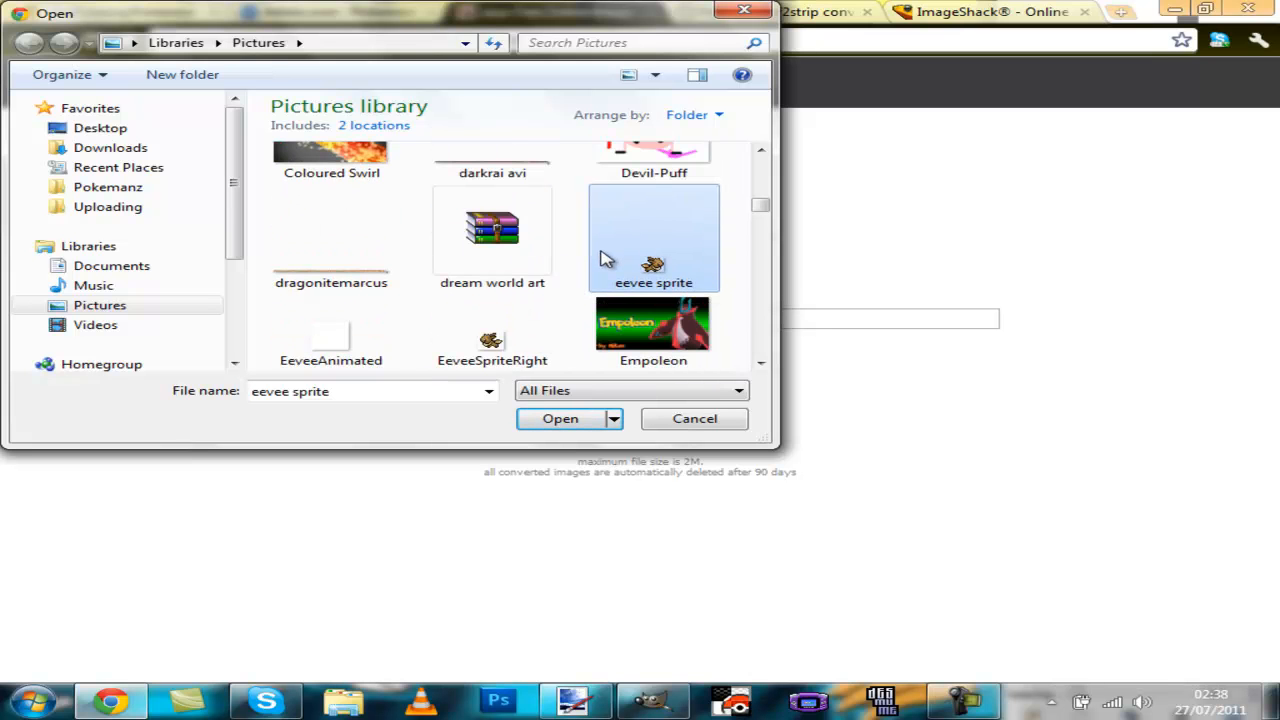
{"action": "left_click", "coordinate": [355, 343]}
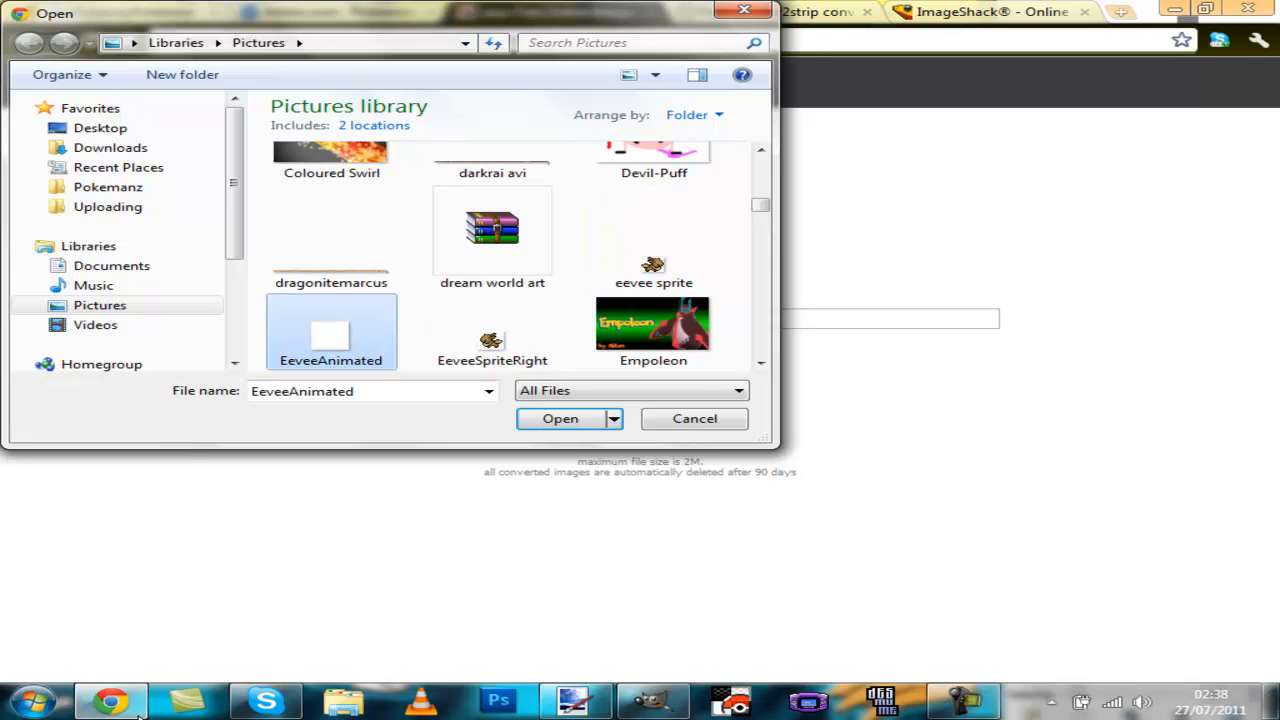
Step: Return to GIMP and unlink the Background layer from the chained frame layers
{"action": "left_click", "coordinate": [630, 705]}
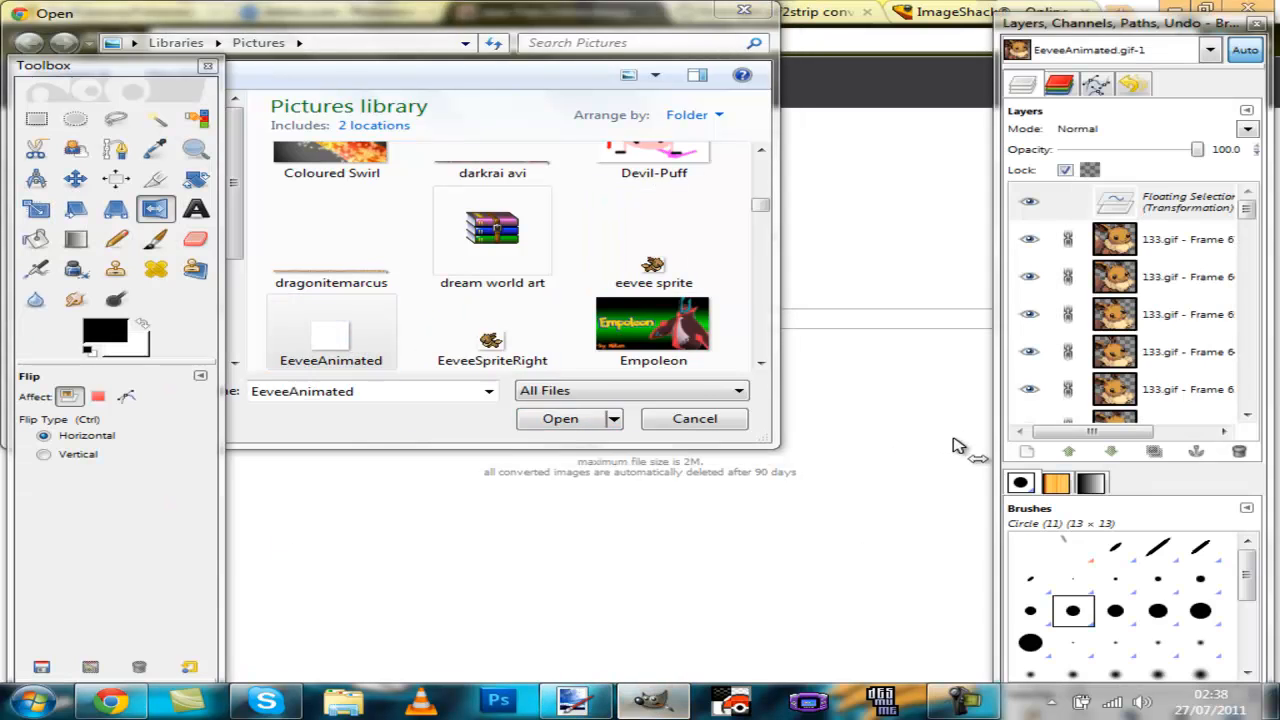
{"action": "scroll", "coordinate": [1165, 383], "scroll_direction": "down", "scroll_amount": 3}
{"action": "scroll", "coordinate": [1165, 383], "scroll_direction": "down", "scroll_amount": 15}
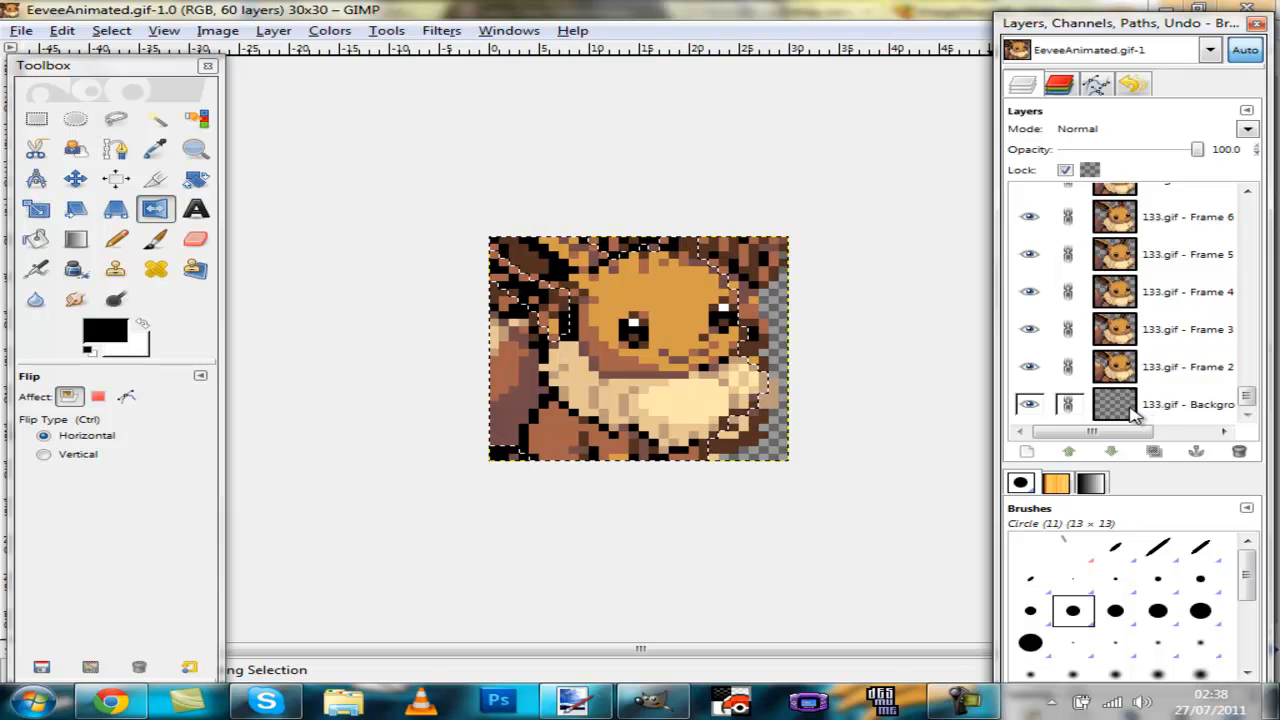
{"action": "left_click", "coordinate": [1070, 405]}
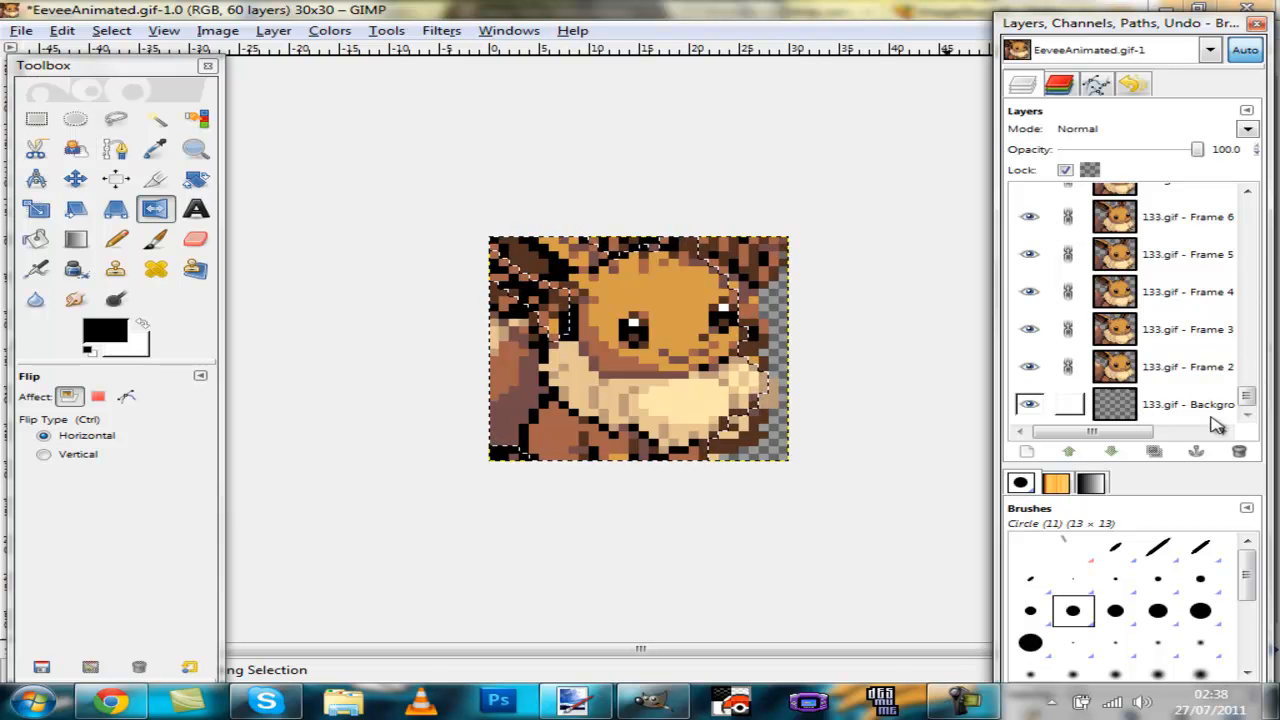
Step: Replay the animation preview to check the flipped frames, then close the playback window
{"action": "left_click", "coordinate": [516, 37]}
{"action": "left_click", "coordinate": [288, 199]}
{"action": "left_click", "coordinate": [229, 197]}
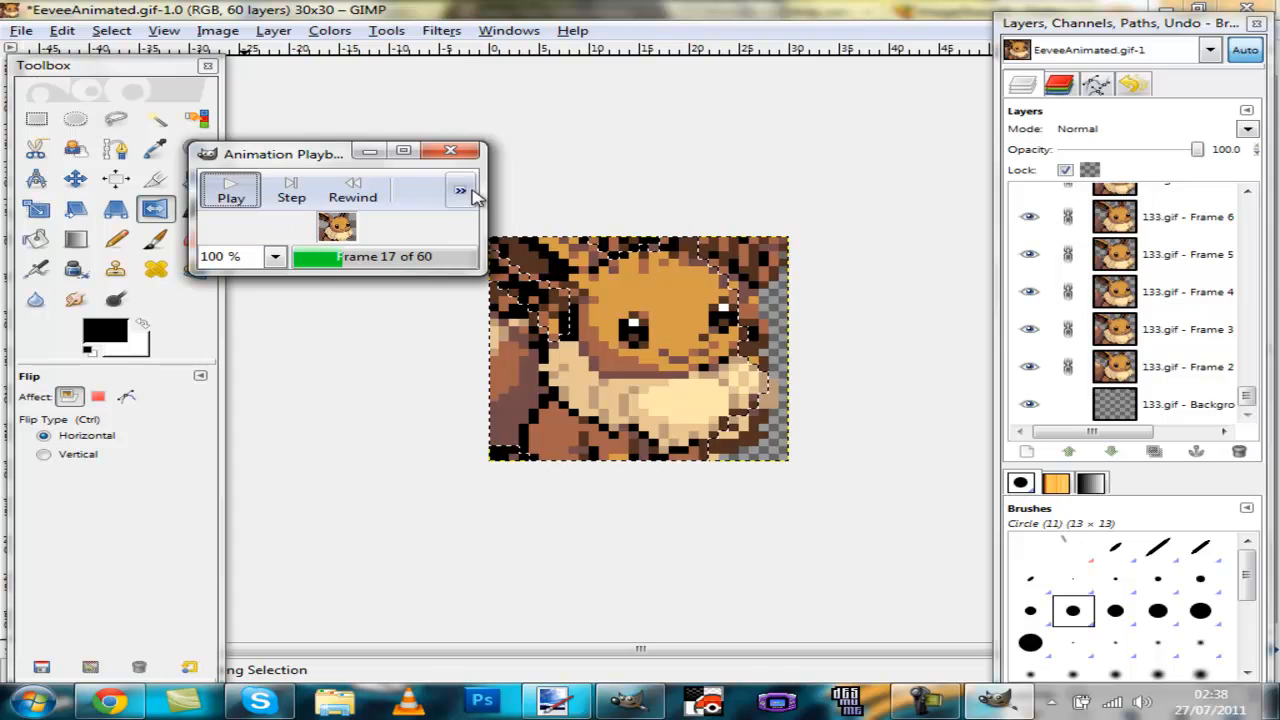
{"action": "left_click", "coordinate": [463, 159]}
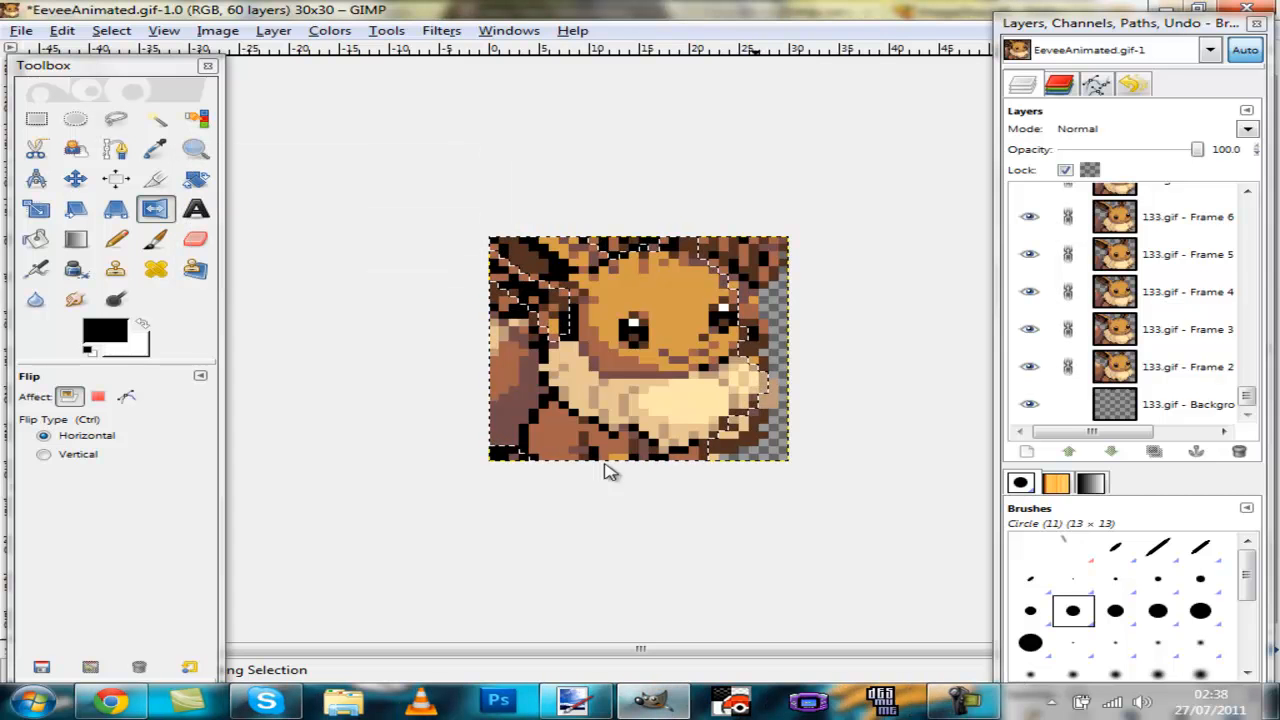
{"action": "left_click", "coordinate": [988, 705]}
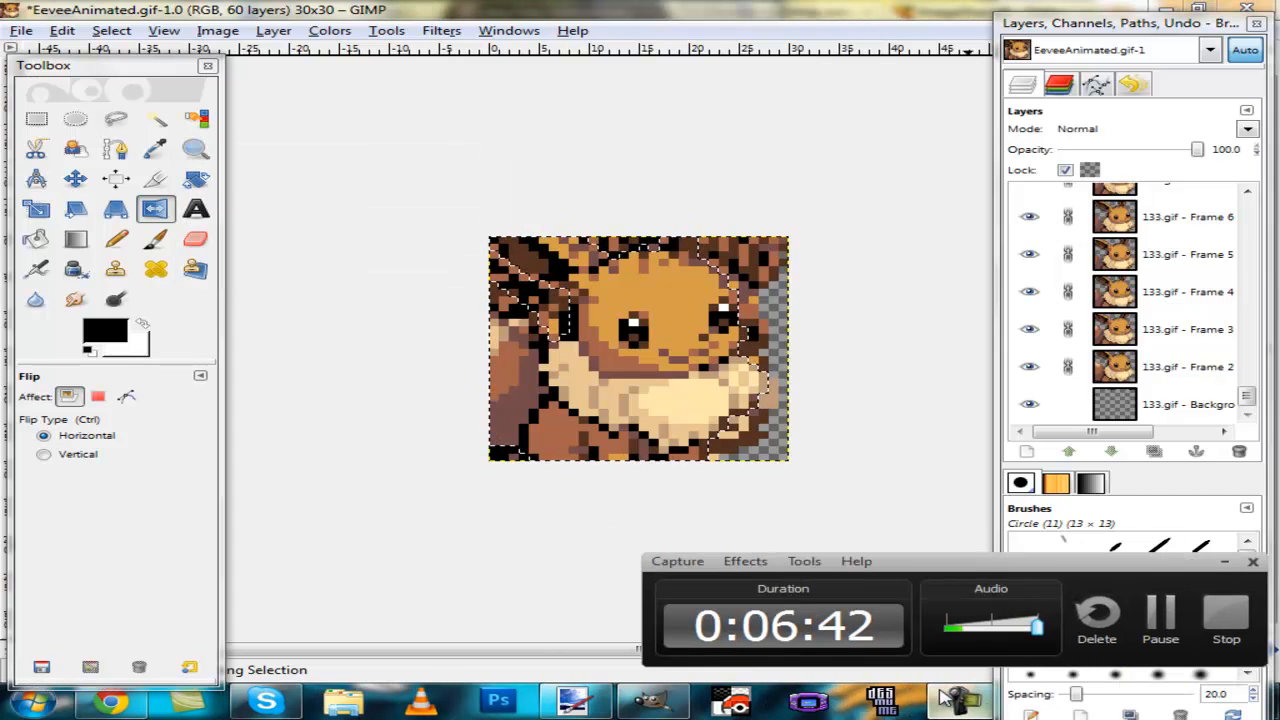
{"action": "left_click", "coordinate": [1160, 625]}
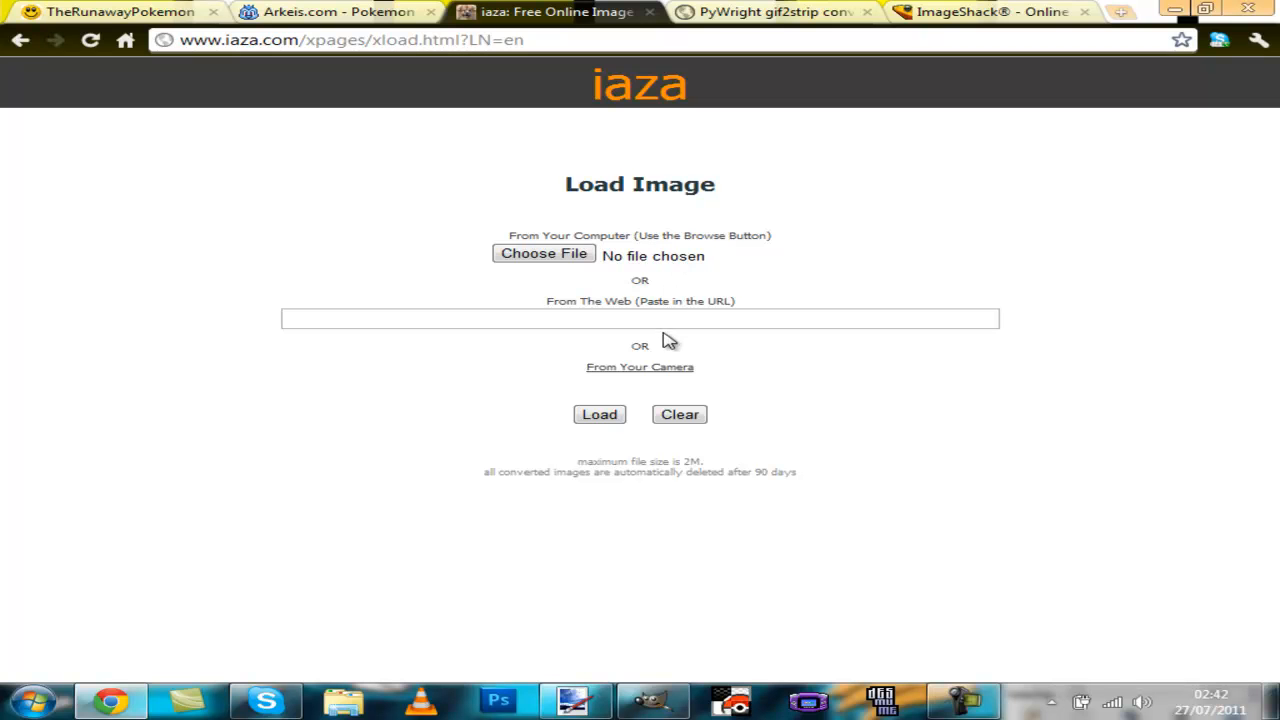
Step: Load the EeveeAnimated file from the Pictures library into iaza
{"action": "left_click", "coordinate": [580, 256]}
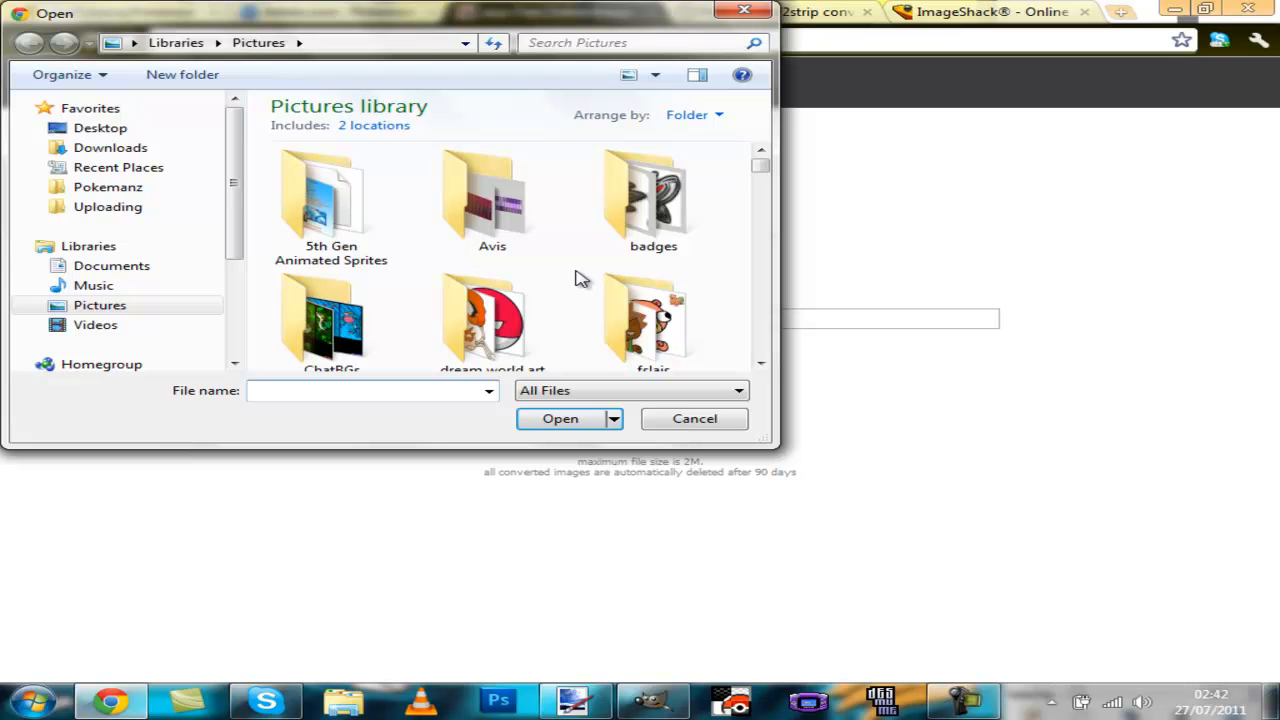
{"action": "scroll", "coordinate": [580, 278], "scroll_direction": "down", "scroll_amount": 5}
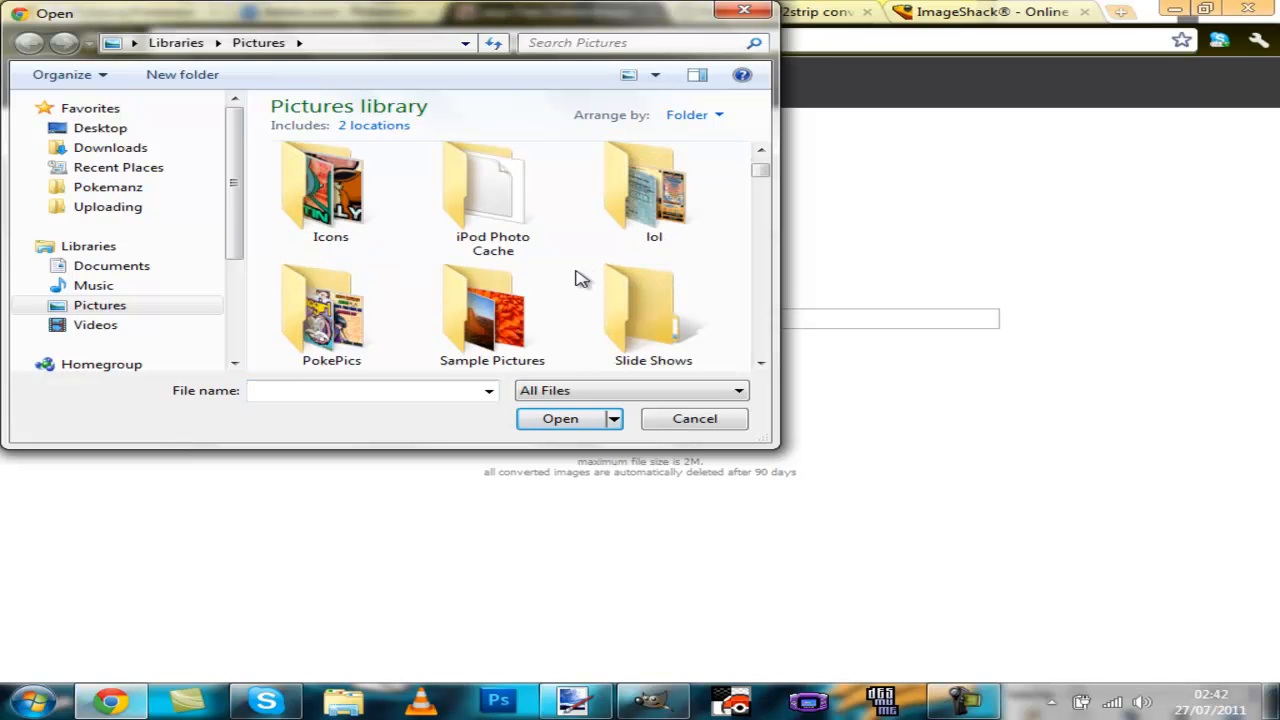
{"action": "scroll", "coordinate": [580, 276], "scroll_direction": "down", "scroll_amount": 3}
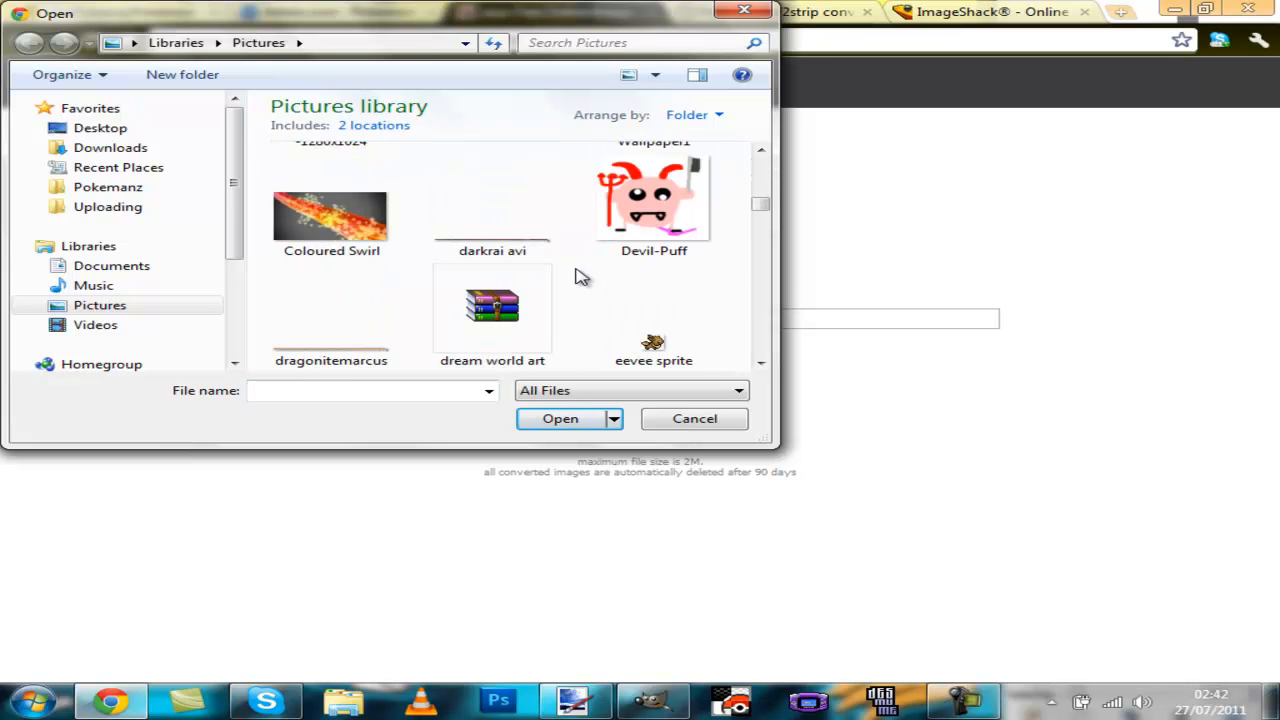
{"action": "left_click", "coordinate": [592, 282]}
{"action": "scroll", "coordinate": [580, 278], "scroll_direction": "down", "scroll_amount": 2}
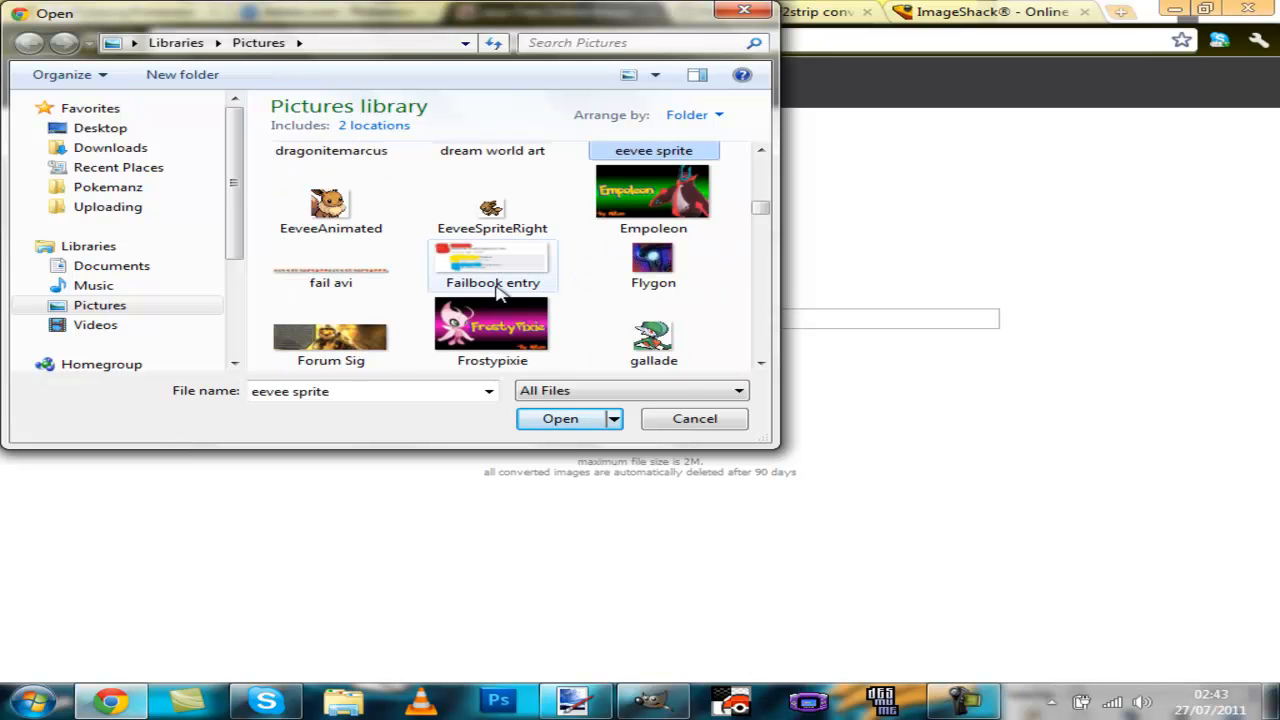
{"action": "left_click", "coordinate": [365, 228]}
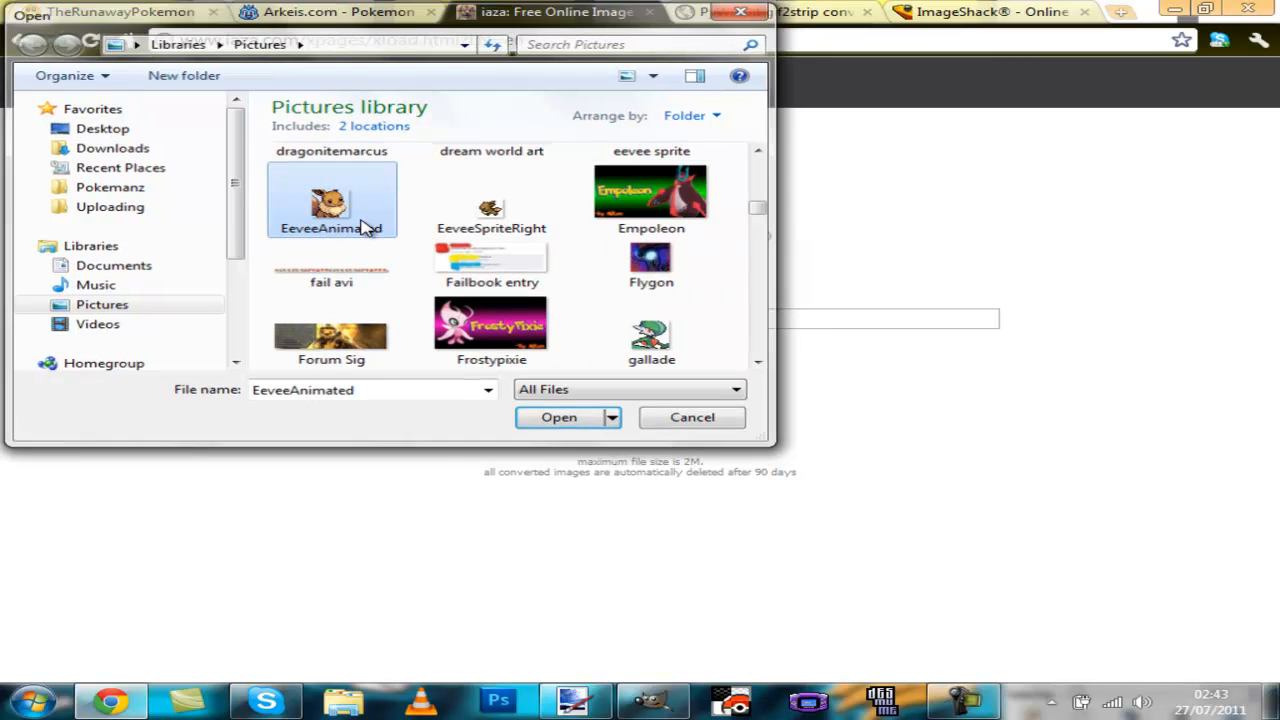
{"action": "double_click", "coordinate": [362, 226]}
{"action": "left_click", "coordinate": [606, 418]}
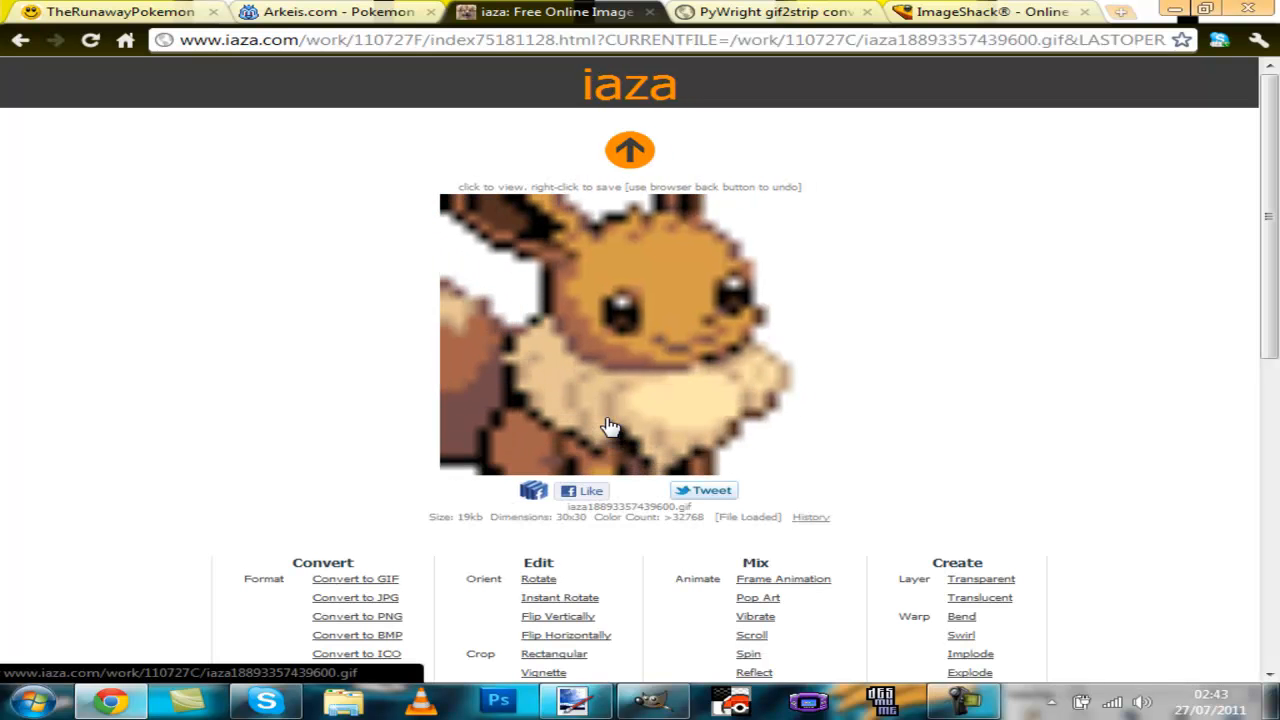
Step: Open the loaded GIF on its own page and submit its address to the PyWright gif2strip converter
{"action": "left_click", "coordinate": [610, 427]}
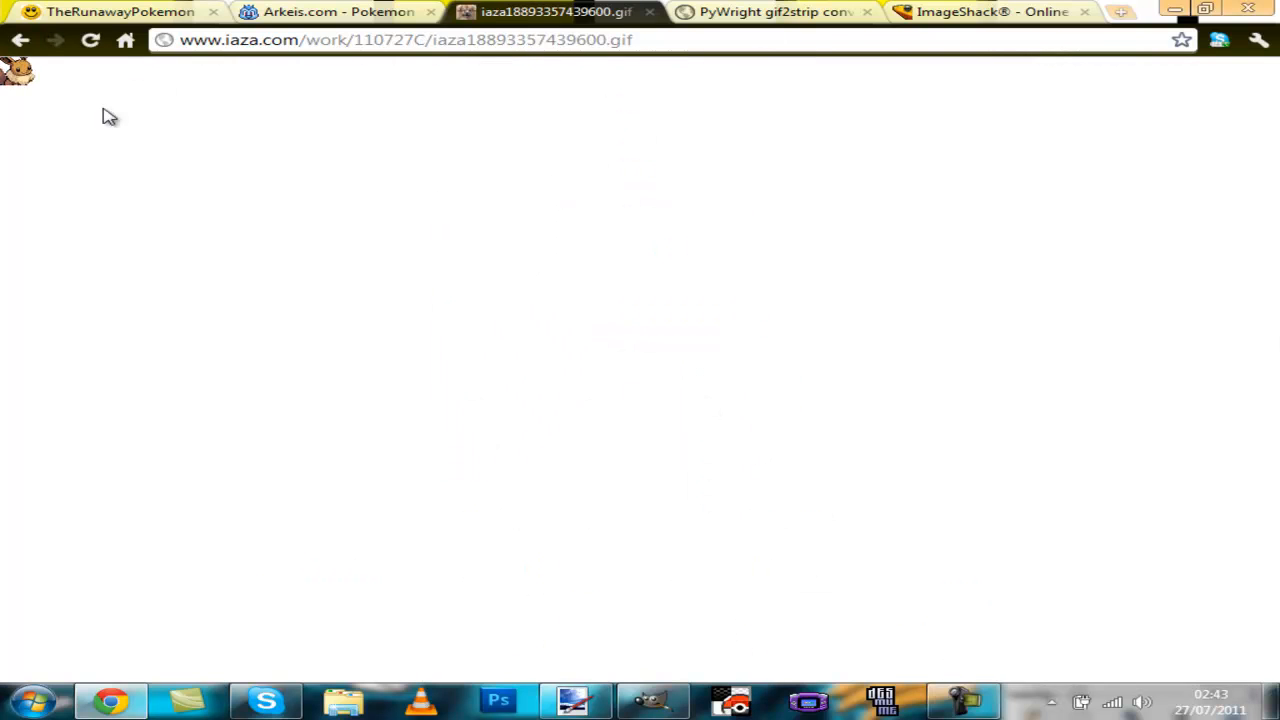
{"action": "left_click", "coordinate": [277, 47]}
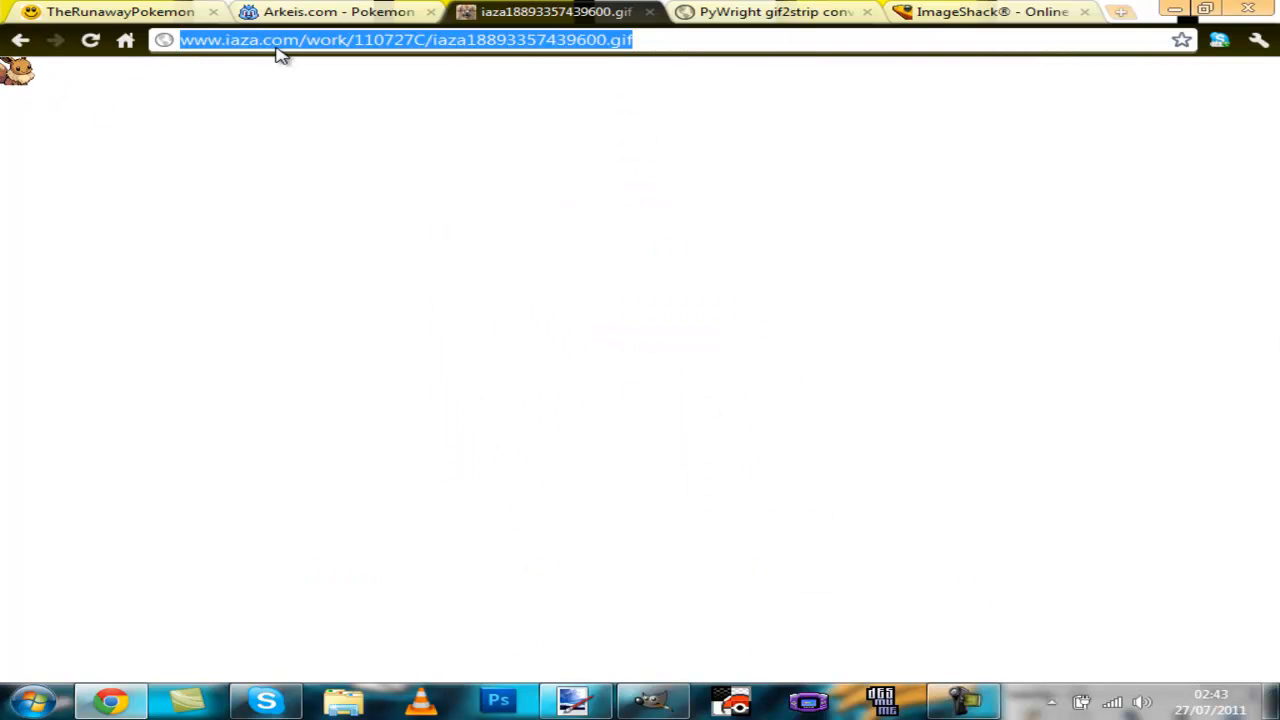
{"action": "left_click", "coordinate": [703, 14]}
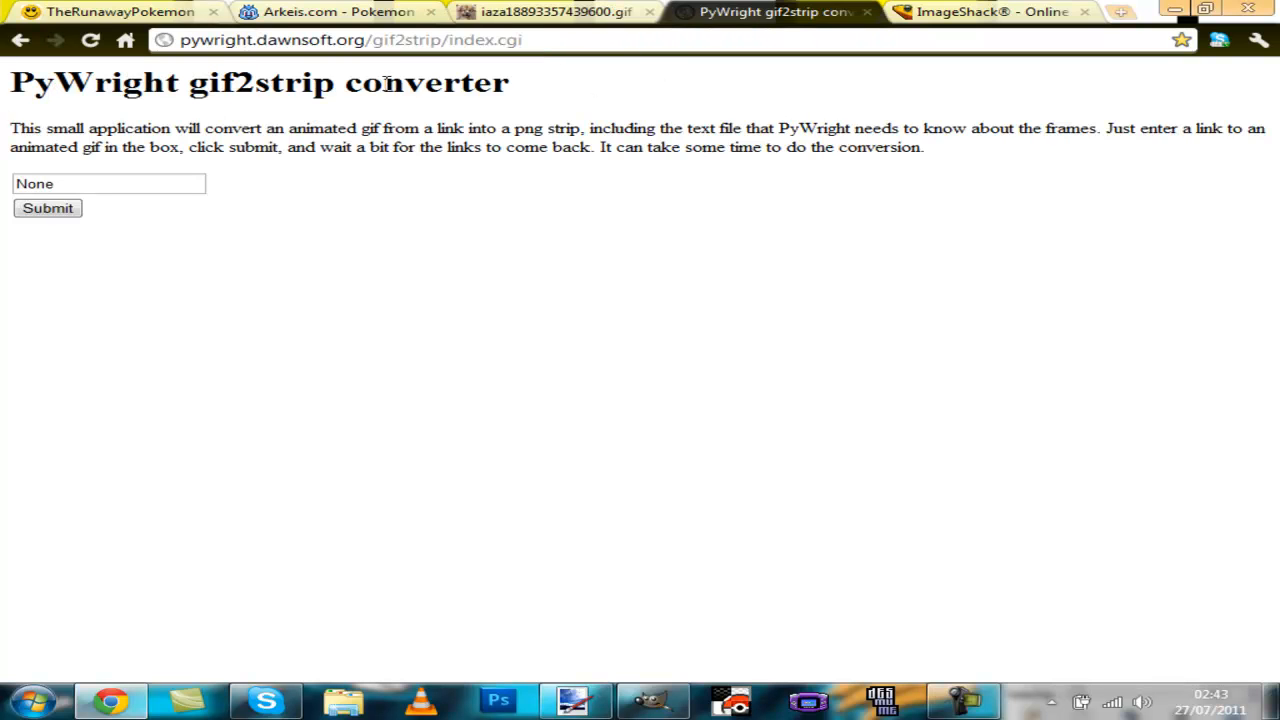
{"action": "left_click", "coordinate": [56, 184]}
{"action": "left_click_drag", "start_coordinate": [56, 184], "coordinate": [5, 195]}
{"action": "type", "text": "C/iaza18893357439600.gif"}
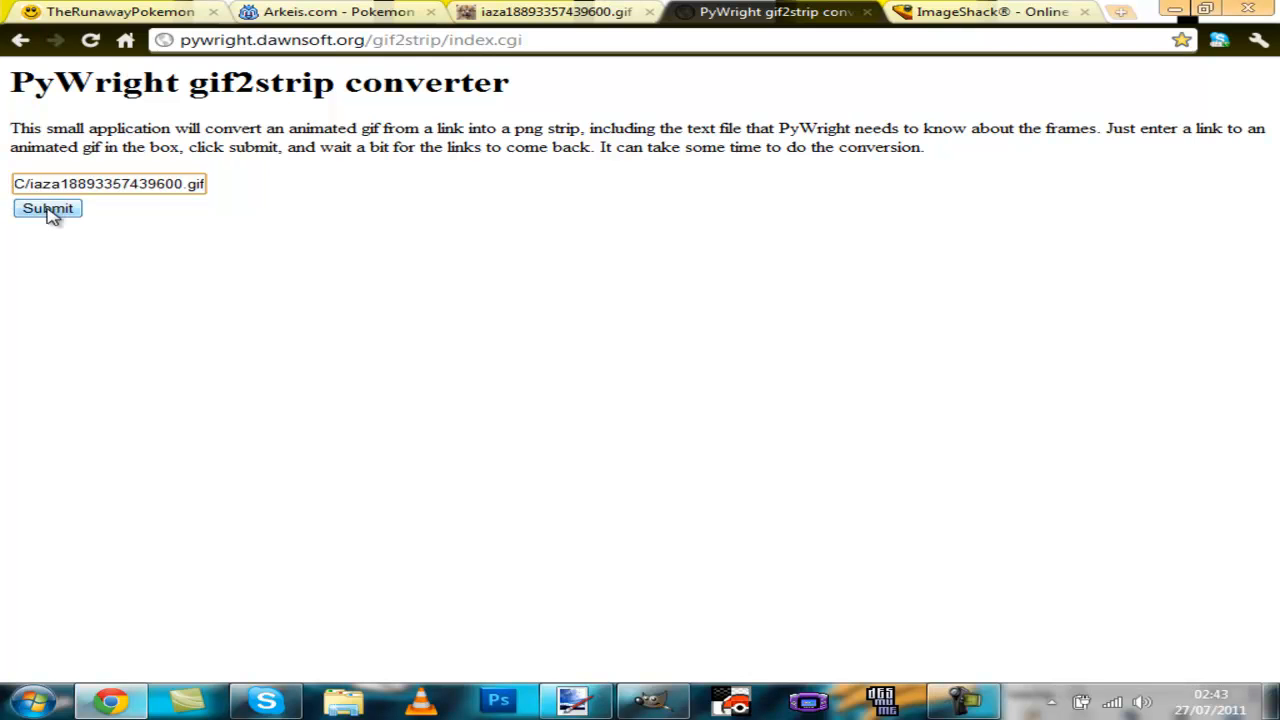
{"action": "left_click", "coordinate": [60, 210]}
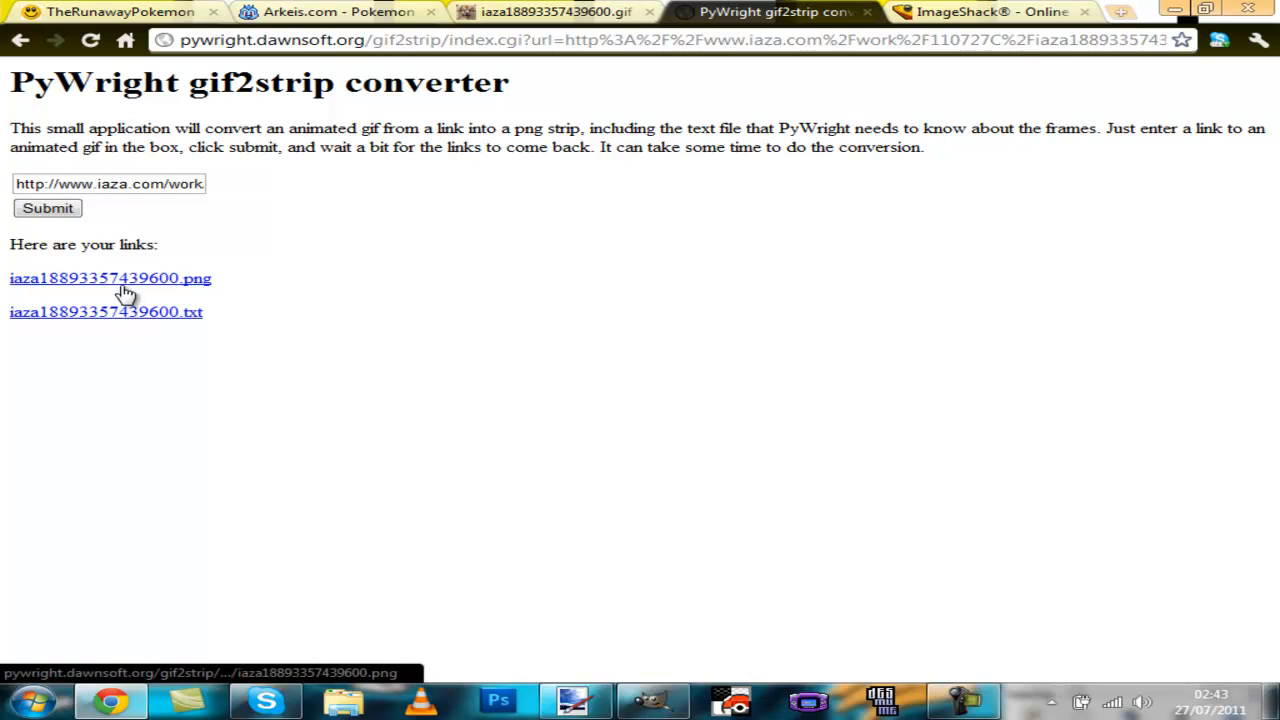
Step: Open the generated PNG strip and copy the image
{"action": "left_click", "coordinate": [193, 289]}
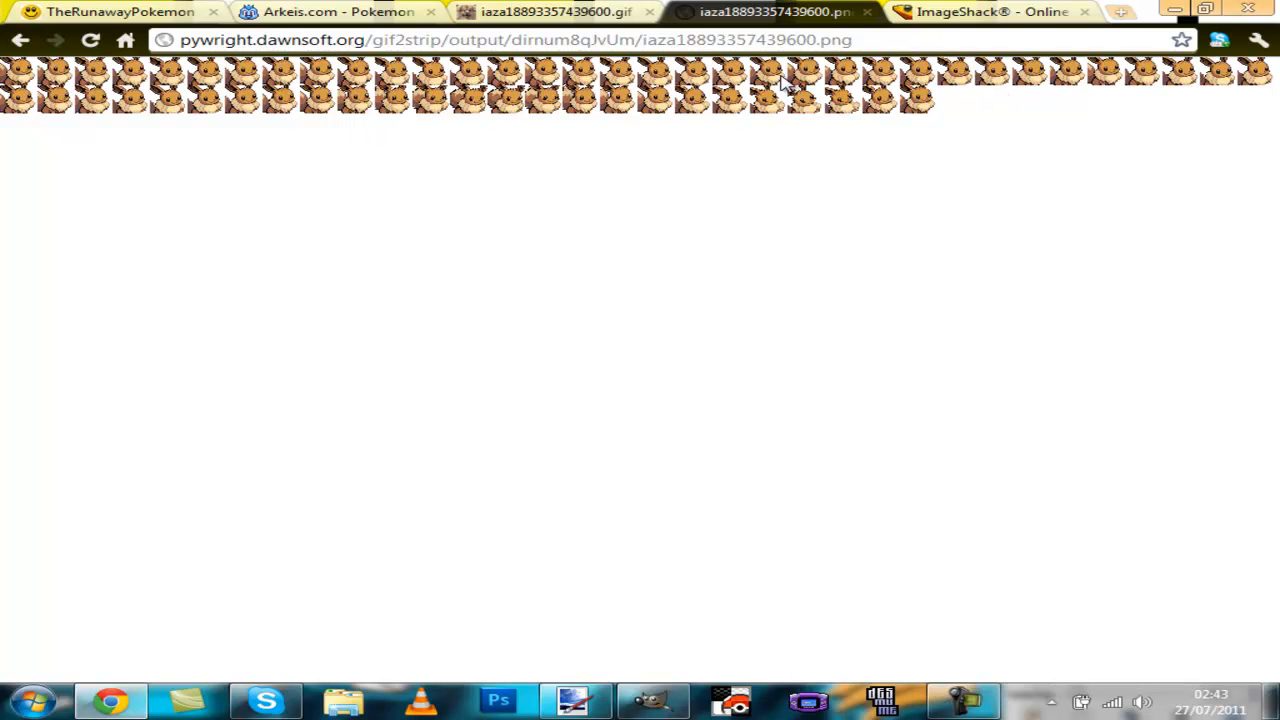
{"action": "right_click", "coordinate": [222, 95]}
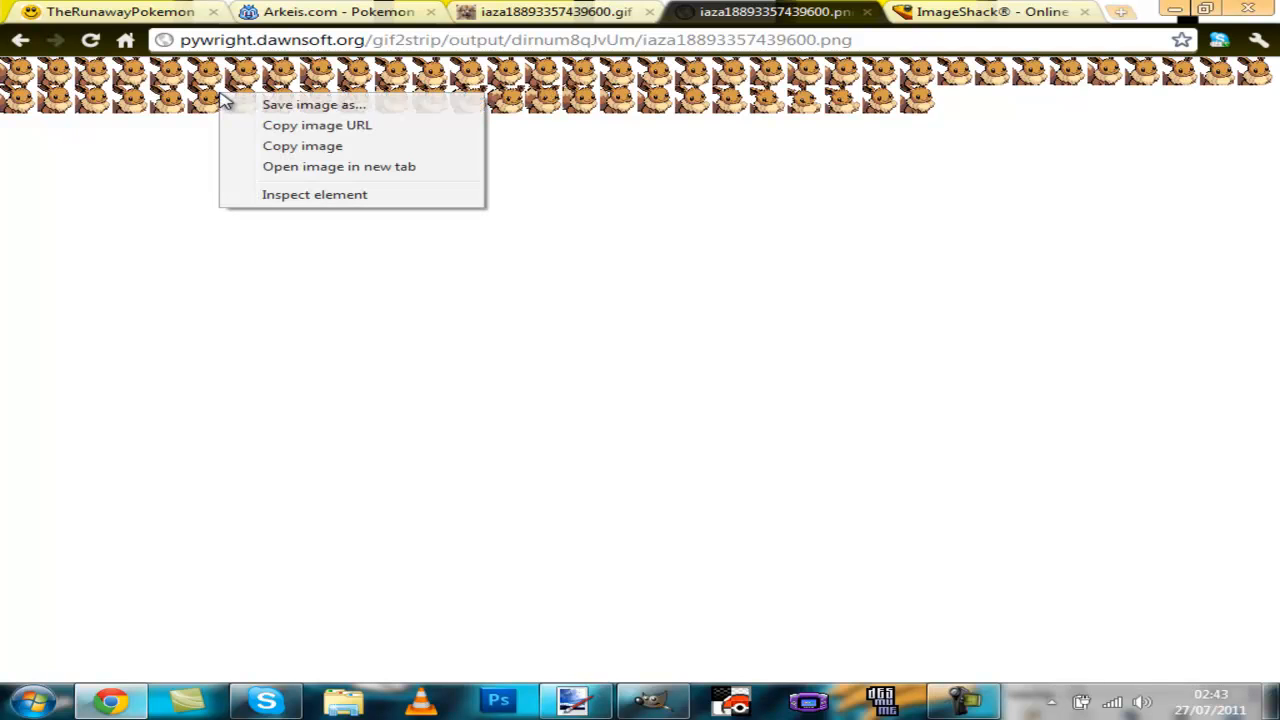
{"action": "left_click", "coordinate": [276, 147]}
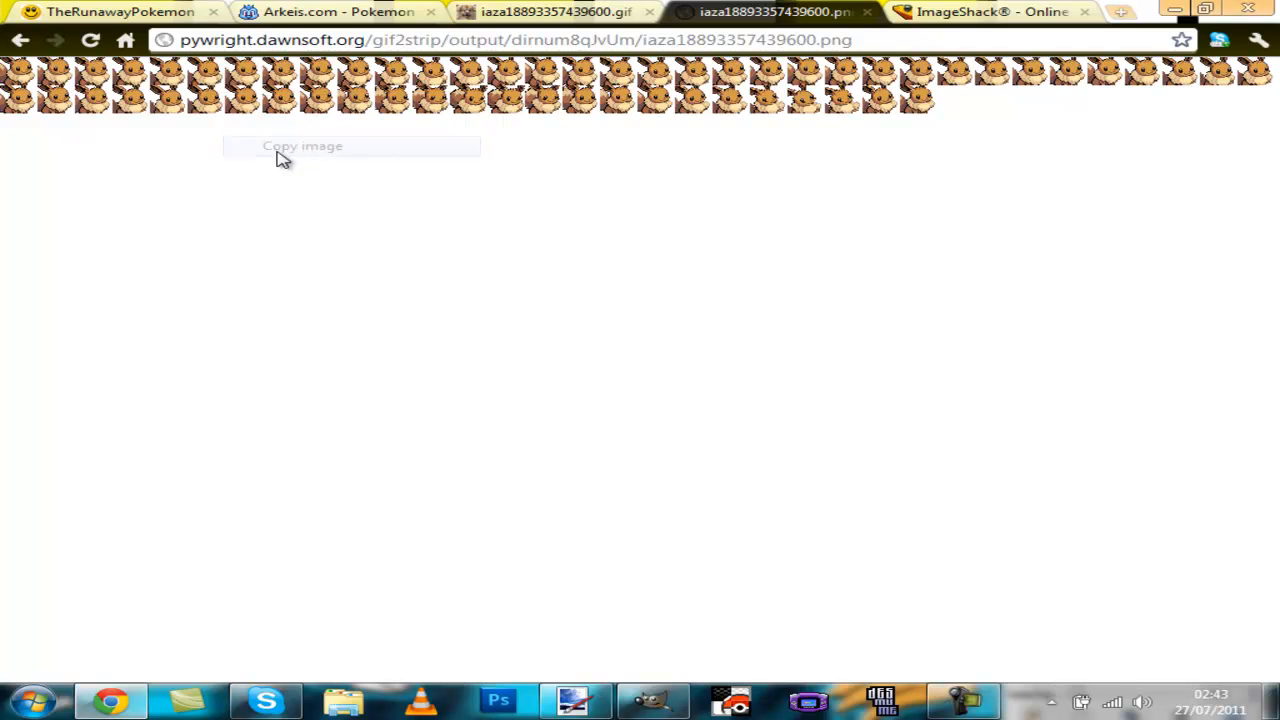
Step: Switch to Paint.NET, create a new 1020 × 60 pixel image, and paste the Eevee strip into it
{"action": "left_click", "coordinate": [588, 690]}
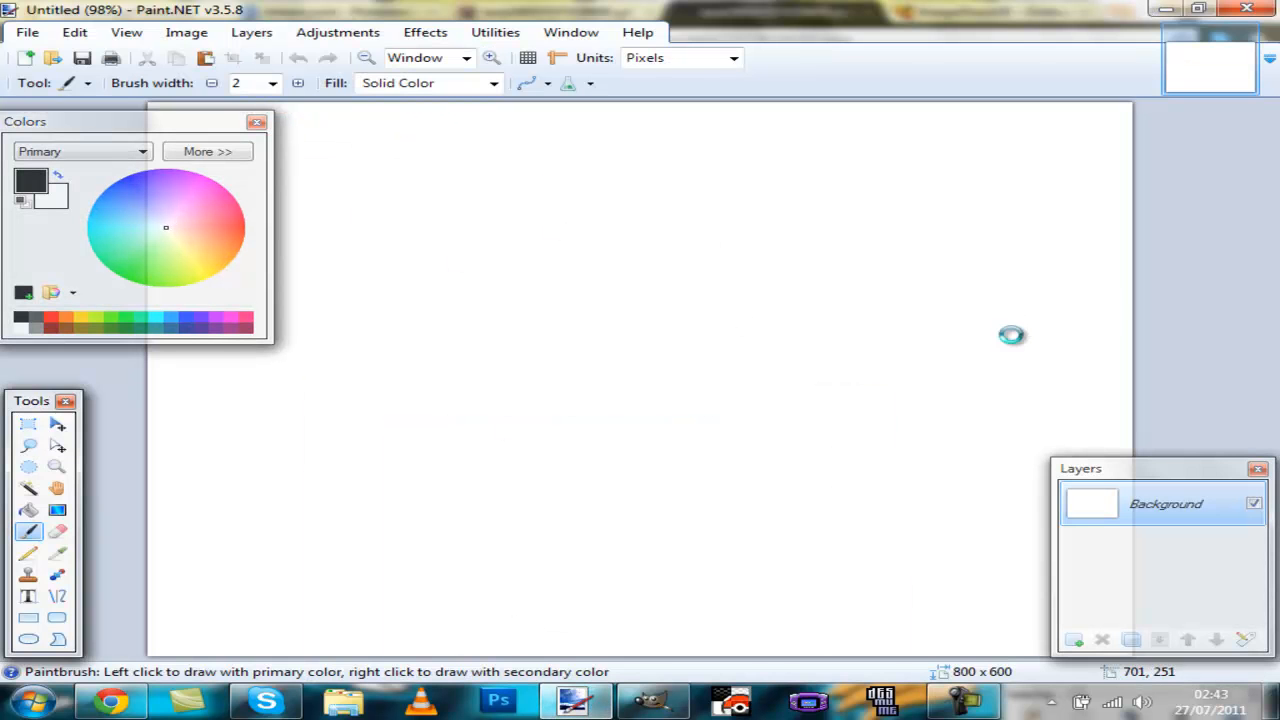
{"action": "key", "text": "ctrl+n"}
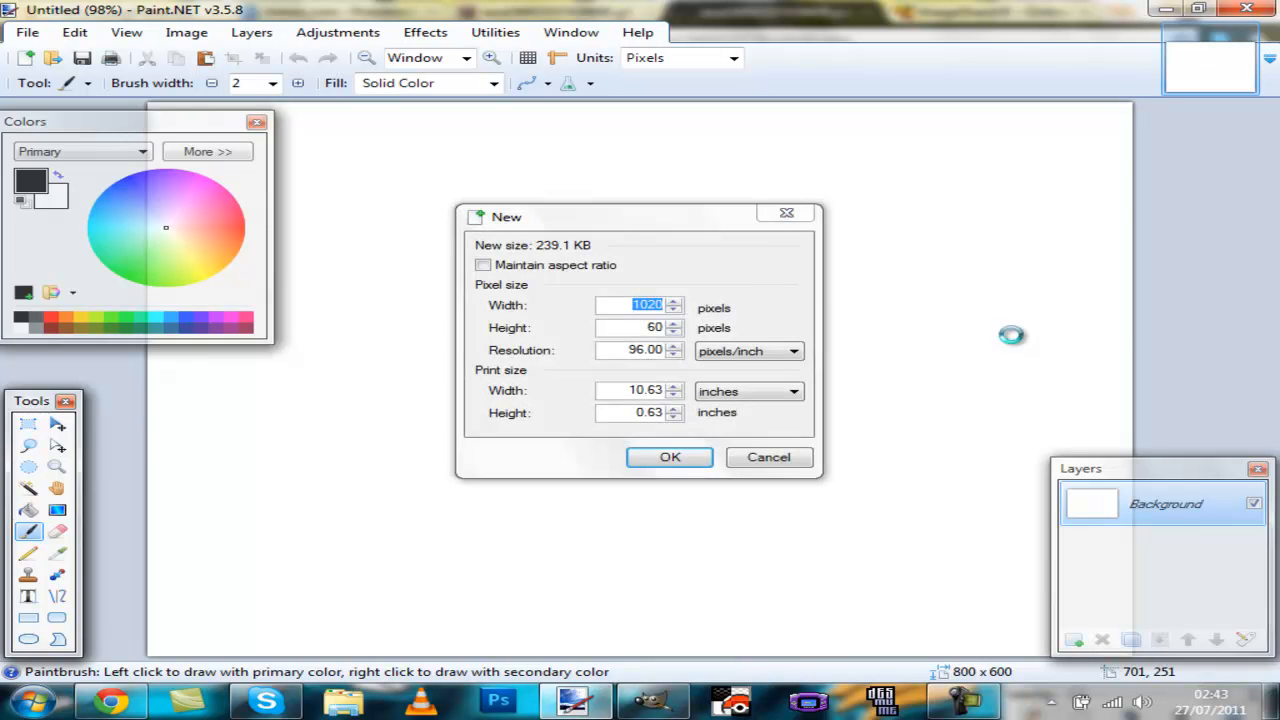
{"action": "key", "text": "Return"}
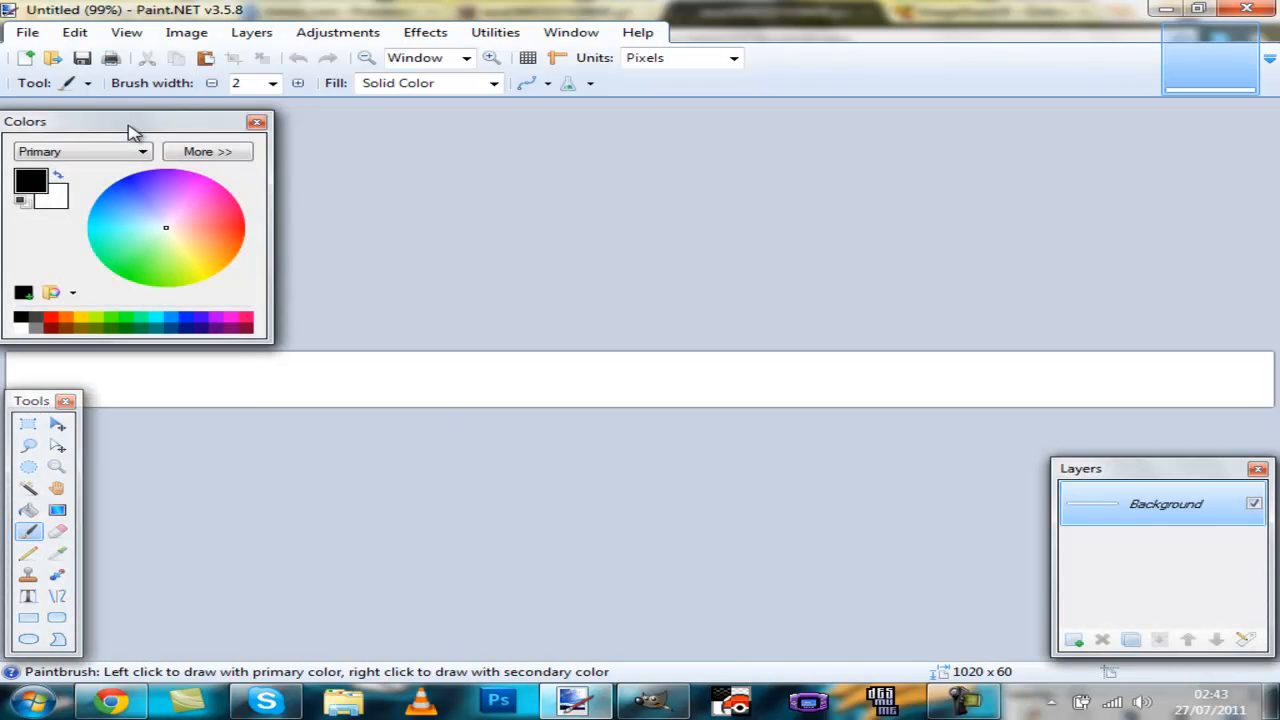
{"action": "left_click_drag", "start_coordinate": [129, 129], "coordinate": [783, 608]}
{"action": "left_click_drag", "start_coordinate": [66, 412], "coordinate": [106, 472]}
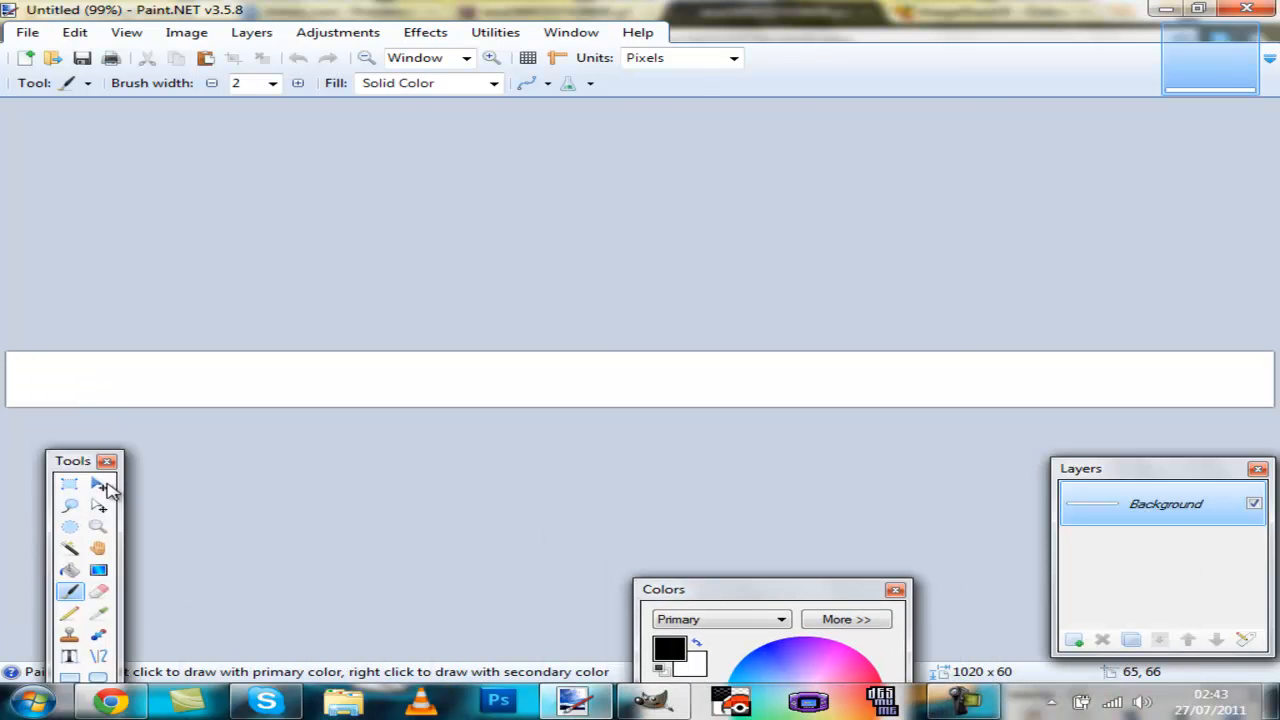
{"action": "key", "text": "m"}
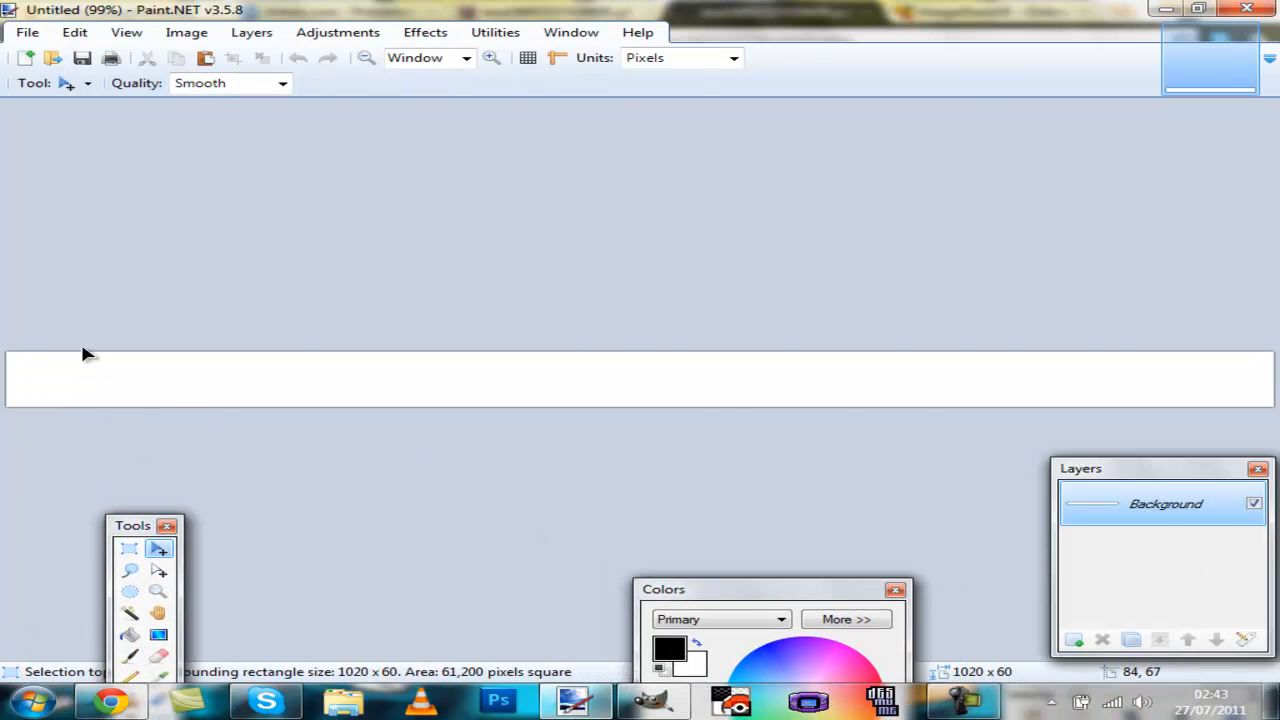
{"action": "key", "text": "ctrl+v"}
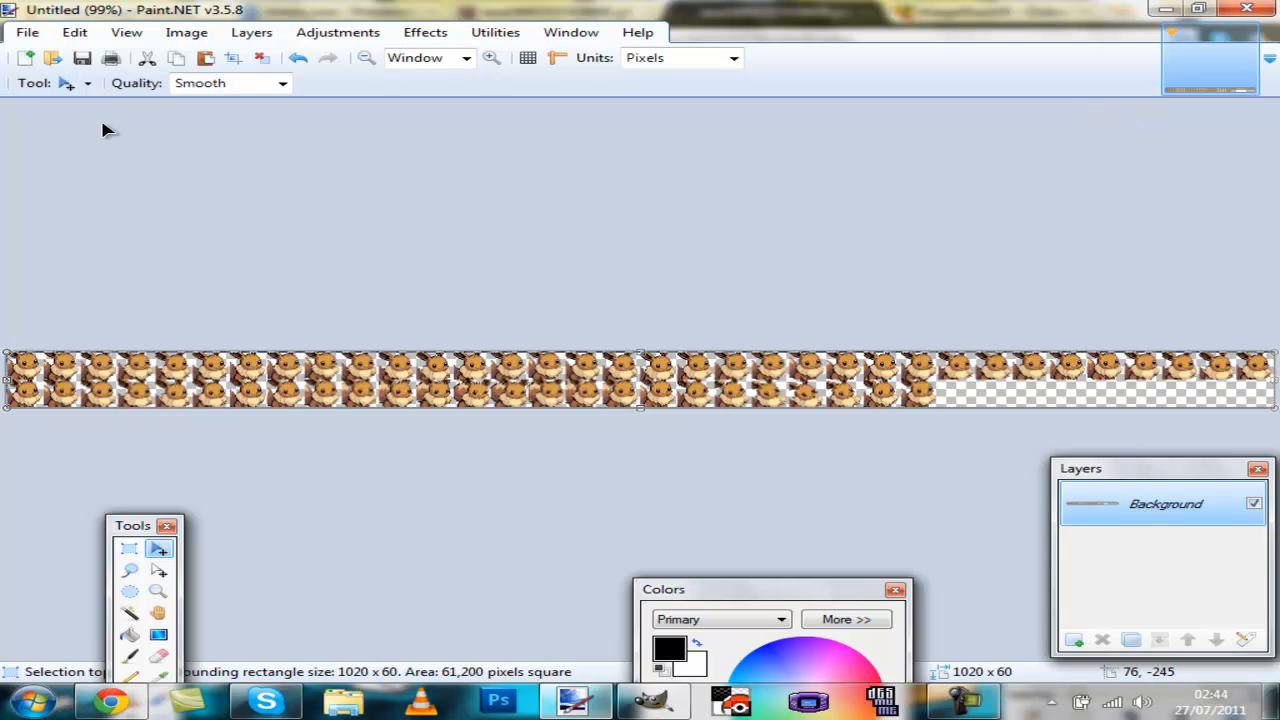
{"action": "scroll", "coordinate": [5, 424], "scroll_direction": "up", "scroll_amount": 5}
{"action": "scroll", "coordinate": [216, 537], "scroll_direction": "up", "scroll_amount": 2}
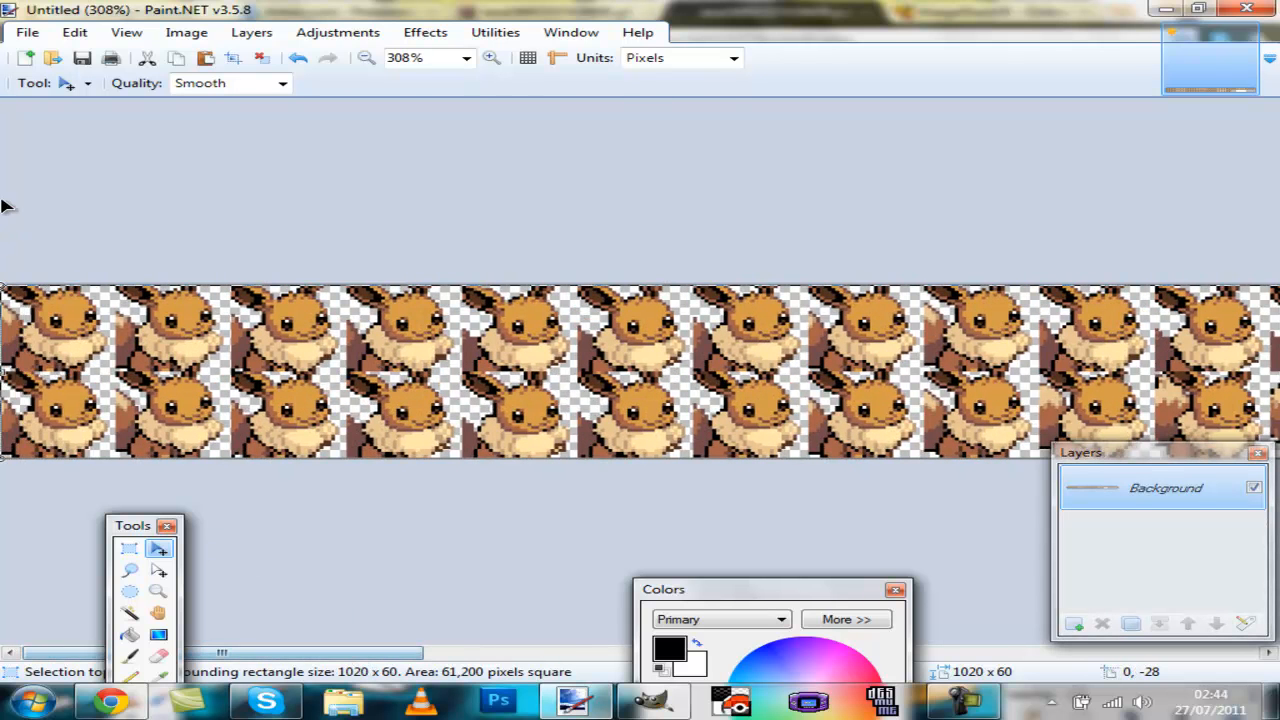
Step: Copy the strip's top row of frames into a new 1020 × 30 pixel image
{"action": "key", "text": "s"}
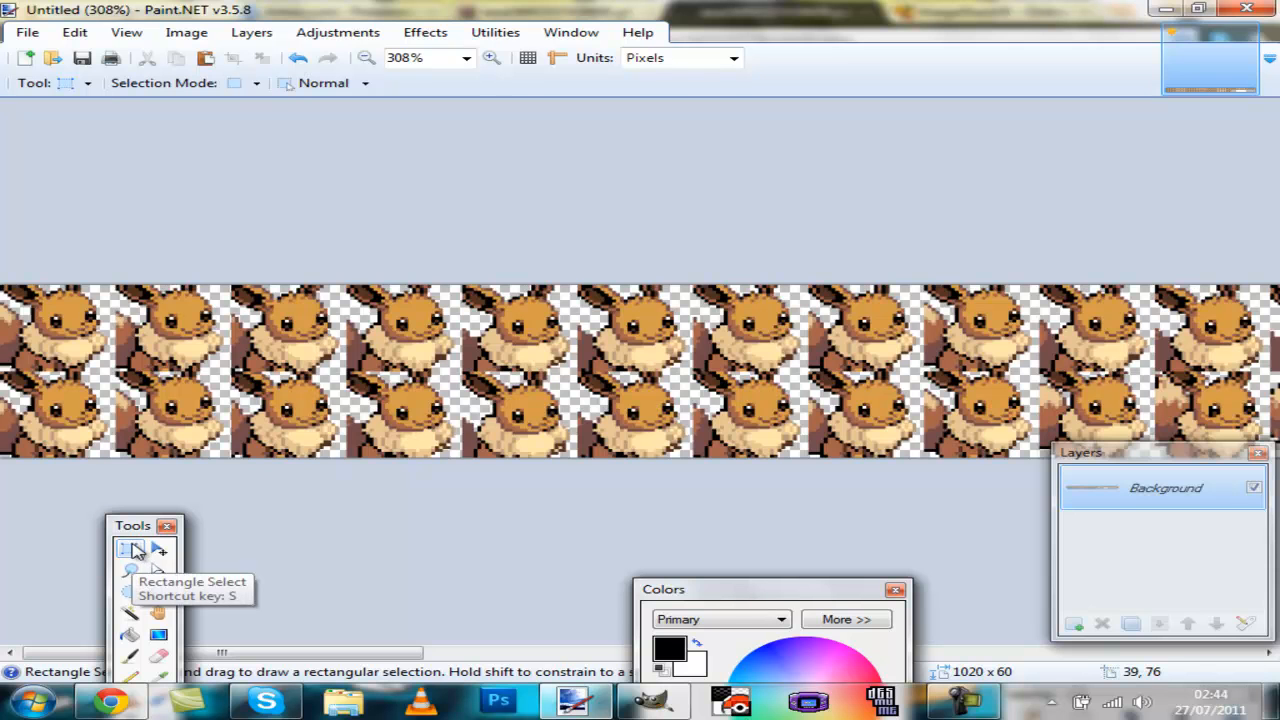
{"action": "left_click_drag", "start_coordinate": [7, 282], "coordinate": [224, 345]}
{"action": "left_click_drag", "start_coordinate": [470, 340], "coordinate": [1277, 372]}
{"action": "scroll", "coordinate": [1268, 350], "scroll_direction": "up", "scroll_amount": 1}
{"action": "scroll", "coordinate": [1268, 350], "scroll_direction": "down", "scroll_amount": 7}
{"action": "scroll", "coordinate": [1277, 350], "scroll_direction": "down", "scroll_amount": 2}
{"action": "scroll", "coordinate": [1235, 405], "scroll_direction": "up", "scroll_amount": 1}
{"action": "scroll", "coordinate": [1222, 392], "scroll_direction": "up", "scroll_amount": 1}
{"action": "scroll", "coordinate": [1240, 393], "scroll_direction": "up", "scroll_amount": 5}
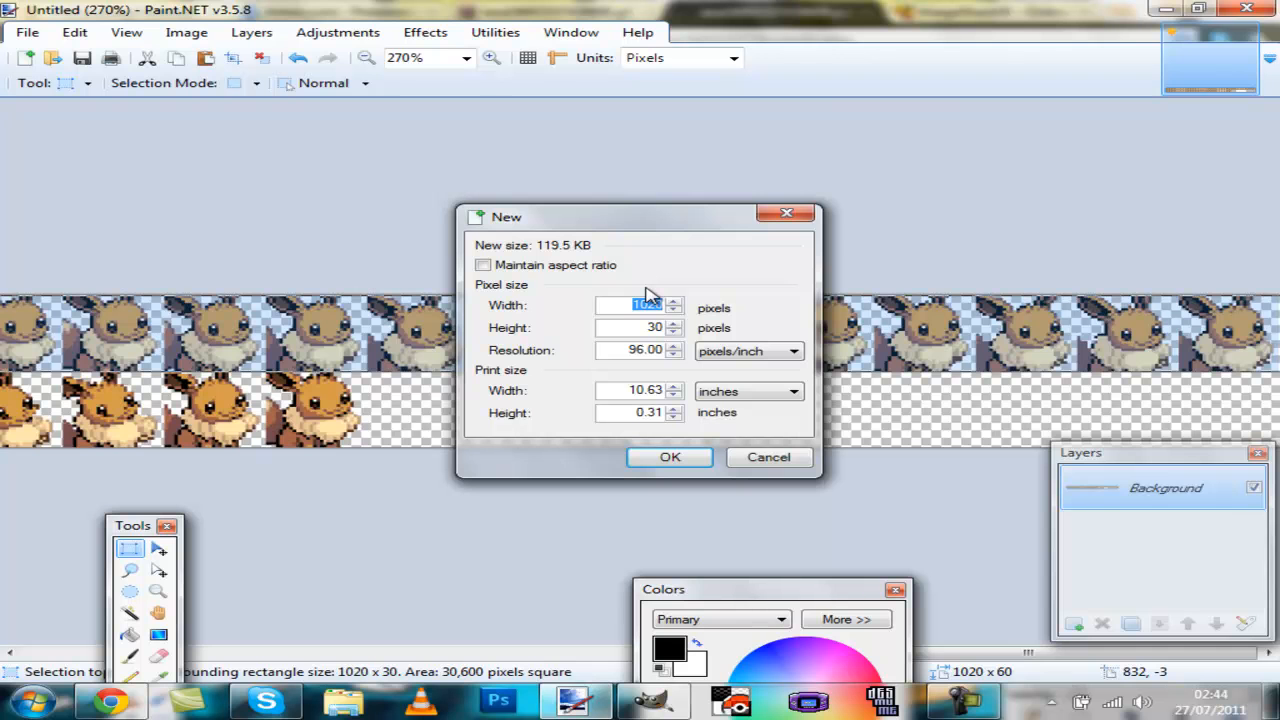
{"action": "key", "text": "Return"}
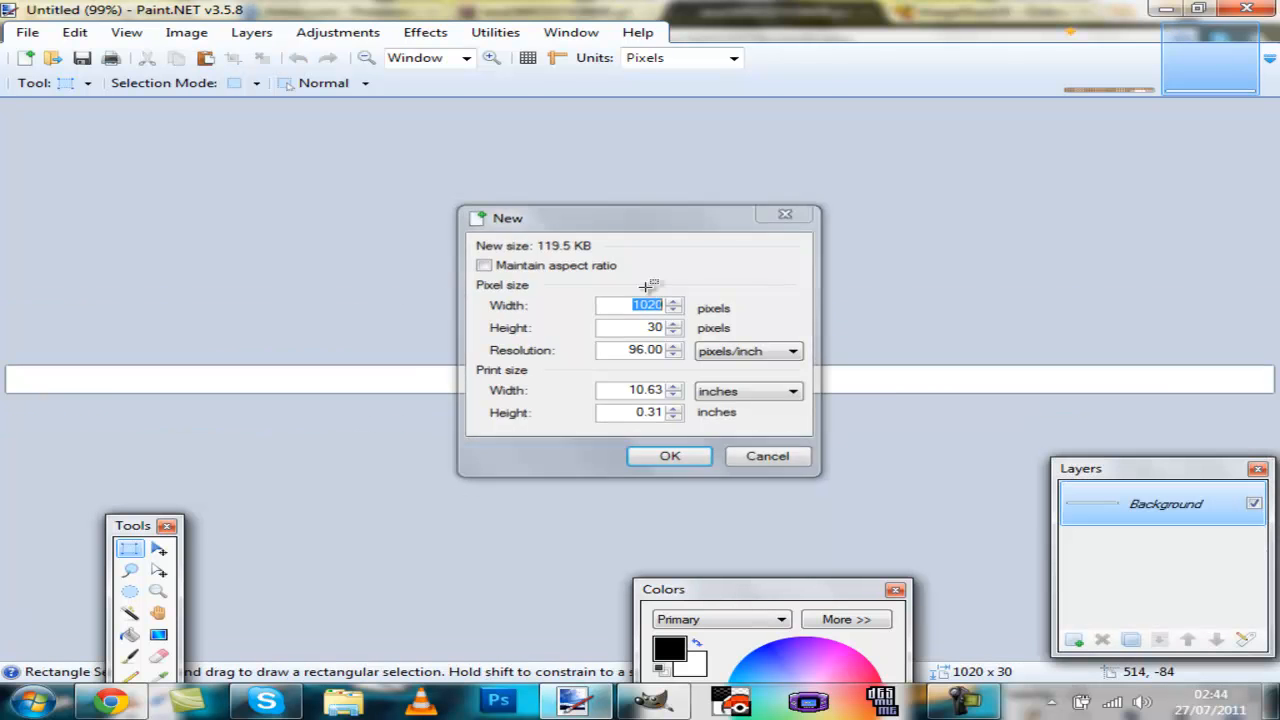
{"action": "key", "text": "ctrl+v"}
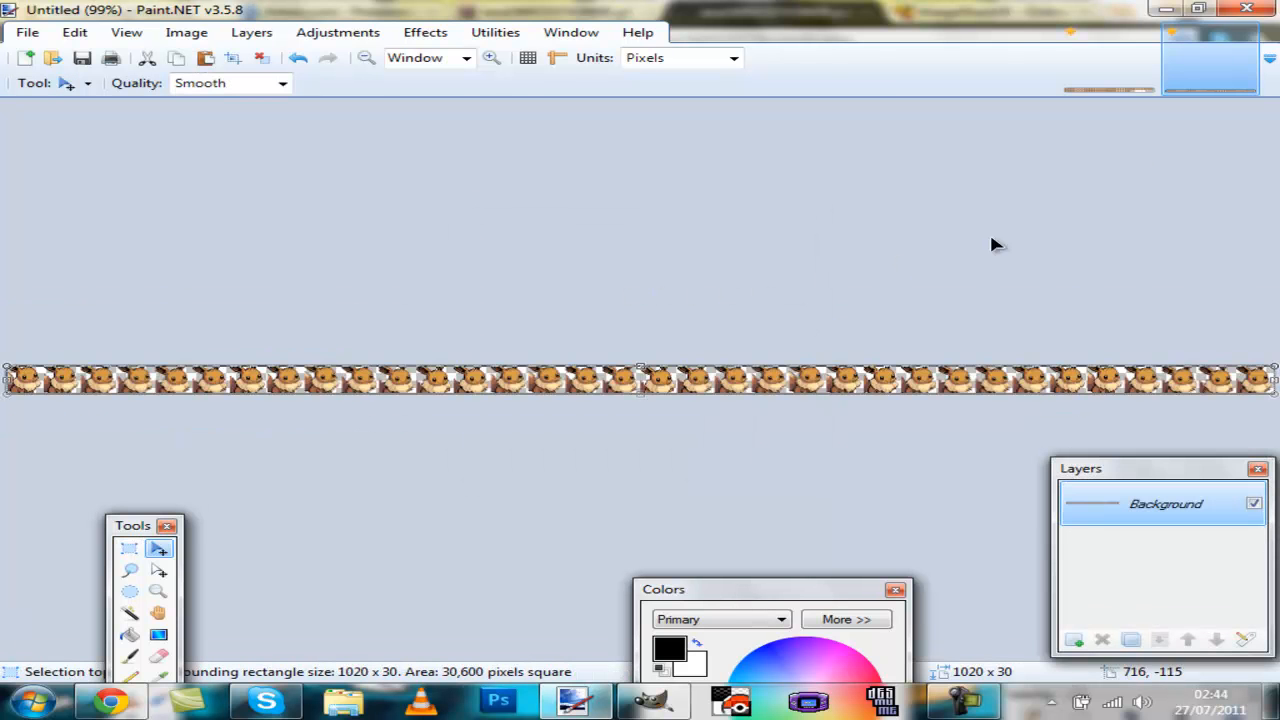
Step: Return to the full strip and select its bottom row of frames, 750 × 30 pixels
{"action": "left_click", "coordinate": [1136, 68]}
{"action": "scroll", "coordinate": [467, 577], "scroll_direction": "down", "scroll_amount": 6}
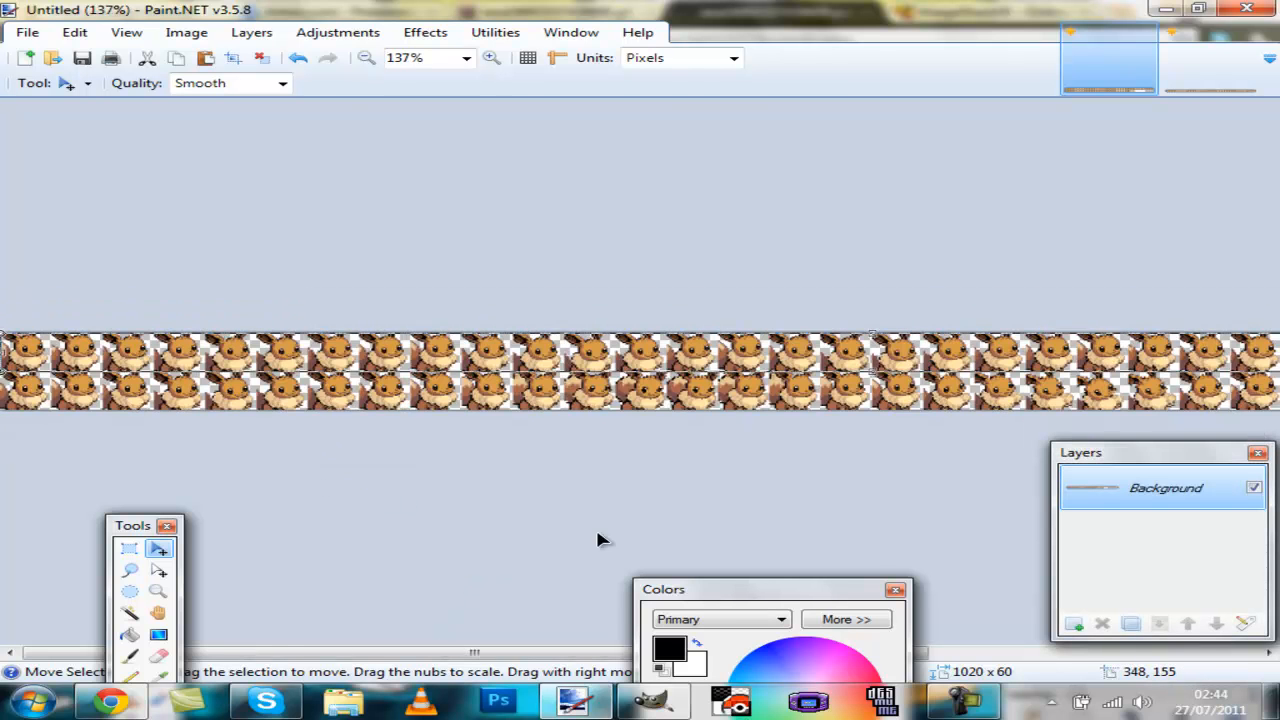
{"action": "left_click_drag", "start_coordinate": [457, 652], "coordinate": [710, 650]}
{"action": "scroll", "coordinate": [852, 372], "scroll_direction": "up", "scroll_amount": 3}
{"action": "scroll", "coordinate": [852, 372], "scroll_direction": "up", "scroll_amount": 3}
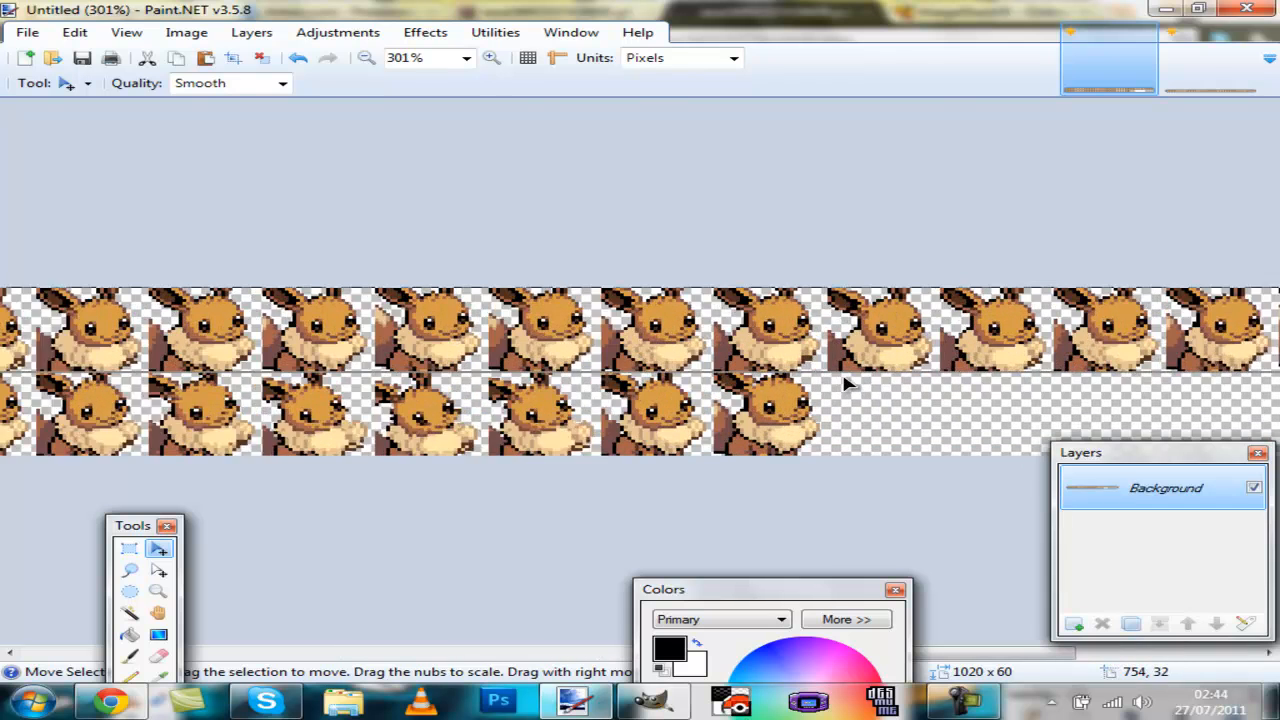
{"action": "key", "text": "s"}
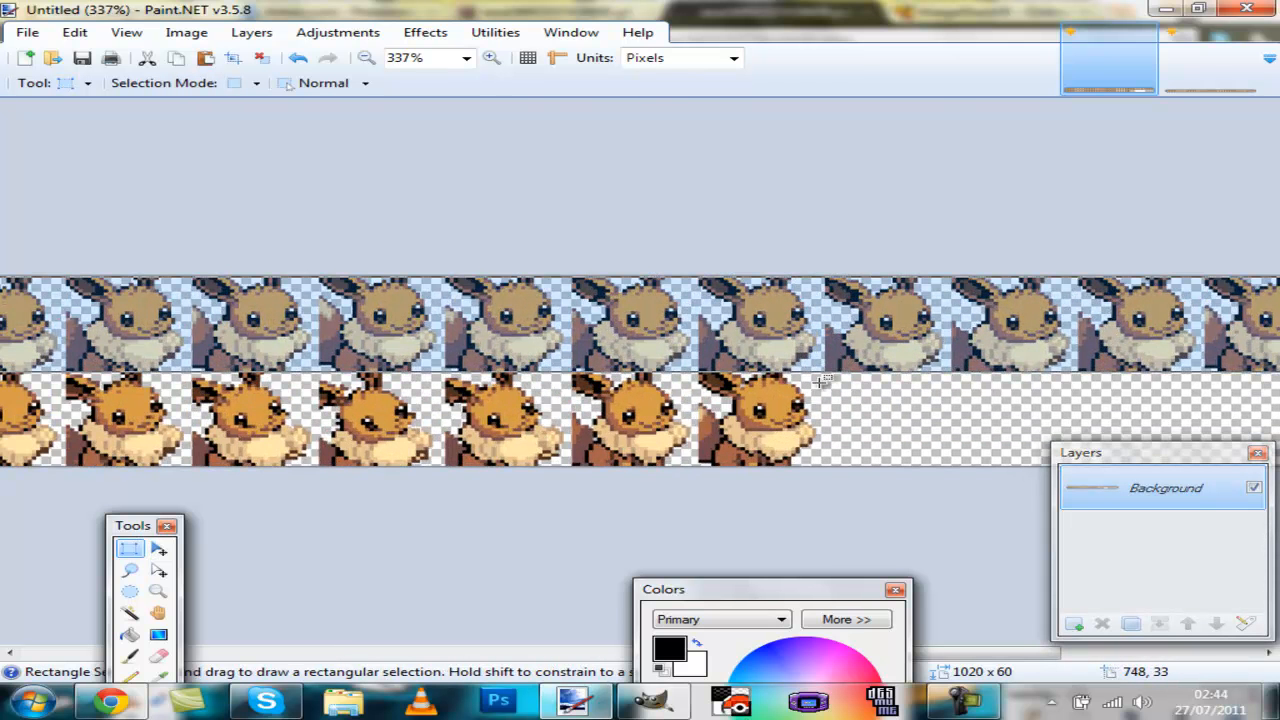
{"action": "mouse_move", "coordinate": [830, 369]}
{"action": "left_mouse_down"}
{"action": "mouse_move", "coordinate": [813, 372]}
{"action": "mouse_move", "coordinate": [833, 379]}
{"action": "mouse_move", "coordinate": [814, 394]}
{"action": "left_mouse_up"}
{"action": "left_click", "coordinate": [826, 371]}
{"action": "left_click", "coordinate": [814, 394]}
{"action": "left_click", "coordinate": [469, 652]}
{"action": "left_click_drag", "start_coordinate": [447, 655], "coordinate": [143, 655]}
{"action": "left_click_drag", "start_coordinate": [207, 495], "coordinate": [1040, 470]}
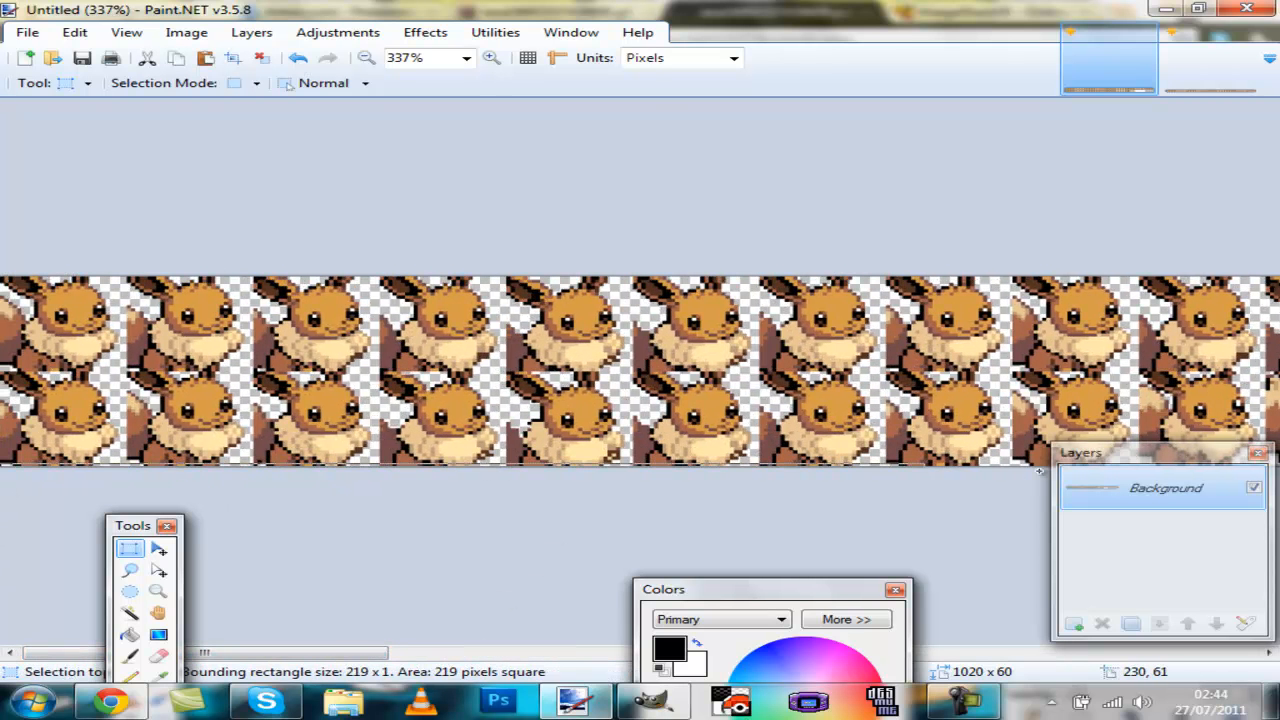
{"action": "left_click_drag", "start_coordinate": [1175, 465], "coordinate": [848, 373]}
{"action": "scroll", "coordinate": [1245, 415], "scroll_direction": "down", "scroll_amount": 5}
{"action": "scroll", "coordinate": [845, 401], "scroll_direction": "up", "scroll_amount": 3}
{"action": "scroll", "coordinate": [856, 393], "scroll_direction": "up", "scroll_amount": 4}
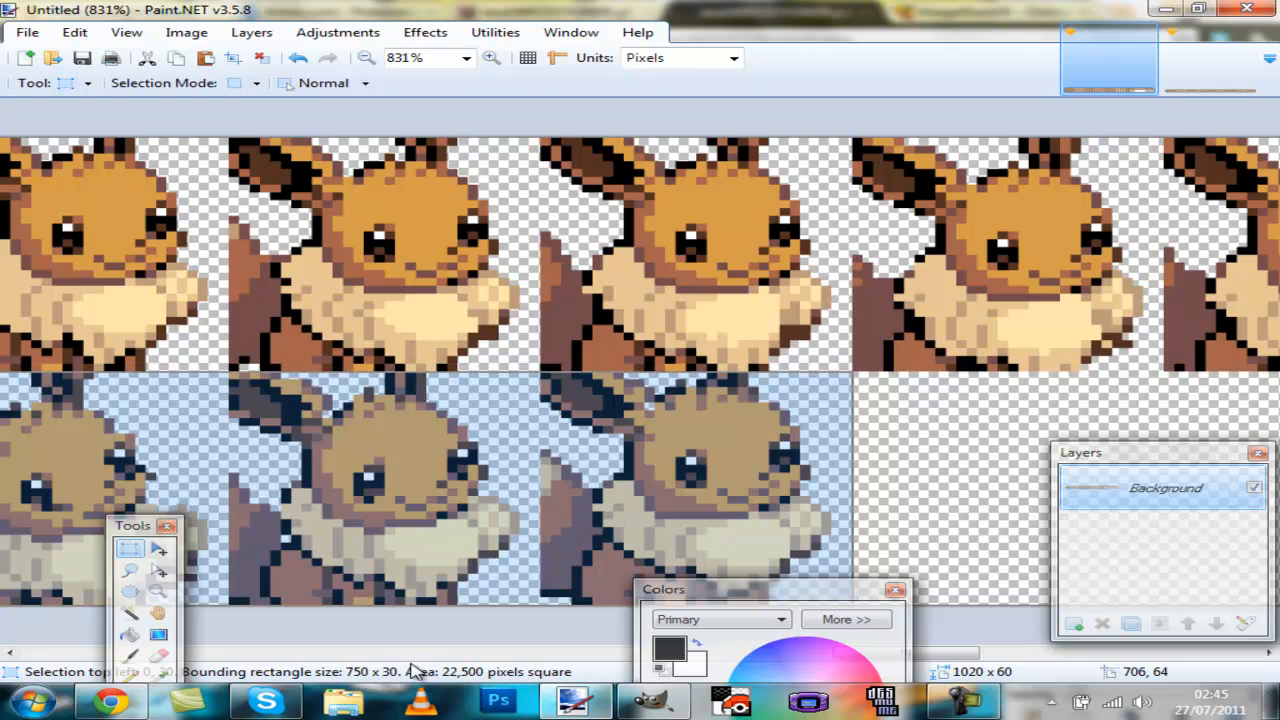
Step: Copy the bottom row into a new 750 × 30 pixel image
{"action": "key", "text": "ctrl+n"}
{"action": "key", "text": "Return"}
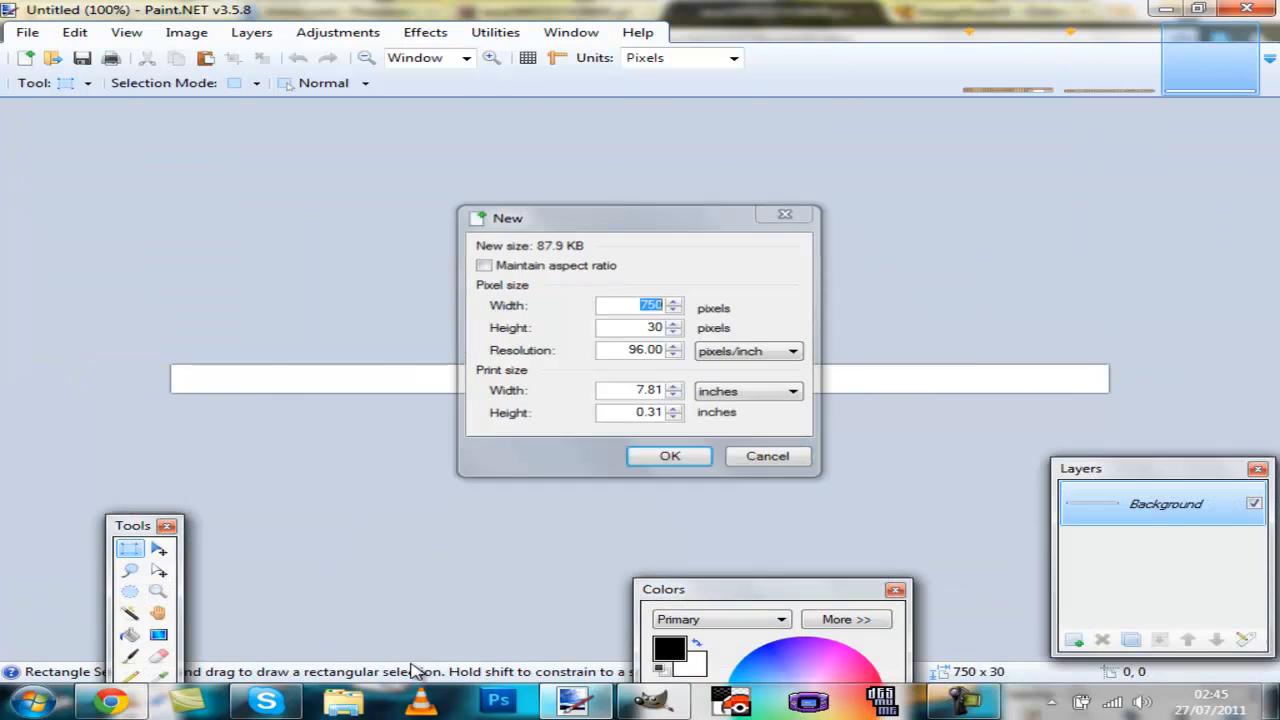
{"action": "key", "text": "ctrl+v"}
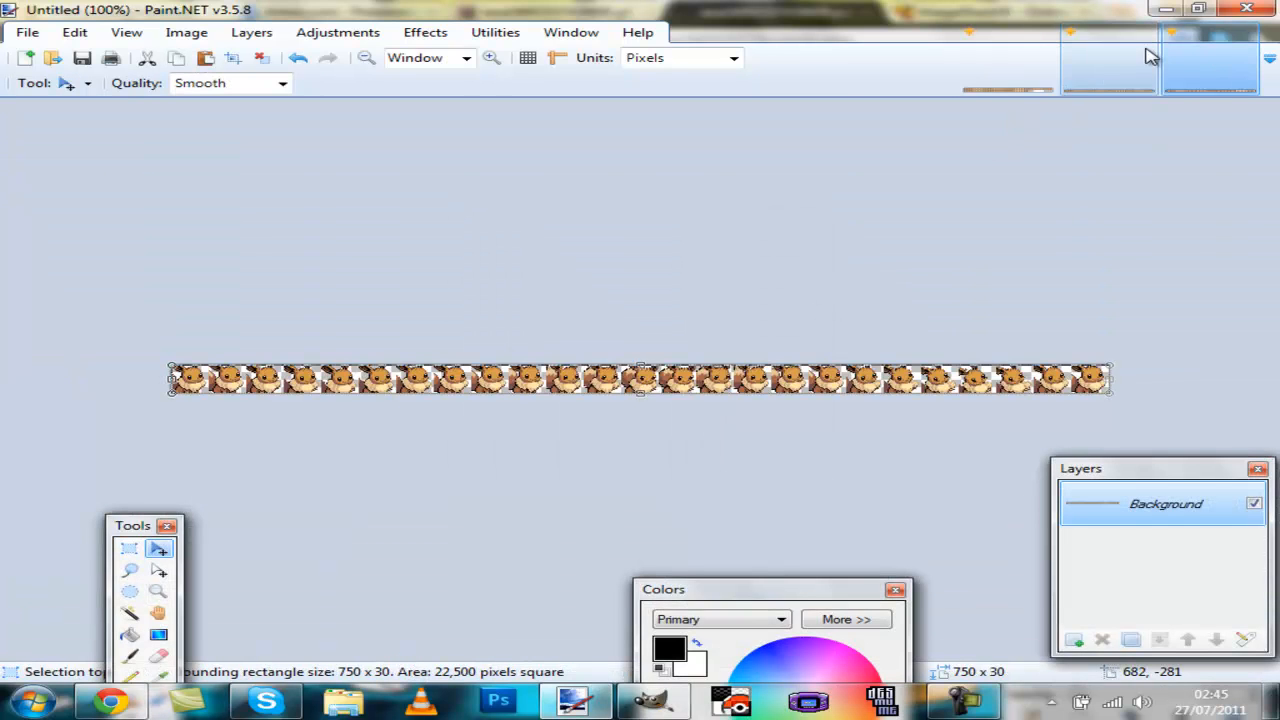
Step: Create a new 1770 × 30 pixel image wide enough to hold both rows end to end
{"action": "left_click", "coordinate": [1108, 60]}
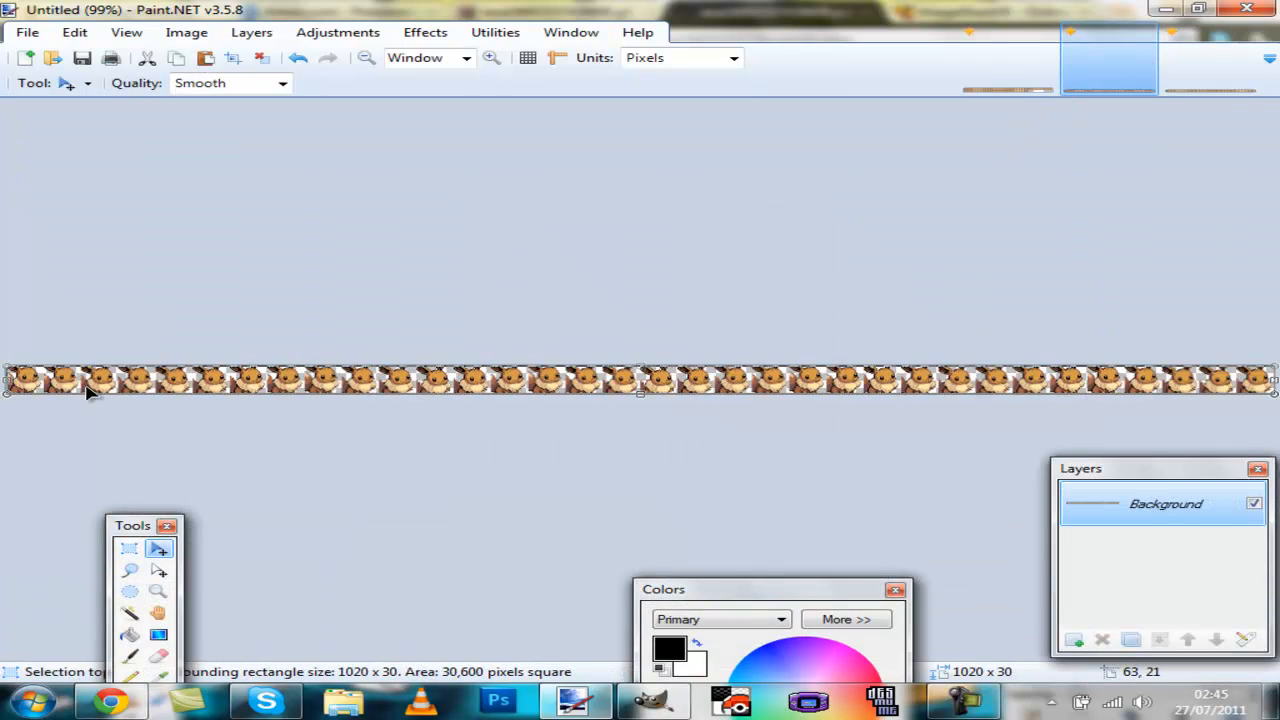
{"action": "left_click", "coordinate": [1168, 88]}
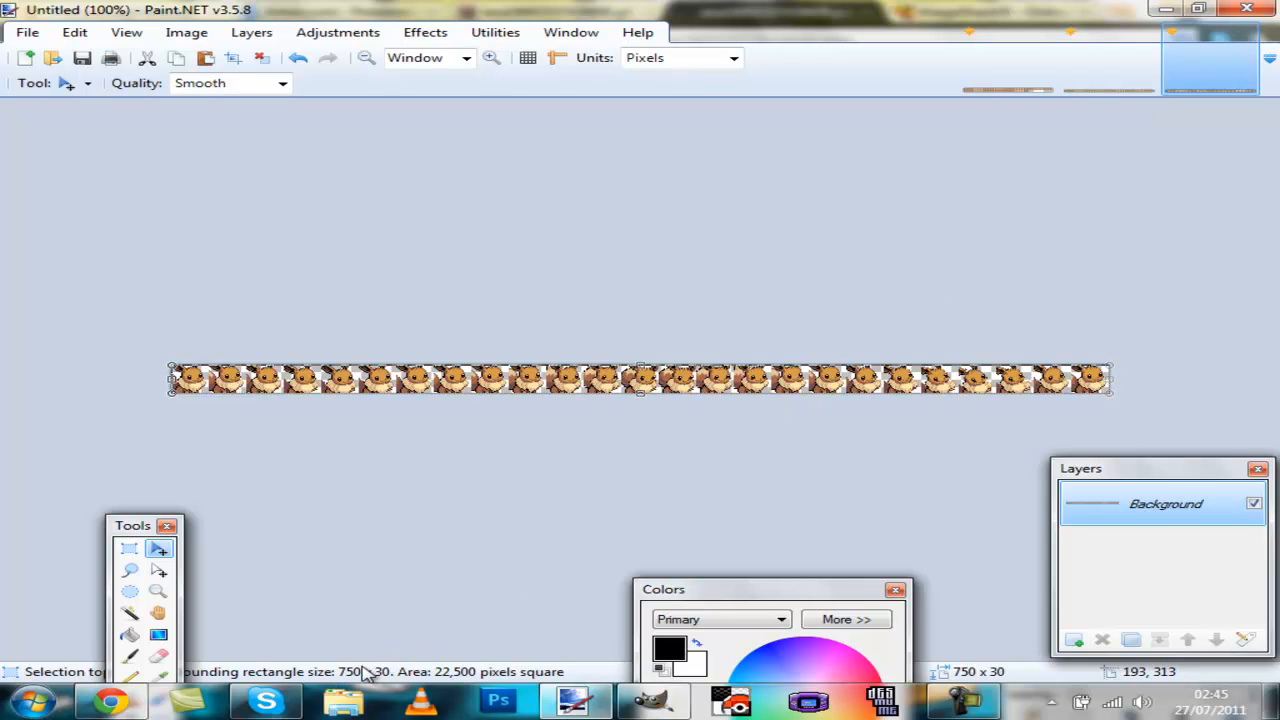
{"action": "key", "text": "ctrl+n"}
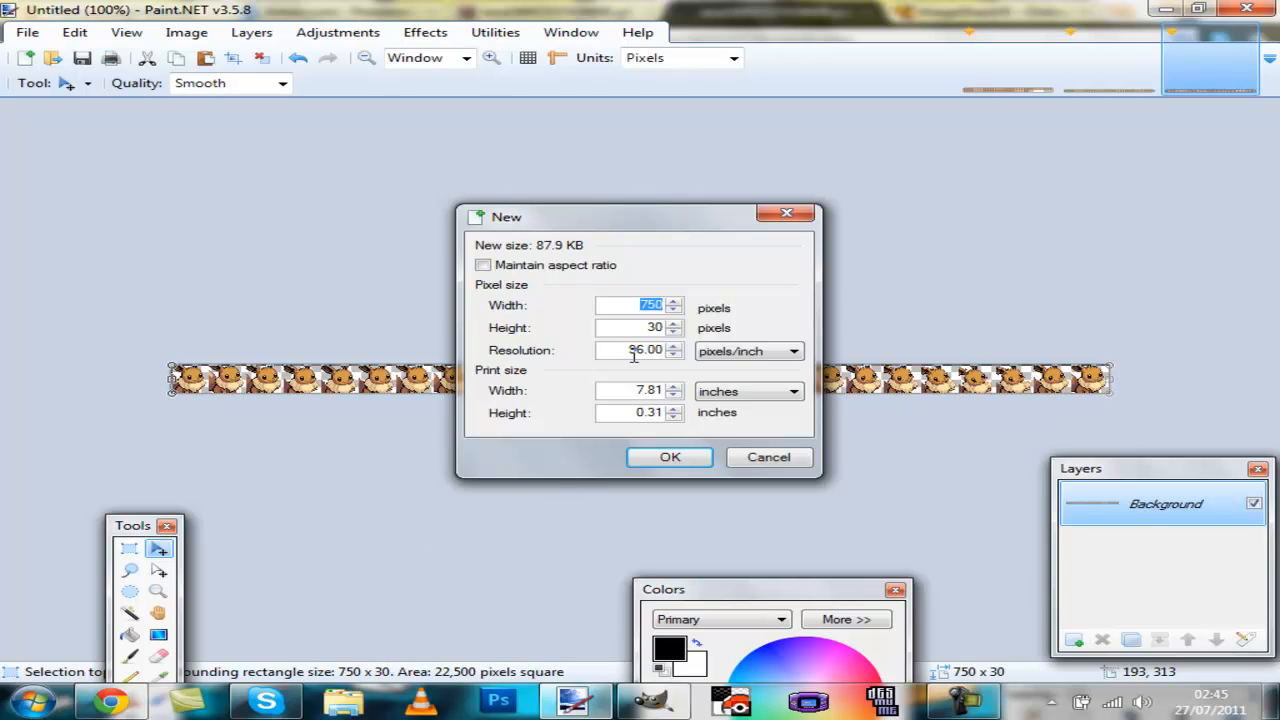
{"action": "left_click", "coordinate": [965, 704]}
{"action": "left_click", "coordinate": [1134, 620]}
{"action": "type", "text": "177"}
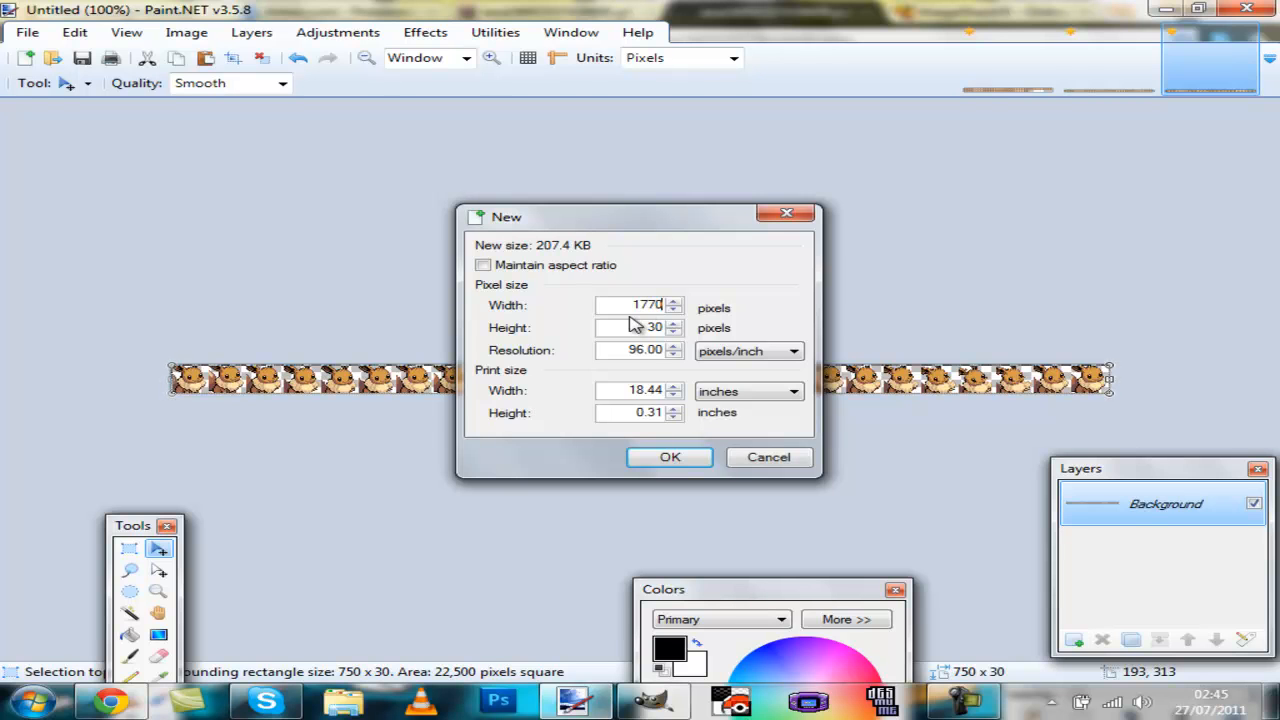
{"action": "key", "text": "Return"}
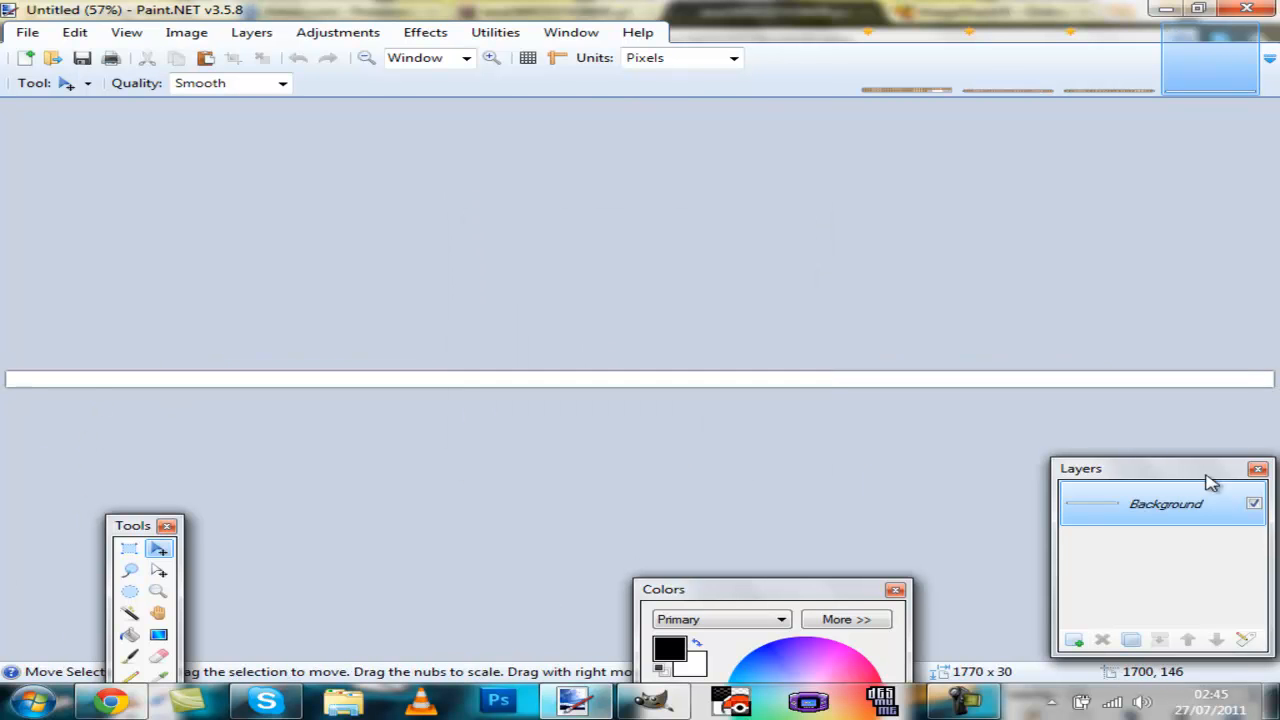
Step: Add two new layers above the Background layer
{"action": "left_click", "coordinate": [1075, 640]}
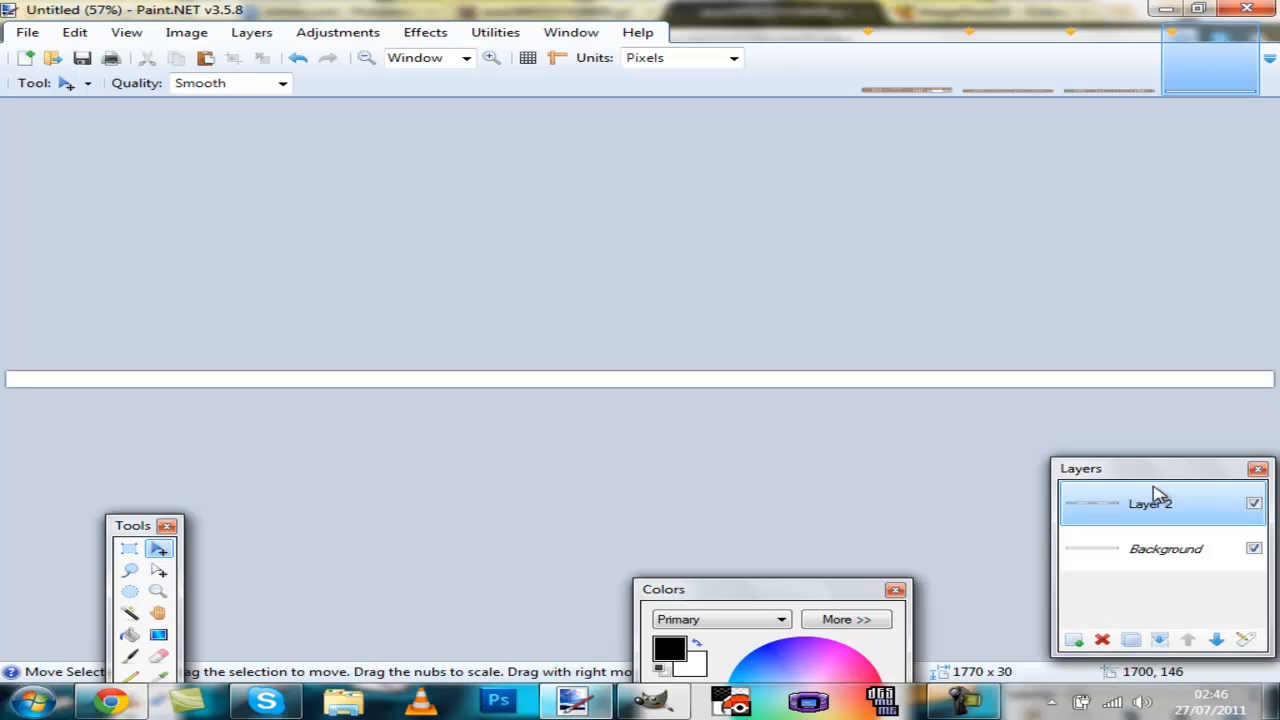
{"action": "left_click", "coordinate": [1116, 560]}
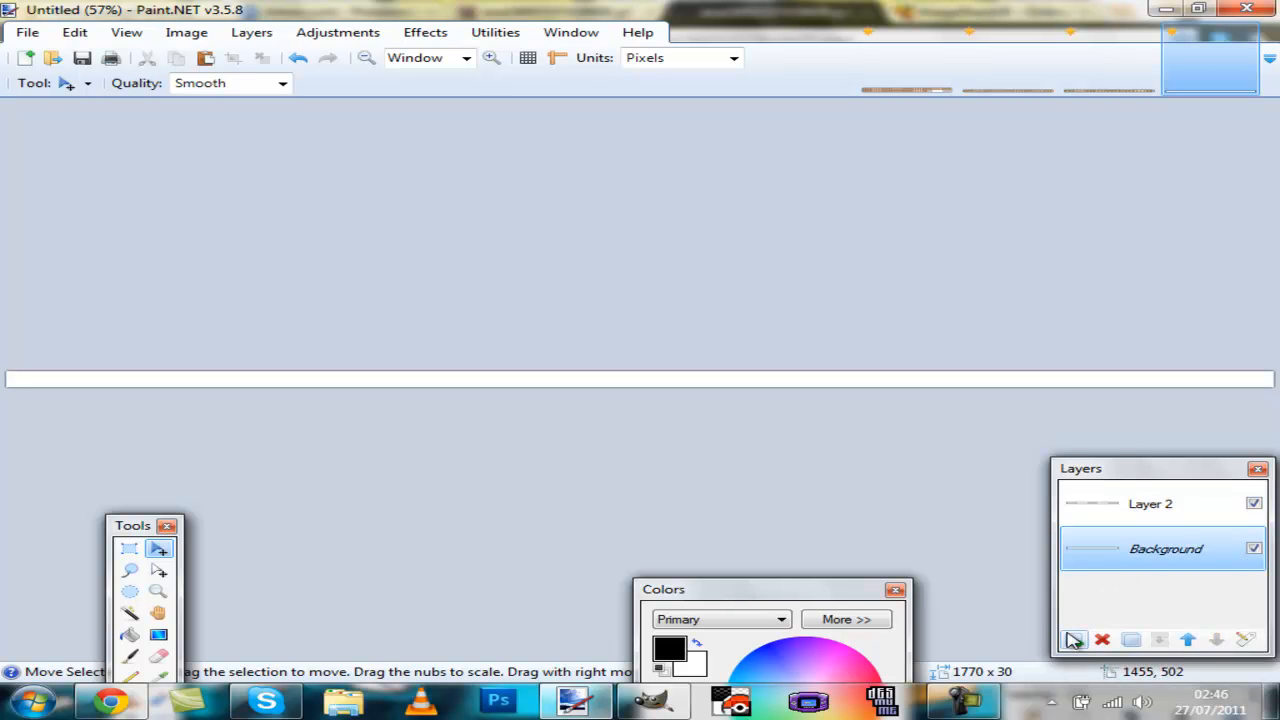
{"action": "left_click", "coordinate": [1075, 641]}
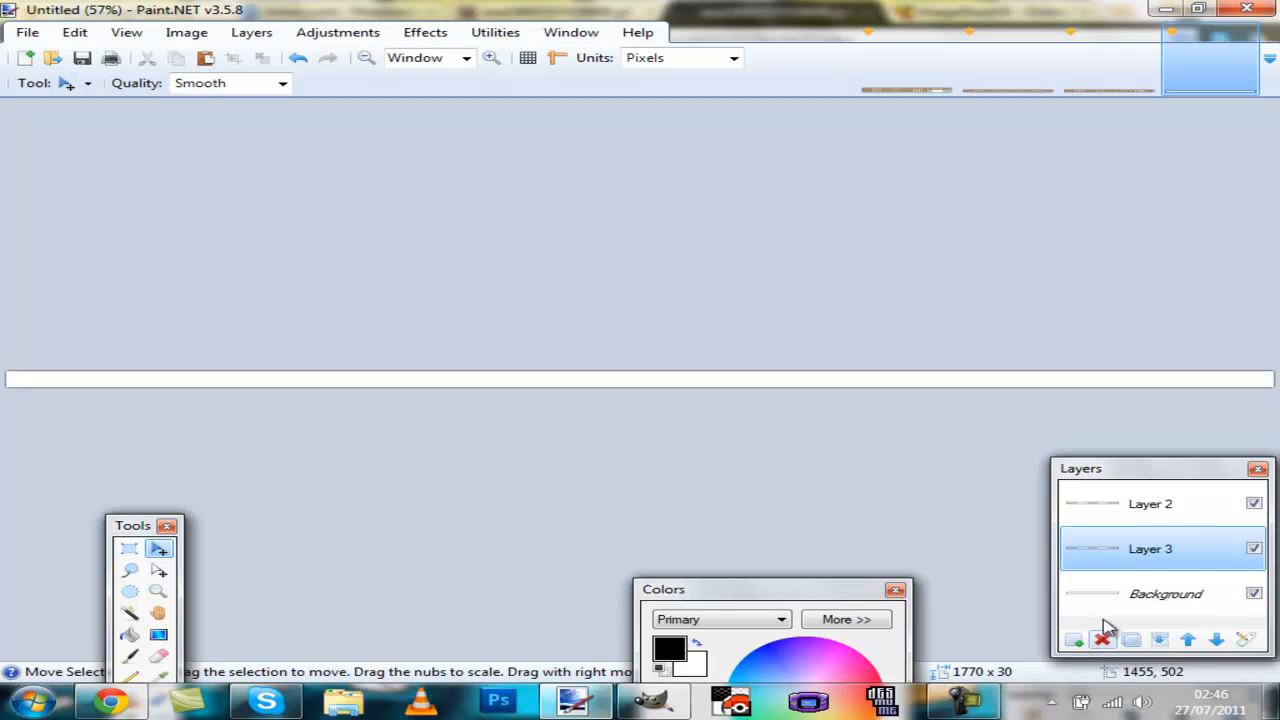
{"action": "left_click", "coordinate": [1217, 641]}
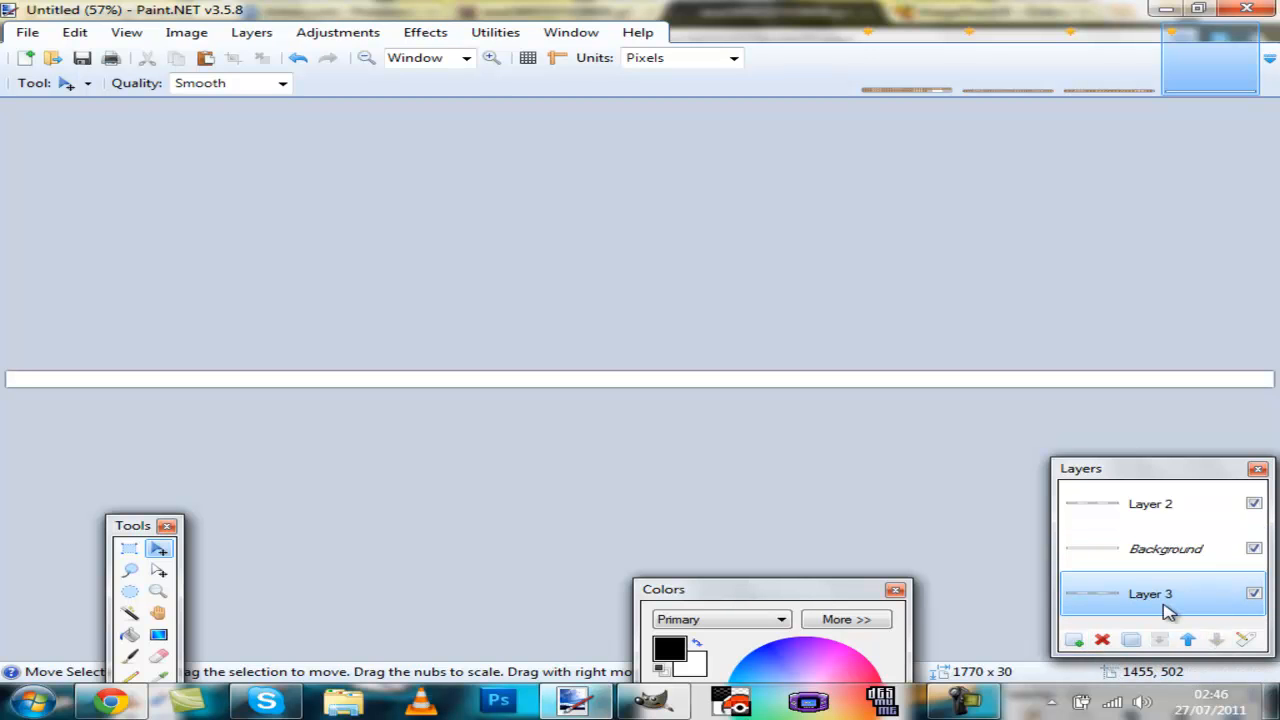
{"action": "left_click", "coordinate": [1172, 566]}
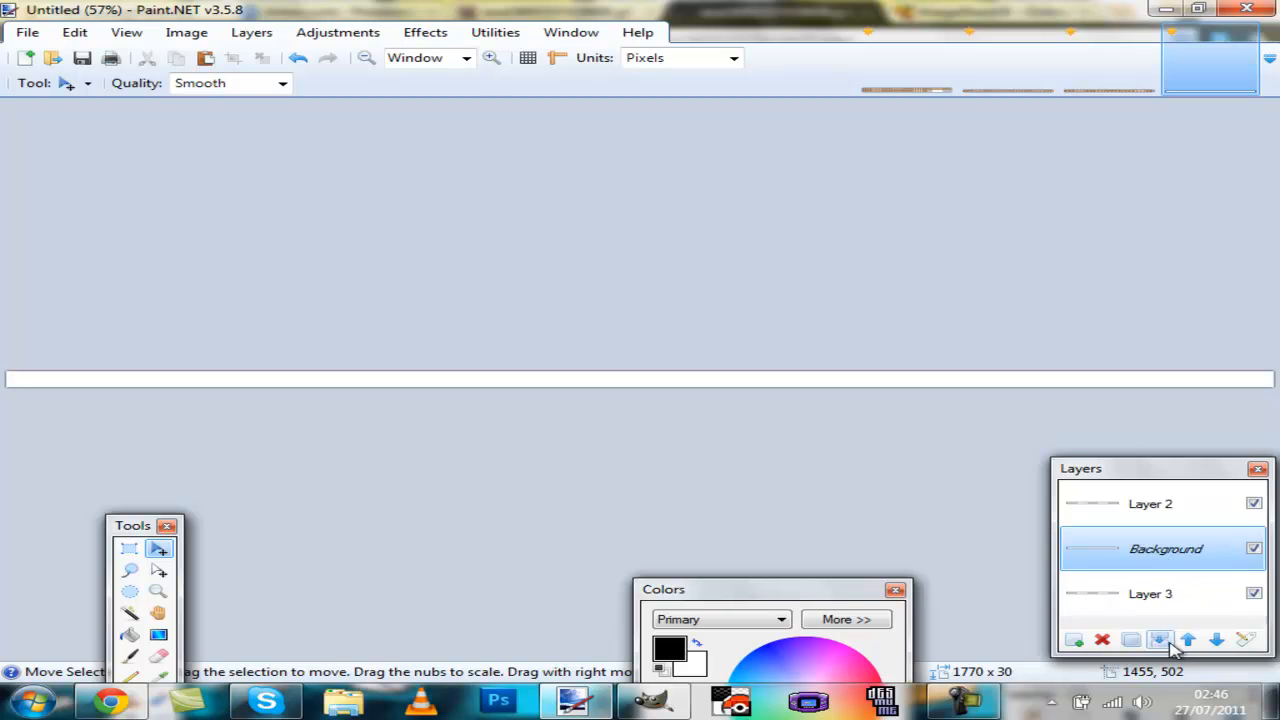
{"action": "left_click", "coordinate": [1172, 602]}
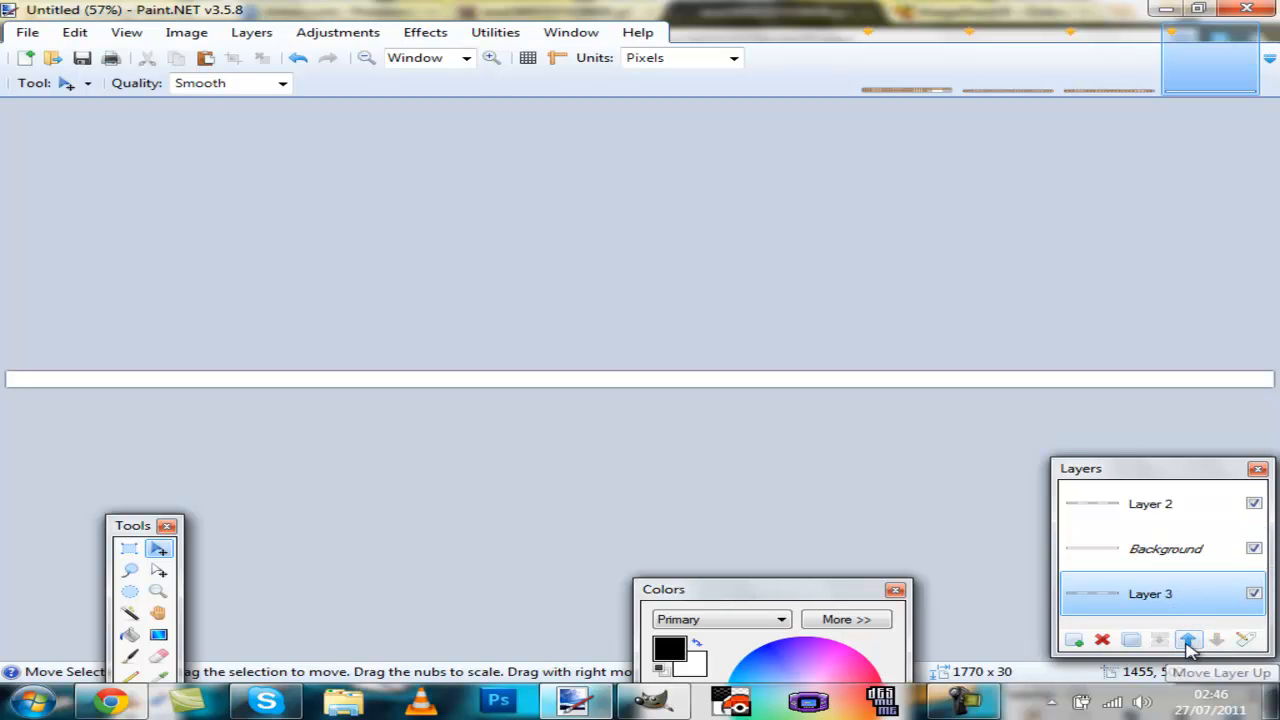
{"action": "left_click", "coordinate": [1188, 641]}
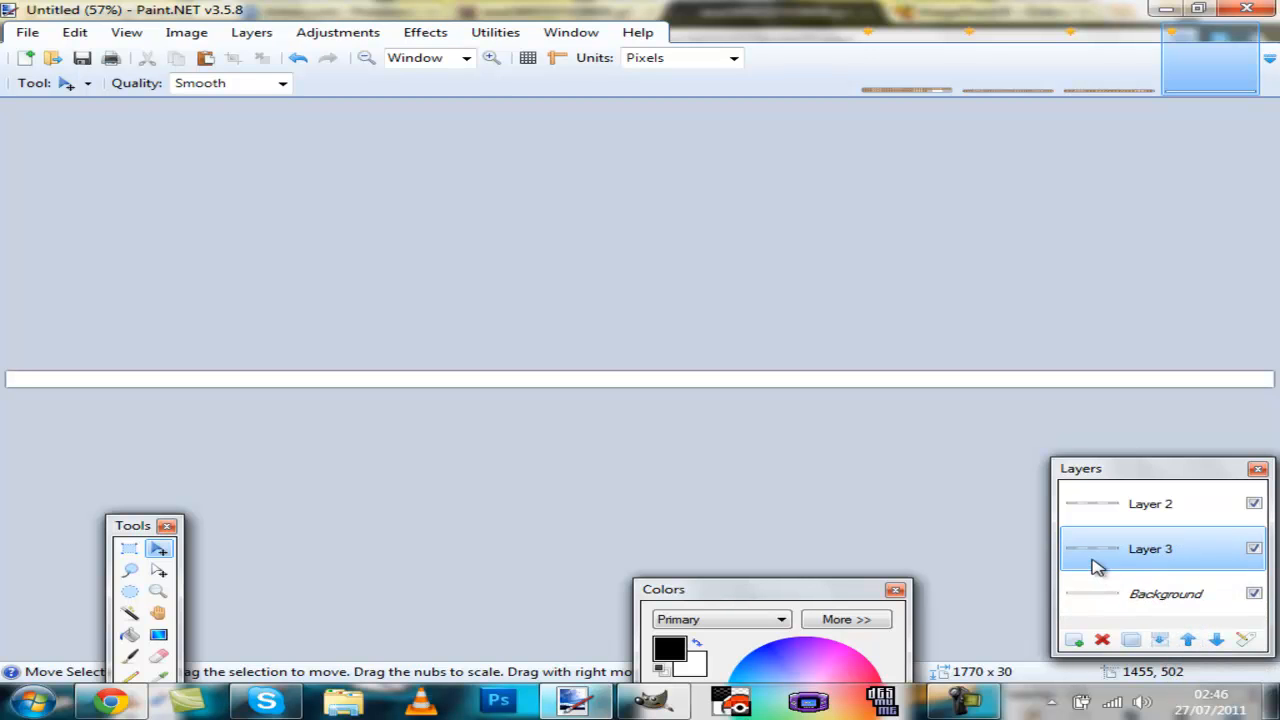
Step: Paste the 1020 × 30 top row of frames into Layer 3 at the left end of the wide image
{"action": "left_click", "coordinate": [995, 62]}
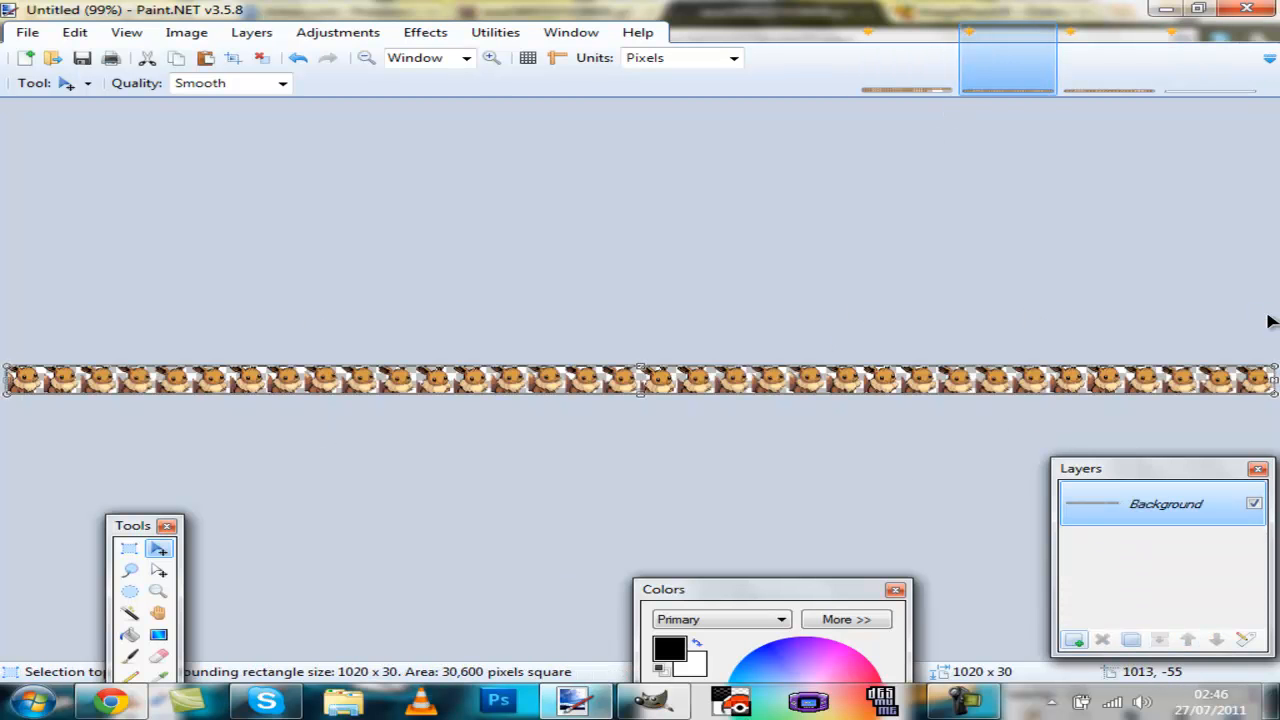
{"action": "left_click", "coordinate": [1200, 72]}
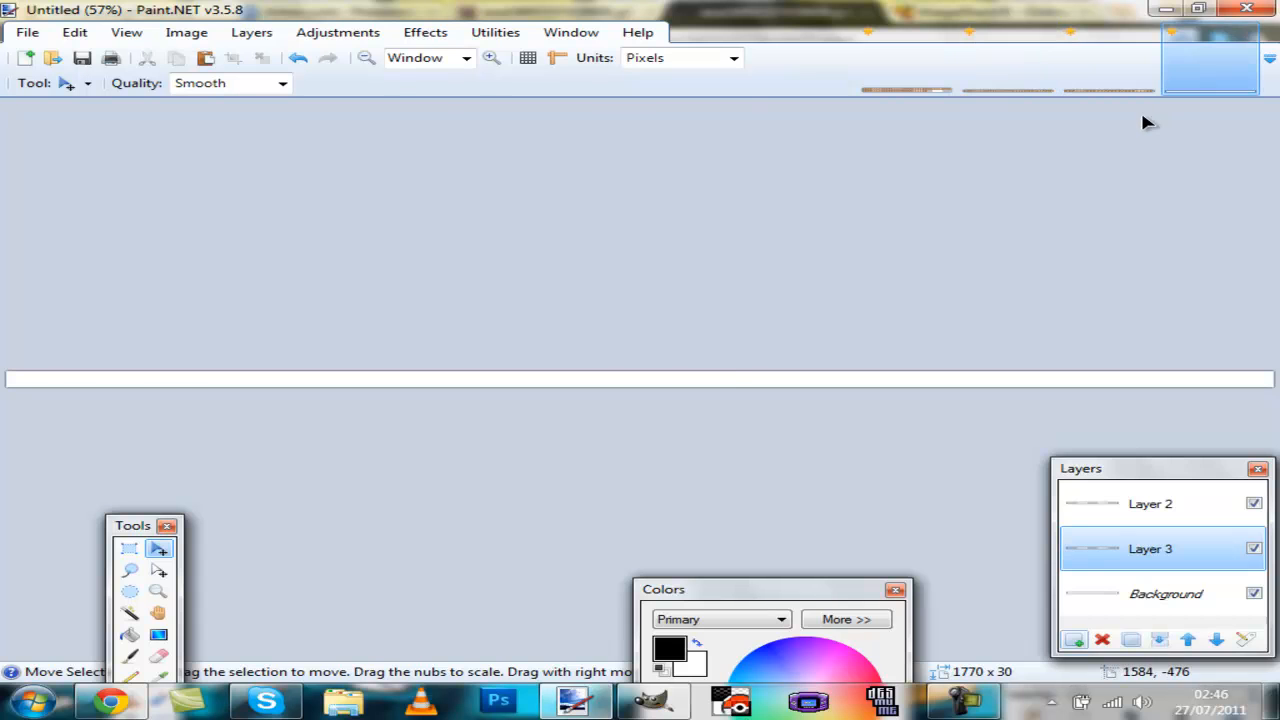
{"action": "key", "text": "ctrl+v"}
{"action": "scroll", "coordinate": [663, 443], "scroll_direction": "up", "scroll_amount": 3}
{"action": "scroll", "coordinate": [663, 443], "scroll_direction": "down", "scroll_amount": 4}
{"action": "scroll", "coordinate": [686, 418], "scroll_direction": "up", "scroll_amount": 1}
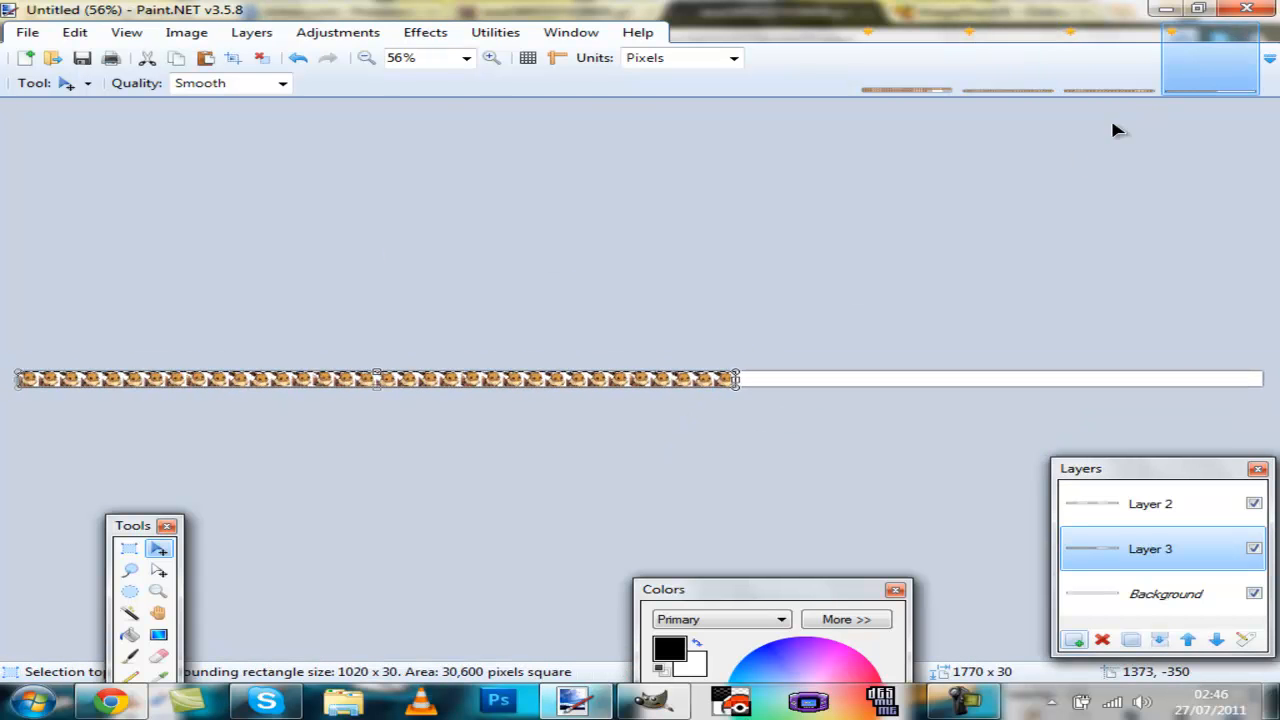
Step: Paste the 750 × 30 bottom row into Layer 3 and nudge it right until it reaches the strip's right end
{"action": "left_click", "coordinate": [1125, 88]}
{"action": "left_click", "coordinate": [1190, 76]}
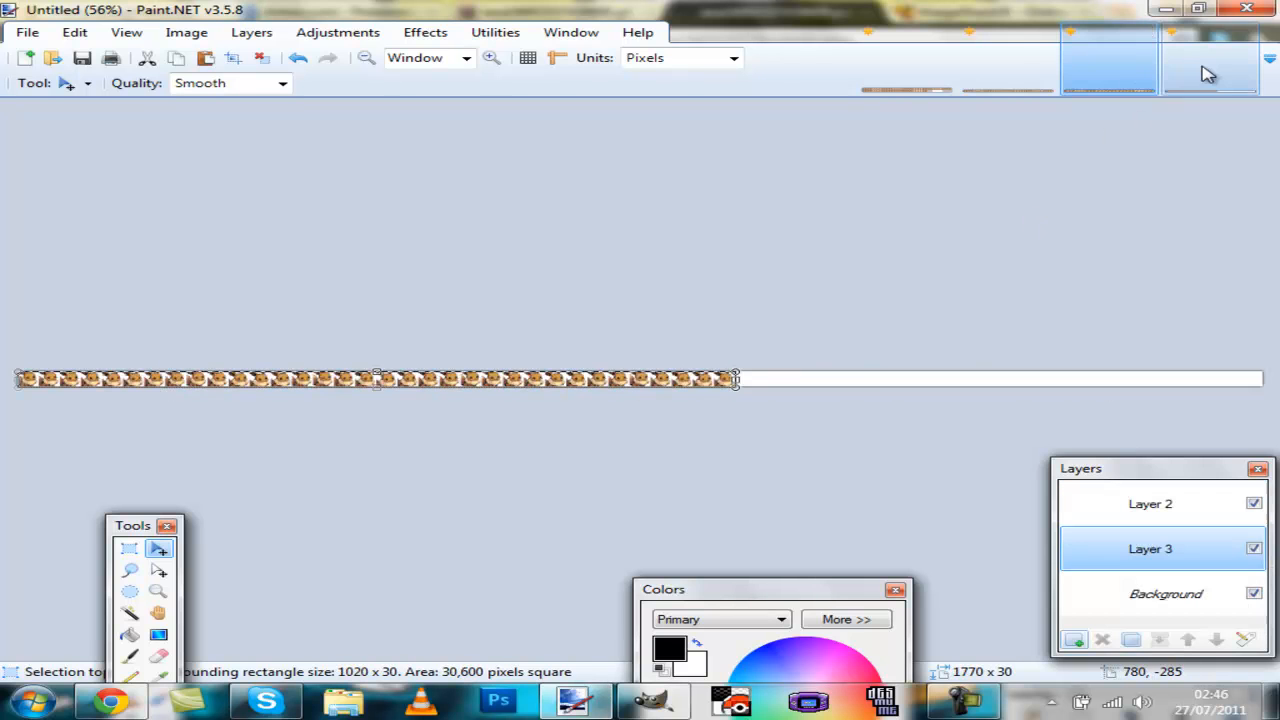
{"action": "key", "text": "ctrl+v"}
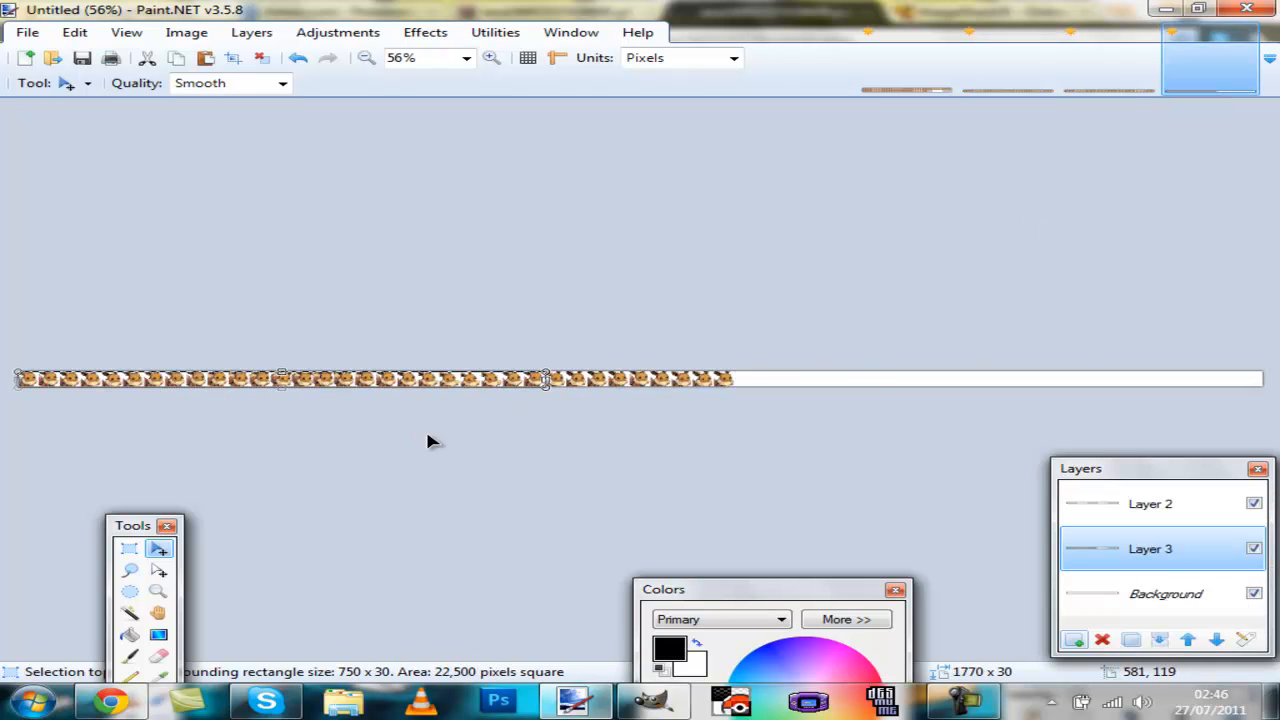
{"action": "key", "text": "ctrl+Right"}
{"action": "key", "text": "ctrl+Right"}
{"action": "key", "text": "ctrl+Right"}
{"action": "key", "text": "ctrl+Right"}
{"action": "key", "text": "ctrl+Right"}
{"action": "key", "text": "ctrl+Right"}
{"action": "key", "text": "ctrl+Right"}
{"action": "key", "text": "ctrl+Right"}
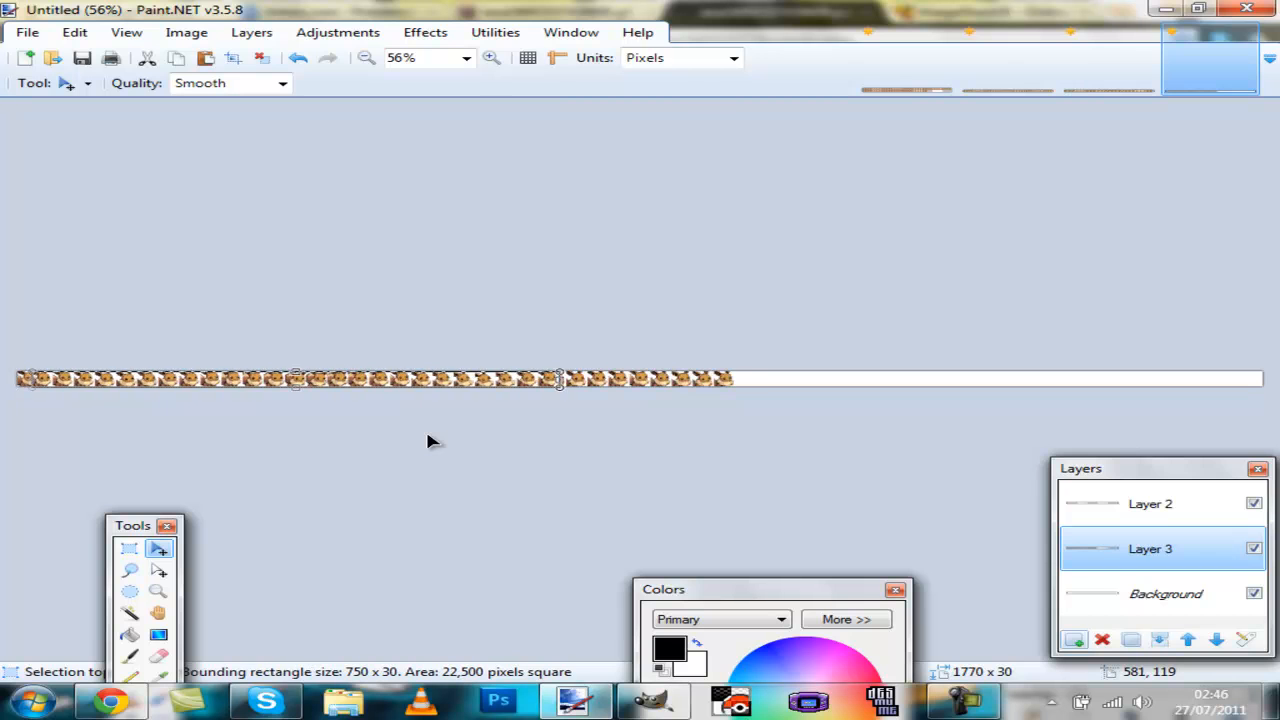
{"action": "key", "text": "ctrl+Right"}
{"action": "key", "text": "ctrl+Right"}
{"action": "key", "text": "ctrl+Right"}
{"action": "key", "text": "ctrl+Right"}
{"action": "key", "text": "ctrl+Right"}
{"action": "key", "text": "ctrl+Right"}
{"action": "key", "text": "ctrl+Right"}
{"action": "key", "text": "ctrl+Right"}
{"action": "key", "text": "ctrl+Right"}
{"action": "key", "text": "ctrl+Right"}
{"action": "key", "text": "ctrl+Right"}
{"action": "key", "text": "ctrl+Right"}
{"action": "key", "text": "ctrl+Right"}
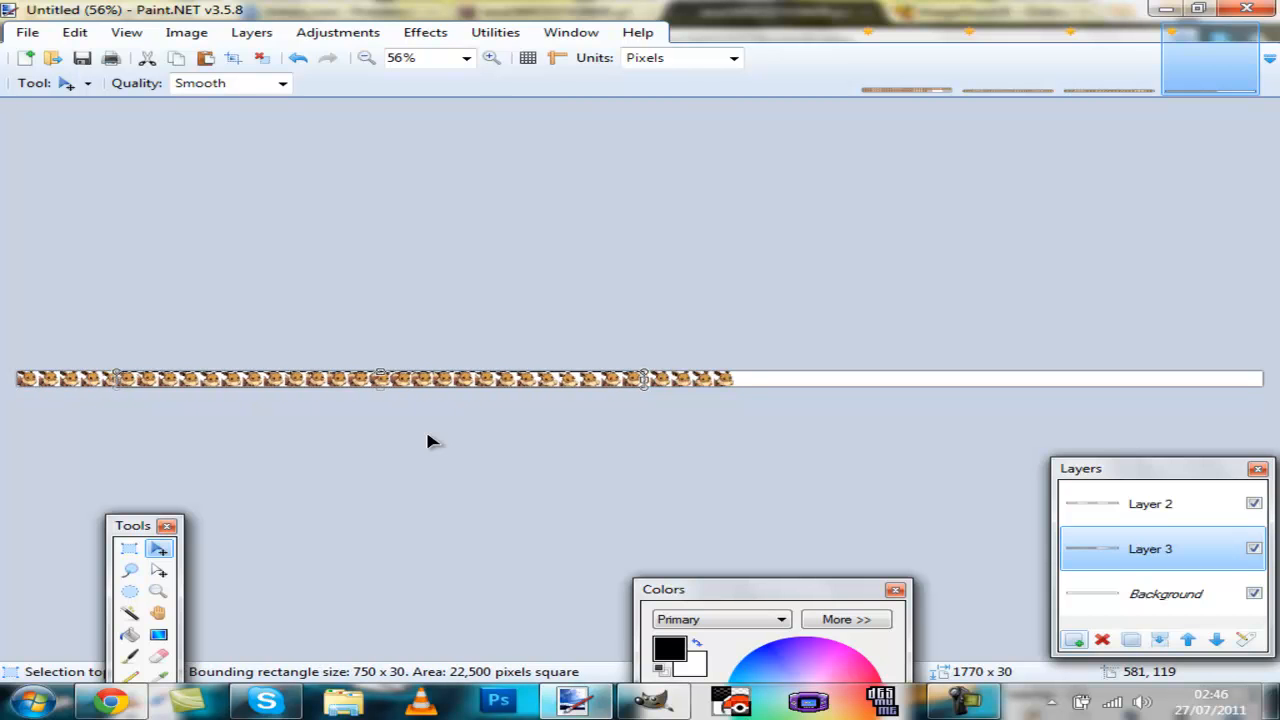
{"action": "key", "text": "ctrl+Right"}
{"action": "key", "text": "ctrl+Right"}
{"action": "key", "text": "ctrl+Right"}
{"action": "key", "text": "ctrl+Right"}
{"action": "key", "text": "ctrl+Right"}
{"action": "key", "text": "ctrl+Right"}
{"action": "key", "text": "ctrl+Right"}
{"action": "key", "text": "ctrl+Right"}
{"action": "key", "text": "ctrl+Right"}
{"action": "key", "text": "ctrl+Right"}
{"action": "key", "text": "ctrl+Right"}
{"action": "key", "text": "ctrl+Right"}
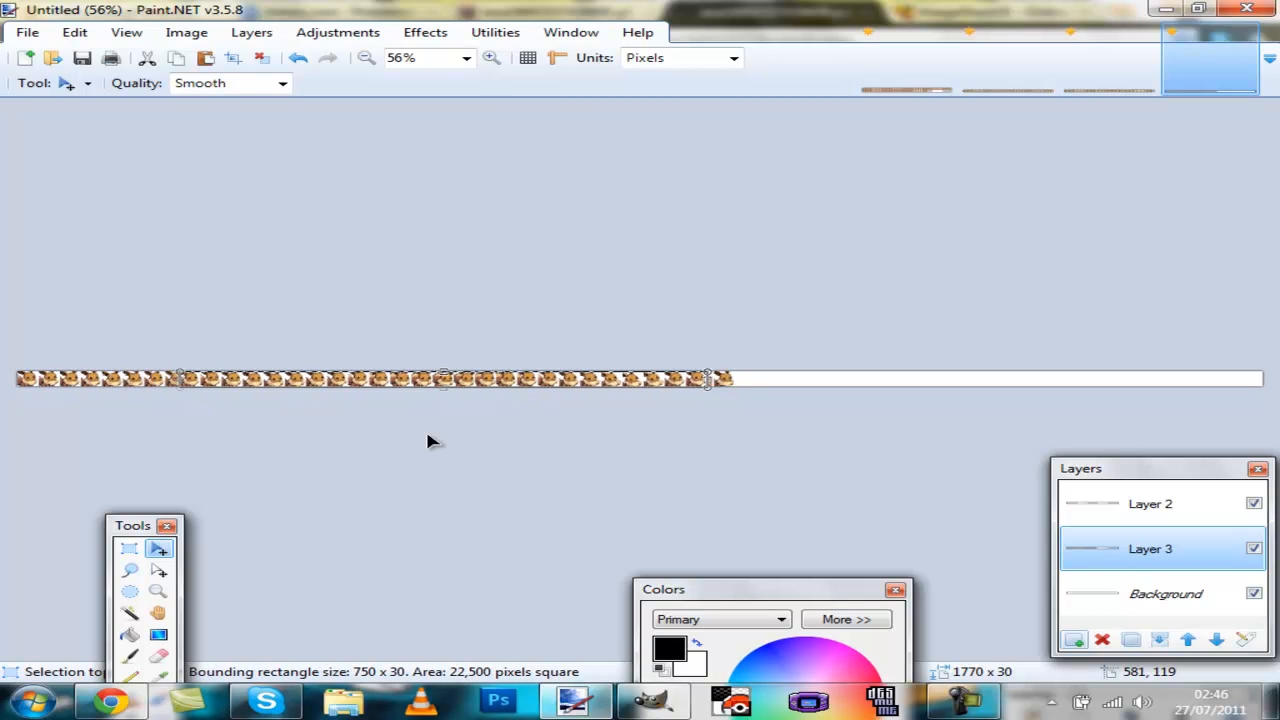
{"action": "key", "text": "ctrl+Right"}
{"action": "key", "text": "ctrl+Right"}
{"action": "key", "text": "ctrl+Right"}
{"action": "key", "text": "ctrl+Right"}
{"action": "key", "text": "ctrl+Right"}
{"action": "key", "text": "ctrl+Right"}
{"action": "key", "text": "ctrl+Right"}
{"action": "key", "text": "ctrl+Right"}
{"action": "key", "text": "ctrl+Right"}
{"action": "key", "text": "ctrl+Right"}
{"action": "key", "text": "ctrl+Right"}
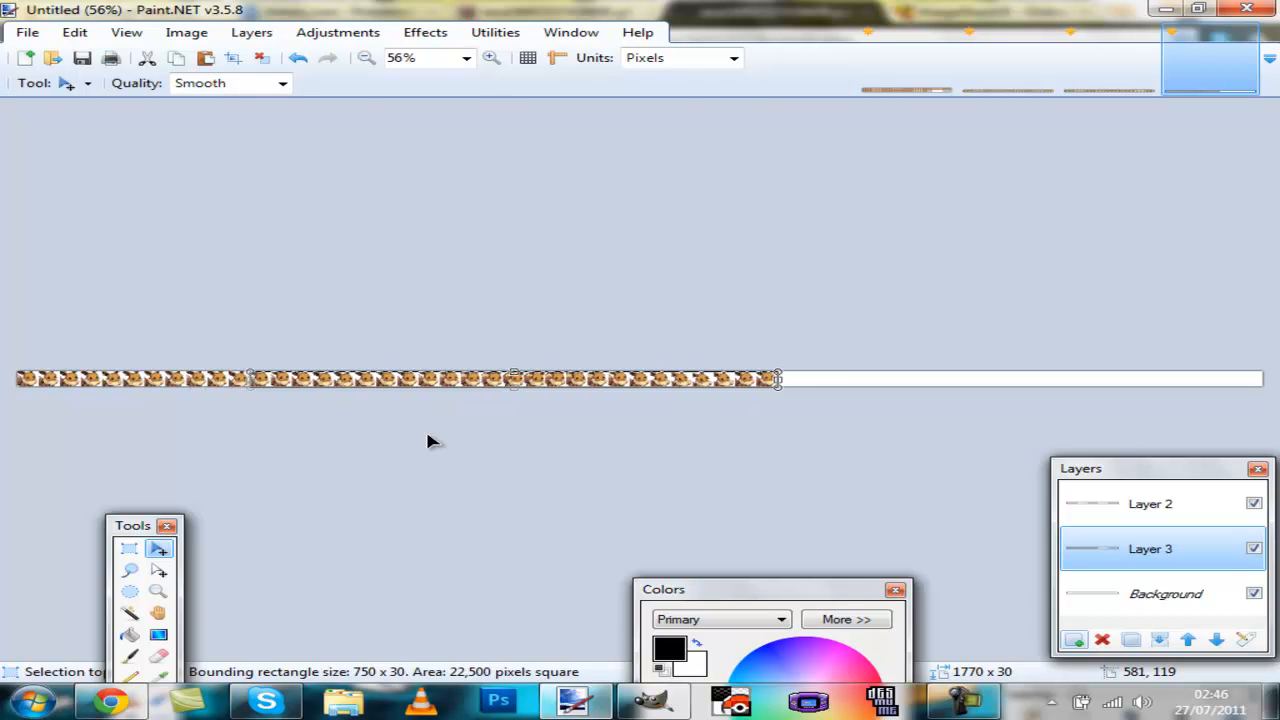
{"action": "key", "text": "ctrl+Right"}
{"action": "key", "text": "ctrl+Right"}
{"action": "key", "text": "ctrl+Right"}
{"action": "key", "text": "ctrl+Right"}
{"action": "key", "text": "ctrl+Right"}
{"action": "key", "text": "ctrl+Right"}
{"action": "key", "text": "ctrl+Right"}
{"action": "key", "text": "ctrl+Right"}
{"action": "key", "text": "ctrl+Right"}
{"action": "key", "text": "ctrl+Right"}
{"action": "key", "text": "ctrl+Right"}
{"action": "key", "text": "ctrl+Right"}
{"action": "key", "text": "ctrl+Right"}
{"action": "key", "text": "ctrl+Right"}
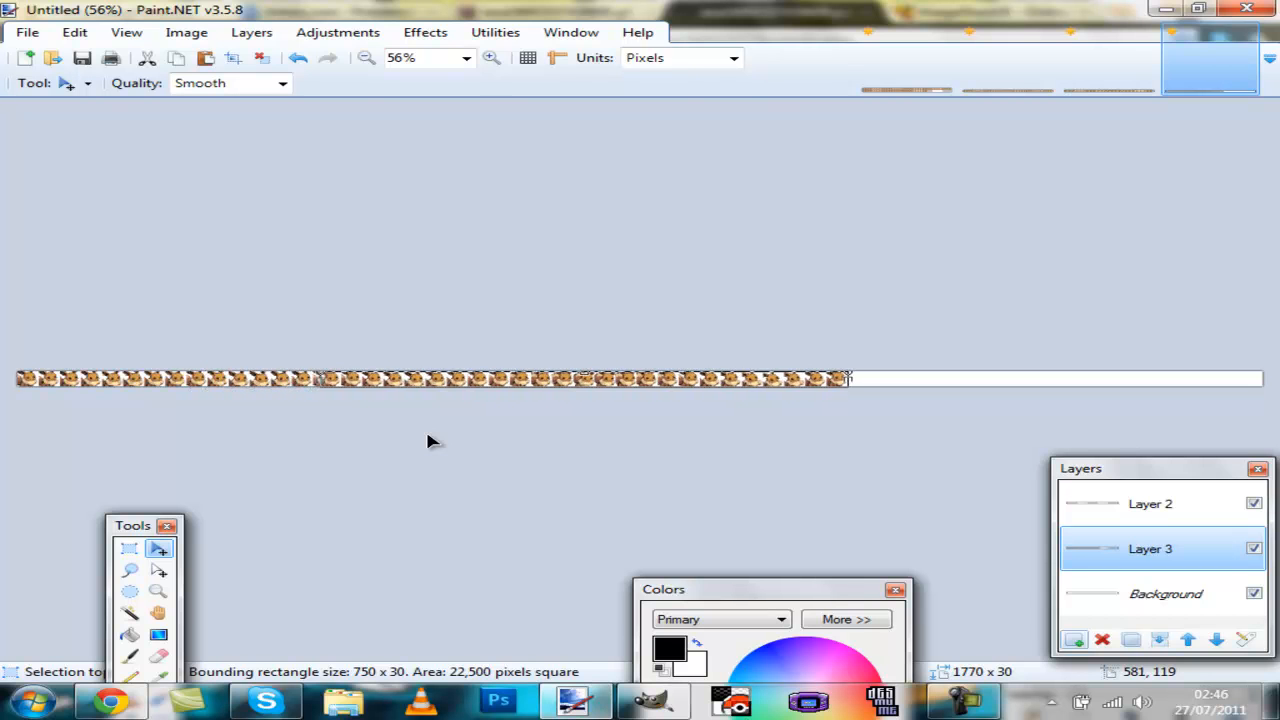
{"action": "key", "text": "ctrl+Right"}
{"action": "key", "text": "ctrl+Right"}
{"action": "key", "text": "ctrl+Right"}
{"action": "key", "text": "ctrl+Right"}
{"action": "key", "text": "ctrl+Right"}
{"action": "key", "text": "ctrl+Right"}
{"action": "key", "text": "ctrl+Right"}
{"action": "key", "text": "ctrl+Right"}
{"action": "key", "text": "ctrl+Right"}
{"action": "key", "text": "ctrl+Right"}
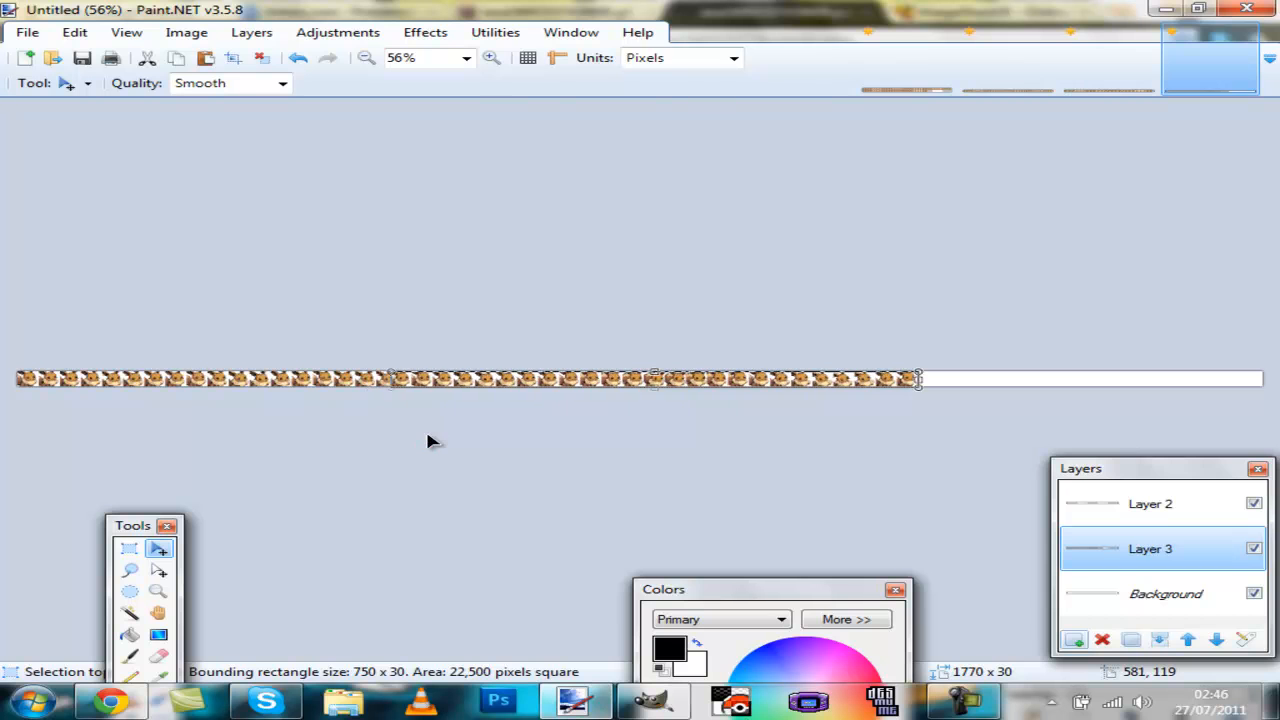
{"action": "key", "text": "ctrl+Right"}
{"action": "key", "text": "ctrl+Right"}
{"action": "key", "text": "ctrl+Right"}
{"action": "key", "text": "ctrl+Right"}
{"action": "key", "text": "ctrl+Right"}
{"action": "key", "text": "ctrl+Right"}
{"action": "key", "text": "ctrl+Right"}
{"action": "key", "text": "ctrl+Right"}
{"action": "key", "text": "ctrl+Right"}
{"action": "key", "text": "ctrl+Right"}
{"action": "key", "text": "ctrl+Right"}
{"action": "key", "text": "ctrl+Right"}
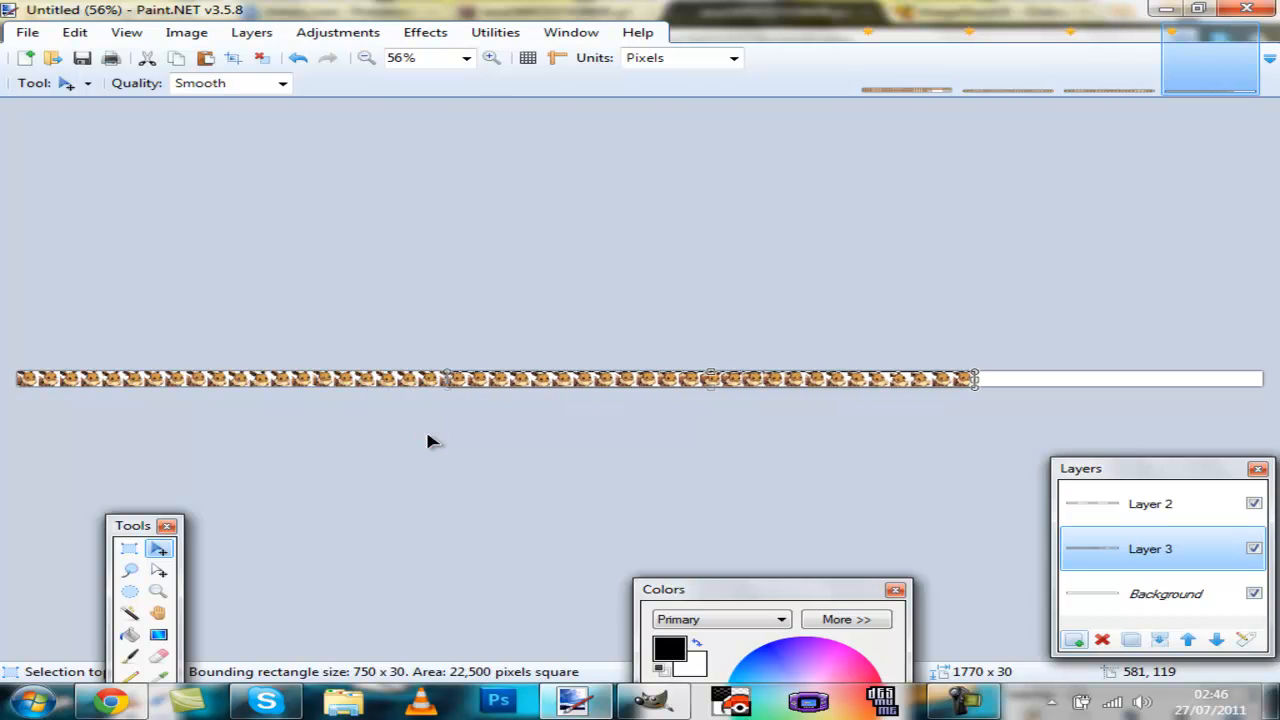
{"action": "key", "text": "ctrl+Right"}
{"action": "key", "text": "ctrl+Right"}
{"action": "key", "text": "ctrl+Right"}
{"action": "key", "text": "ctrl+Right"}
{"action": "key", "text": "ctrl+Right"}
{"action": "key", "text": "ctrl+Right"}
{"action": "key", "text": "ctrl+Right"}
{"action": "key", "text": "ctrl+Right"}
{"action": "key", "text": "ctrl+Right"}
{"action": "key", "text": "ctrl+Right"}
{"action": "key", "text": "ctrl+Right"}
{"action": "key", "text": "ctrl+Right"}
{"action": "key", "text": "ctrl+Right"}
{"action": "key", "text": "ctrl+Right"}
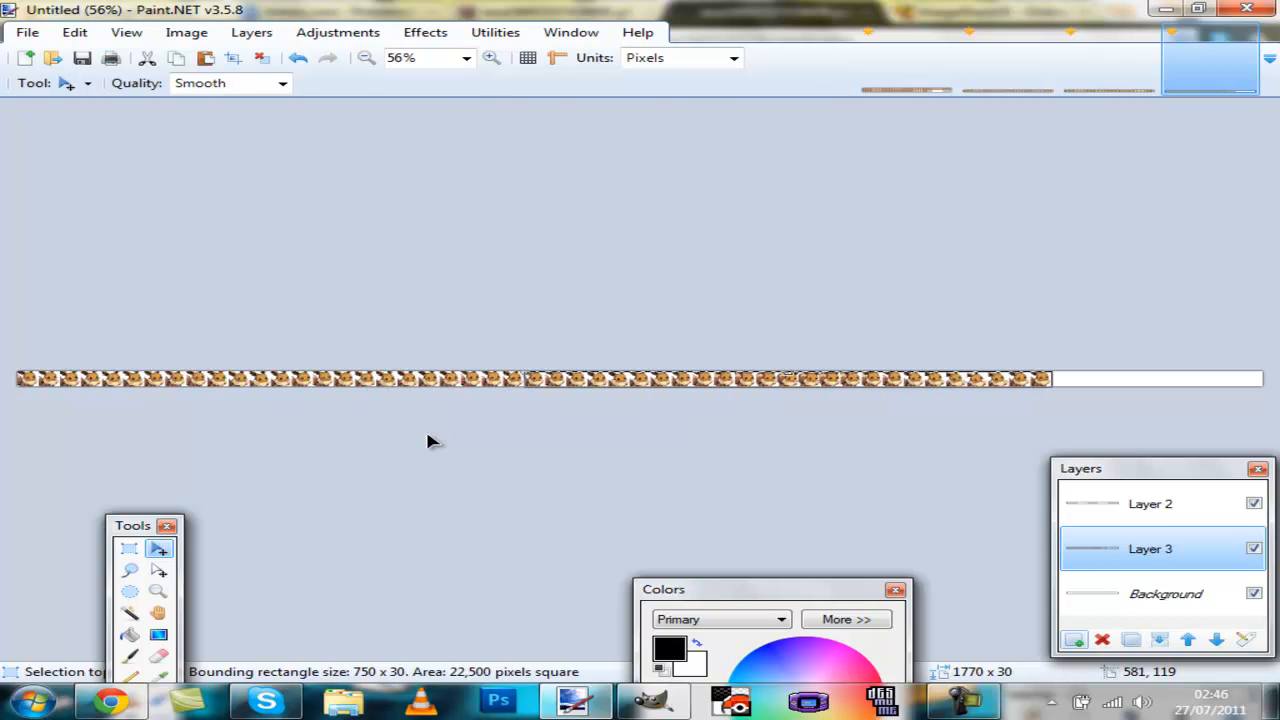
{"action": "key", "text": "ctrl+Right"}
{"action": "key", "text": "ctrl+Right"}
{"action": "key", "text": "ctrl+Right"}
{"action": "key", "text": "ctrl+Right"}
{"action": "key", "text": "ctrl+Right"}
{"action": "key", "text": "ctrl+Right"}
{"action": "key", "text": "ctrl+Right"}
{"action": "key", "text": "ctrl+Right"}
{"action": "key", "text": "ctrl+Right"}
{"action": "key", "text": "ctrl+Right"}
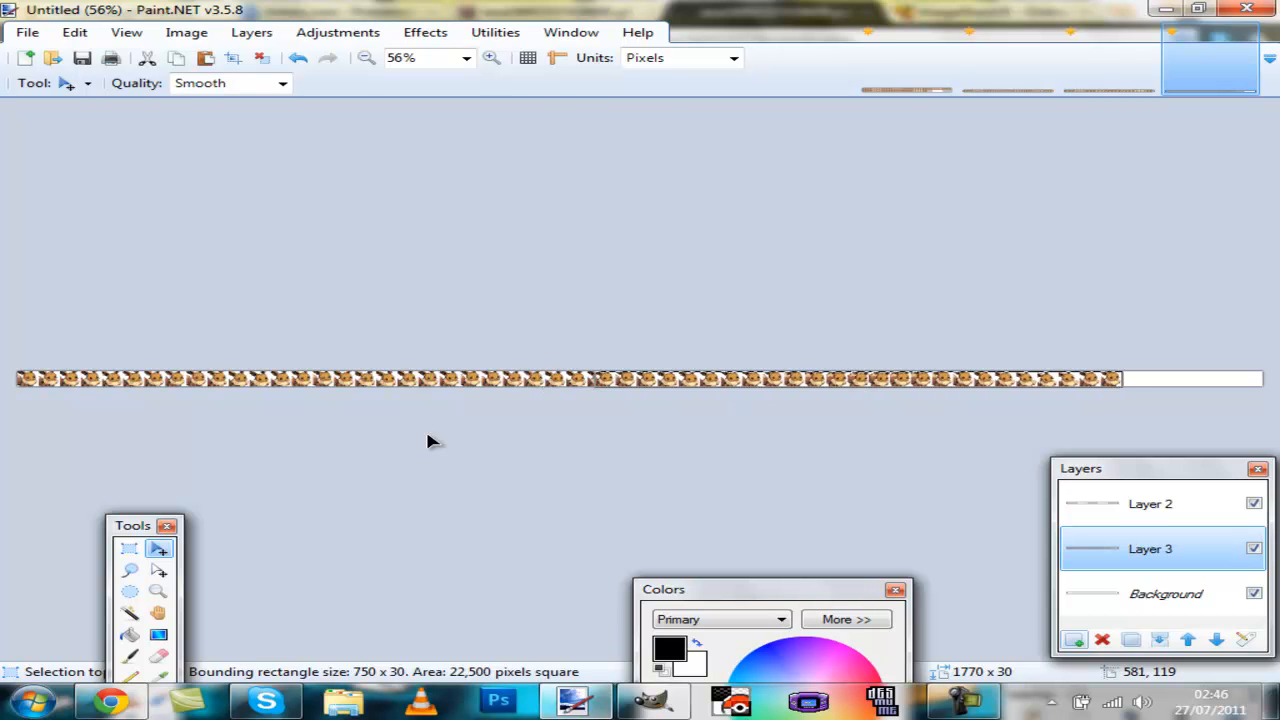
{"action": "key", "text": "ctrl+Right"}
{"action": "key", "text": "ctrl+Right"}
{"action": "key", "text": "ctrl+Right"}
{"action": "key", "text": "ctrl+Right"}
{"action": "key", "text": "ctrl+Right"}
{"action": "key", "text": "ctrl+Right"}
{"action": "key", "text": "ctrl+Right"}
{"action": "key", "text": "ctrl+Right"}
{"action": "key", "text": "ctrl+Right"}
{"action": "key", "text": "ctrl+Right"}
{"action": "key", "text": "ctrl+Right"}
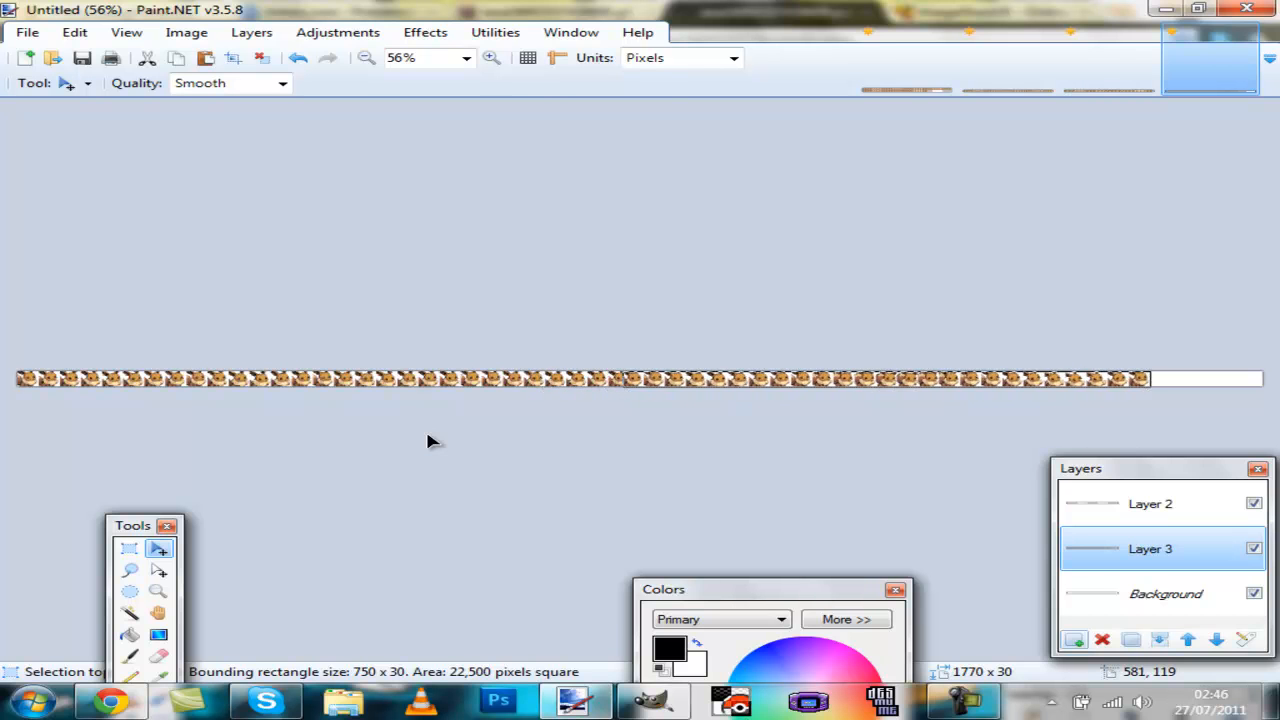
{"action": "key", "text": "ctrl+Right"}
{"action": "key", "text": "ctrl+Right"}
{"action": "key", "text": "ctrl+Right"}
{"action": "key", "text": "ctrl+Right"}
{"action": "key", "text": "ctrl+Right"}
{"action": "key", "text": "ctrl+Right"}
{"action": "key", "text": "ctrl+Right"}
{"action": "key", "text": "ctrl+Right"}
{"action": "key", "text": "ctrl+Right"}
{"action": "key", "text": "ctrl+Right"}
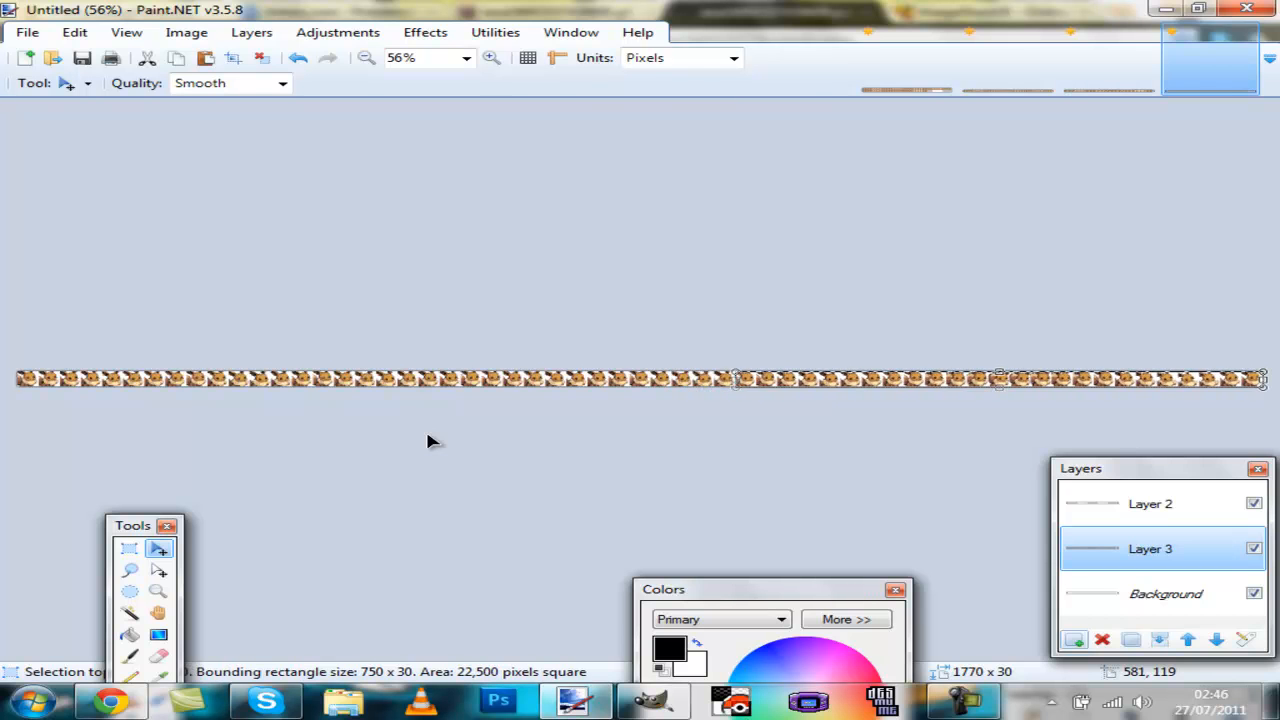
{"action": "key", "text": "ctrl+Right"}
{"action": "key", "text": "ctrl+Right"}
{"action": "key", "text": "ctrl+Right"}
Step: Check the join between the two rows and deselect the pasted row to place it
{"action": "scroll", "coordinate": [600, 400], "scroll_direction": "up", "scroll_amount": 5}
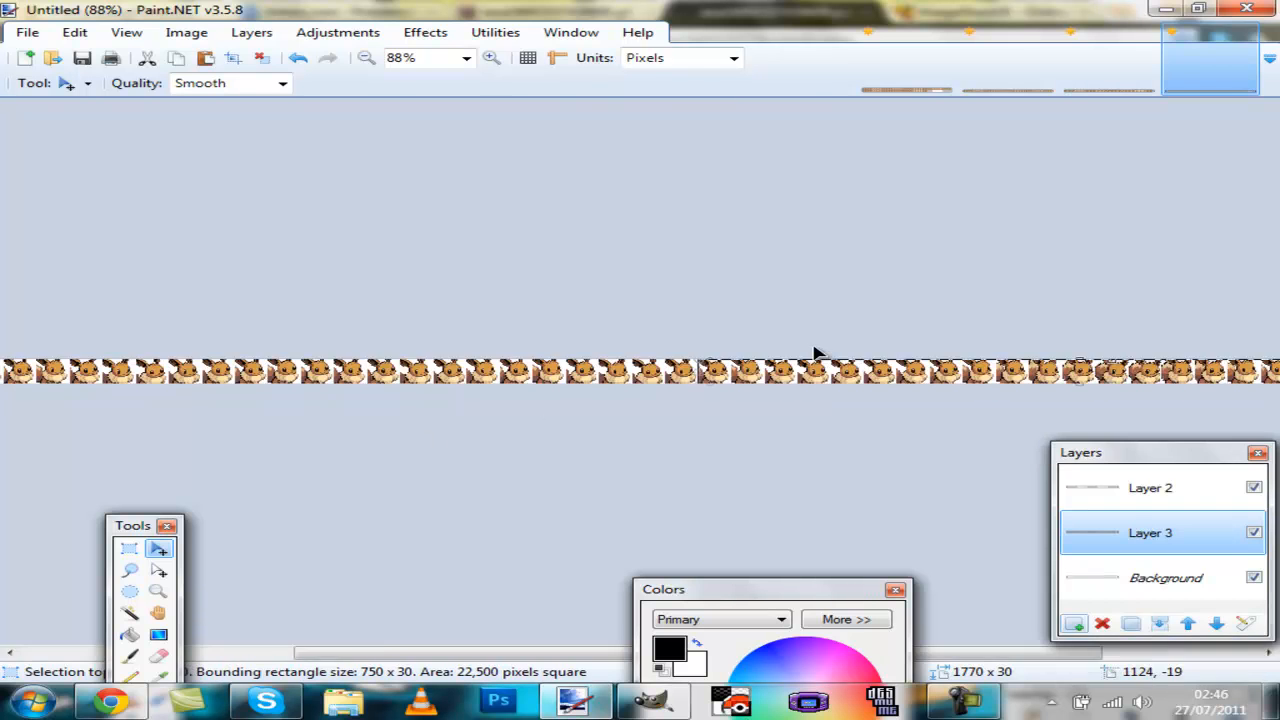
{"action": "scroll", "coordinate": [731, 465], "scroll_direction": "down", "scroll_amount": 6}
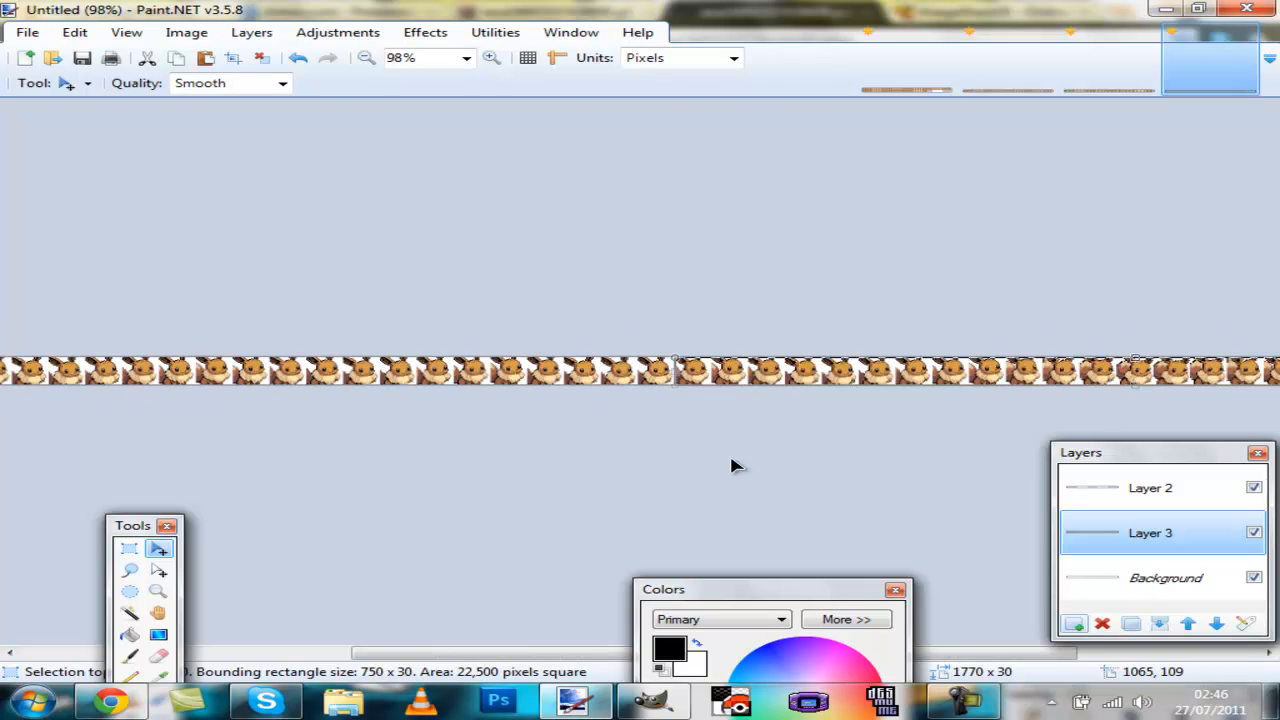
{"action": "scroll", "coordinate": [731, 465], "scroll_direction": "up", "scroll_amount": 1}
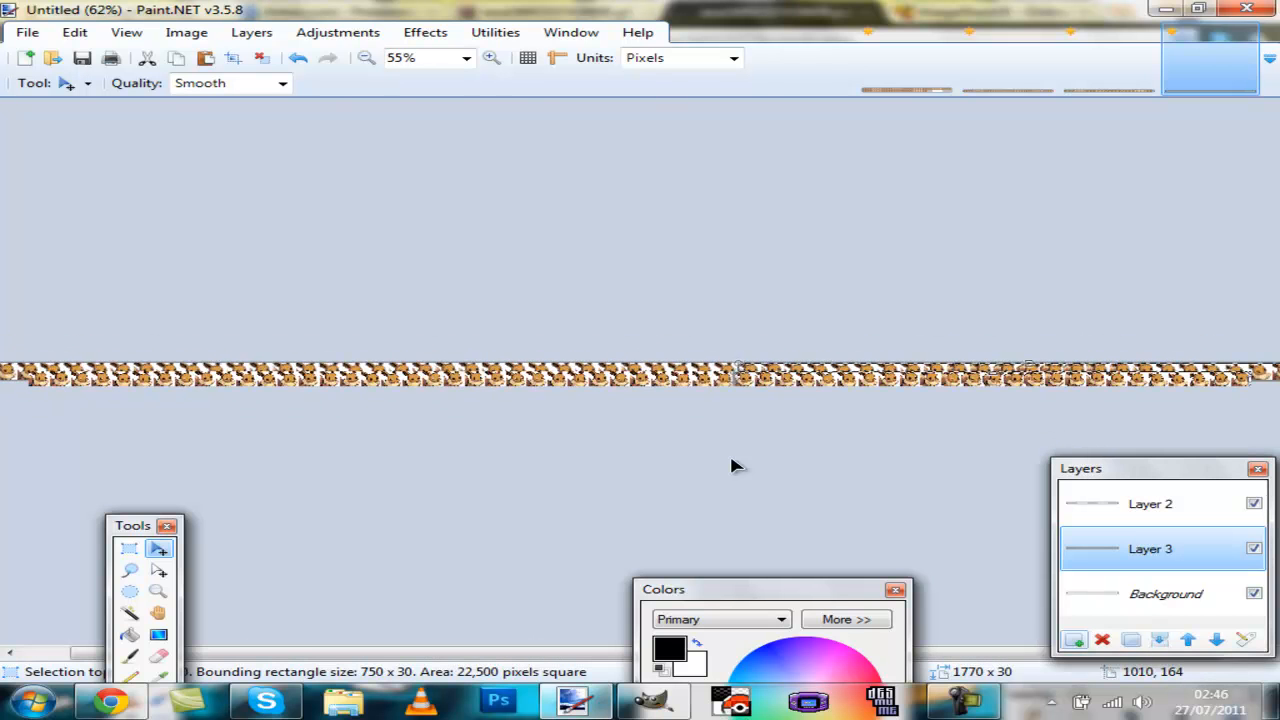
{"action": "scroll", "coordinate": [731, 465], "scroll_direction": "down", "scroll_amount": 1}
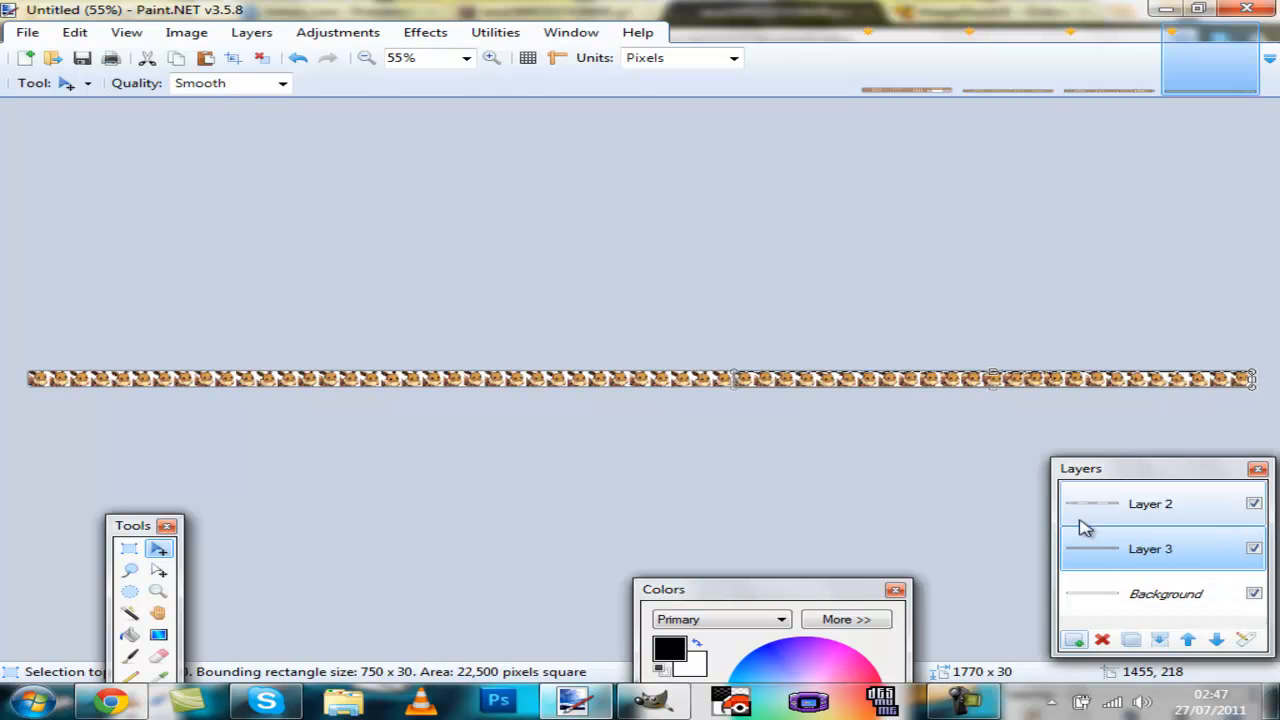
{"action": "left_click", "coordinate": [262, 57]}
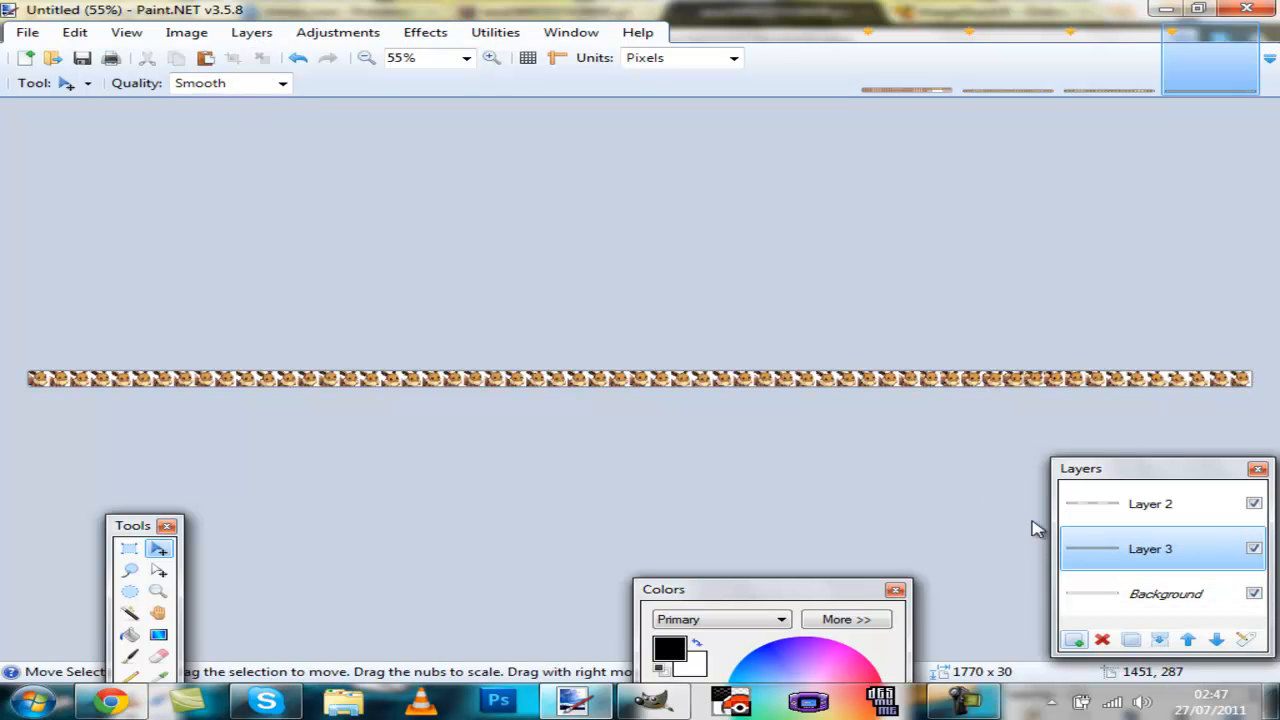
{"action": "left_click", "coordinate": [1122, 593]}
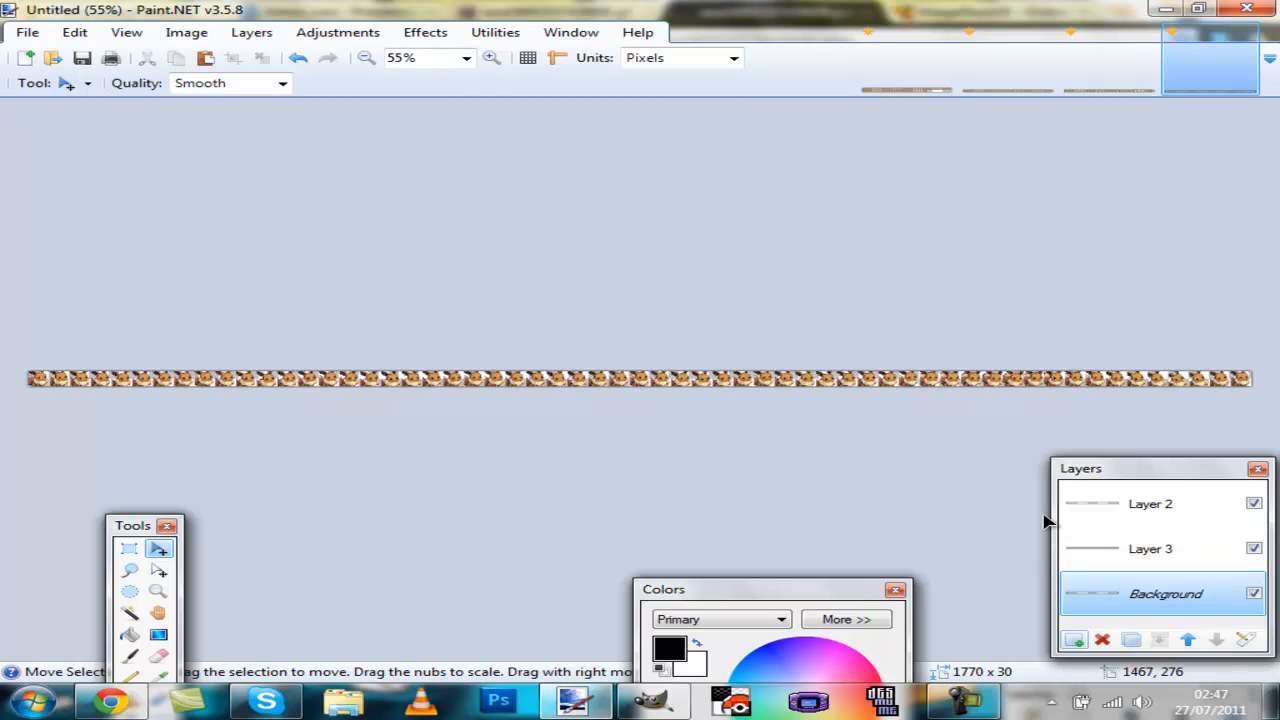
{"action": "scroll", "coordinate": [988, 486], "scroll_direction": "up", "scroll_amount": 3}
{"action": "scroll", "coordinate": [988, 486], "scroll_direction": "down", "scroll_amount": 1}
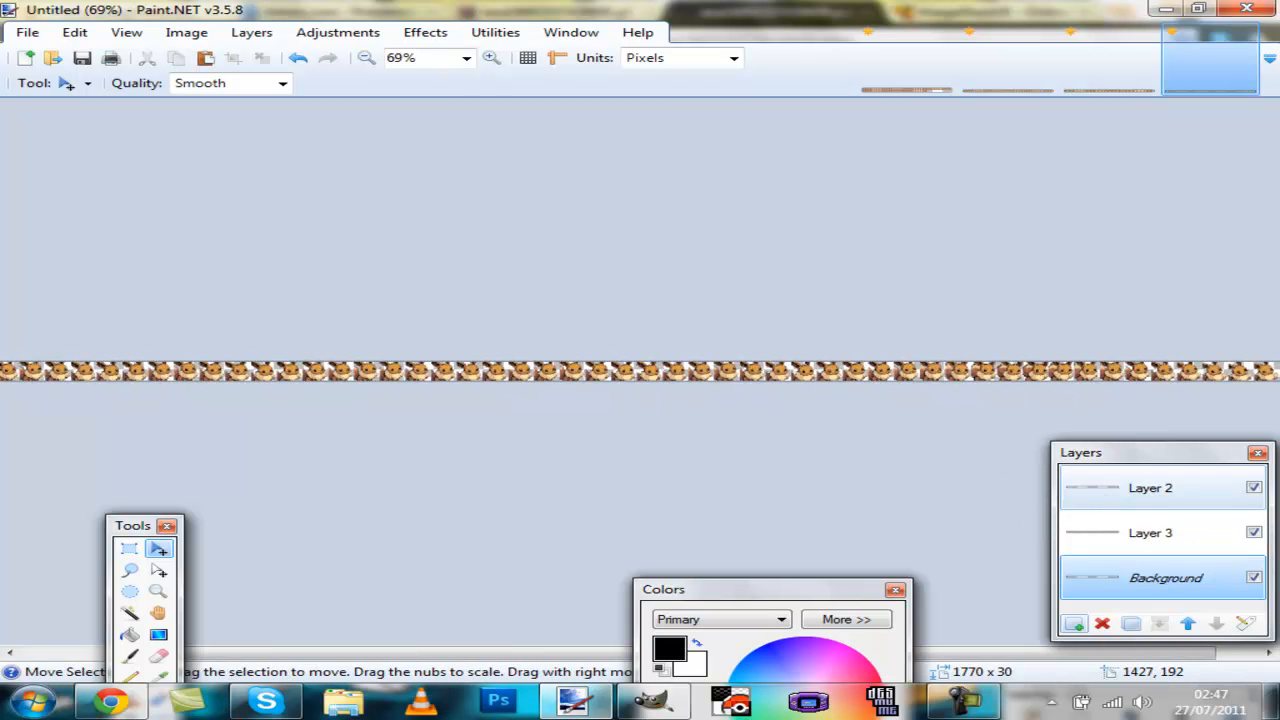
{"action": "left_click", "coordinate": [1200, 490]}
{"action": "scroll", "coordinate": [920, 450], "scroll_direction": "down", "scroll_amount": 1}
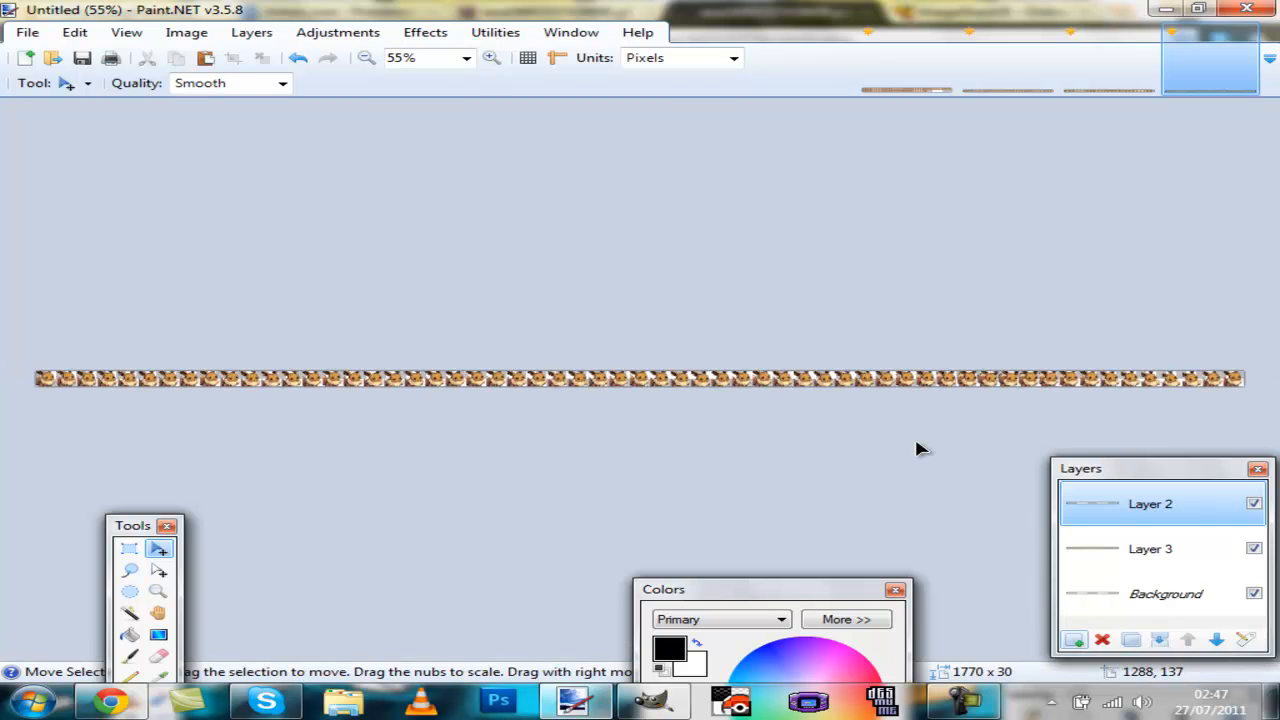
Step: Create a new 30 × 30 pixel image and zoom it to fit the window
{"action": "key", "text": "ctrl+n"}
{"action": "type", "text": "30"}
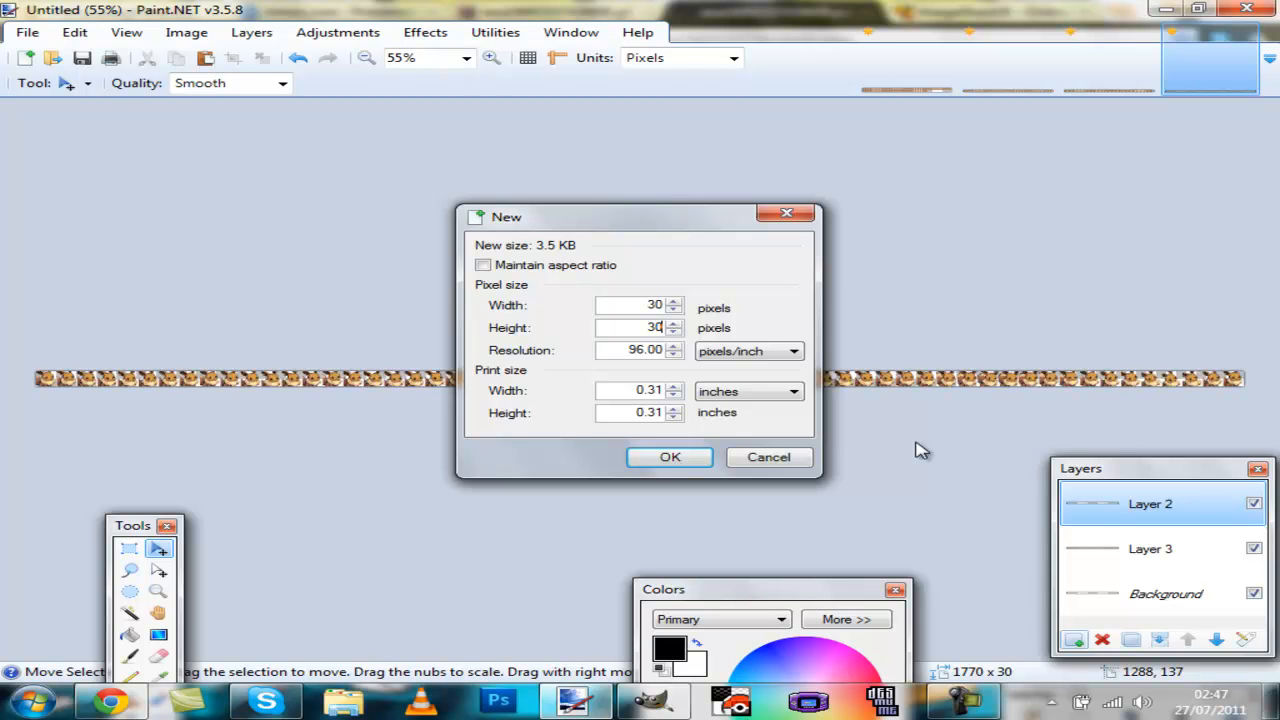
{"action": "key", "text": "Return"}
{"action": "key", "text": "ctrl+b"}
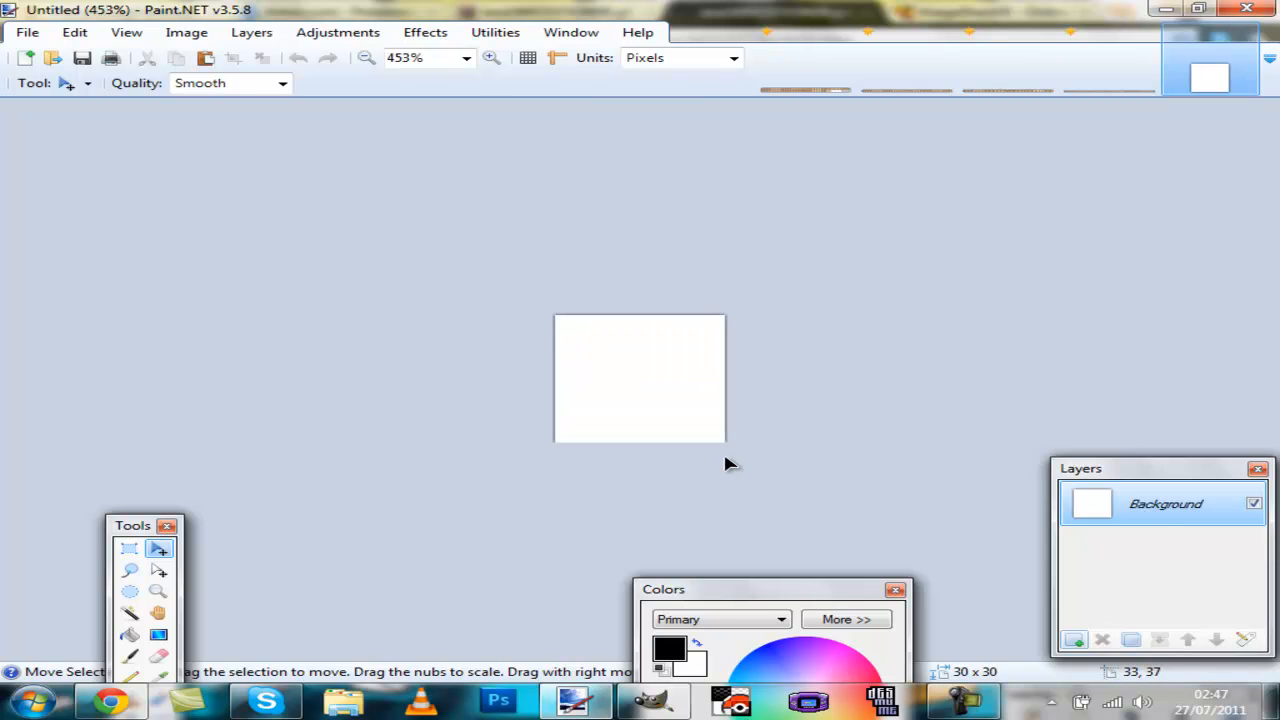
Step: Pick a purple primary colour and fill the new image with it using the Paint Bucket
{"action": "left_click", "coordinate": [803, 660]}
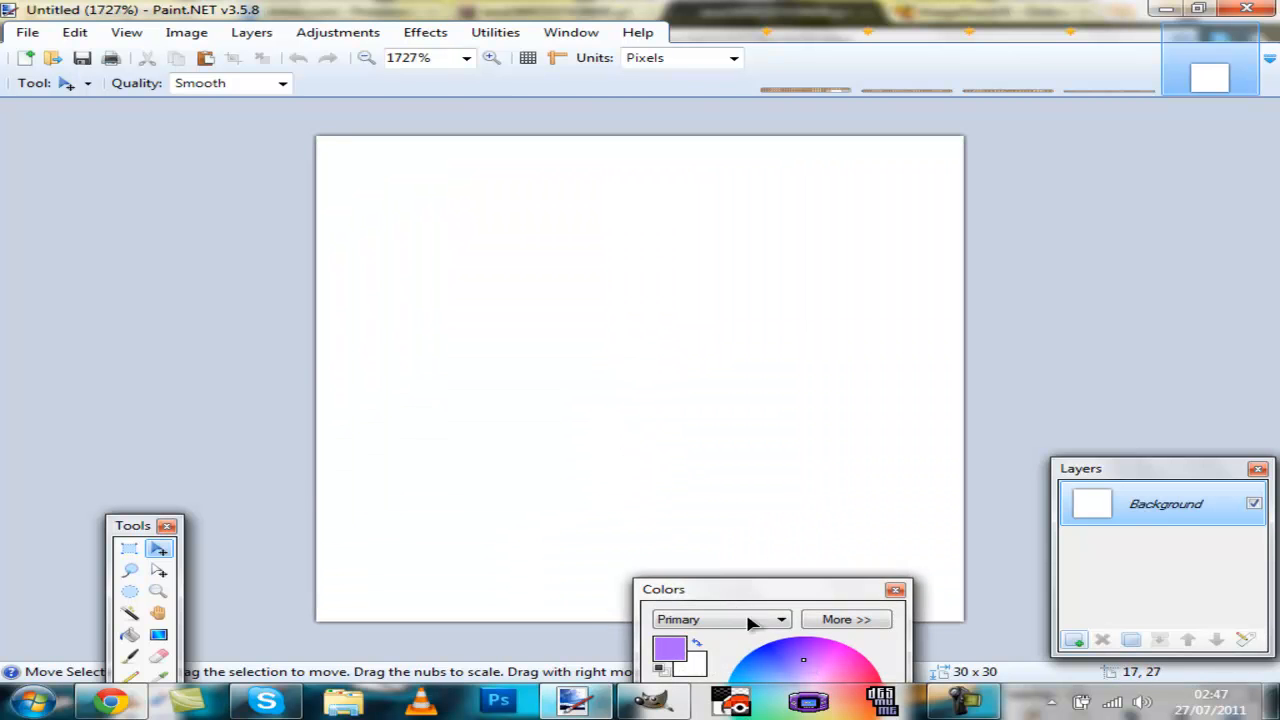
{"action": "key", "text": "f"}
{"action": "left_click", "coordinate": [476, 403]}
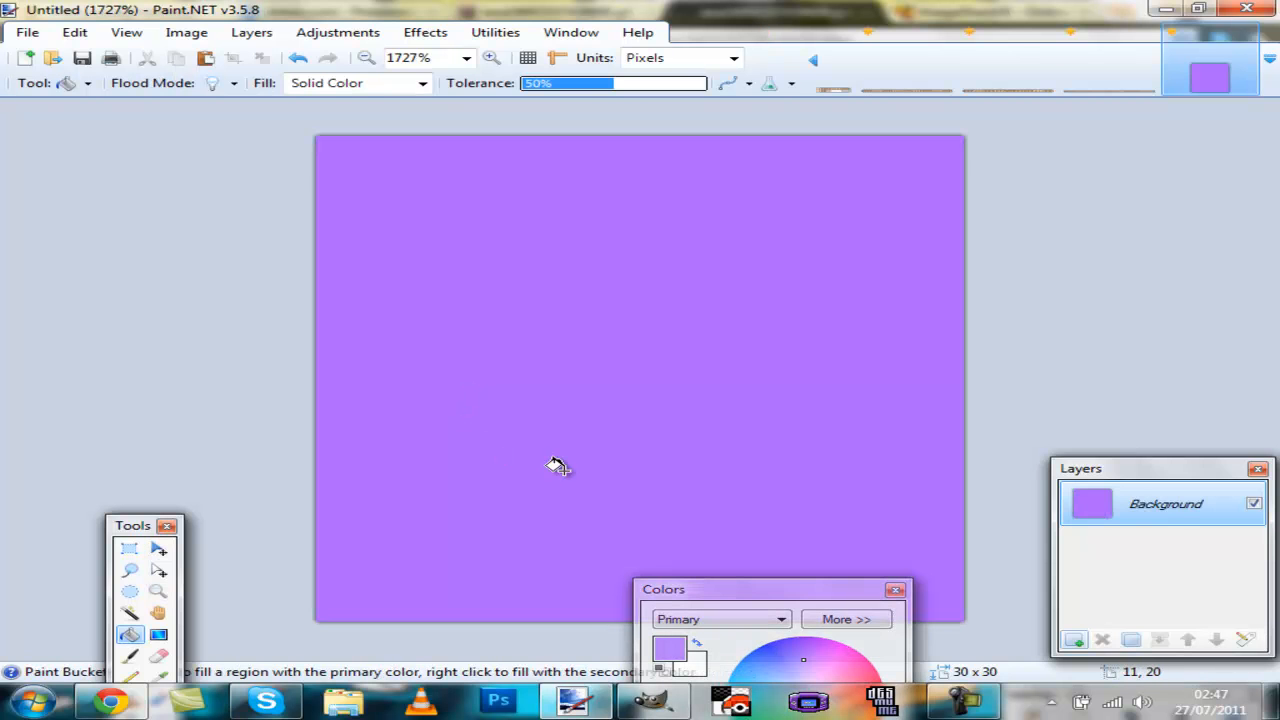
Step: Show the pixel grid and draw white pixel marks along the bottom of the purple tile with the Pencil
{"action": "left_click", "coordinate": [527, 57]}
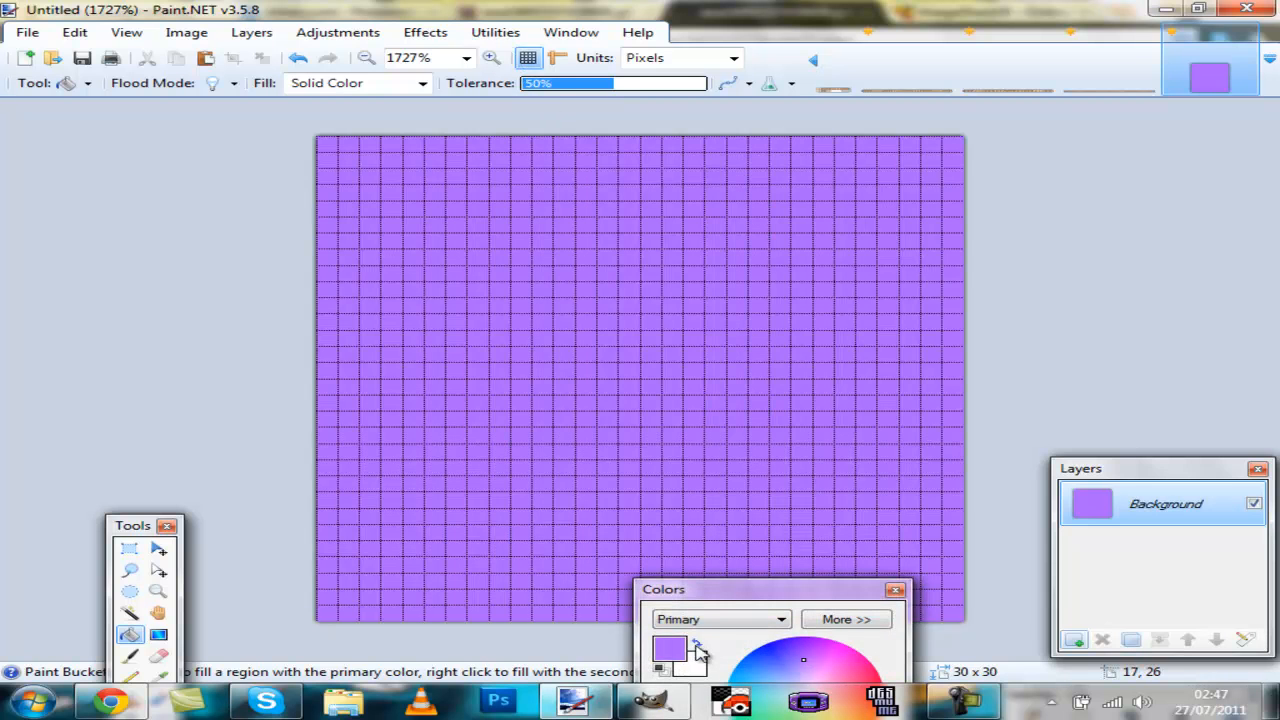
{"action": "left_click", "coordinate": [697, 646]}
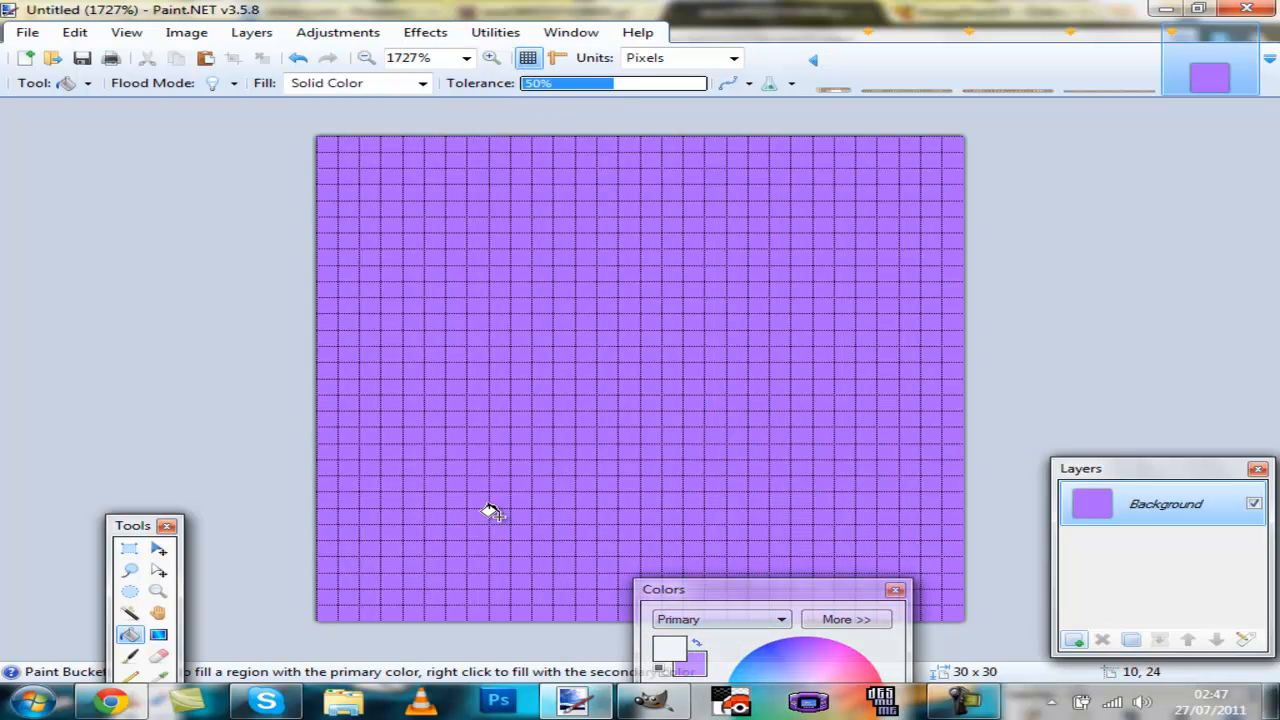
{"action": "key", "text": "p"}
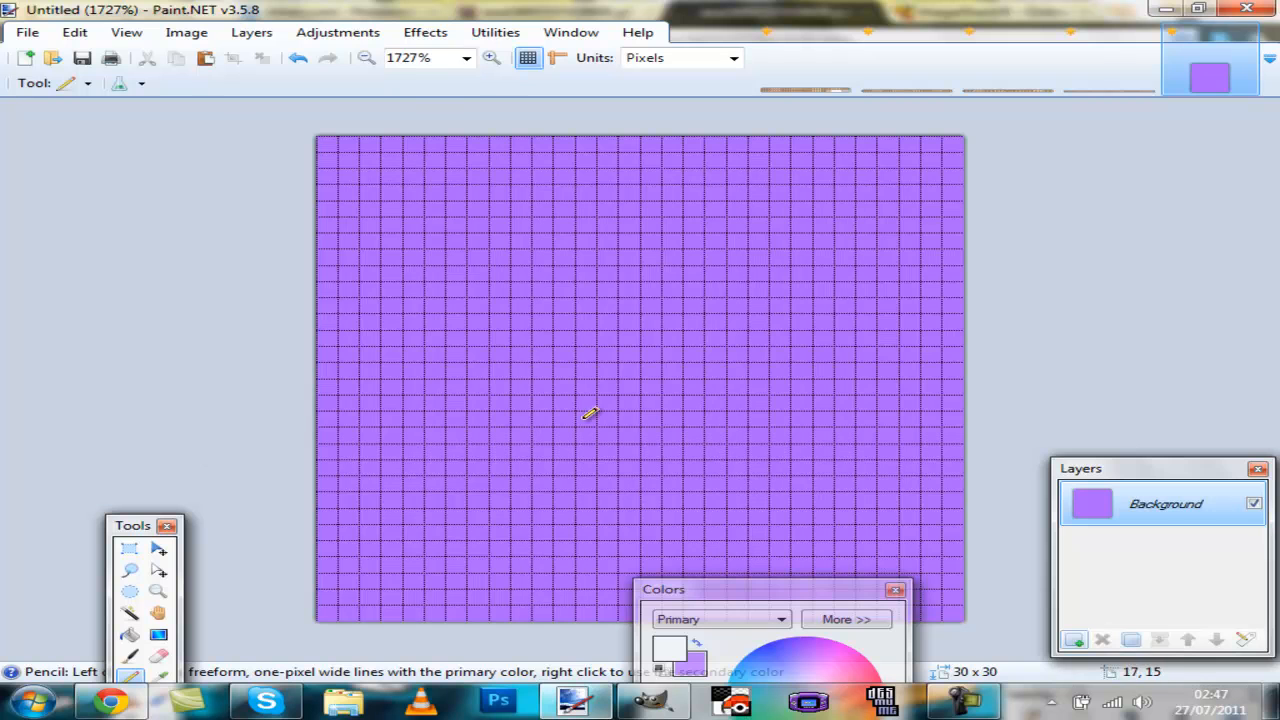
{"action": "mouse_move", "coordinate": [360, 584]}
{"action": "left_mouse_down"}
{"action": "mouse_move", "coordinate": [407, 551]}
{"action": "mouse_move", "coordinate": [422, 512]}
{"action": "mouse_move", "coordinate": [436, 598]}
{"action": "left_mouse_up"}
{"action": "left_click", "coordinate": [478, 565]}
{"action": "mouse_move", "coordinate": [516, 549]}
{"action": "left_mouse_down"}
{"action": "mouse_move", "coordinate": [570, 549]}
{"action": "mouse_move", "coordinate": [606, 516]}
{"action": "left_mouse_up"}
{"action": "left_click_drag", "start_coordinate": [516, 532], "coordinate": [521, 500]}
{"action": "left_click", "coordinate": [500, 581]}
{"action": "mouse_move", "coordinate": [584, 581]}
{"action": "left_mouse_down"}
{"action": "mouse_move", "coordinate": [606, 612]}
{"action": "mouse_move", "coordinate": [522, 582]}
{"action": "left_mouse_up"}
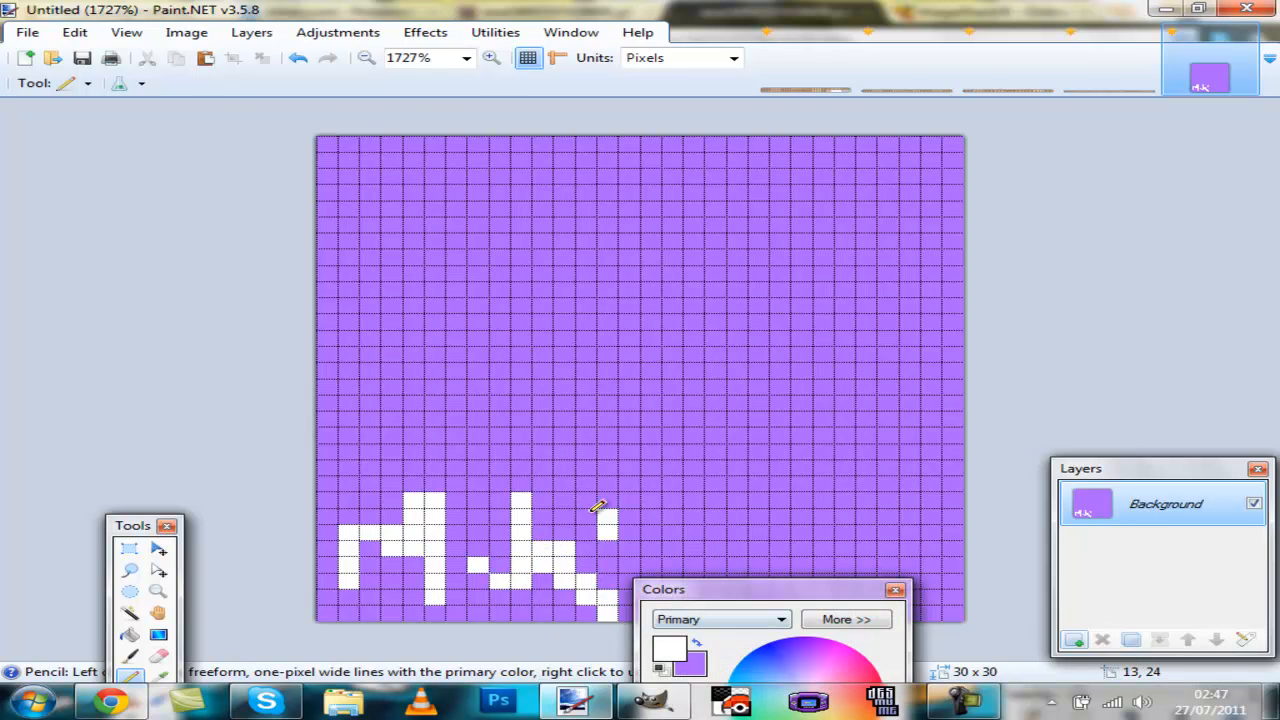
Step: Select the purple background of the tile with the Magic Wand and delete it
{"action": "key", "text": "s"}
{"action": "key", "text": "s"}
{"action": "key", "text": "s"}
{"action": "key", "text": "s"}
{"action": "left_click", "coordinate": [701, 449]}
{"action": "key", "text": "Delete"}
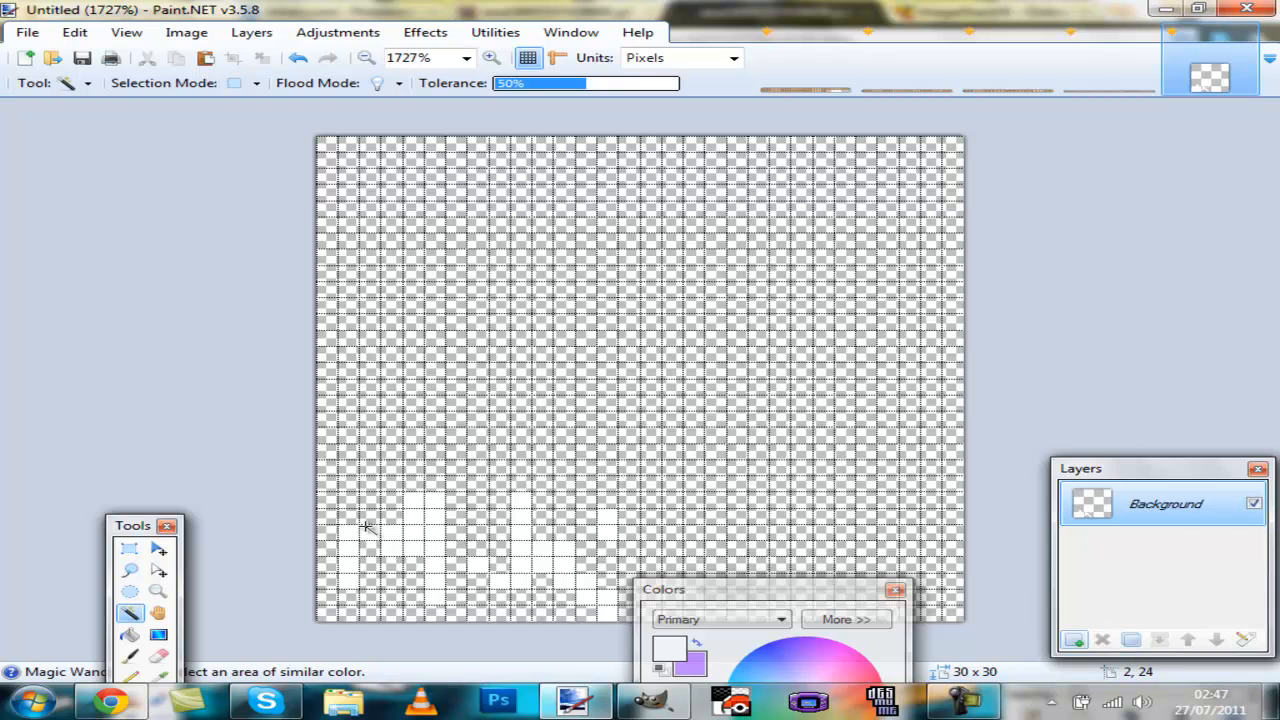
Step: Draw a black outline around the white marks on the tile with the Pencil
{"action": "key", "text": "p"}
{"action": "left_click", "coordinate": [655, 670]}
{"action": "mouse_move", "coordinate": [355, 583]}
{"action": "left_mouse_down"}
{"action": "mouse_move", "coordinate": [309, 537]}
{"action": "mouse_move", "coordinate": [607, 612]}
{"action": "mouse_move", "coordinate": [345, 530]}
{"action": "left_mouse_up"}
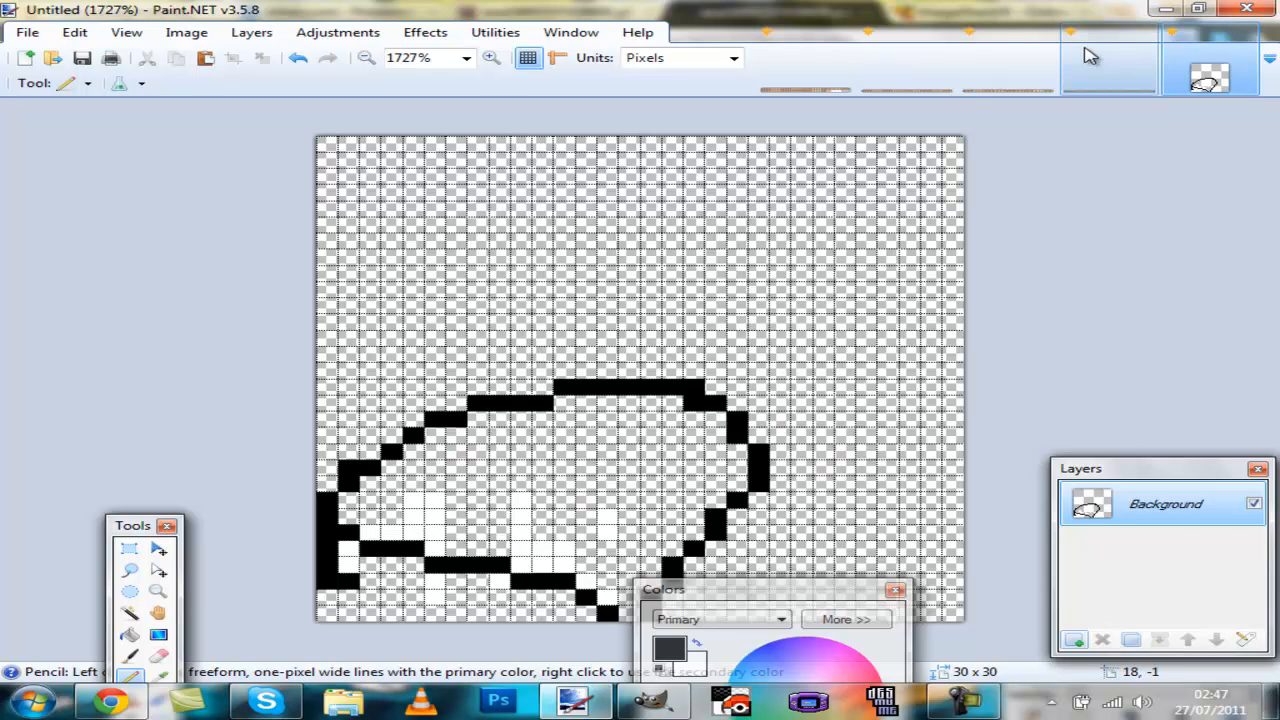
Step: Create a new 1770 × 30 pixel image using the Eevee strip's size
{"action": "left_click", "coordinate": [1109, 68]}
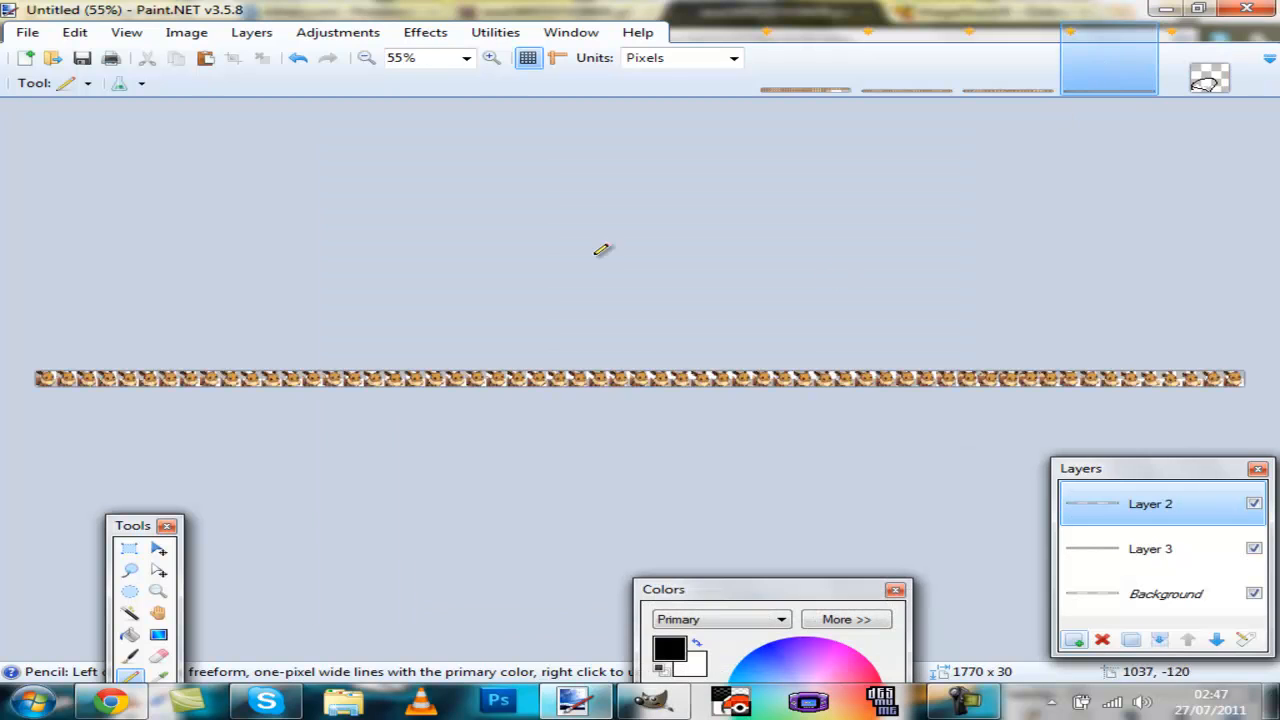
{"action": "key", "text": "ctrl+a"}
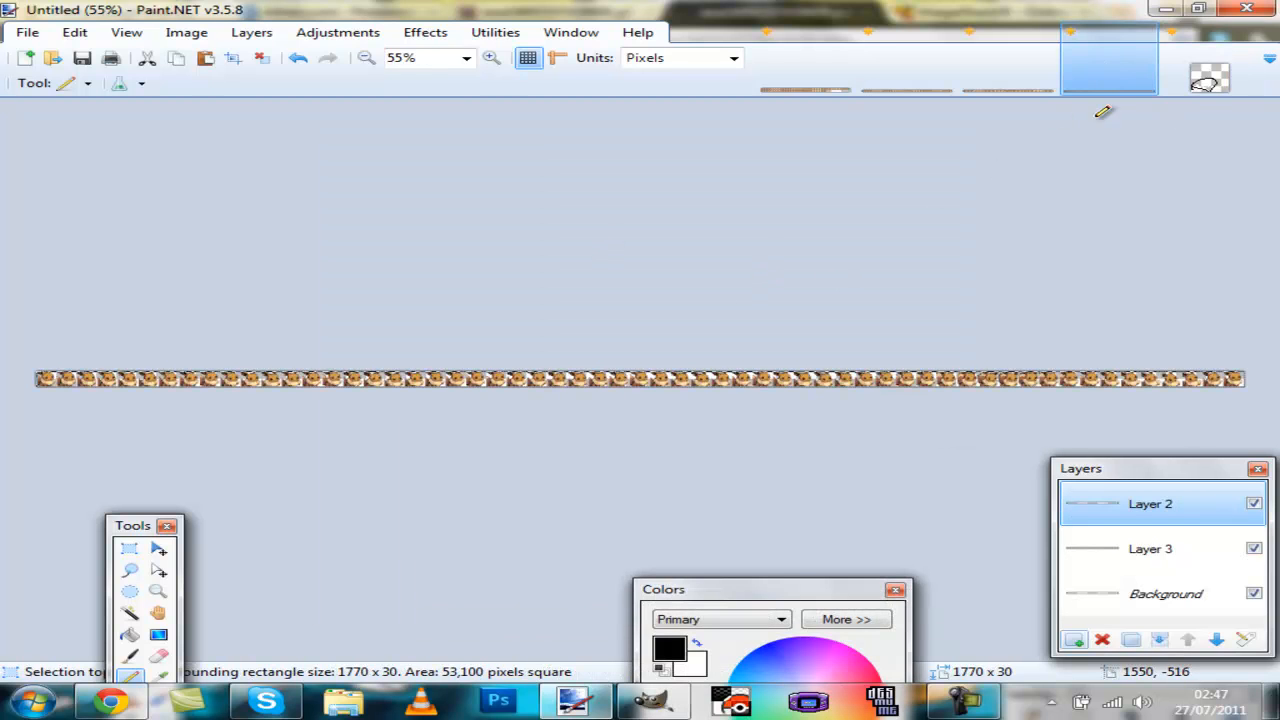
{"action": "left_click", "coordinate": [1208, 85]}
{"action": "key", "text": "ctrl+n"}
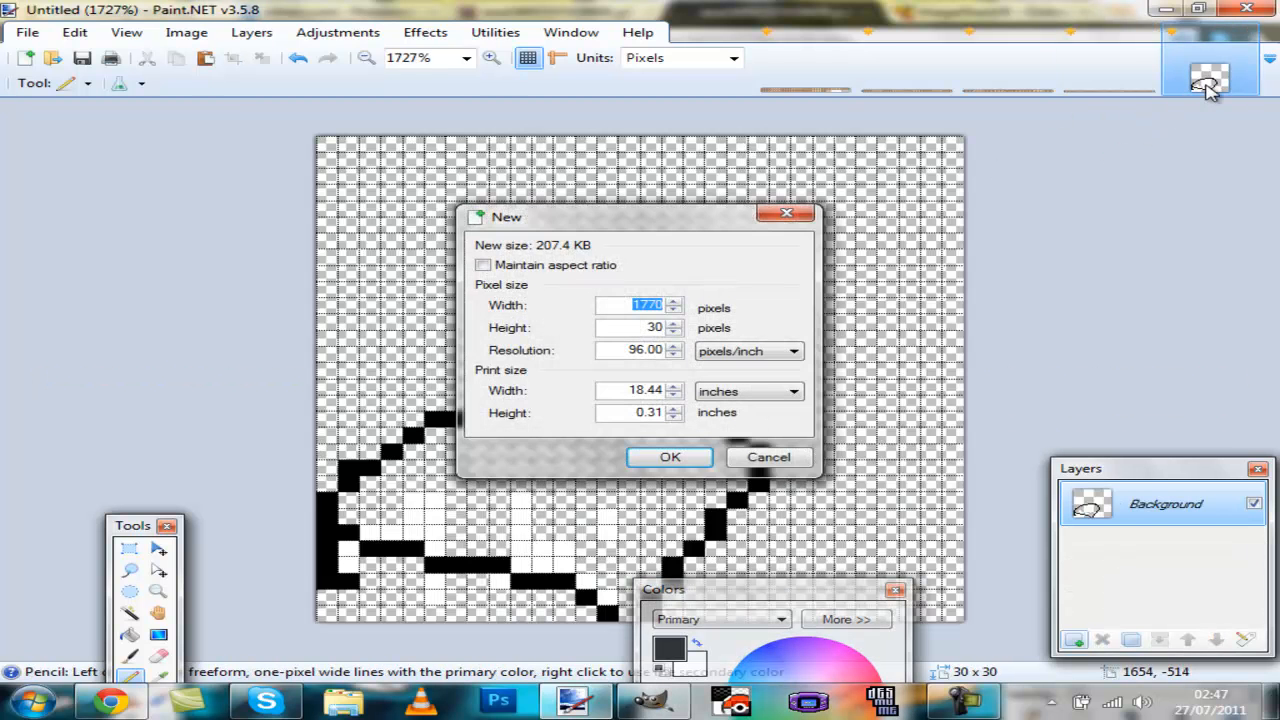
{"action": "key", "text": "Return"}
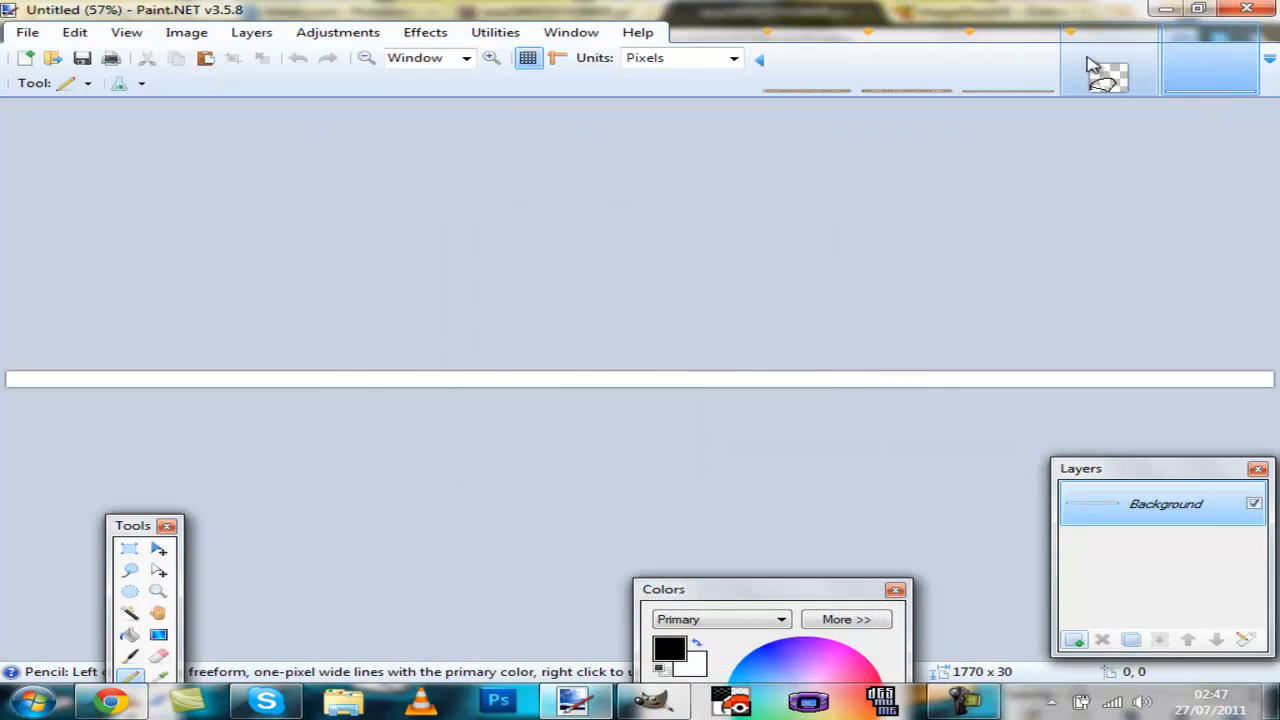
Step: Copy the whole 30 × 30 tile and paste it at the left end of the new 1770 × 30 image
{"action": "left_click", "coordinate": [1115, 78]}
{"action": "key", "text": "ctrl+a"}
{"action": "key", "text": "ctrl+c"}
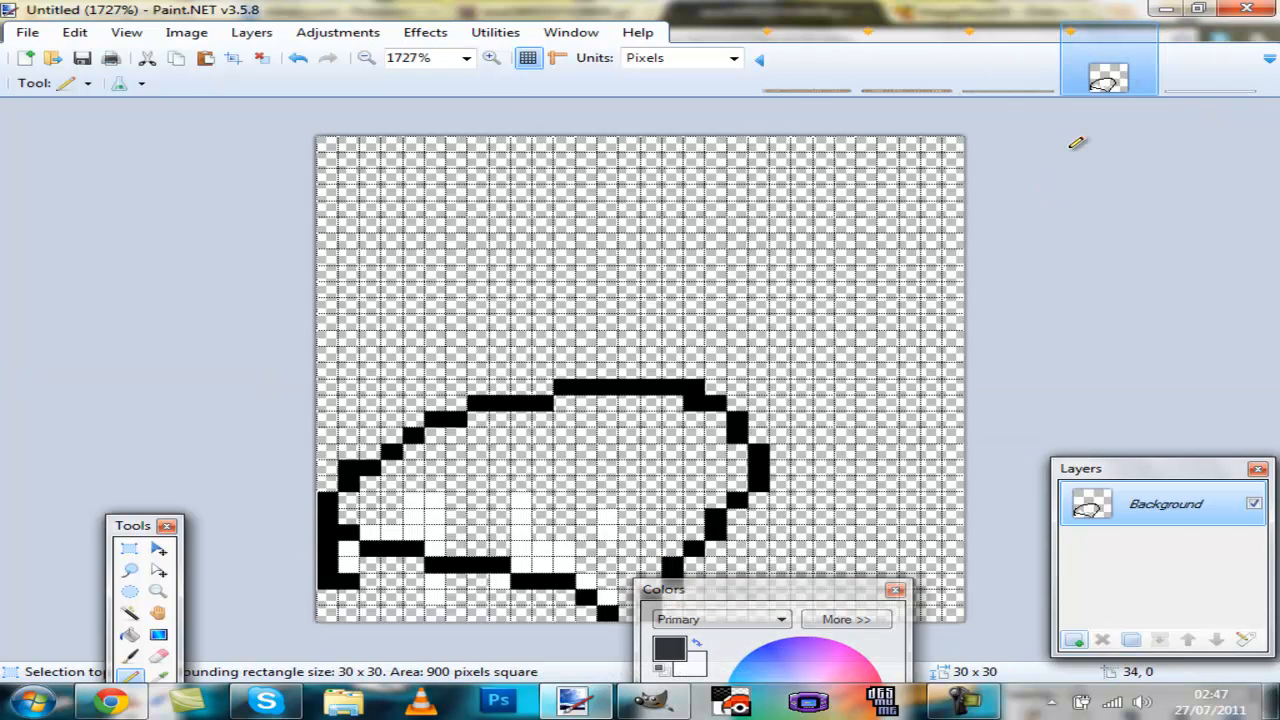
{"action": "left_click", "coordinate": [1222, 77]}
{"action": "key", "text": "ctrl+v"}
{"action": "scroll", "coordinate": [80, 458], "scroll_direction": "up", "scroll_amount": 15}
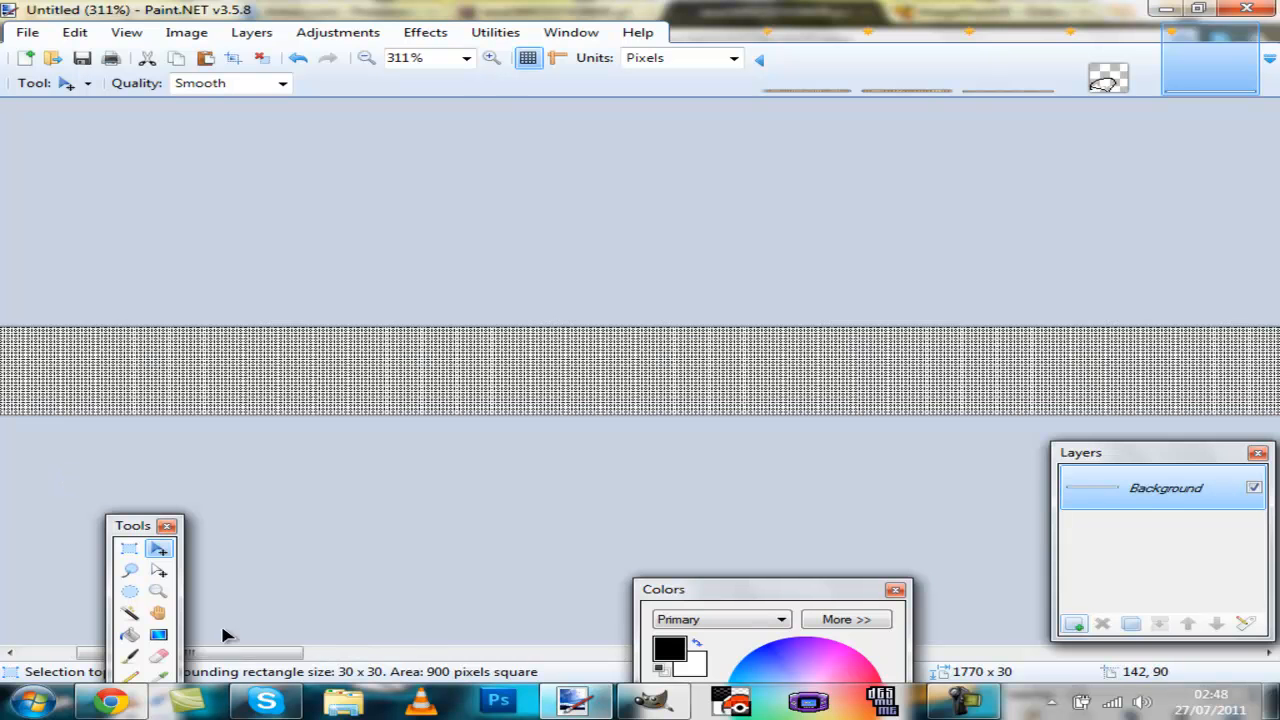
{"action": "left_click_drag", "start_coordinate": [230, 654], "coordinate": [150, 654]}
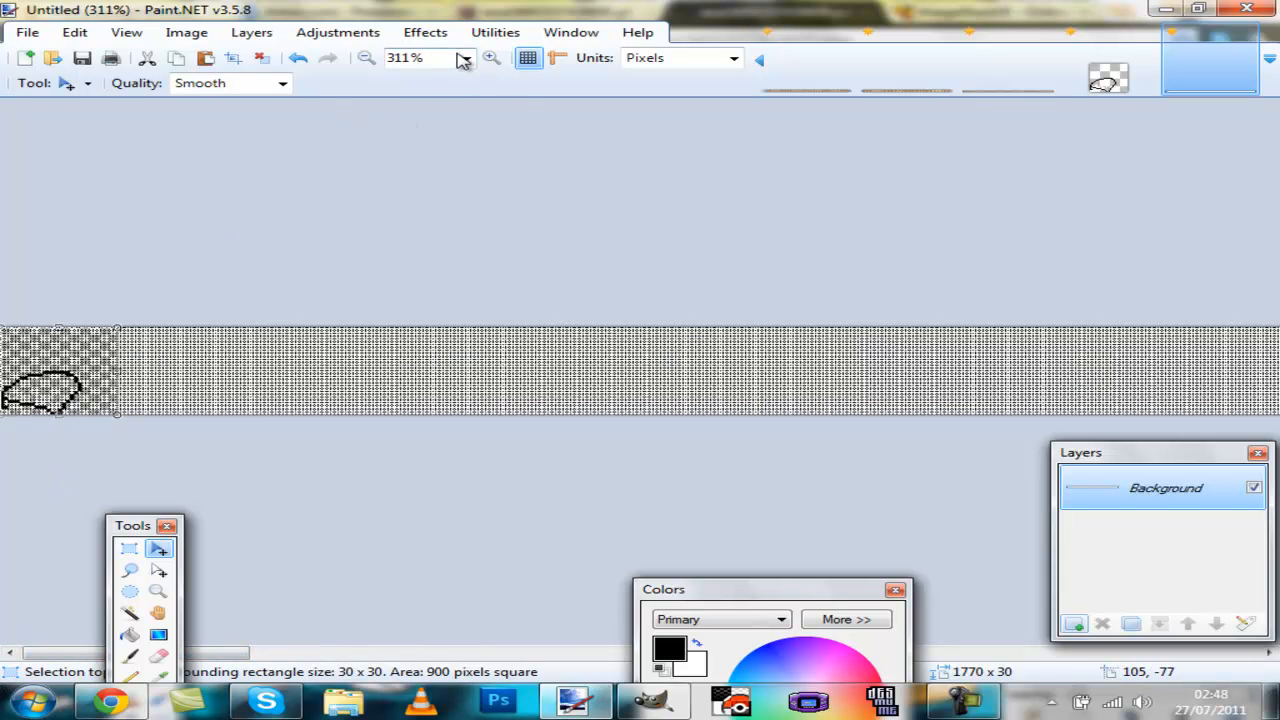
Step: Paste three more copies of the tile, nudging each 30 pixels right so they sit side by side
{"action": "left_click", "coordinate": [526, 68]}
{"action": "key", "text": "ctrl+v"}
{"action": "key", "text": "ctrl+Right"}
{"action": "key", "text": "ctrl+Right"}
{"action": "key", "text": "ctrl+Right"}
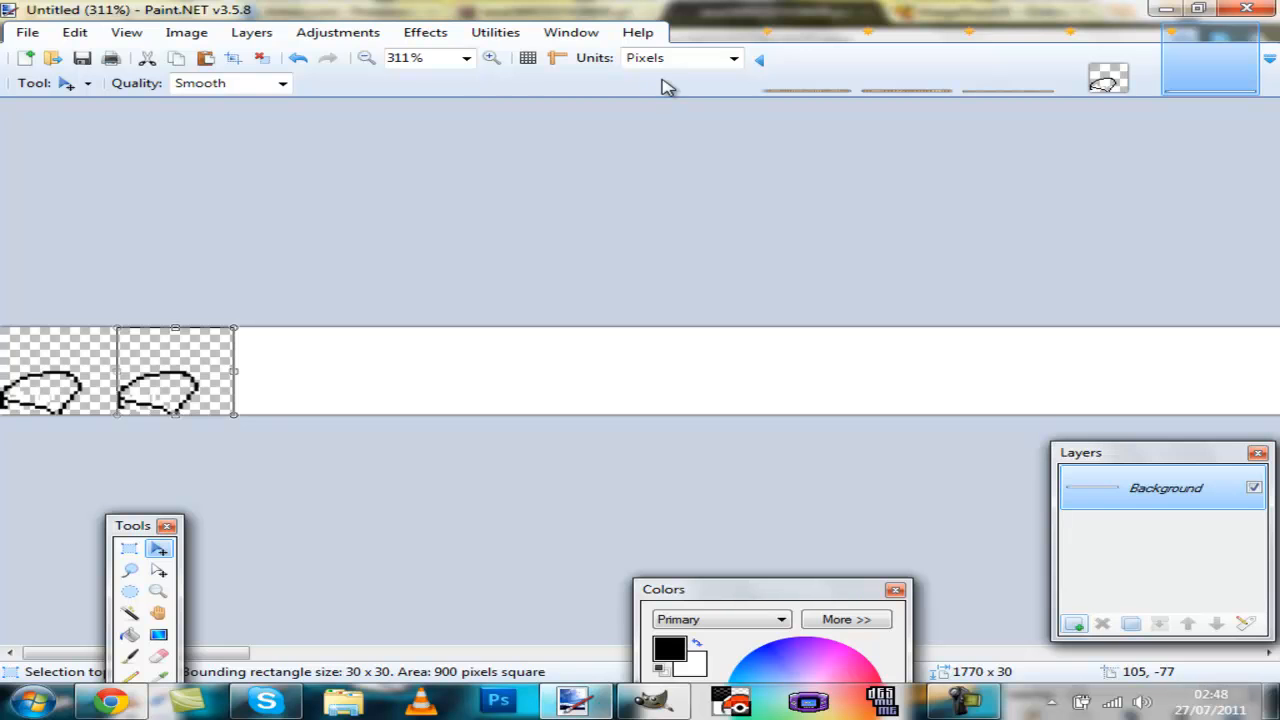
{"action": "key", "text": "ctrl+v"}
{"action": "key", "text": "ctrl+Right"}
{"action": "key", "text": "ctrl+Right"}
{"action": "key", "text": "ctrl+Right"}
{"action": "key", "text": "ctrl+v"}
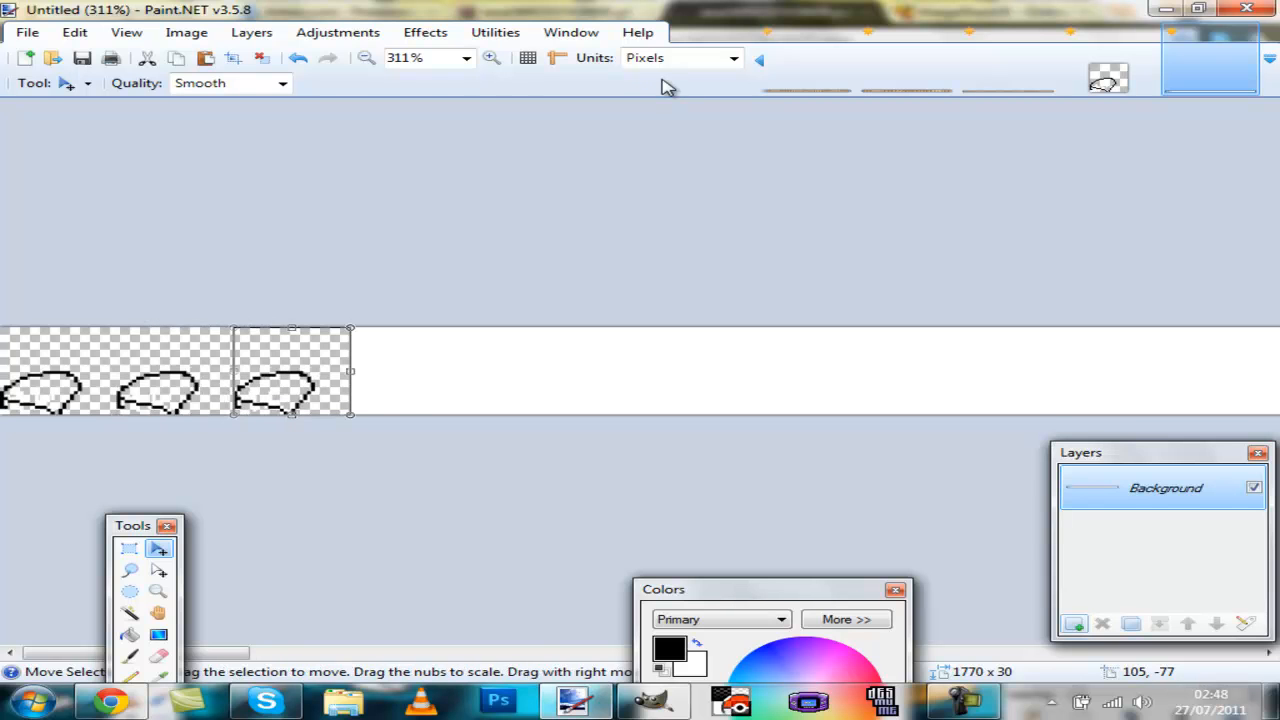
{"action": "key", "text": "ctrl+Right"}
{"action": "key", "text": "ctrl+Right"}
{"action": "key", "text": "ctrl+Right"}
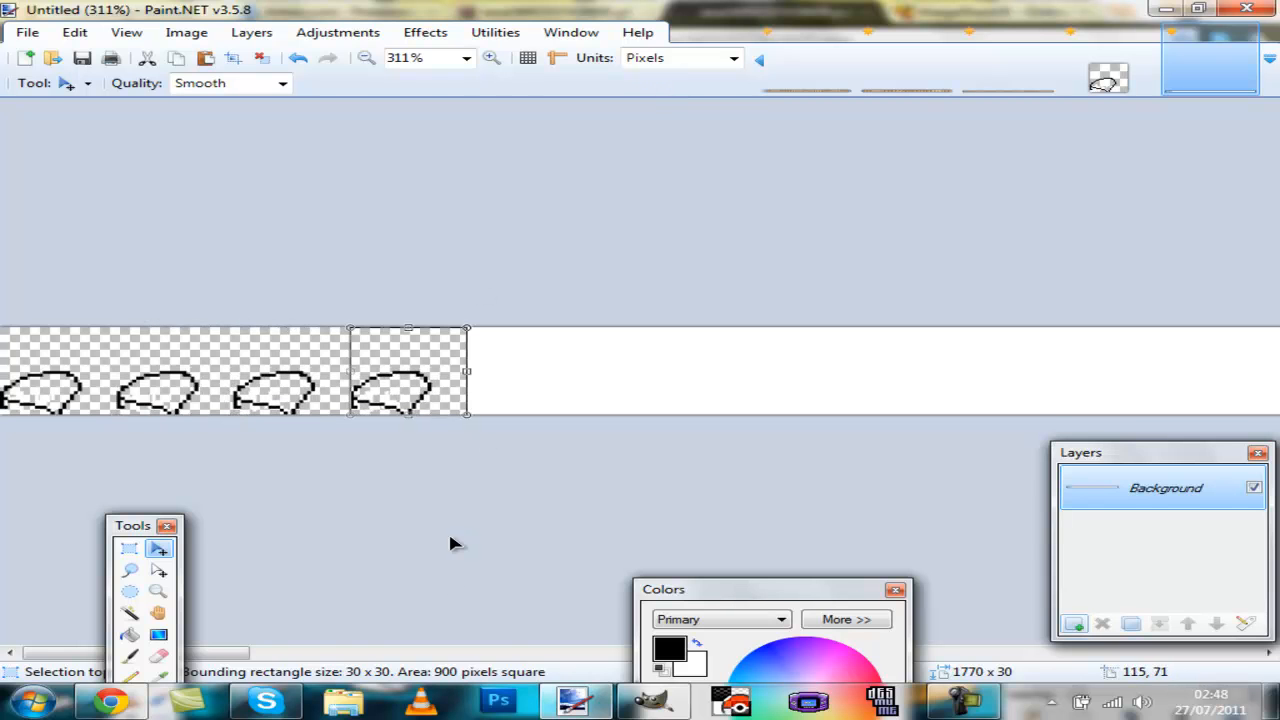
Step: Close the 30 × 30 tile image without saving
{"action": "left_click_drag", "start_coordinate": [230, 655], "coordinate": [40, 610]}
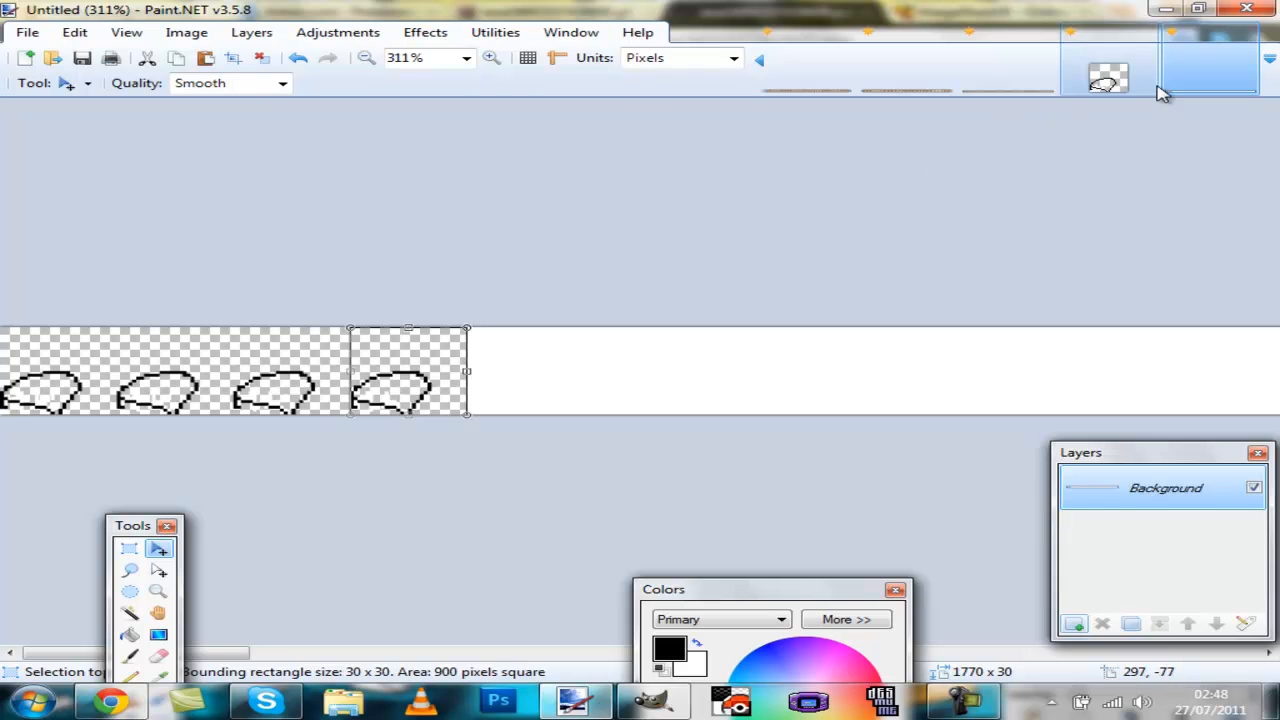
{"action": "left_click", "coordinate": [654, 378]}
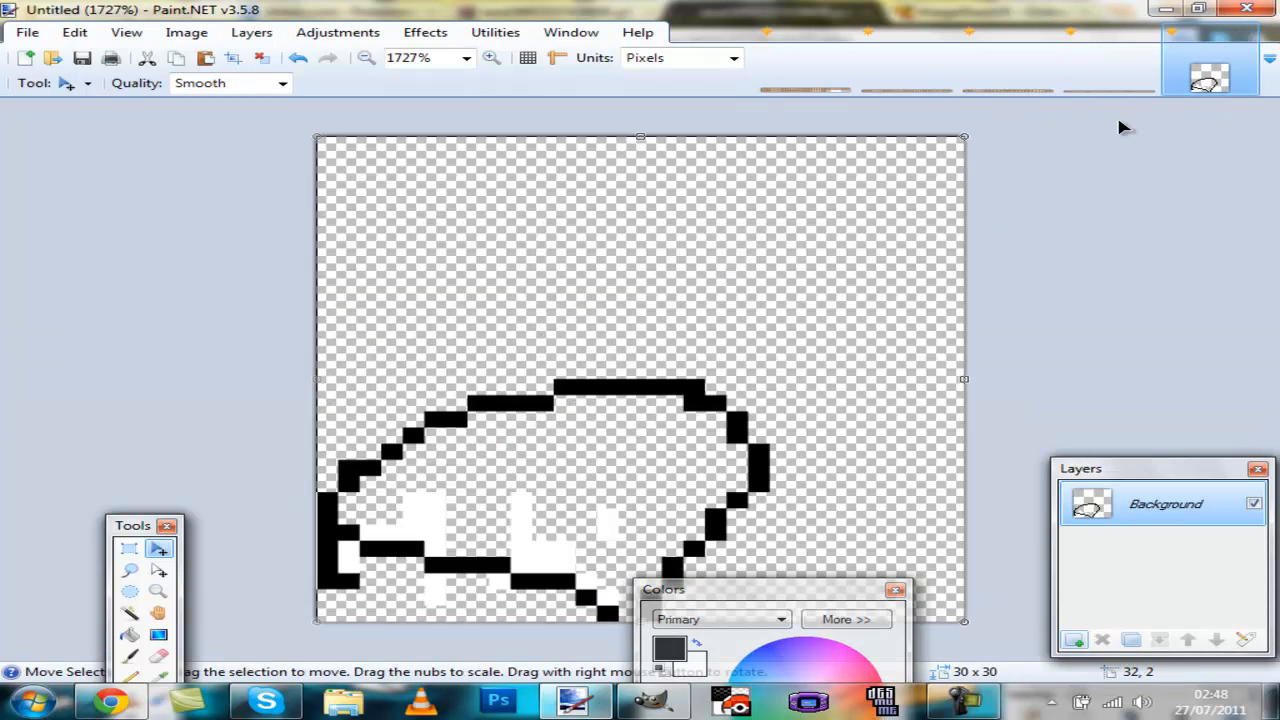
{"action": "left_click", "coordinate": [1245, 32]}
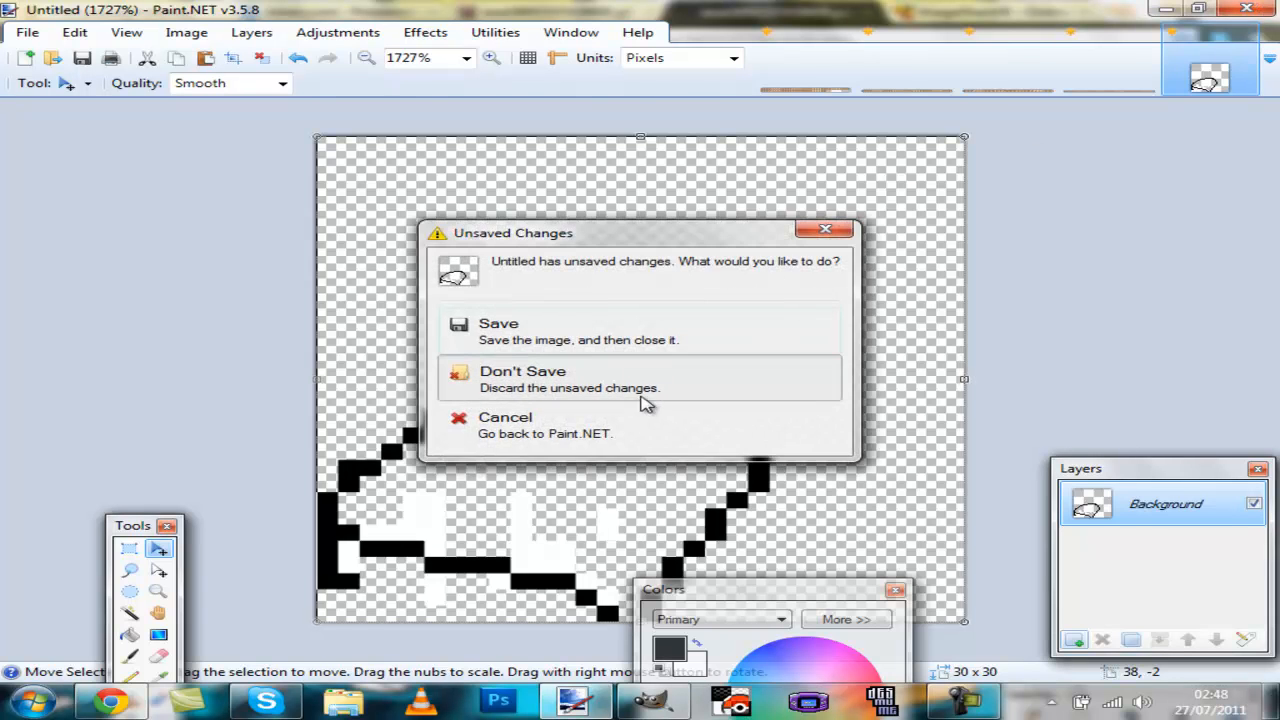
{"action": "left_click", "coordinate": [650, 390]}
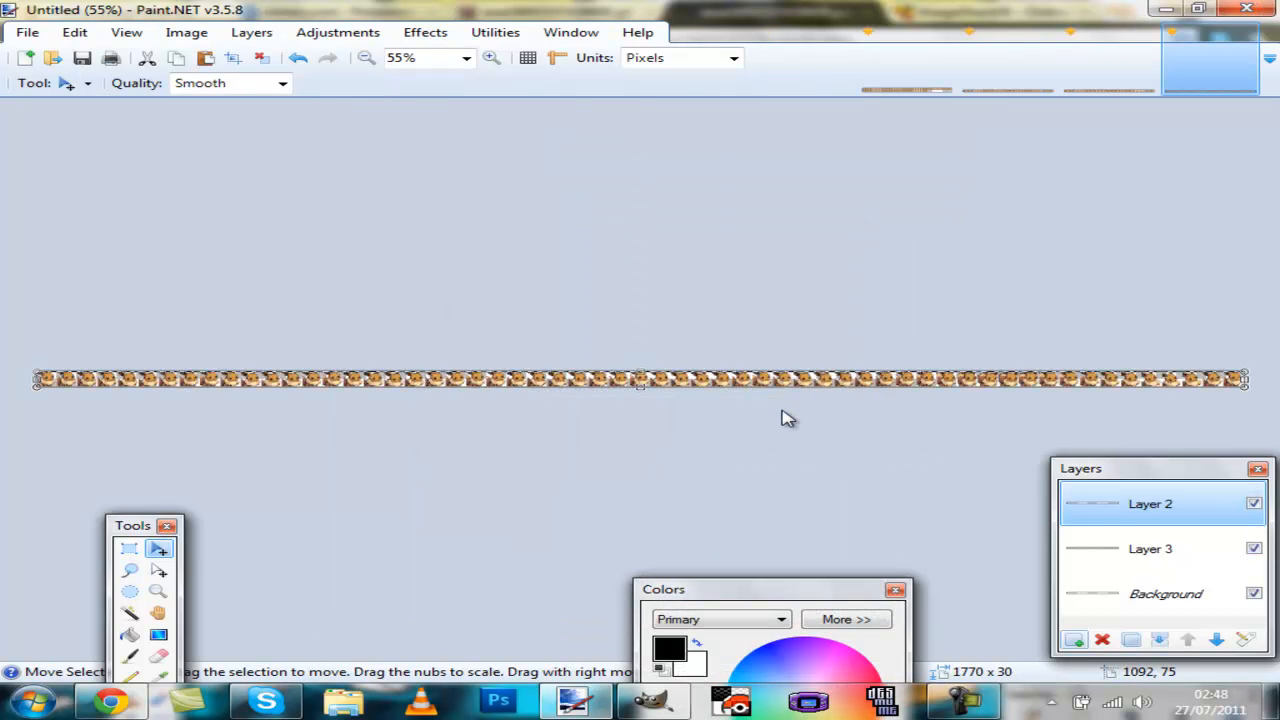
Step: Open miten-name-animate.png from the My Pictures folder
{"action": "key", "text": "ctrl+o"}
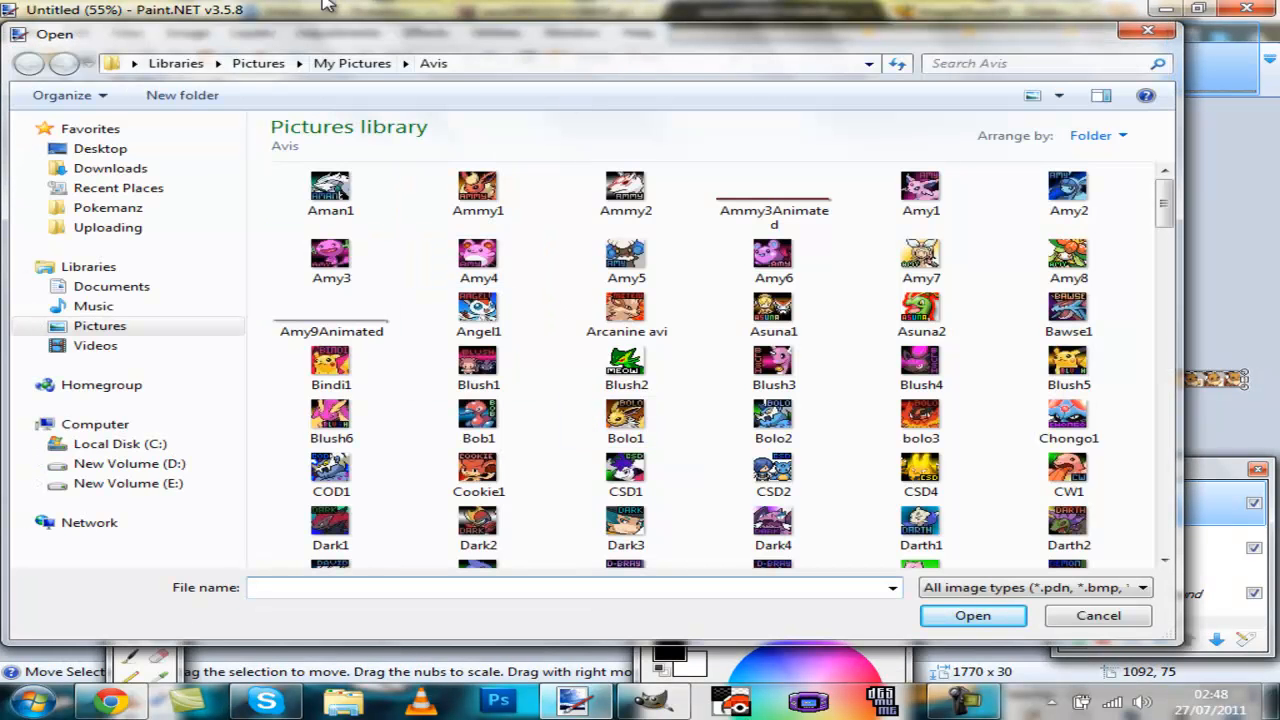
{"action": "left_click", "coordinate": [355, 64]}
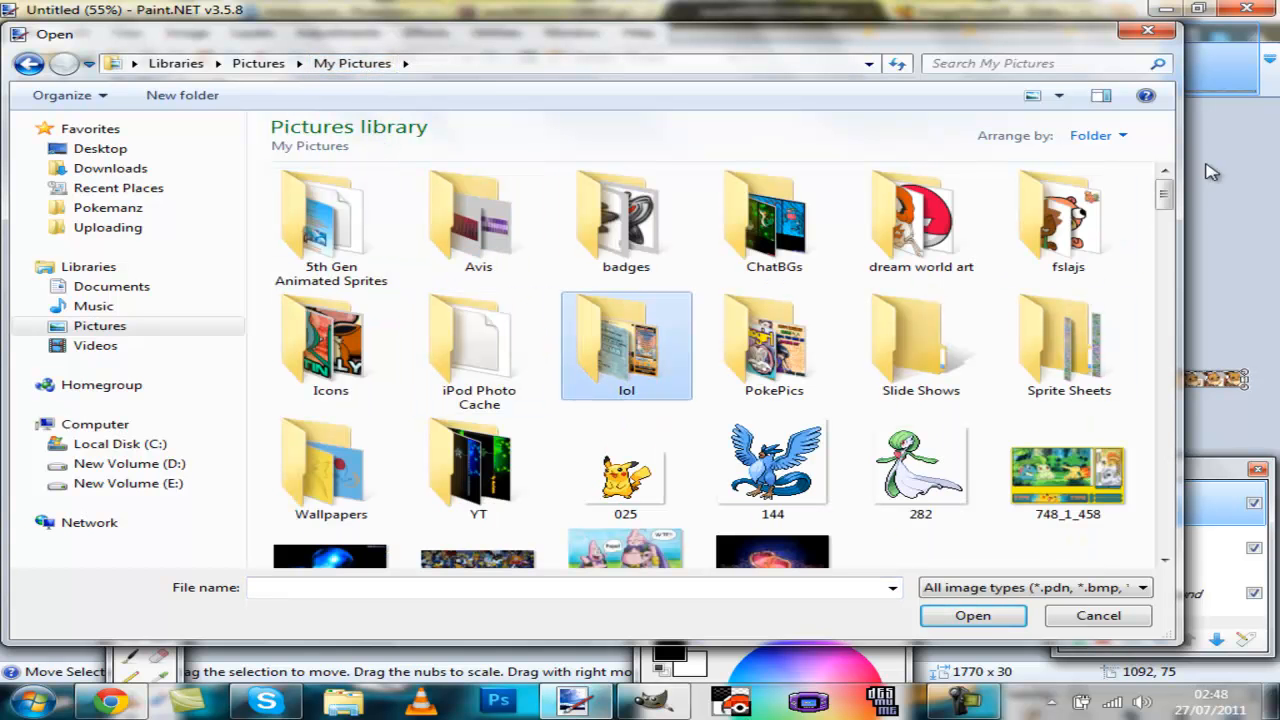
{"action": "left_click_drag", "start_coordinate": [1165, 195], "coordinate": [1168, 258]}
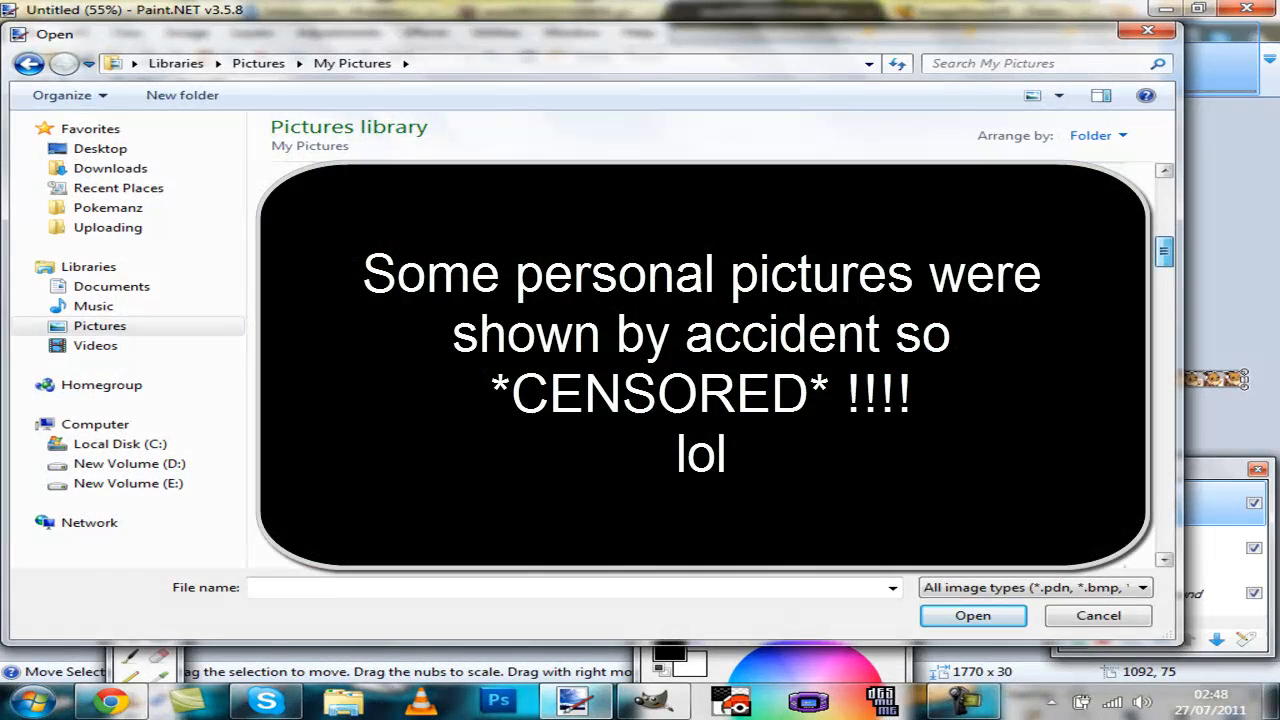
{"action": "key", "text": "m"}
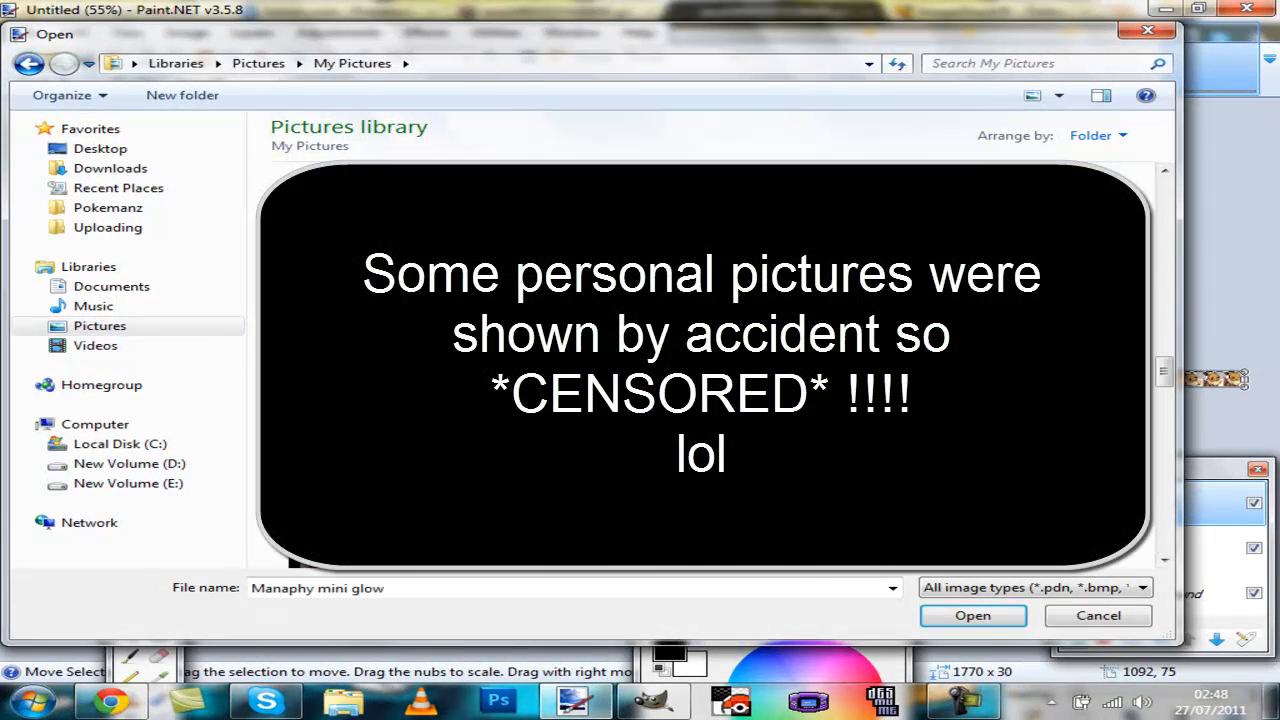
{"action": "scroll", "coordinate": [703, 365], "scroll_direction": "down", "scroll_amount": 4}
{"action": "scroll", "coordinate": [703, 365], "scroll_direction": "up", "scroll_amount": 13}
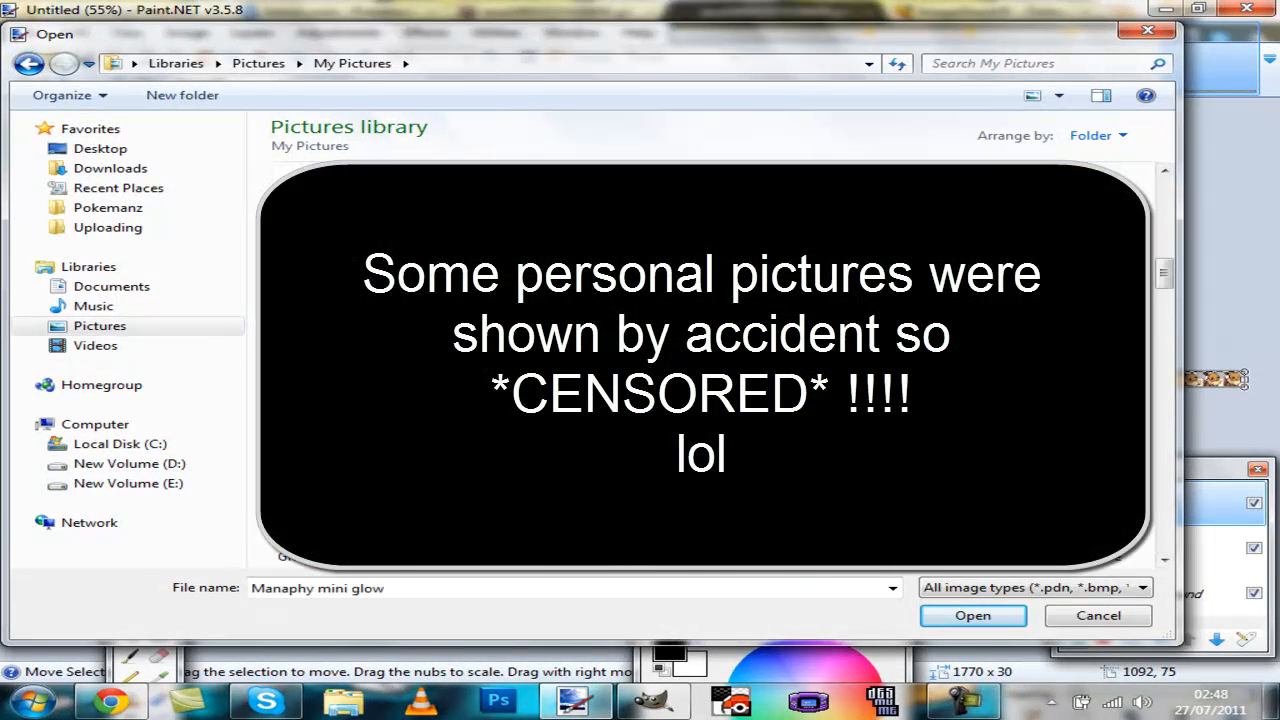
{"action": "left_click_drag", "start_coordinate": [1164, 281], "coordinate": [1180, 408]}
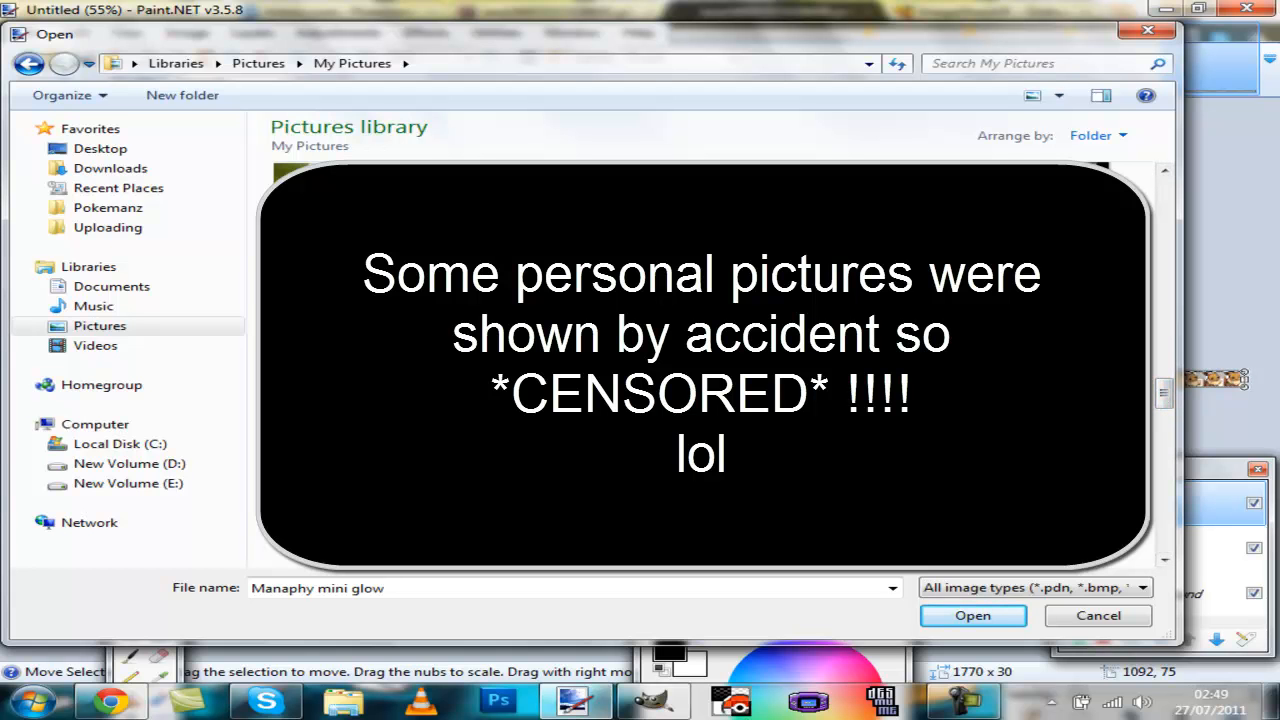
{"action": "double_click", "coordinate": [400, 420]}
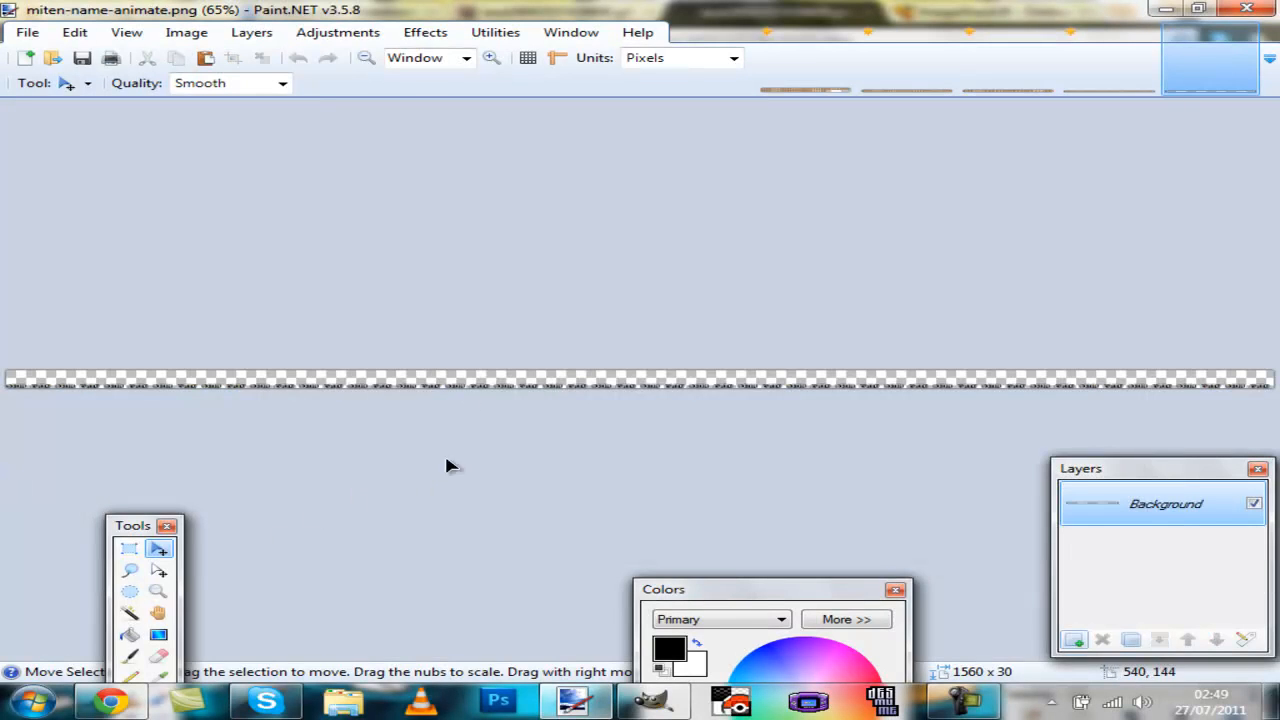
Step: Select all of the name animation strip and paste it onto Layer 2 of the Eevee strip
{"action": "scroll", "coordinate": [1035, 410], "scroll_direction": "up", "scroll_amount": 8}
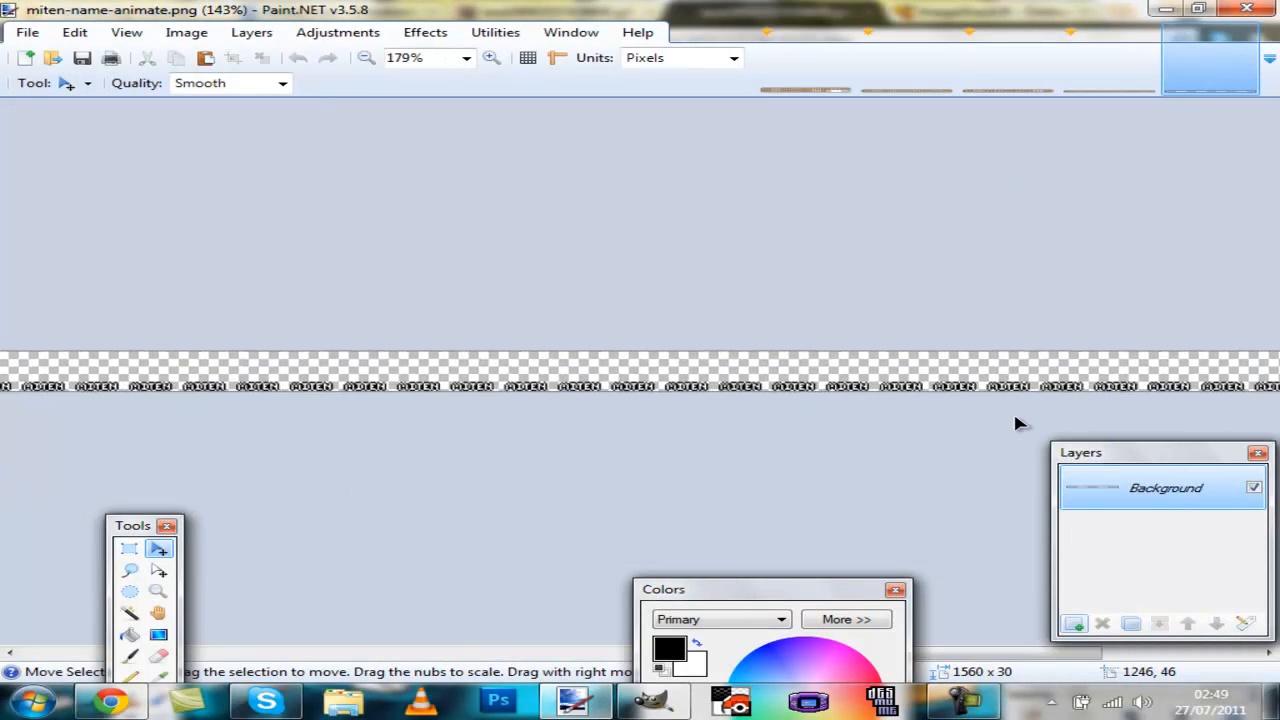
{"action": "left_click_drag", "start_coordinate": [983, 655], "coordinate": [140, 678]}
{"action": "key", "text": "ctrl+a"}
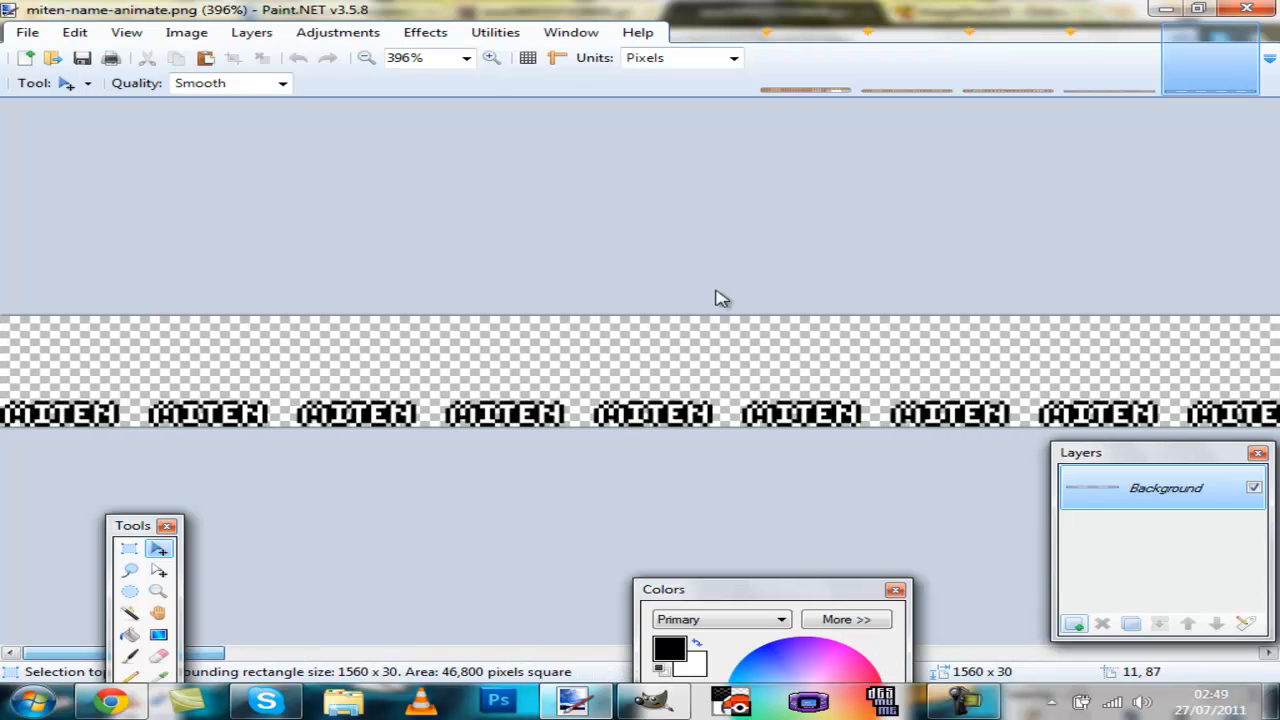
{"action": "left_click", "coordinate": [1110, 60]}
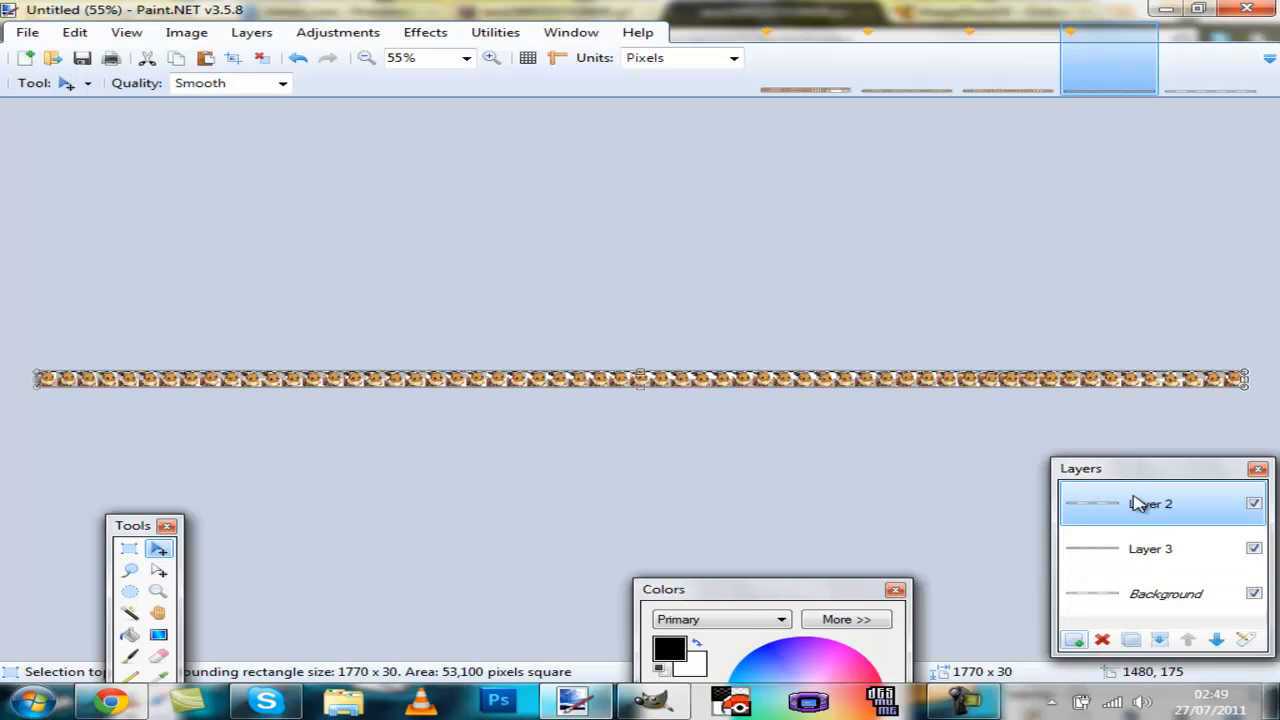
{"action": "scroll", "coordinate": [857, 460], "scroll_direction": "up", "scroll_amount": 5}
{"action": "scroll", "coordinate": [857, 460], "scroll_direction": "up", "scroll_amount": 3}
{"action": "scroll", "coordinate": [846, 463], "scroll_direction": "down", "scroll_amount": 3}
{"action": "scroll", "coordinate": [843, 464], "scroll_direction": "up", "scroll_amount": 1}
{"action": "scroll", "coordinate": [845, 465], "scroll_direction": "down", "scroll_amount": 5}
{"action": "scroll", "coordinate": [541, 437], "scroll_direction": "up", "scroll_amount": 6}
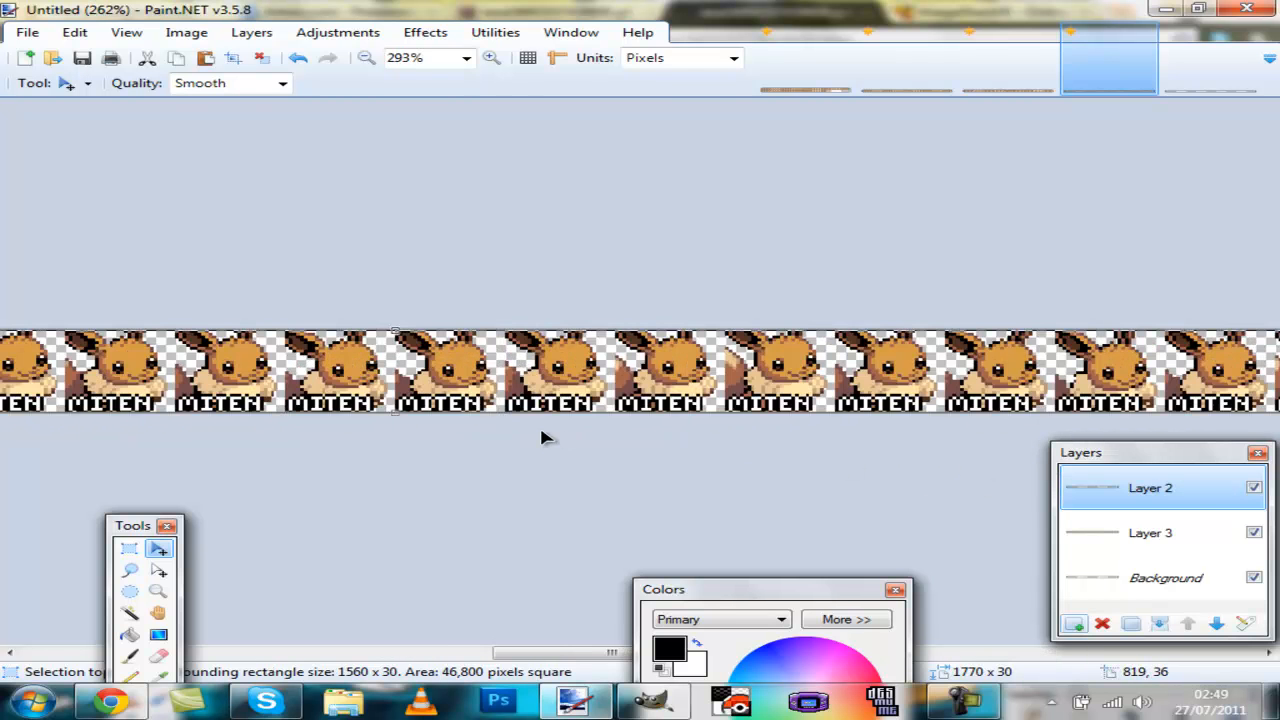
Step: Select all the MITEN letter pixels on Layer 2 with the Magic Wand in global flood mode
{"action": "scroll", "coordinate": [603, 289], "scroll_direction": "up", "scroll_amount": 4}
{"action": "key", "text": "s"}
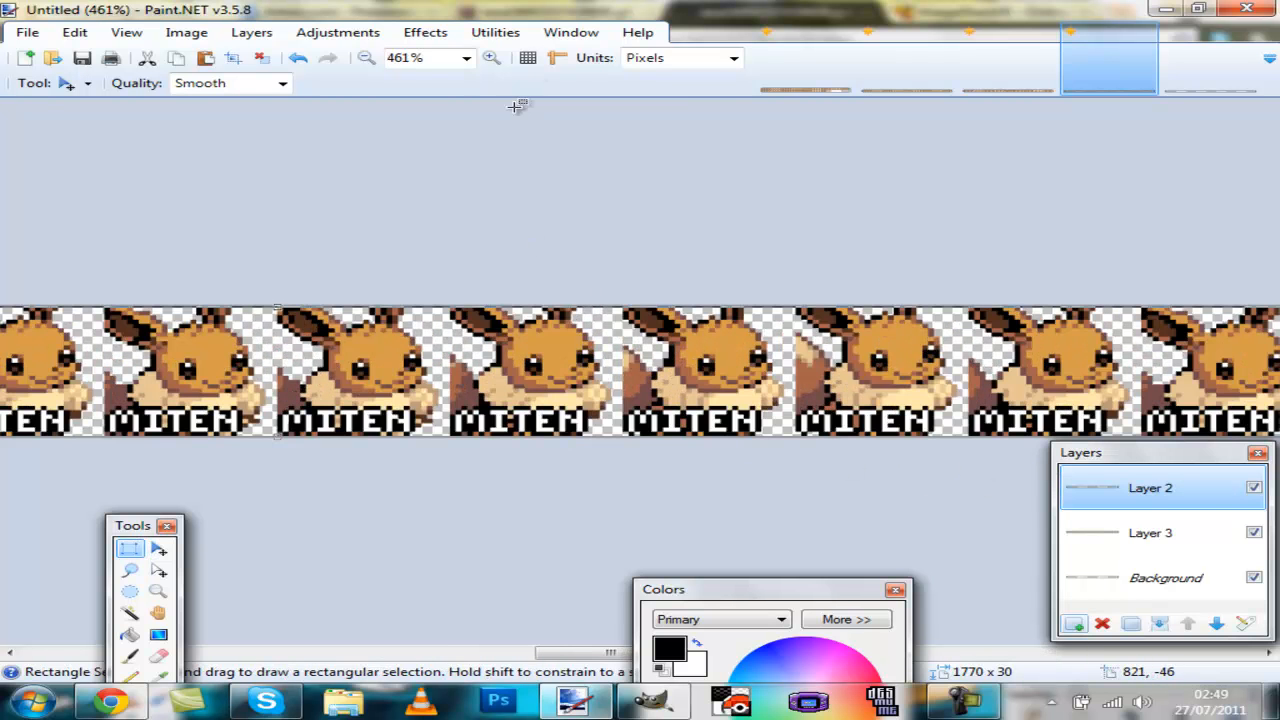
{"action": "key", "text": "ctrl+a"}
{"action": "key", "text": "s"}
{"action": "key", "text": "s"}
{"action": "key", "text": "s"}
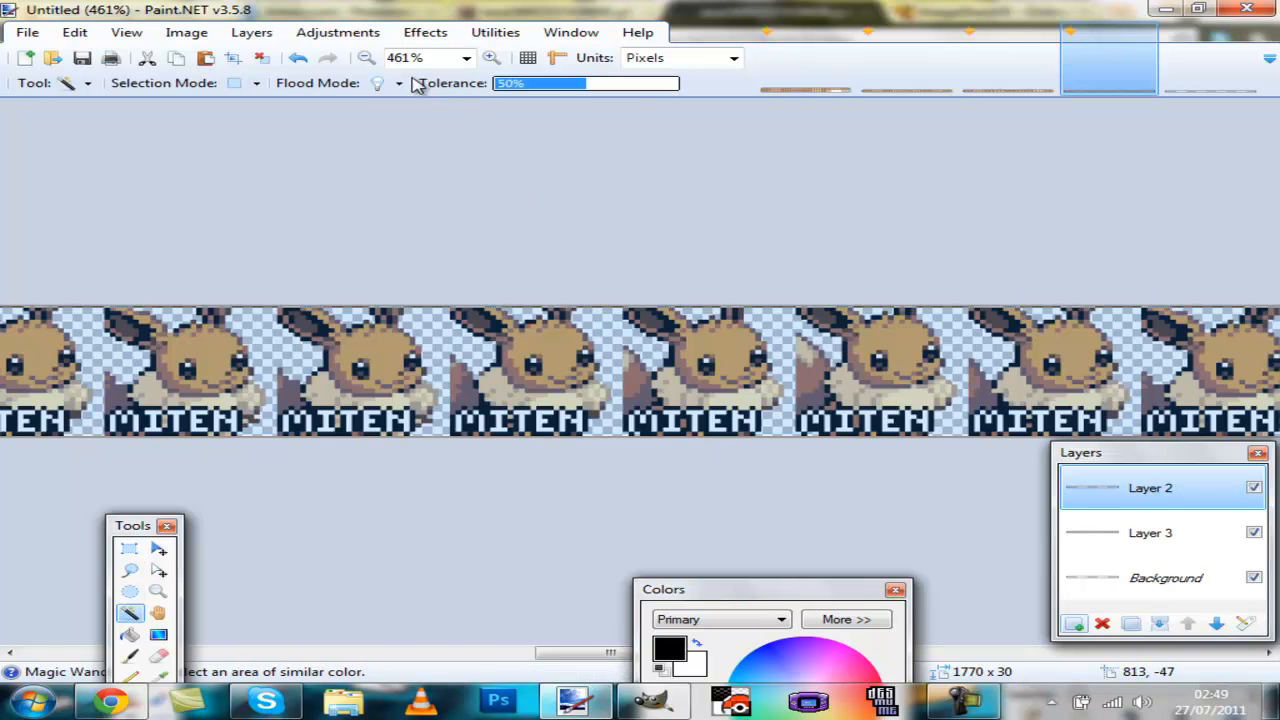
{"action": "left_click", "coordinate": [372, 83]}
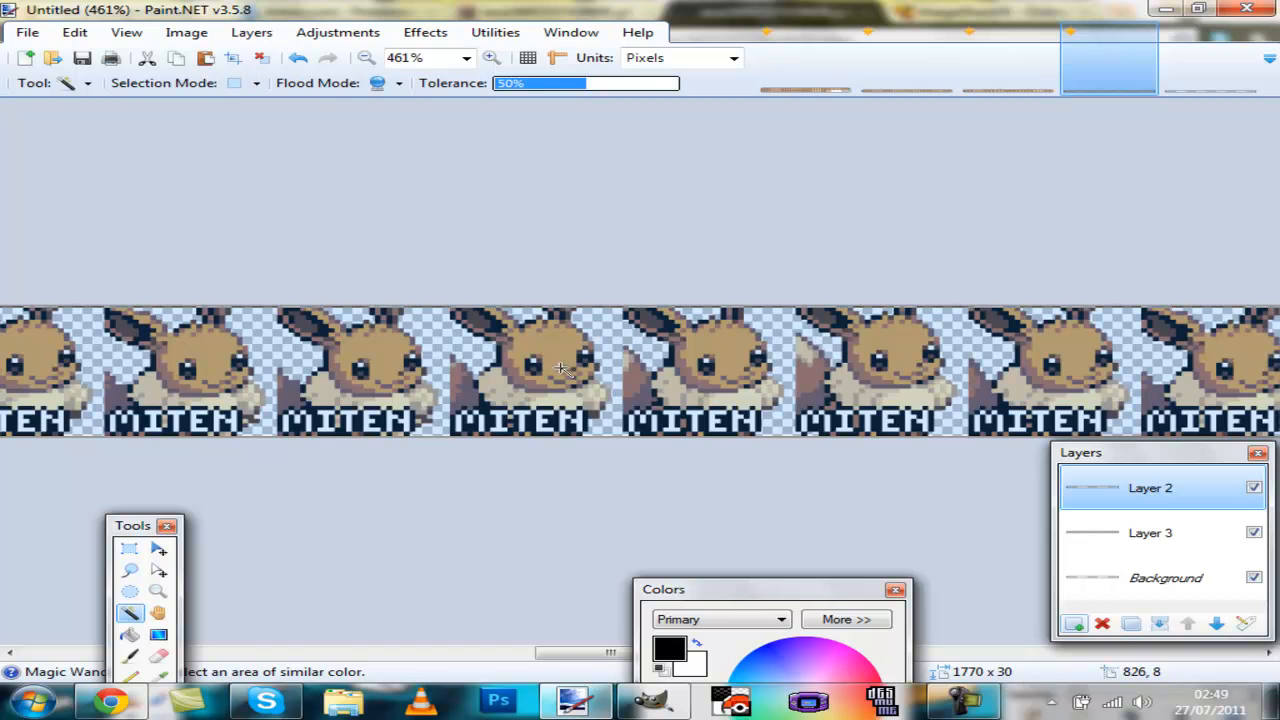
{"action": "left_click", "coordinate": [257, 58]}
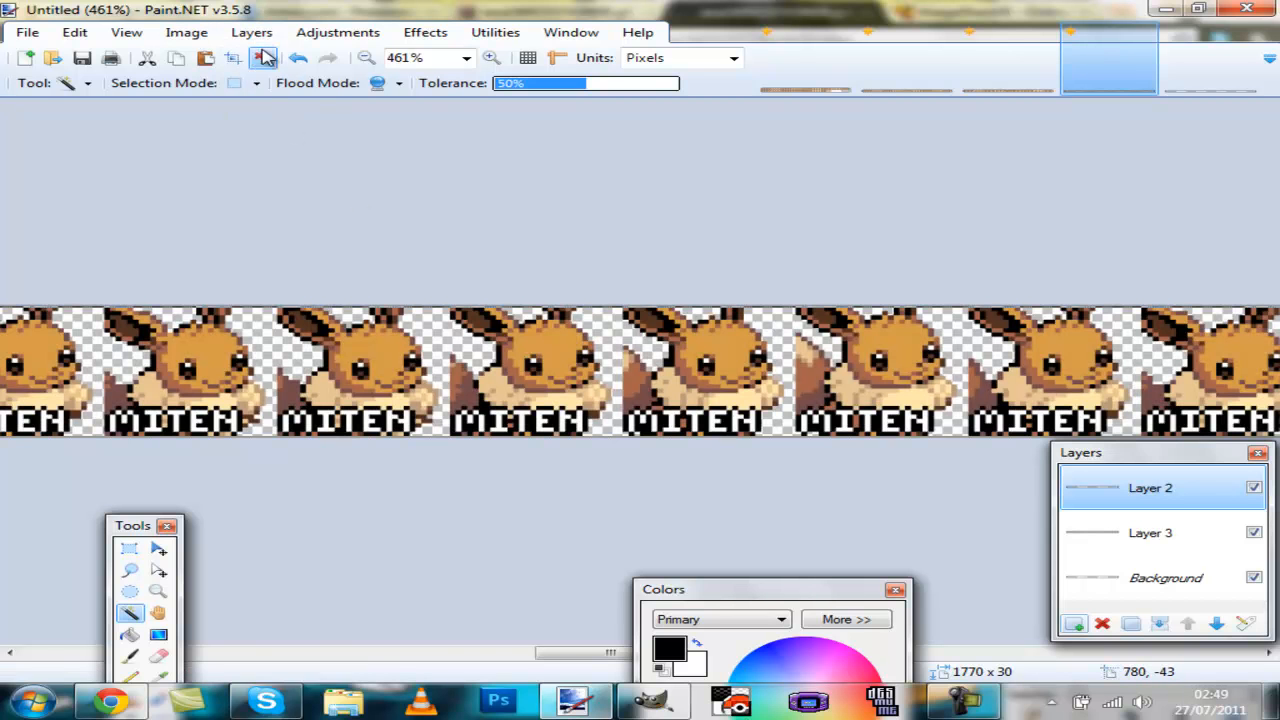
{"action": "left_click", "coordinate": [575, 421]}
{"action": "left_click_drag", "start_coordinate": [693, 588], "coordinate": [616, 474]}
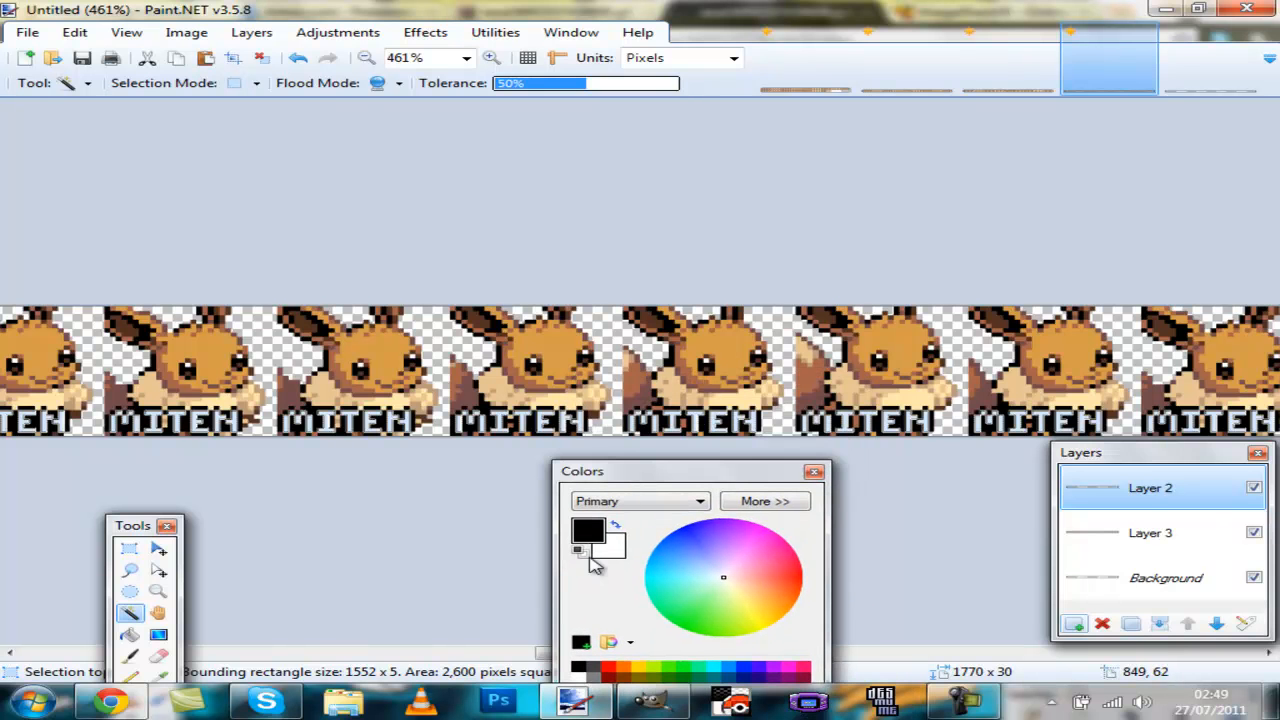
Step: Set the primary colour to yellow and the secondary colour to orange
{"action": "left_click", "coordinate": [803, 570]}
{"action": "mouse_move", "coordinate": [840, 528]}
{"action": "left_mouse_down"}
{"action": "mouse_move", "coordinate": [882, 628]}
{"action": "mouse_move", "coordinate": [880, 668]}
{"action": "left_mouse_up"}
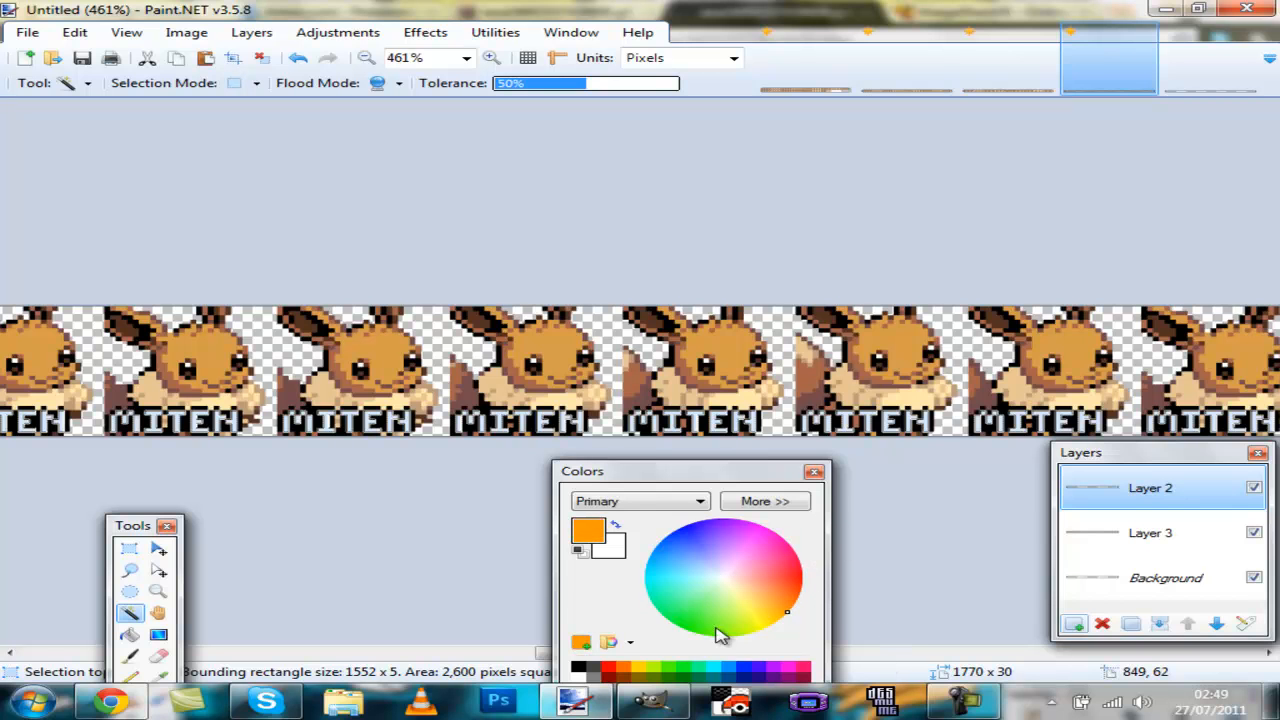
{"action": "left_click_drag", "start_coordinate": [769, 626], "coordinate": [763, 629]}
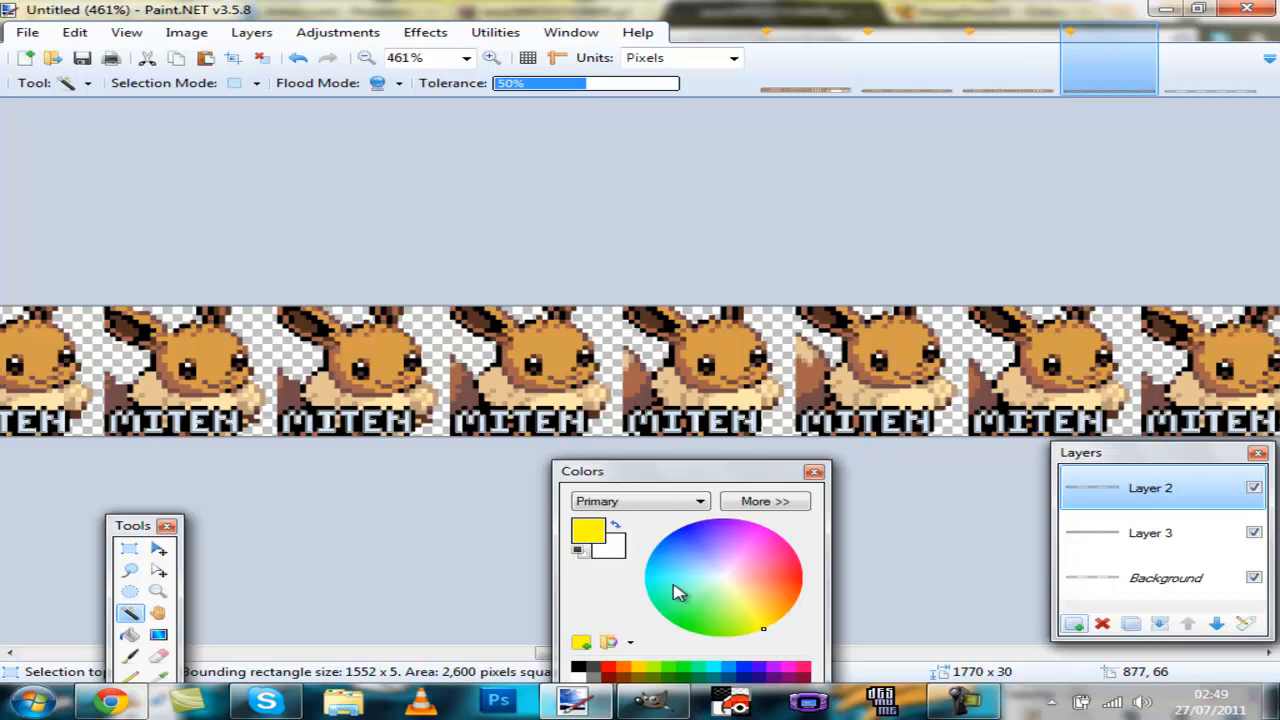
{"action": "left_click", "coordinate": [609, 550]}
{"action": "left_click", "coordinate": [789, 610]}
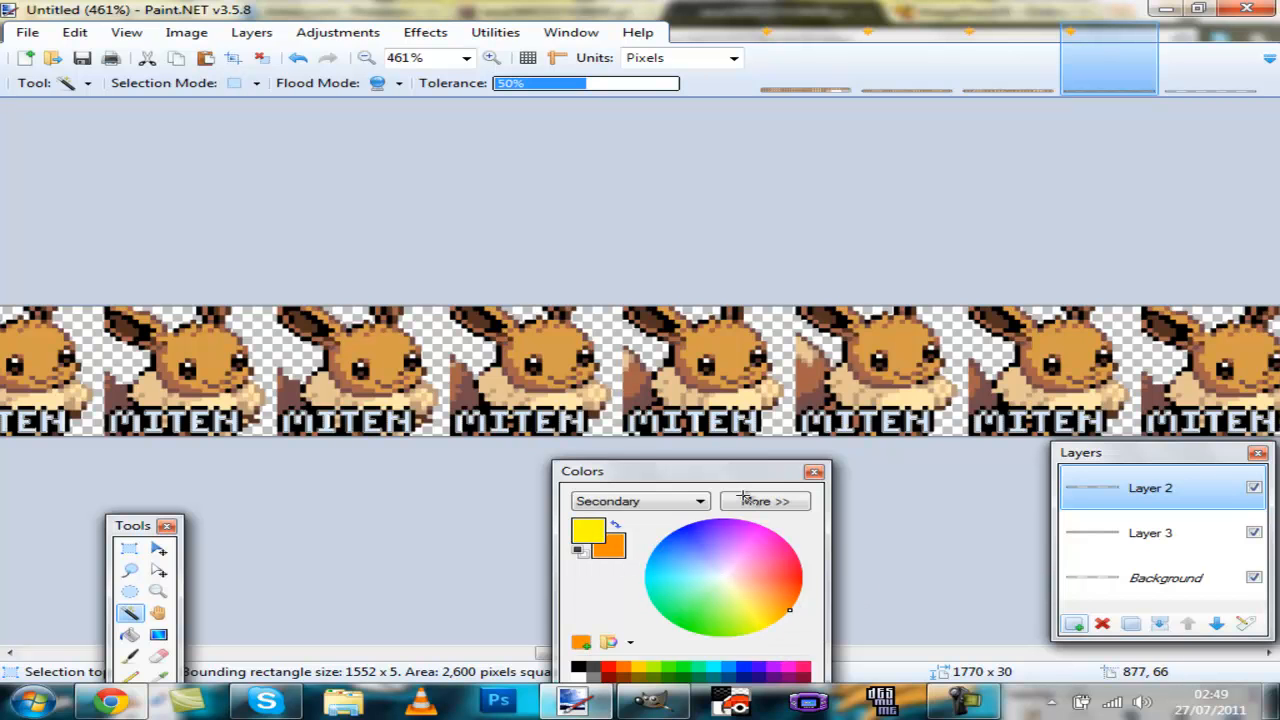
Step: Fill the selected letters with a yellow-to-orange gradient, then deselect
{"action": "key", "text": "g"}
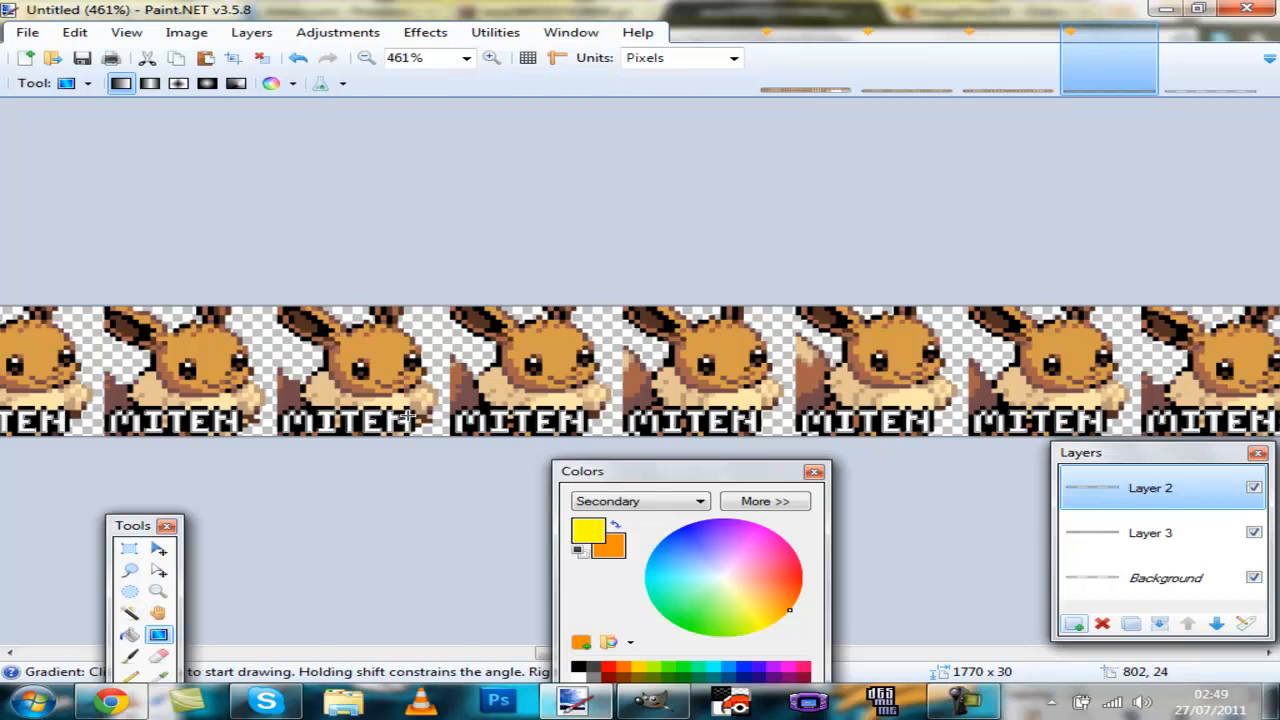
{"action": "left_click_drag", "start_coordinate": [632, 248], "coordinate": [629, 241]}
{"action": "left_click", "coordinate": [262, 57]}
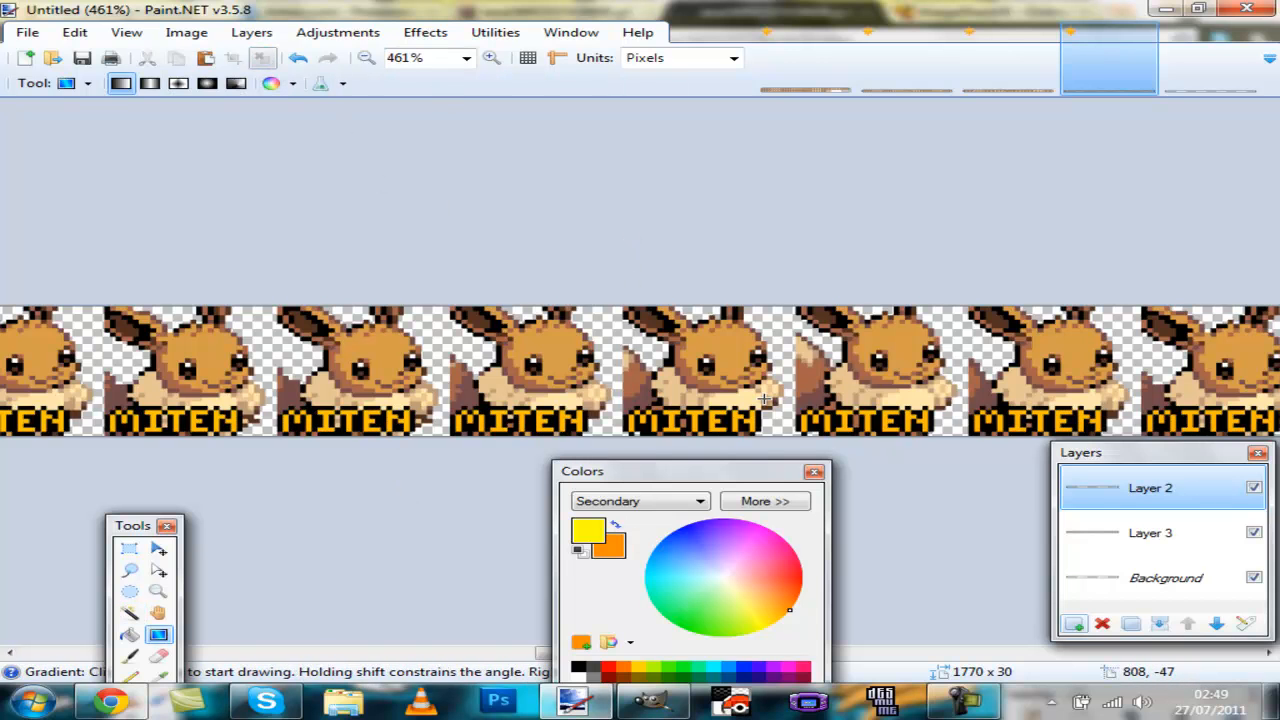
Step: Select the Background layer and set the colours to black primary and orange secondary
{"action": "left_click", "coordinate": [1138, 576]}
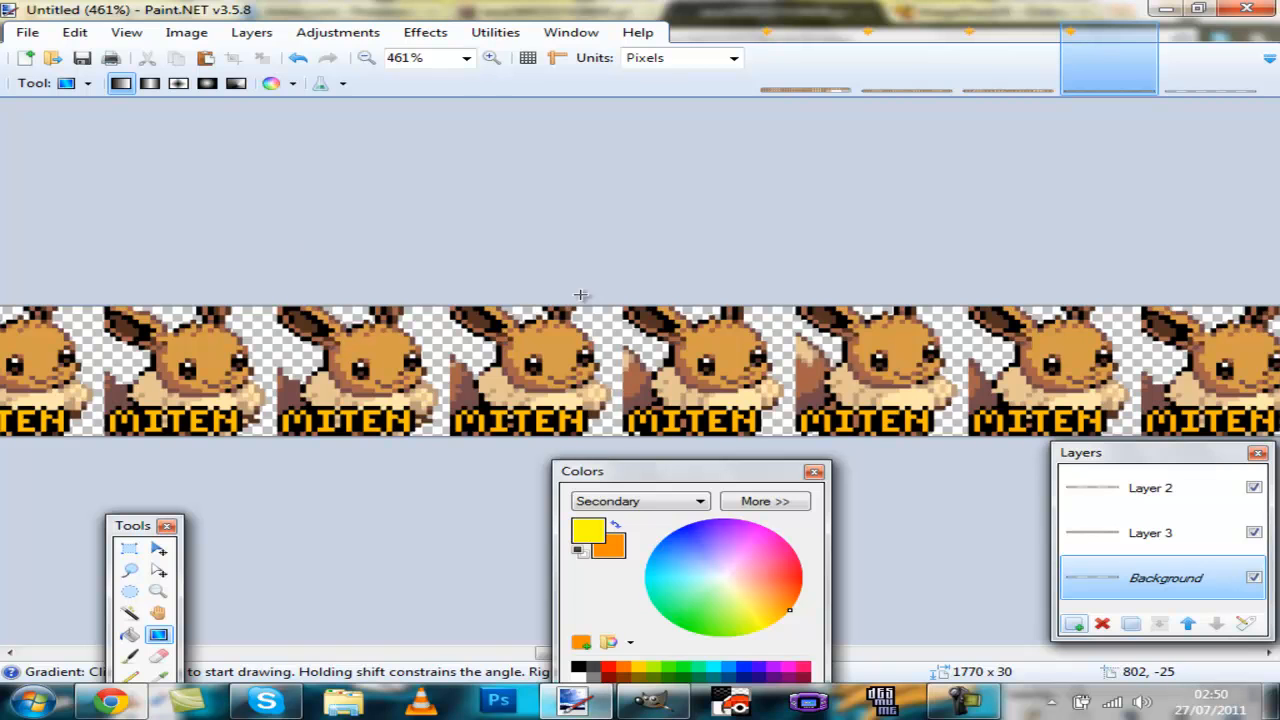
{"action": "left_click", "coordinate": [615, 525]}
{"action": "left_click", "coordinate": [578, 549]}
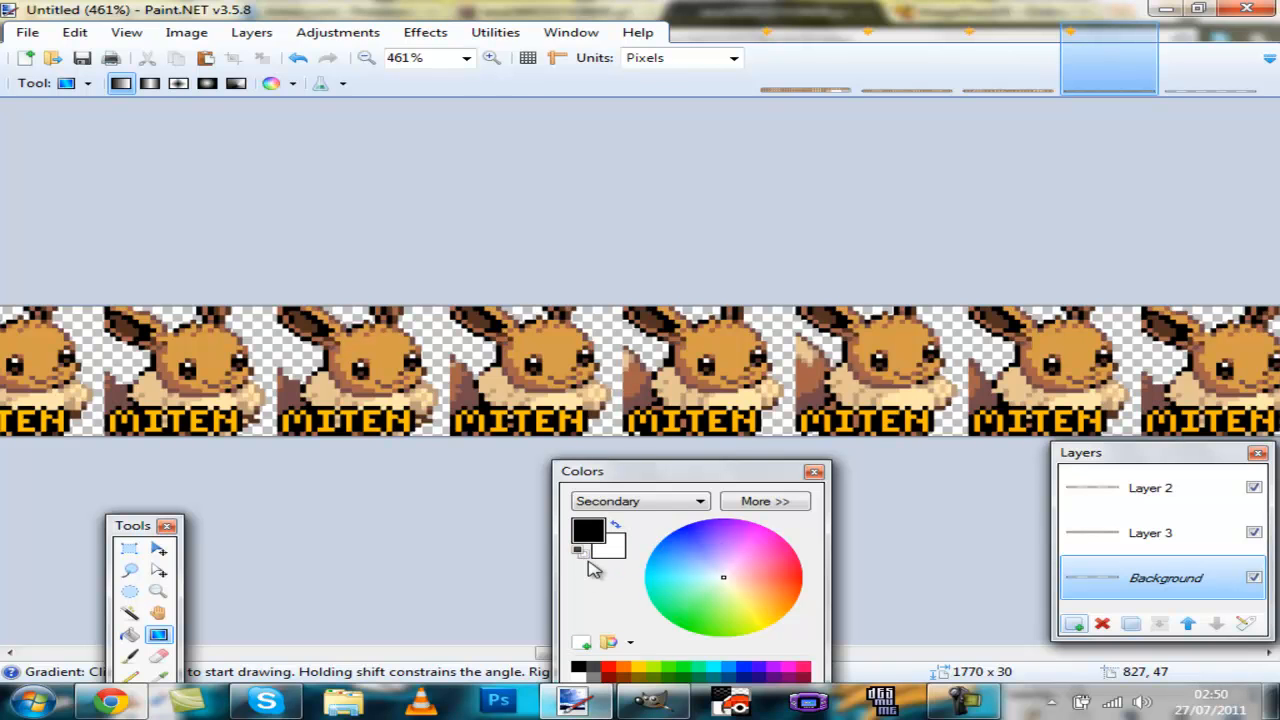
{"action": "left_click_drag", "start_coordinate": [759, 613], "coordinate": [799, 613]}
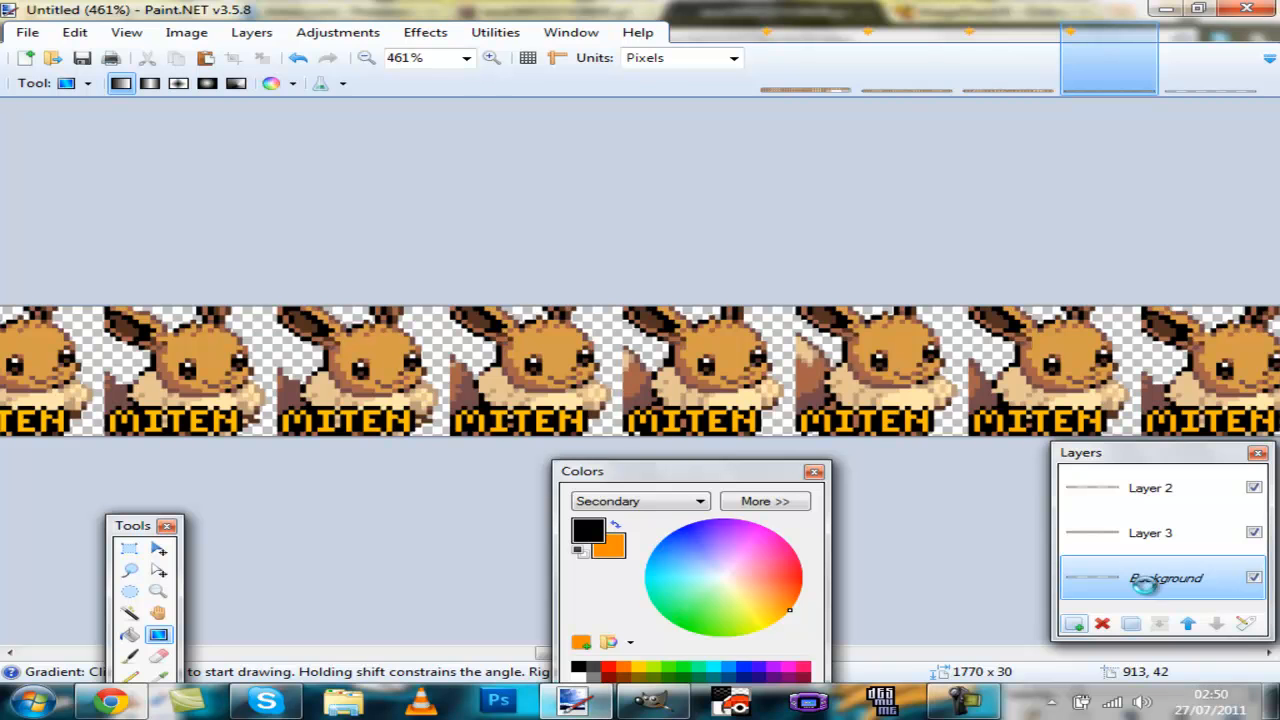
Step: Render Clouds over the whole Background layer with scale 1000 and roughness 1.00
{"action": "key", "text": "ctrl+a"}
{"action": "scroll", "coordinate": [213, 497], "scroll_direction": "down", "scroll_amount": 4}
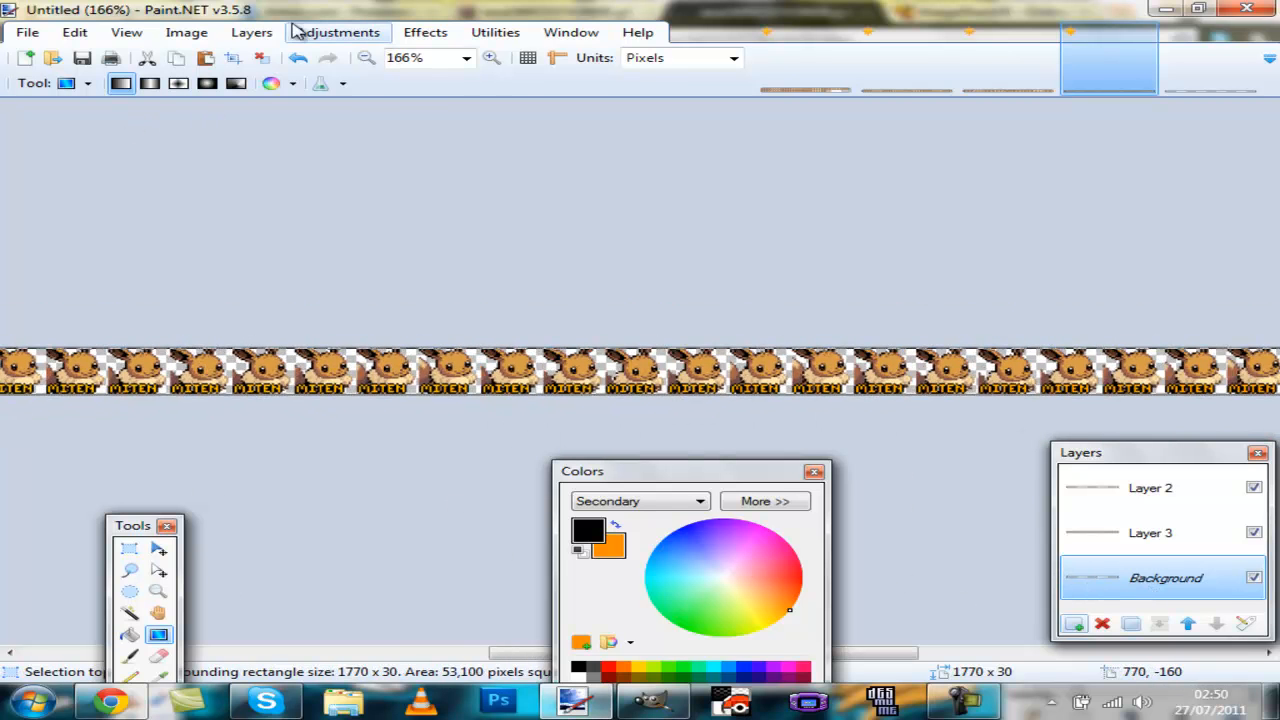
{"action": "left_click", "coordinate": [450, 38]}
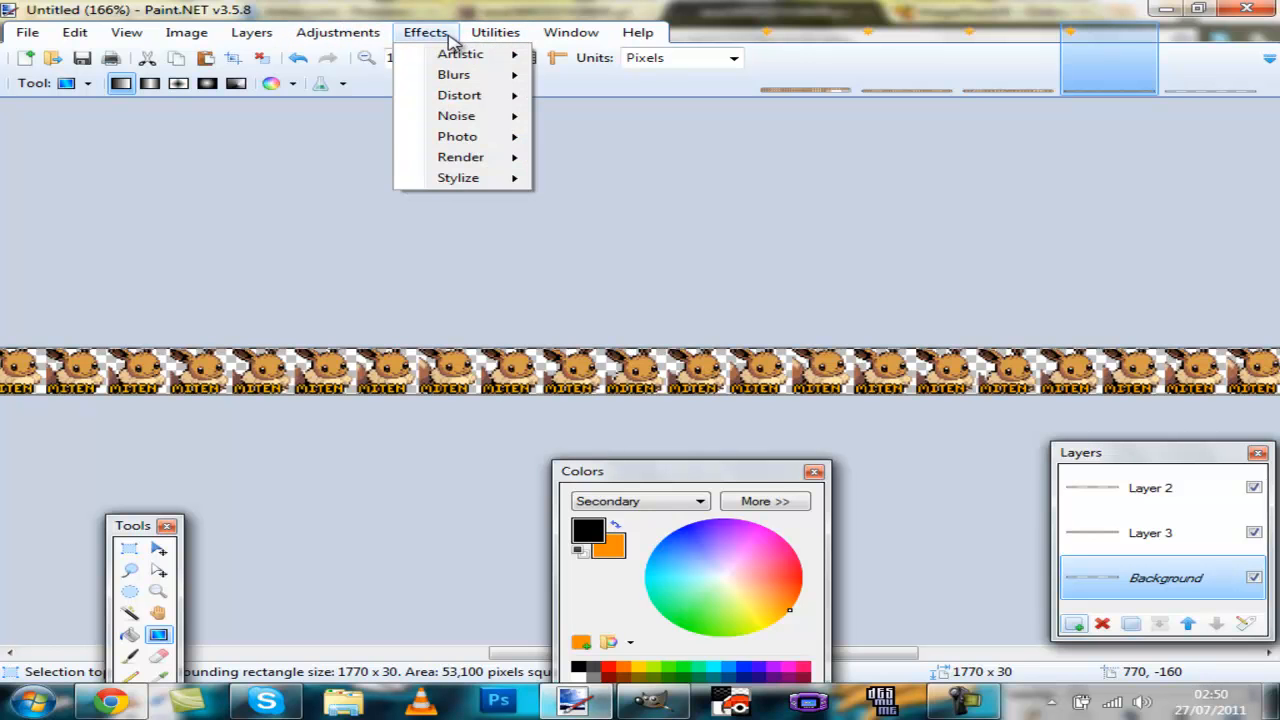
{"action": "mouse_move", "coordinate": [460, 157]}
{"action": "left_click", "coordinate": [613, 170]}
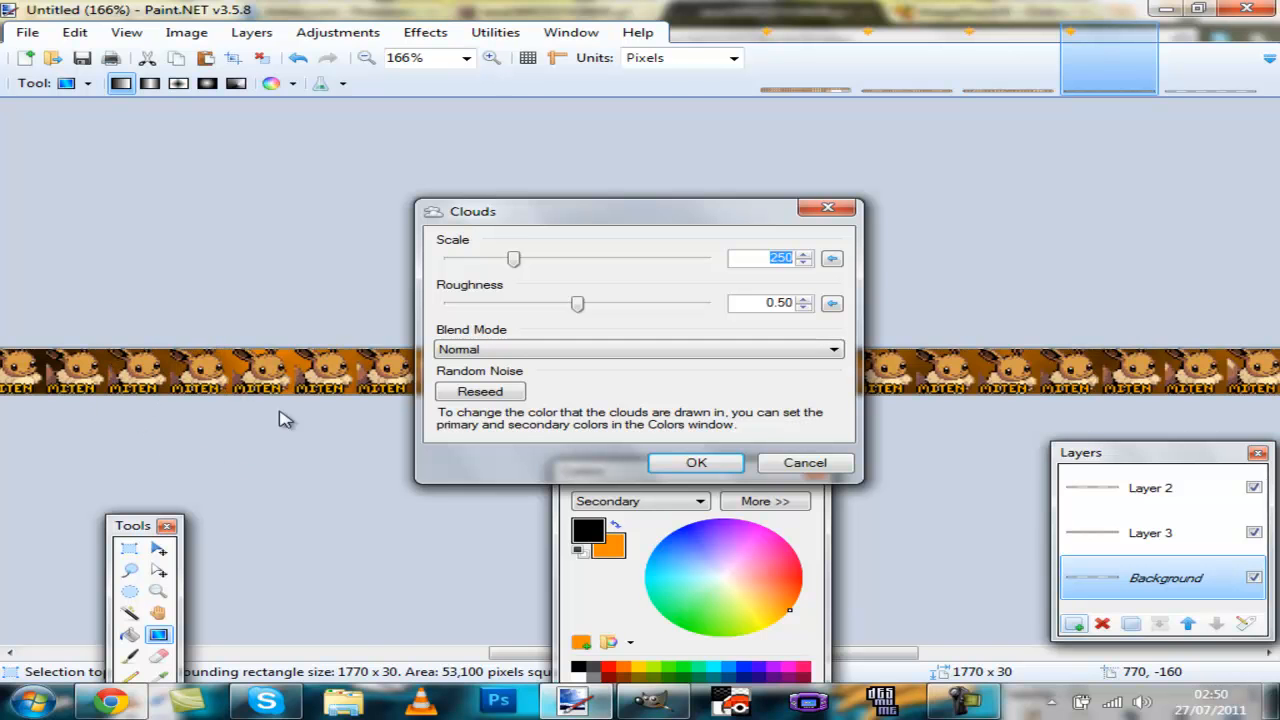
{"action": "left_click_drag", "start_coordinate": [555, 210], "coordinate": [362, 12]}
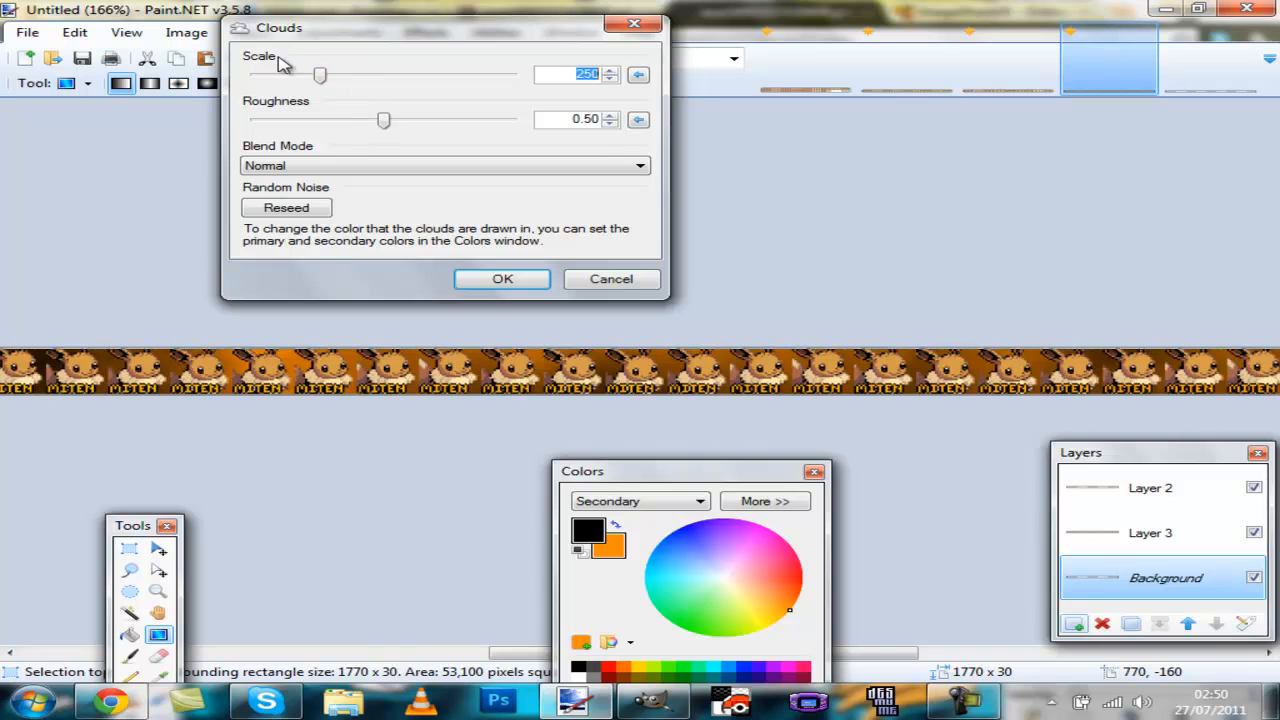
{"action": "type", "text": "1000"}
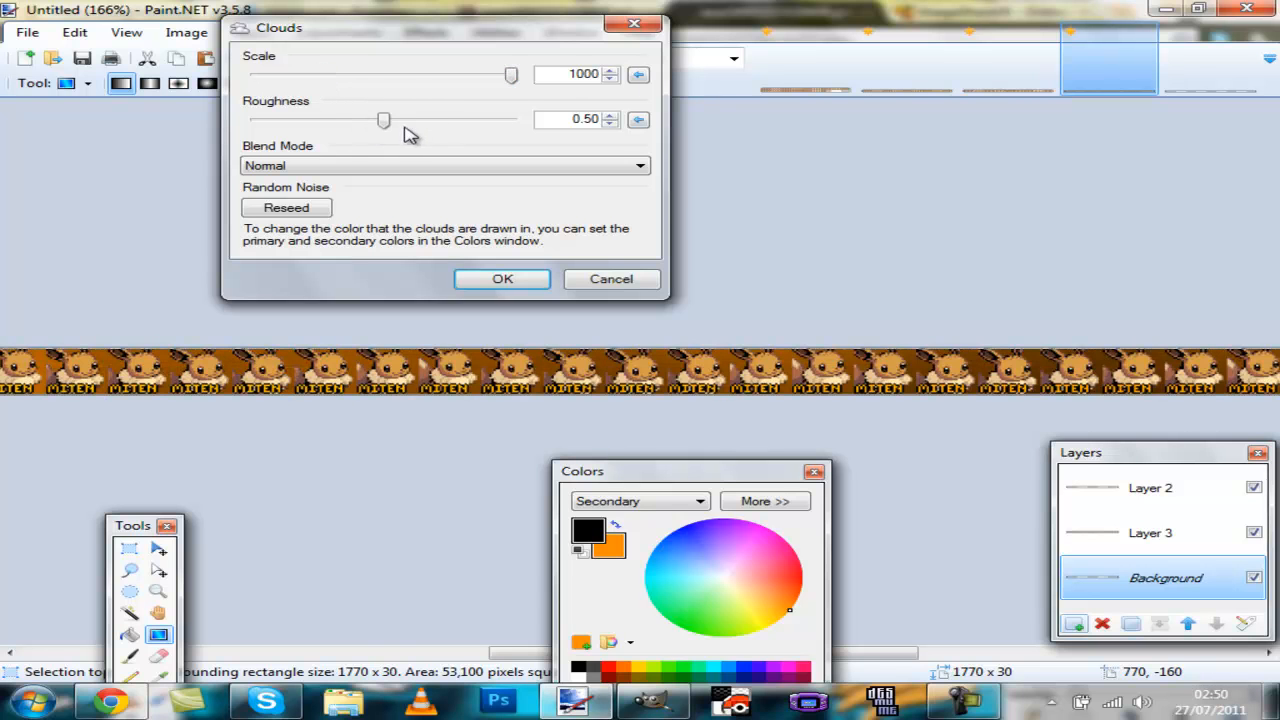
{"action": "left_click_drag", "start_coordinate": [385, 122], "coordinate": [508, 120]}
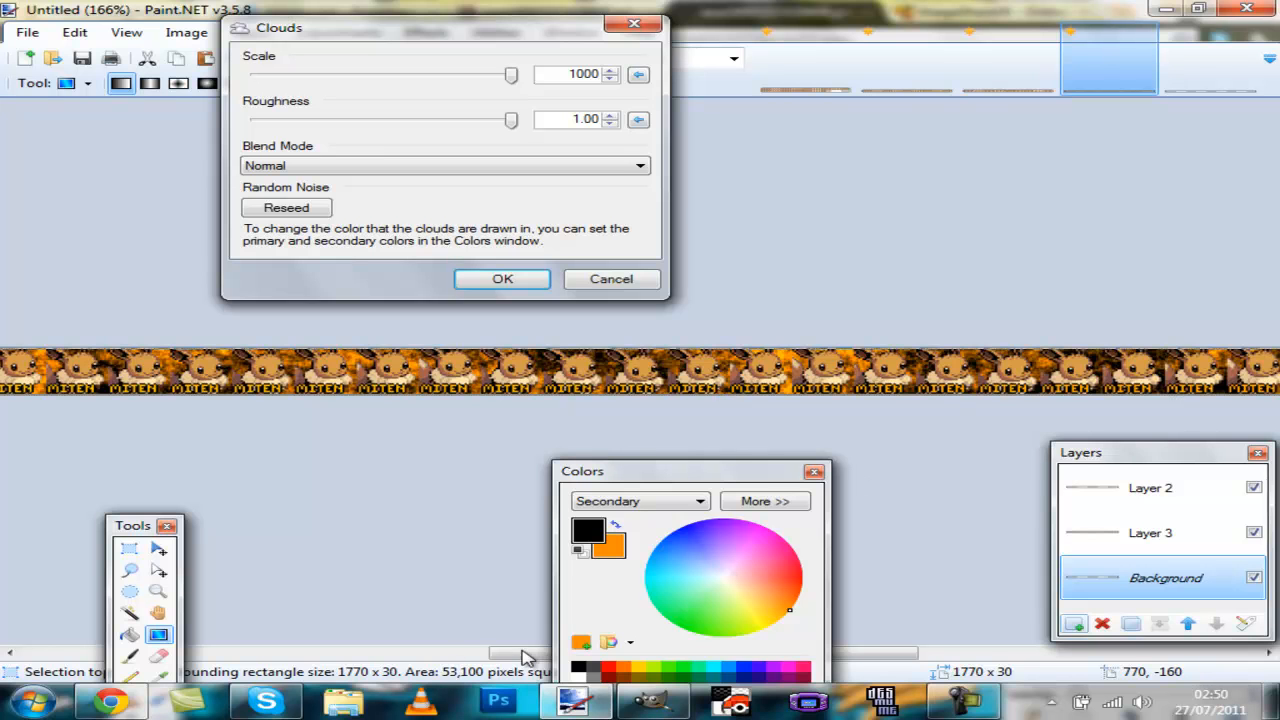
{"action": "left_click", "coordinate": [481, 280]}
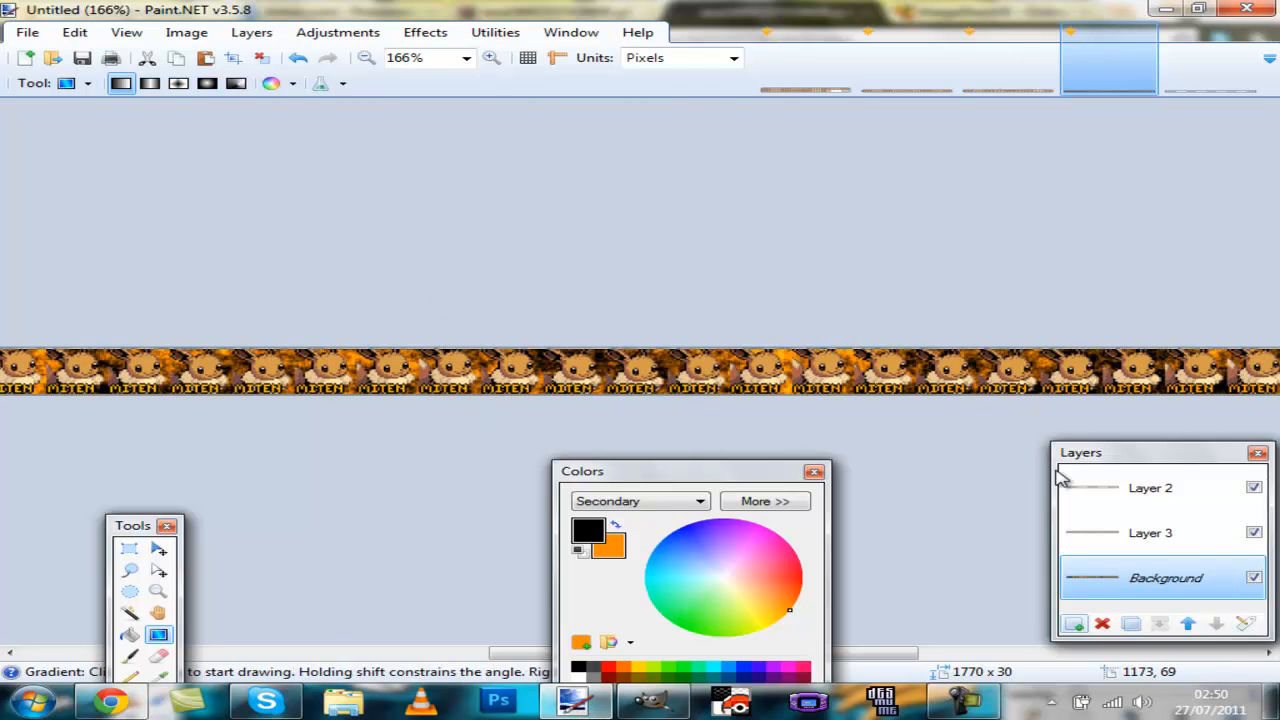
Step: Merge Layer 2 and Layer 3 down into the Background layer
{"action": "left_click", "coordinate": [1145, 490]}
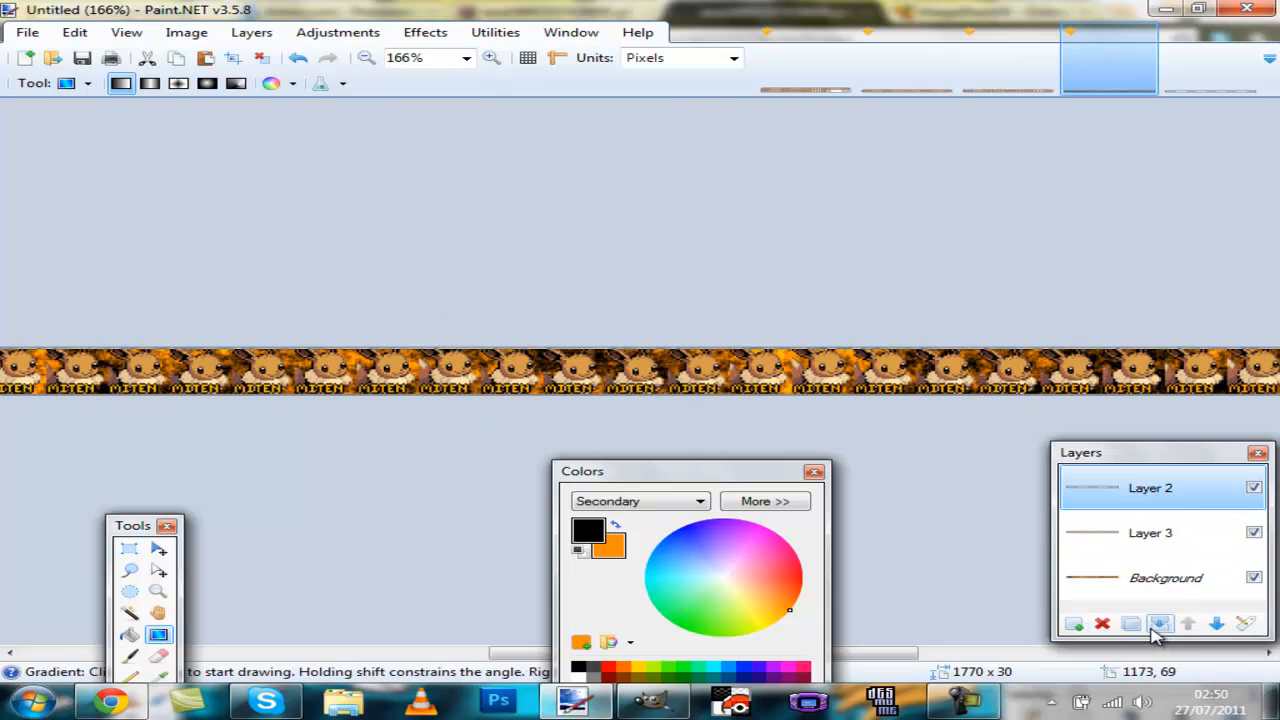
{"action": "left_click", "coordinate": [1160, 623]}
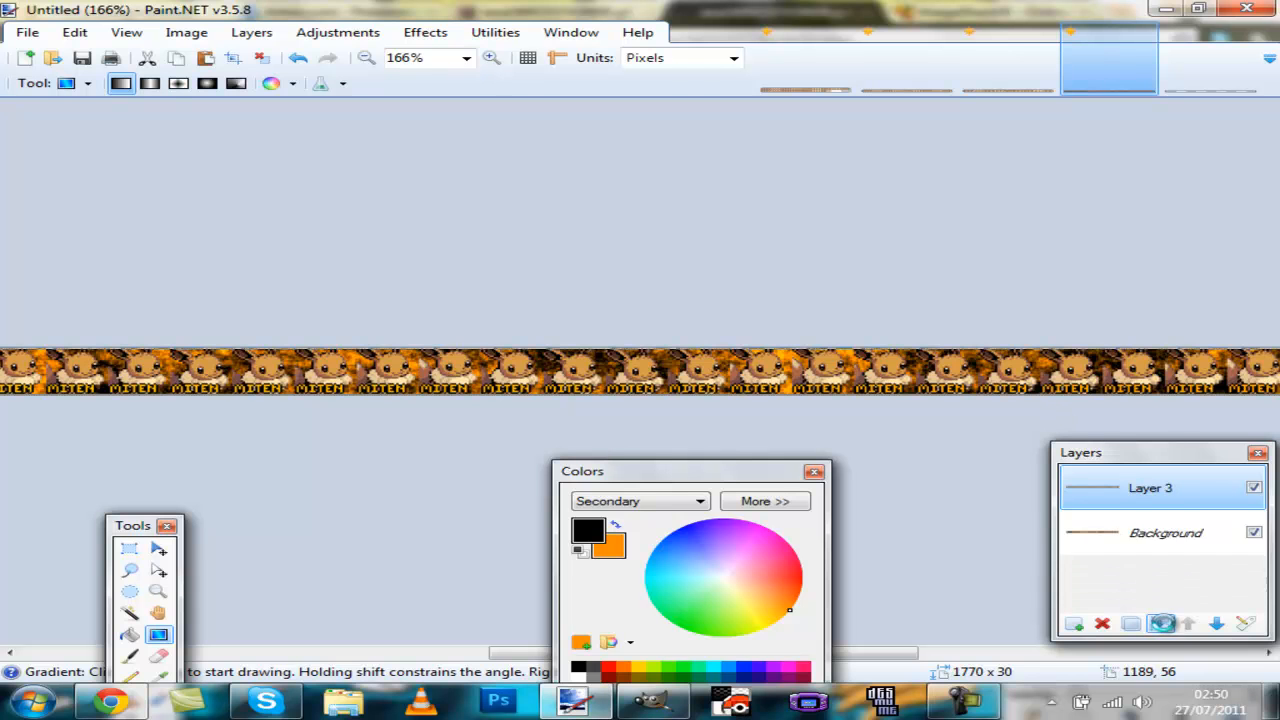
{"action": "left_click", "coordinate": [1160, 623]}
Step: Save the strip to the Desktop as the PNG file eevee animated avi
{"action": "scroll", "coordinate": [485, 548], "scroll_direction": "down", "scroll_amount": 4}
{"action": "scroll", "coordinate": [374, 634], "scroll_direction": "down", "scroll_amount": 3}
{"action": "scroll", "coordinate": [374, 634], "scroll_direction": "up", "scroll_amount": 3}
{"action": "scroll", "coordinate": [377, 655], "scroll_direction": "up", "scroll_amount": 10}
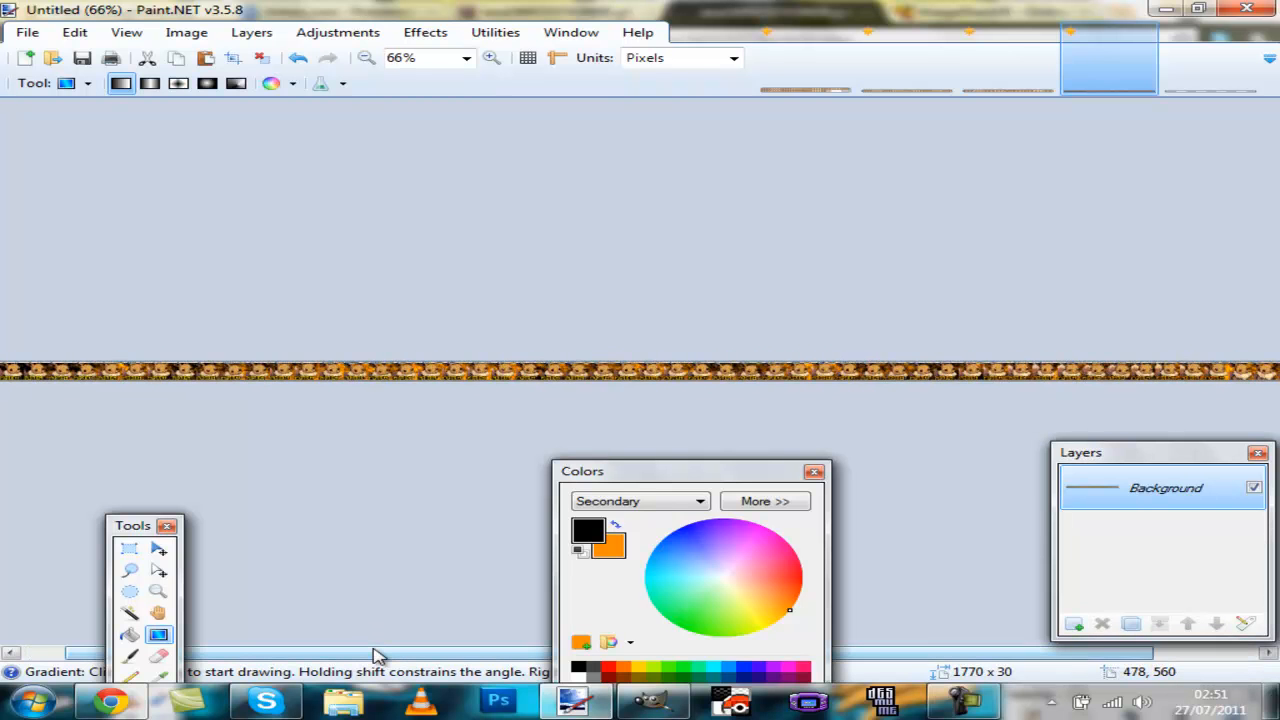
{"action": "scroll", "coordinate": [377, 655], "scroll_direction": "down", "scroll_amount": 5}
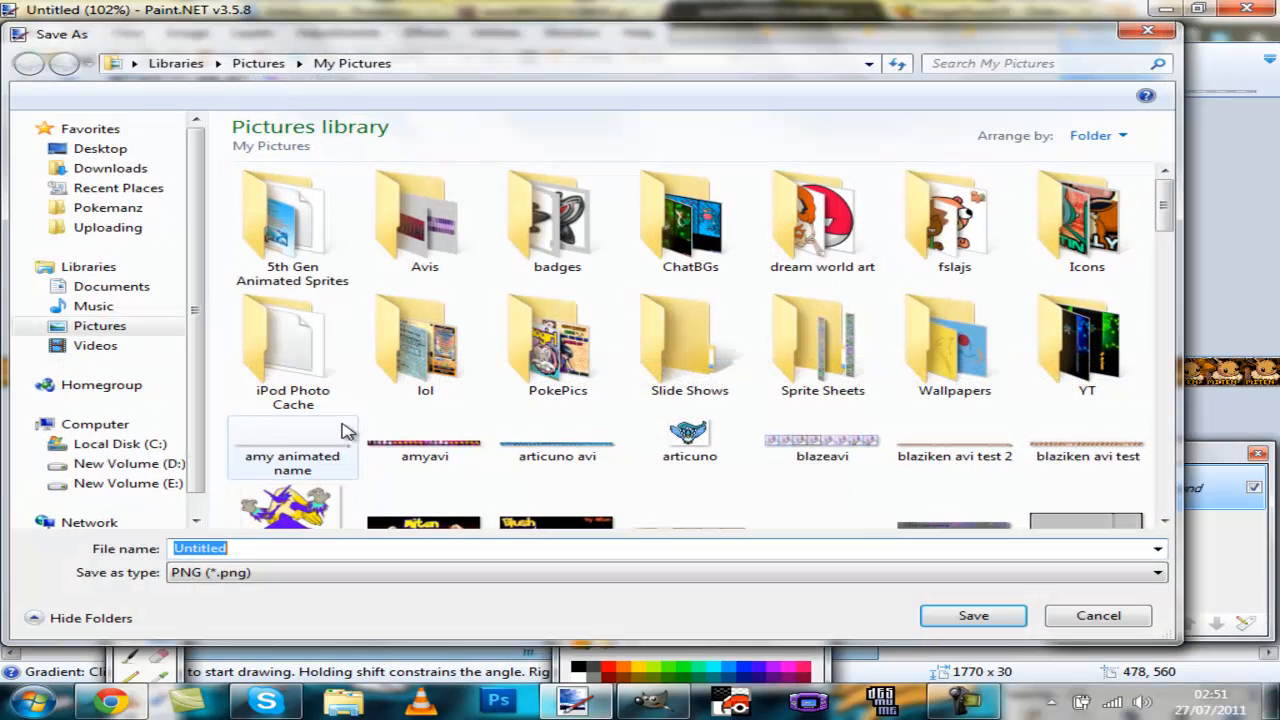
{"action": "key", "text": "ctrl+s"}
{"action": "left_click", "coordinate": [94, 152]}
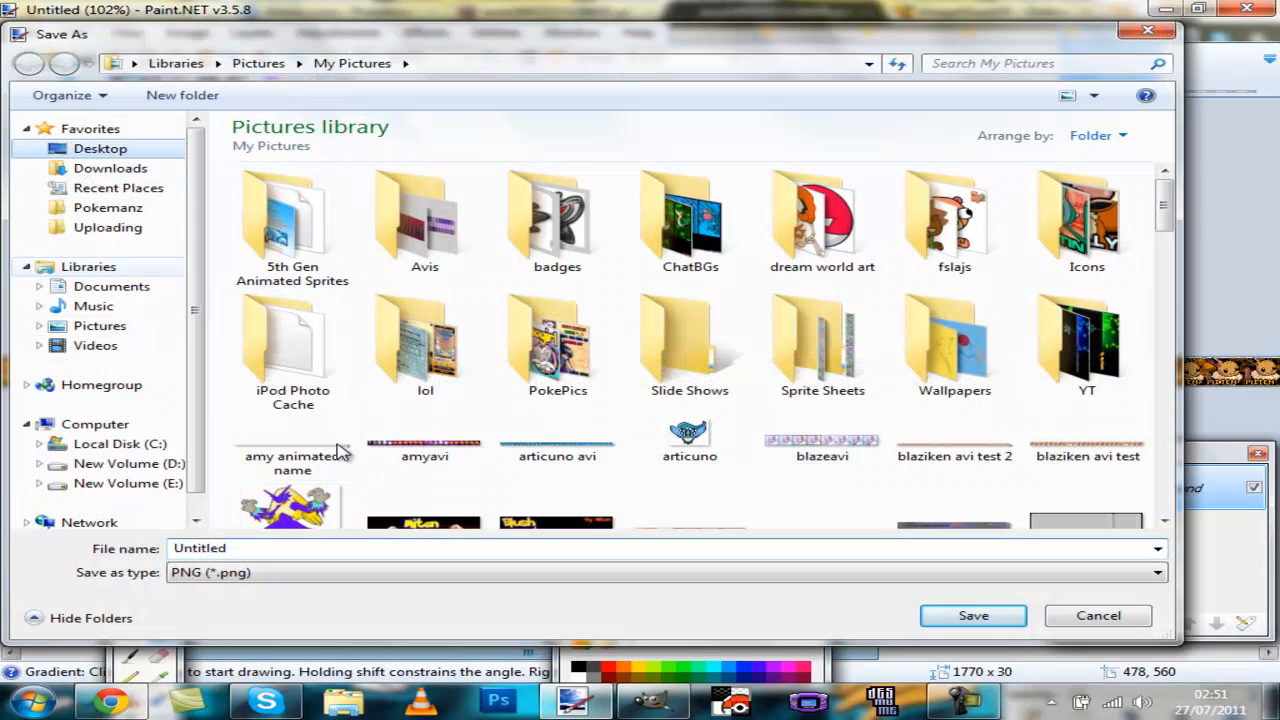
{"action": "type", "text": "eevee anima"}
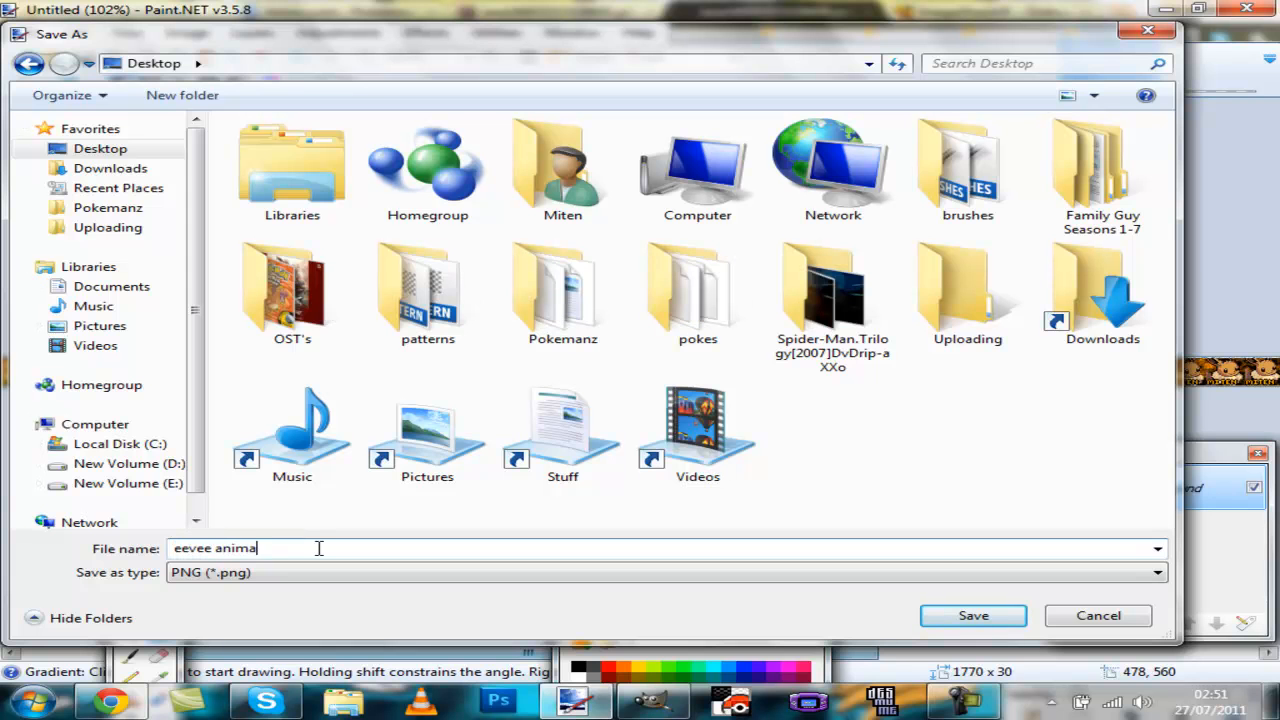
{"action": "type", "text": "ted avi"}
{"action": "key", "text": "Return"}
{"action": "key", "text": "Return"}
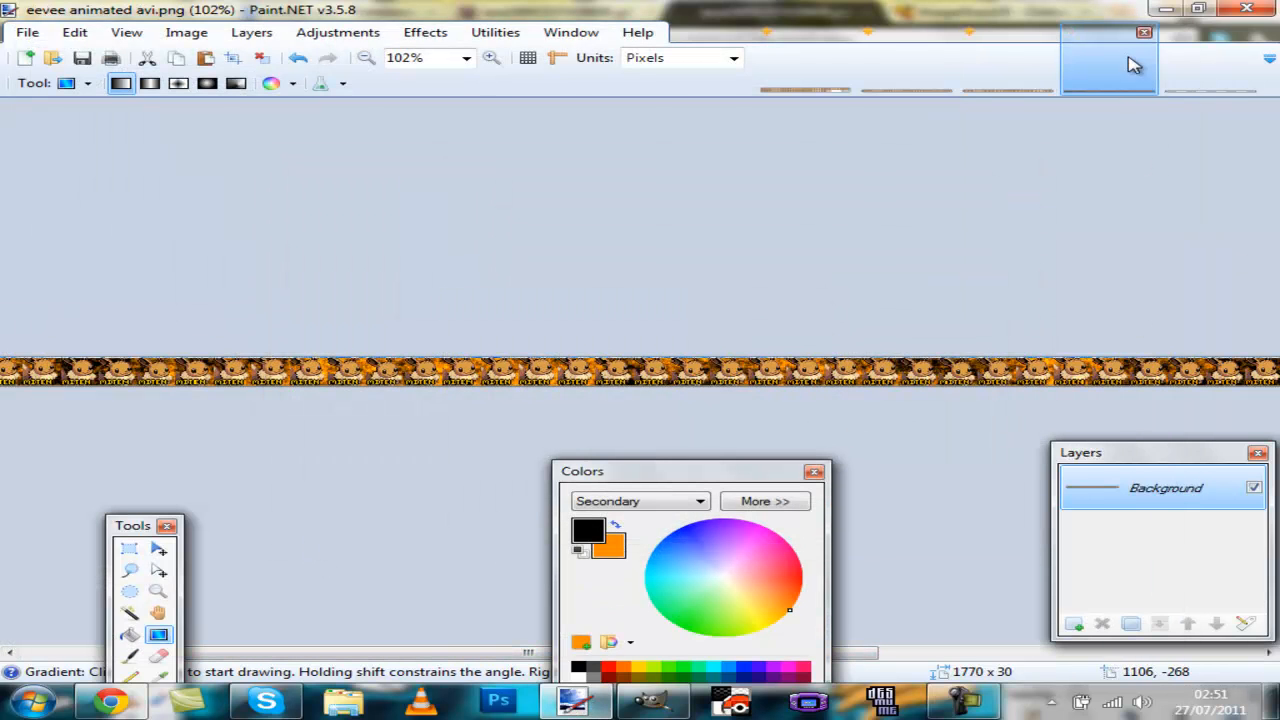
Step: Switch to ImageShack in the browser and upload eevee animated avi from the Desktop
{"action": "left_click", "coordinate": [1166, 9]}
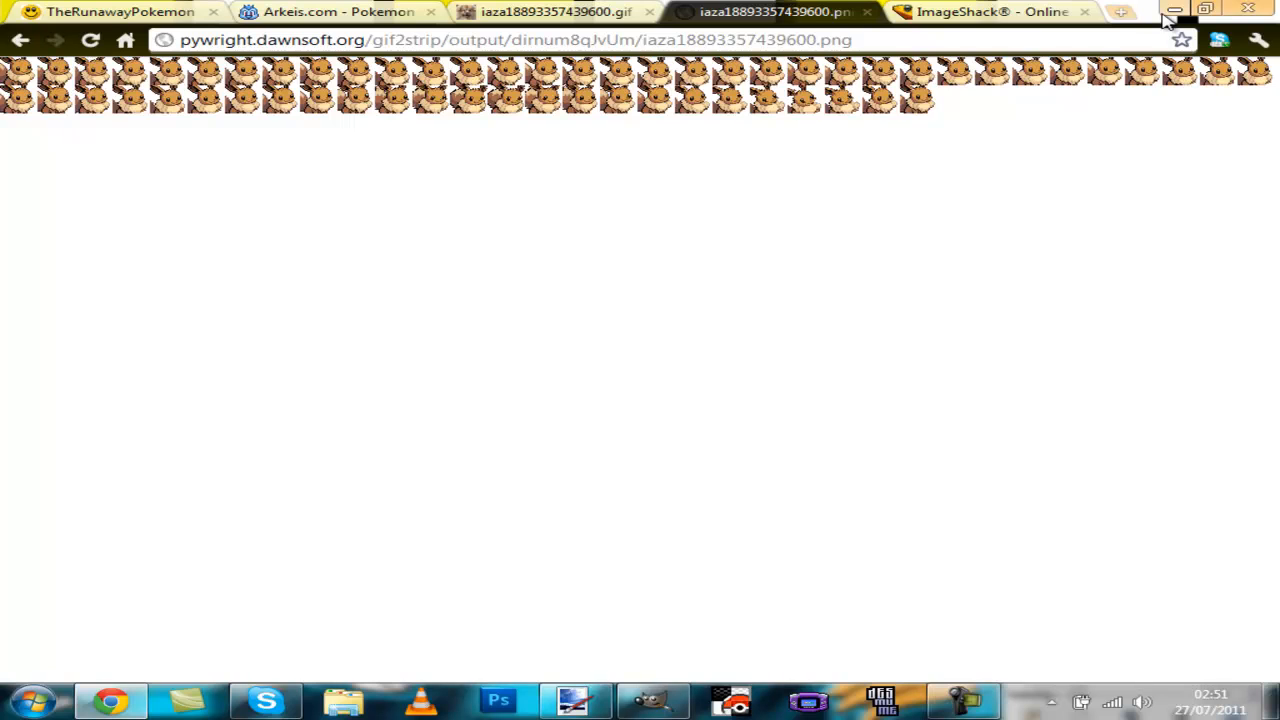
{"action": "left_click", "coordinate": [943, 12]}
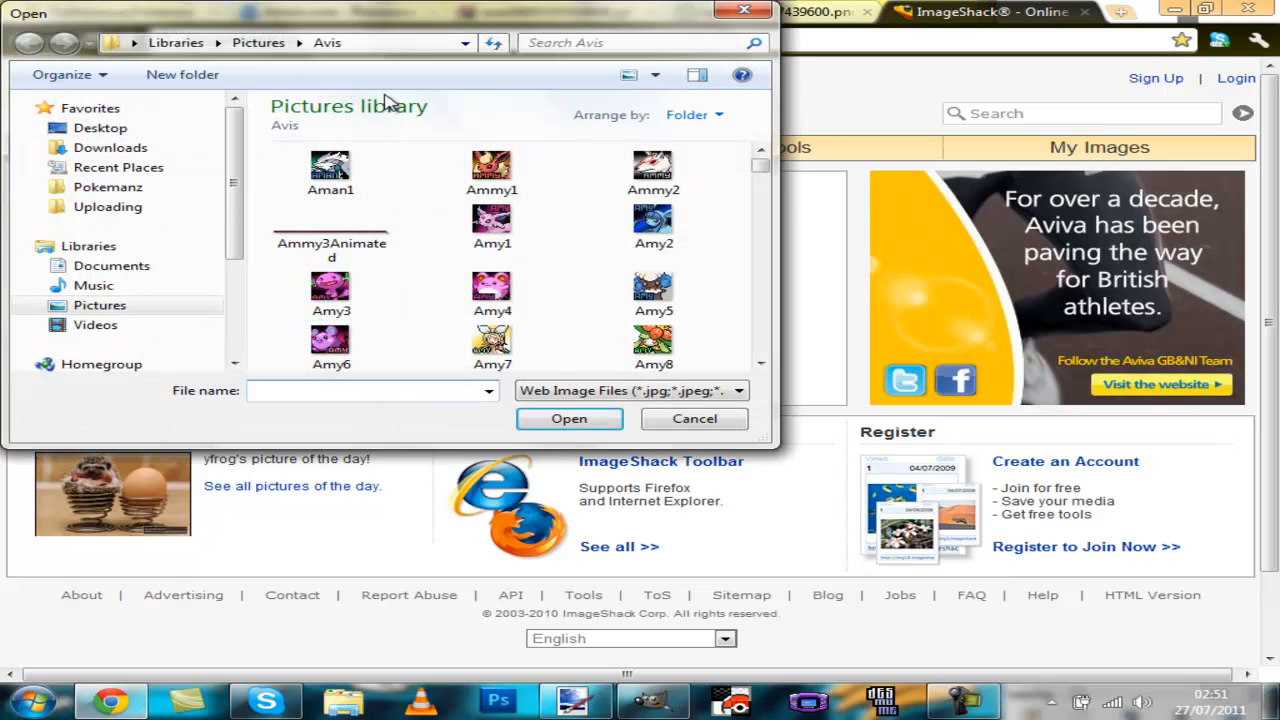
{"action": "left_click", "coordinate": [95, 129]}
{"action": "left_click_drag", "start_coordinate": [285, 5], "coordinate": [359, 45]}
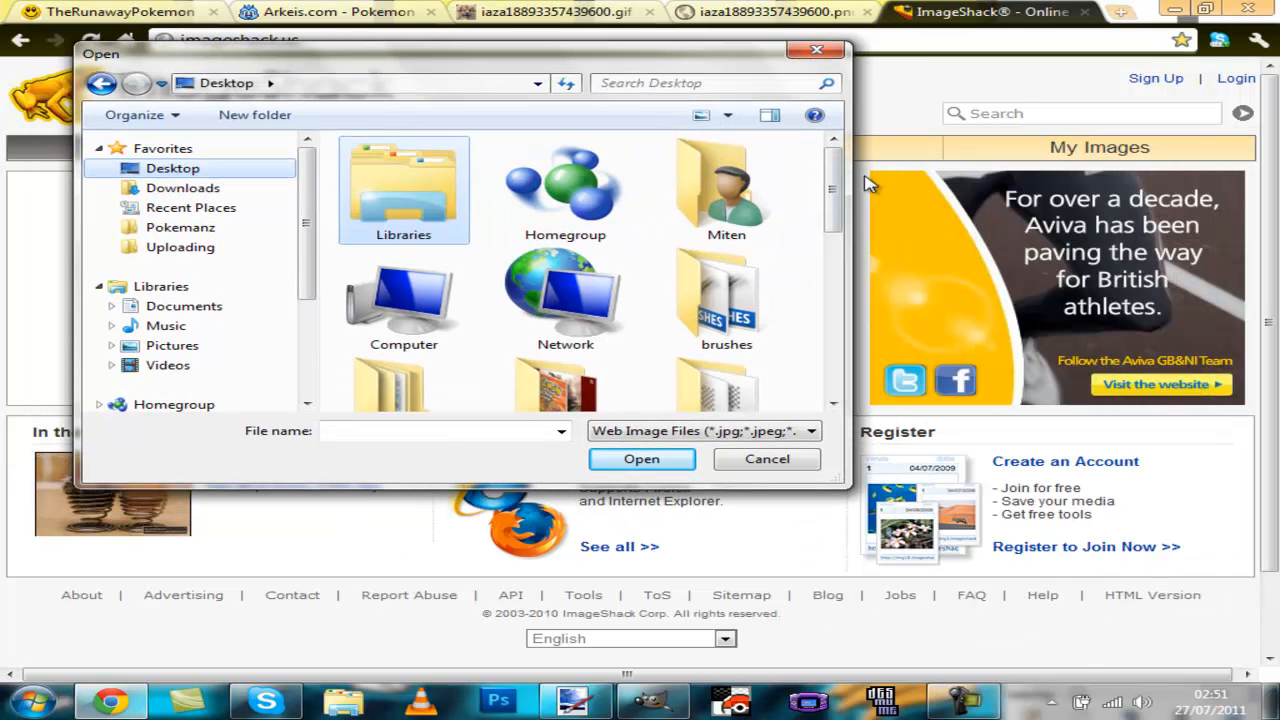
{"action": "left_click", "coordinate": [815, 208]}
{"action": "key", "text": "e"}
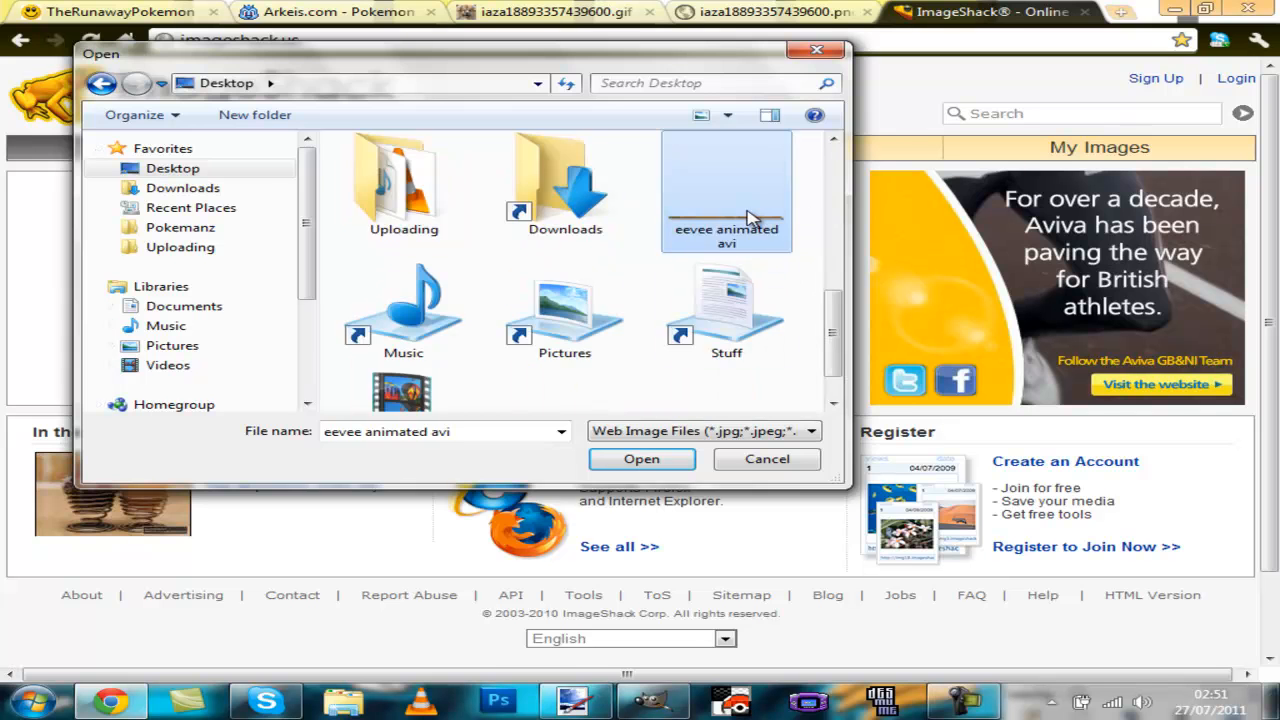
{"action": "double_click", "coordinate": [750, 218]}
{"action": "left_click", "coordinate": [303, 428]}
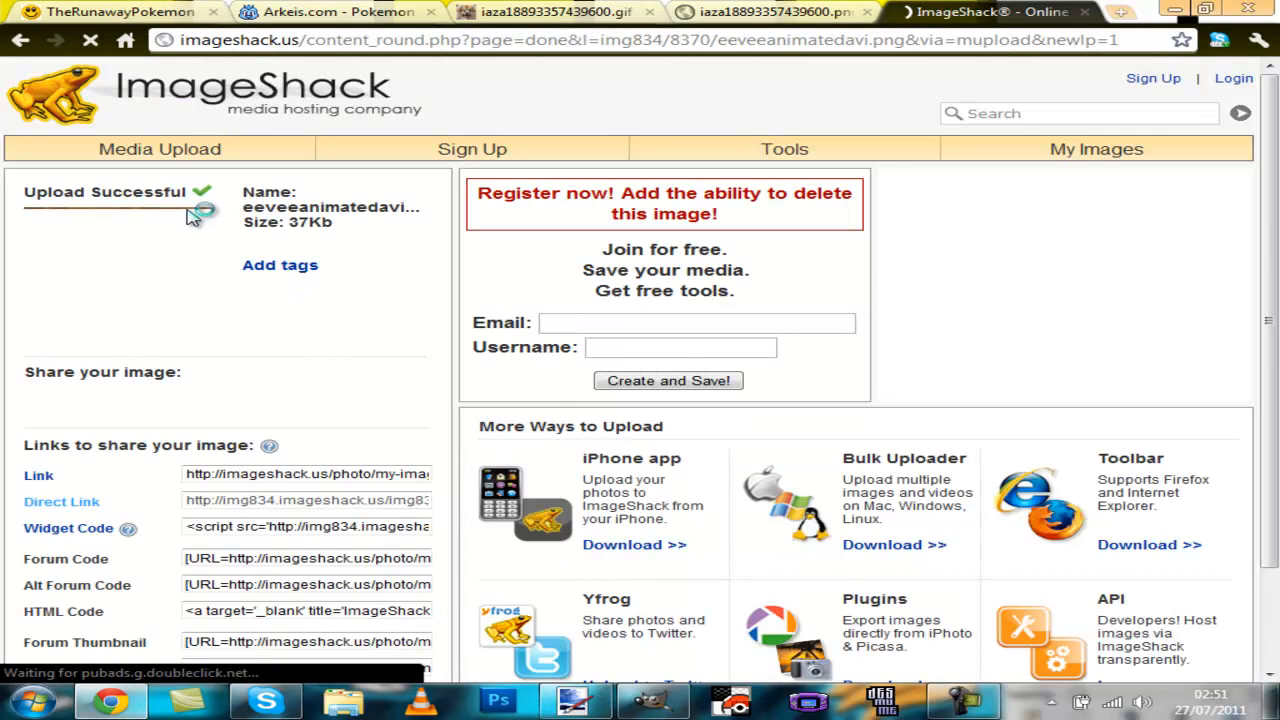
Step: Open the uploaded image's page and copy the image URL
{"action": "left_click", "coordinate": [80, 248]}
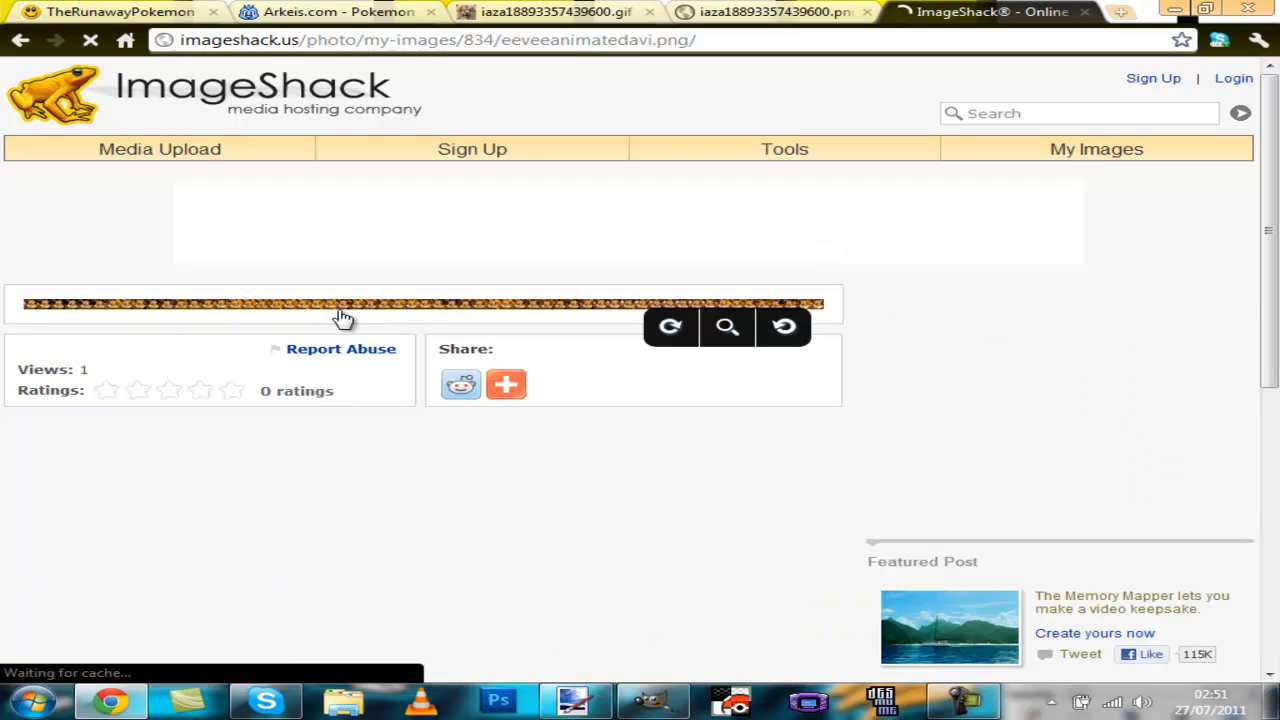
{"action": "right_click", "coordinate": [364, 308]}
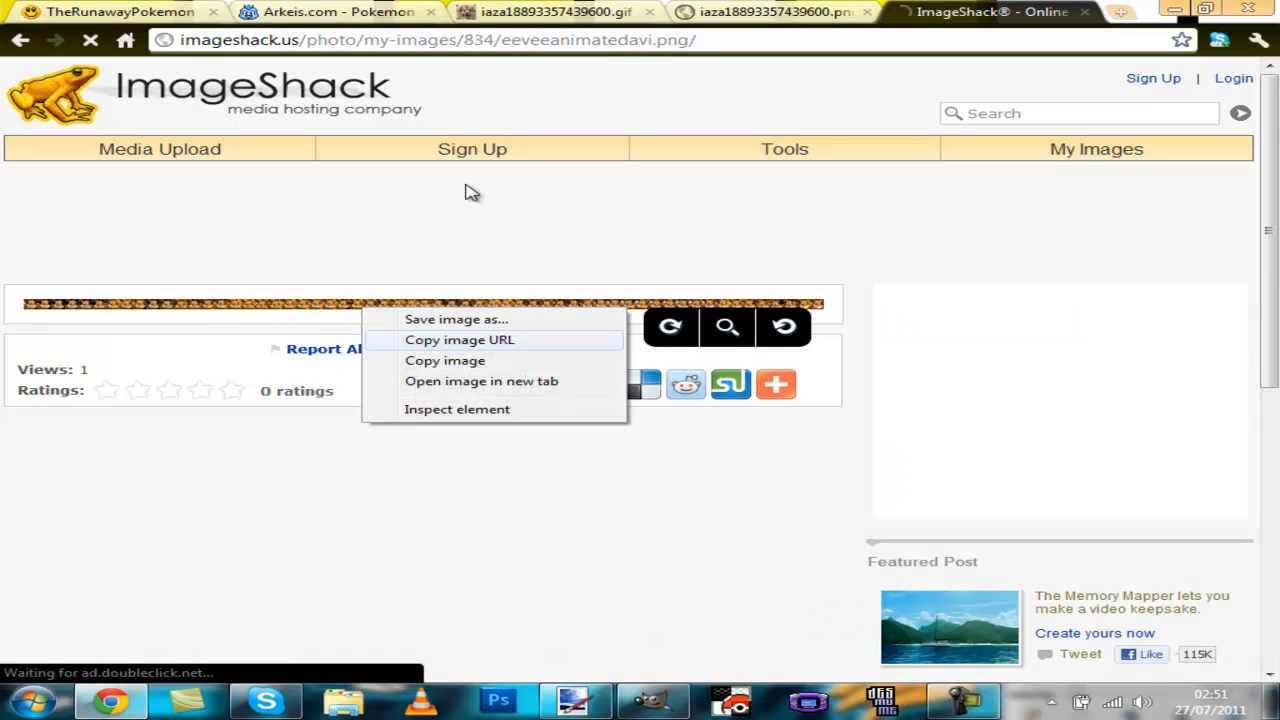
{"action": "left_click", "coordinate": [515, 342]}
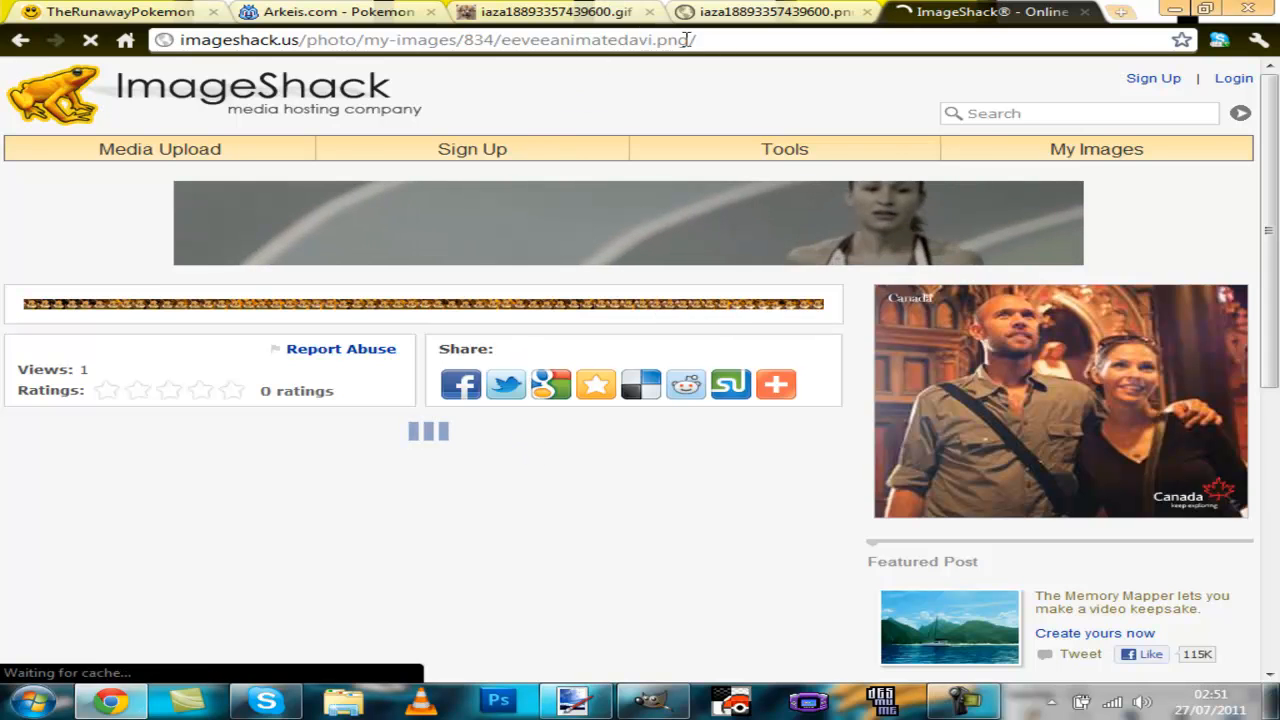
{"action": "left_click", "coordinate": [686, 39]}
{"action": "type", "text": "v"}
{"action": "key", "text": "Return"}
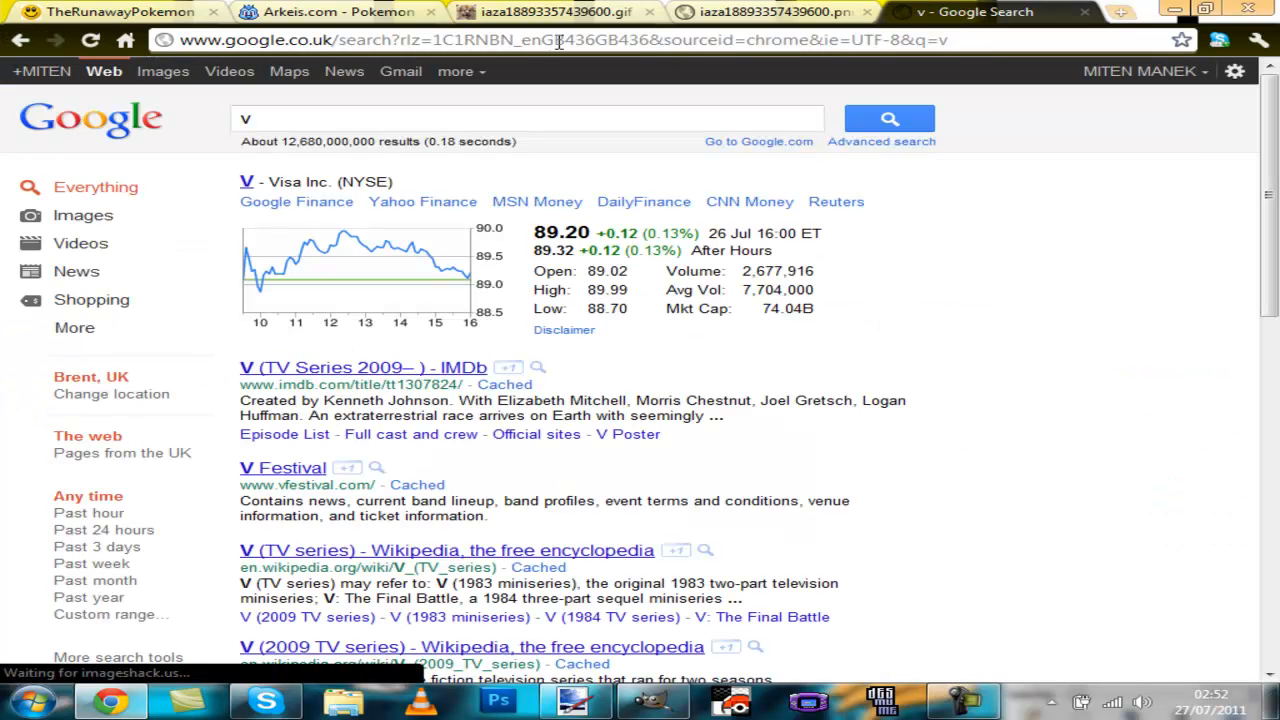
Step: Open the direct image URL img834.imageshack.us/img834/8370/eeveeanimatedavi.png in the ImageShack tab and view the strip
{"action": "left_click", "coordinate": [707, 39]}
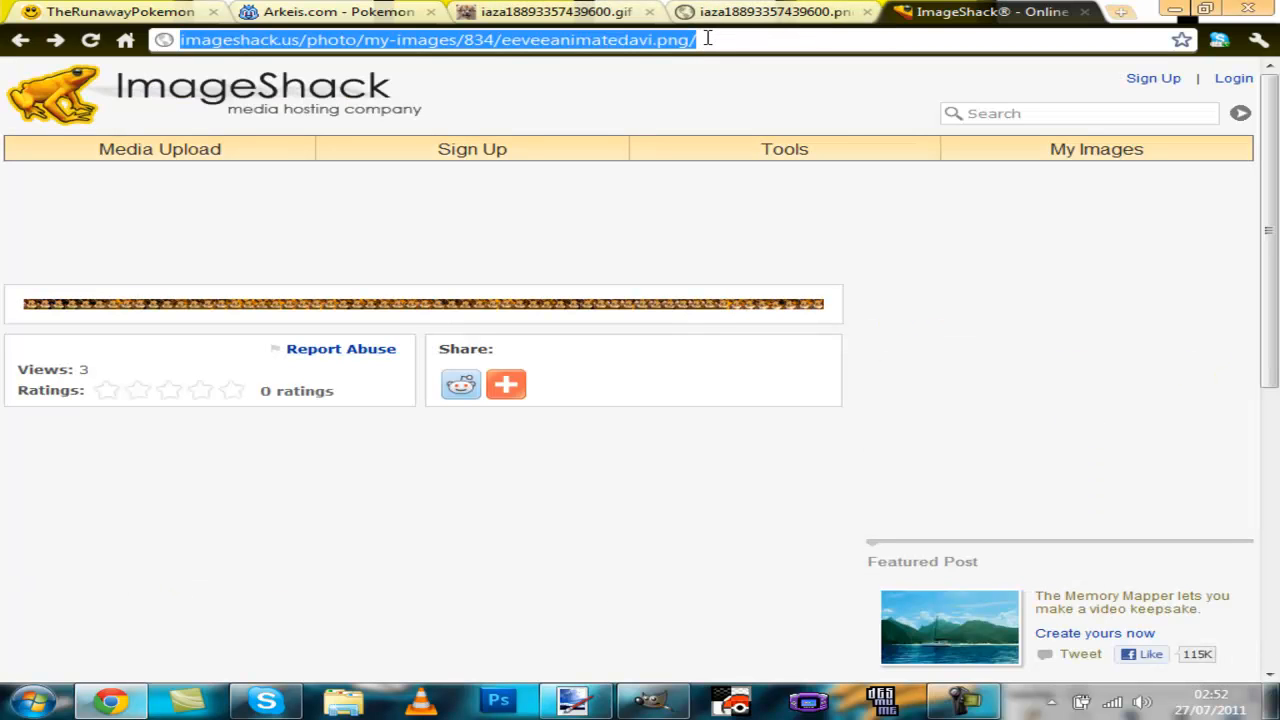
{"action": "type", "text": "http://img834.imageshack.us/img834/8370/eeveeanimatedavi.png"}
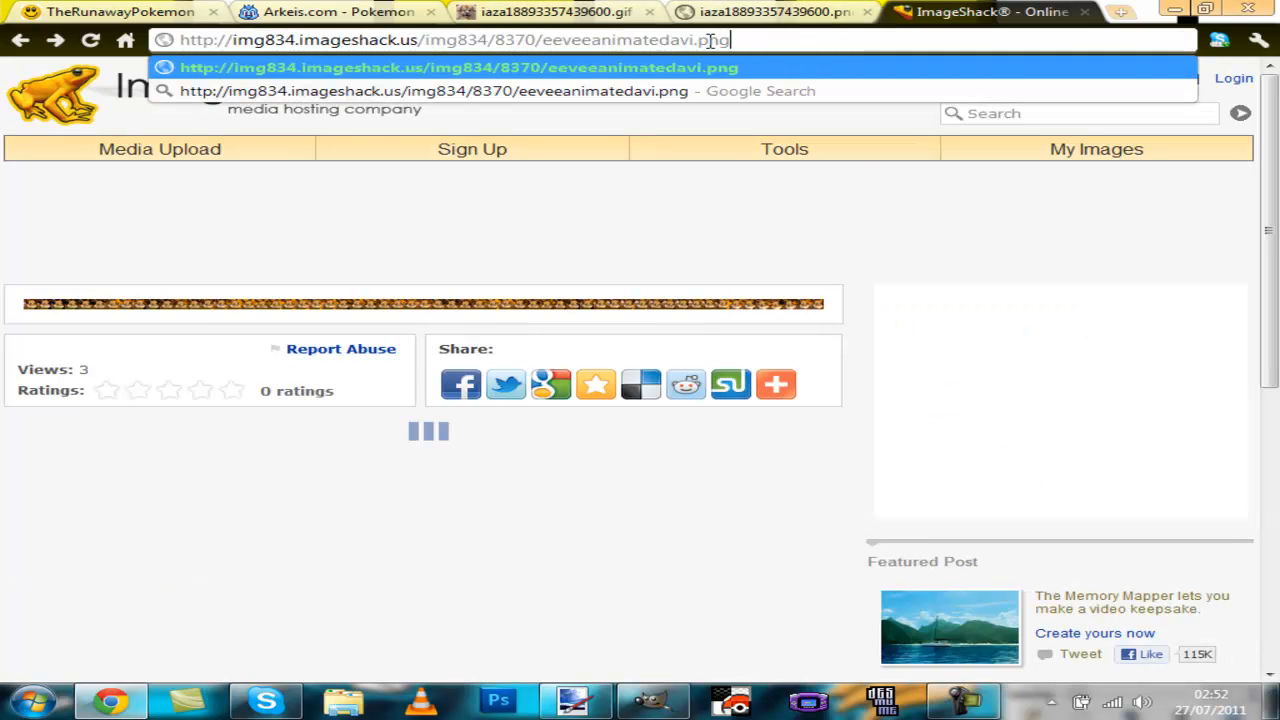
{"action": "key", "text": "Return"}
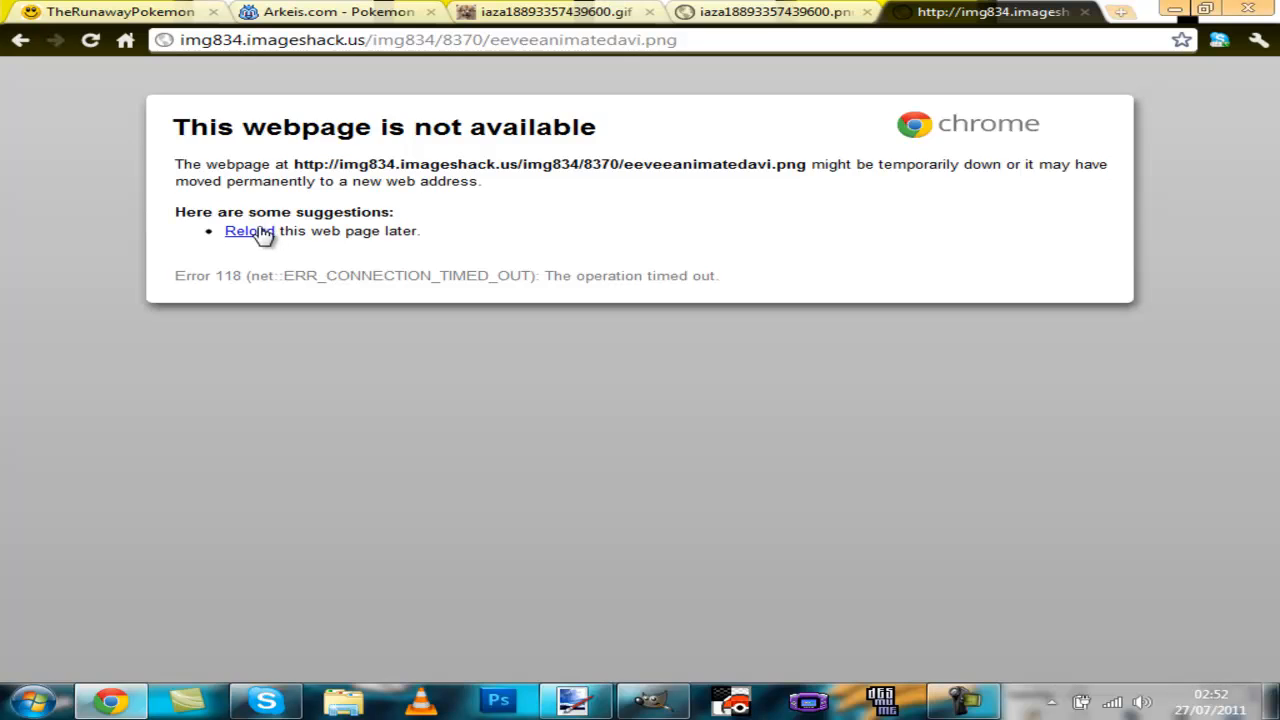
{"action": "left_click", "coordinate": [260, 232]}
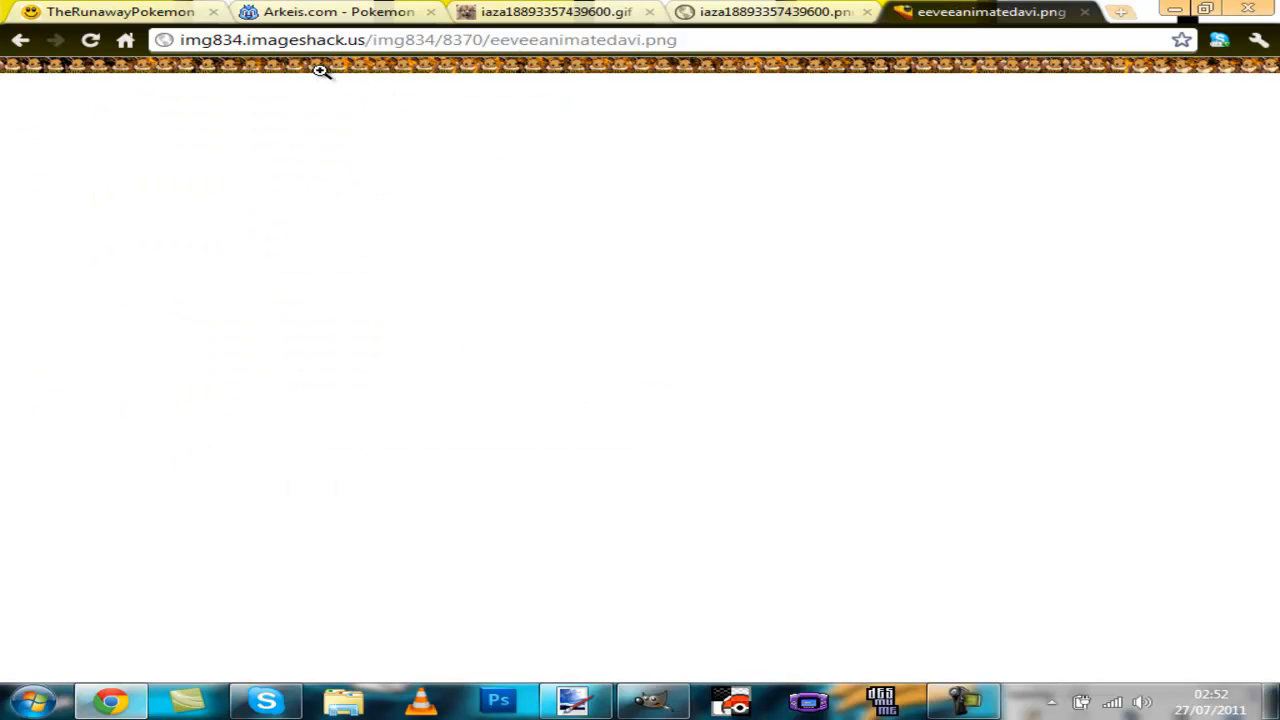
{"action": "left_click", "coordinate": [510, 80]}
Step: Switch to the xat chat, open your own profile and copy the current Picture URL
{"action": "left_click", "coordinate": [125, 12]}
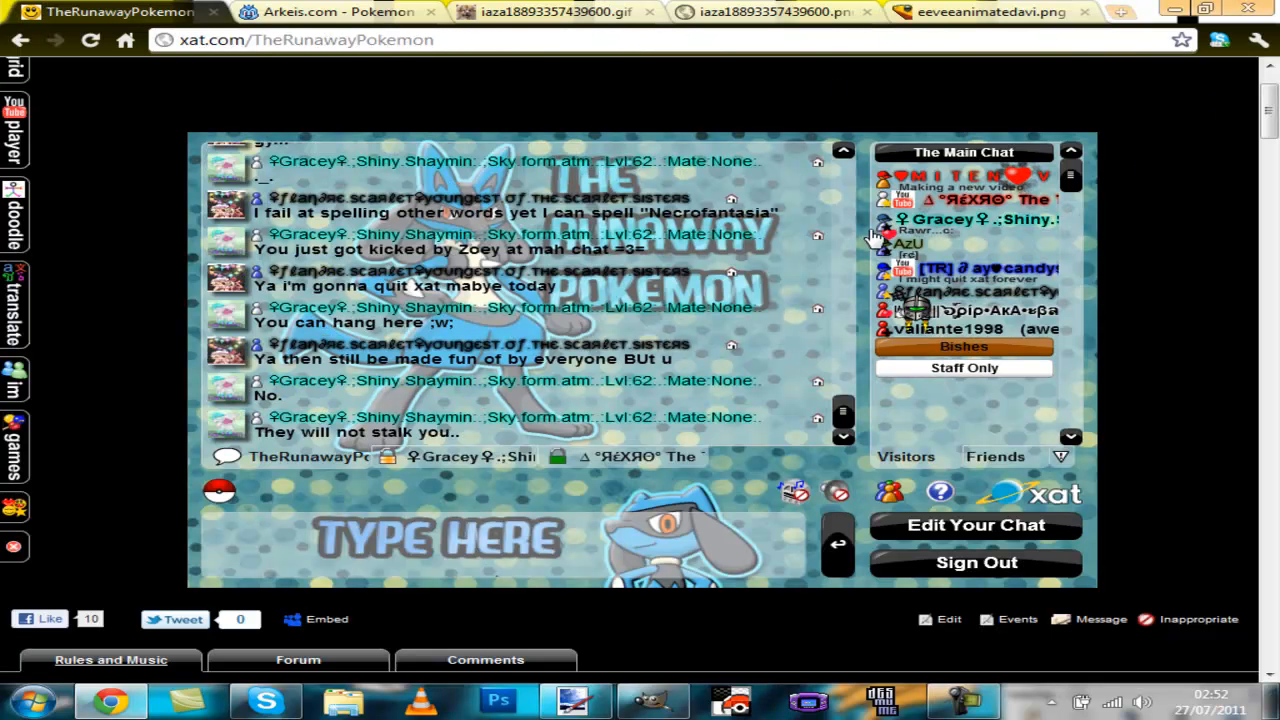
{"action": "left_click", "coordinate": [987, 181]}
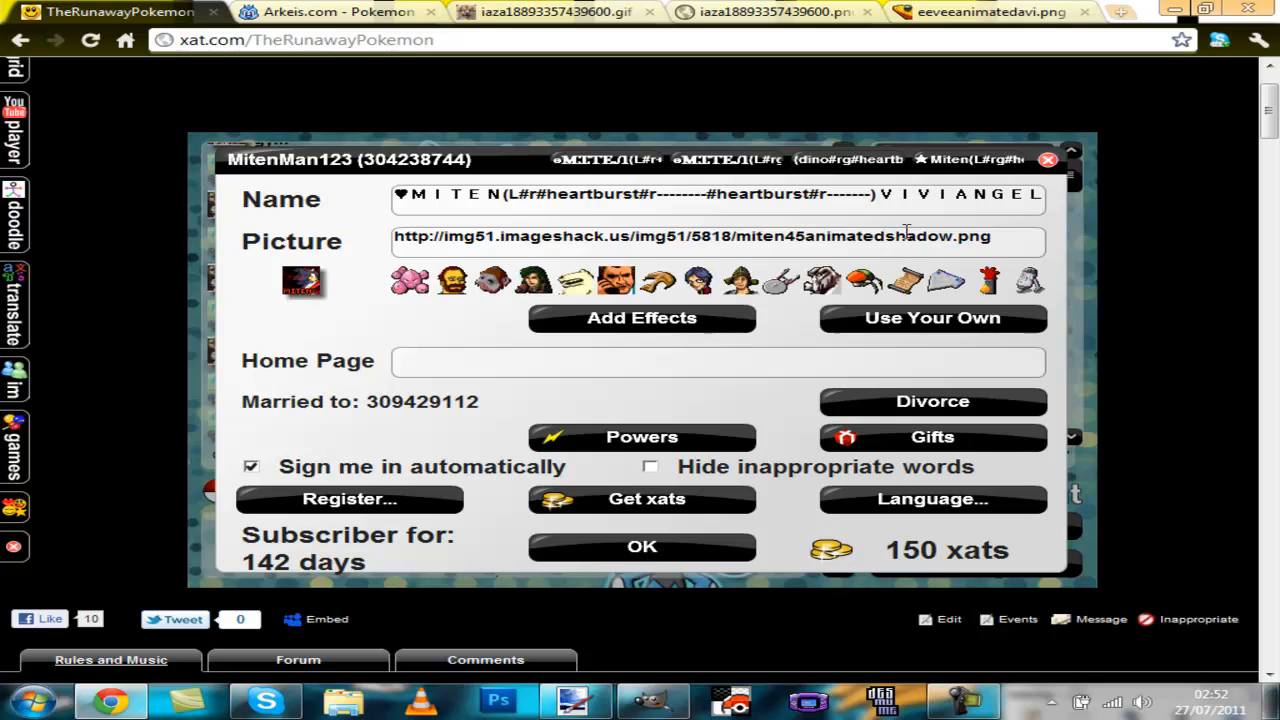
{"action": "left_click_drag", "start_coordinate": [1010, 238], "coordinate": [392, 240]}
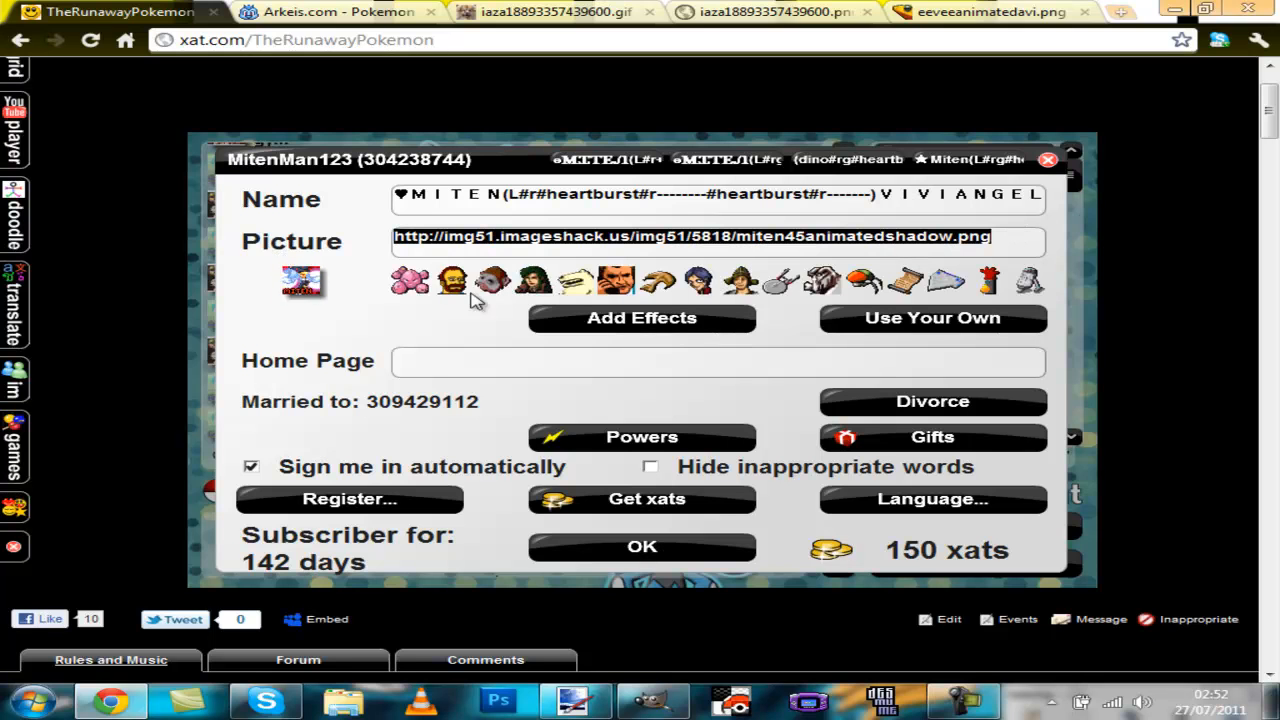
{"action": "key", "text": "ctrl+c"}
Step: Open the old miten45animatedshadow.png picture URL in a new browser tab
{"action": "left_click", "coordinate": [1122, 13]}
{"action": "key", "text": "ctrl+v"}
{"action": "key", "text": "Return"}
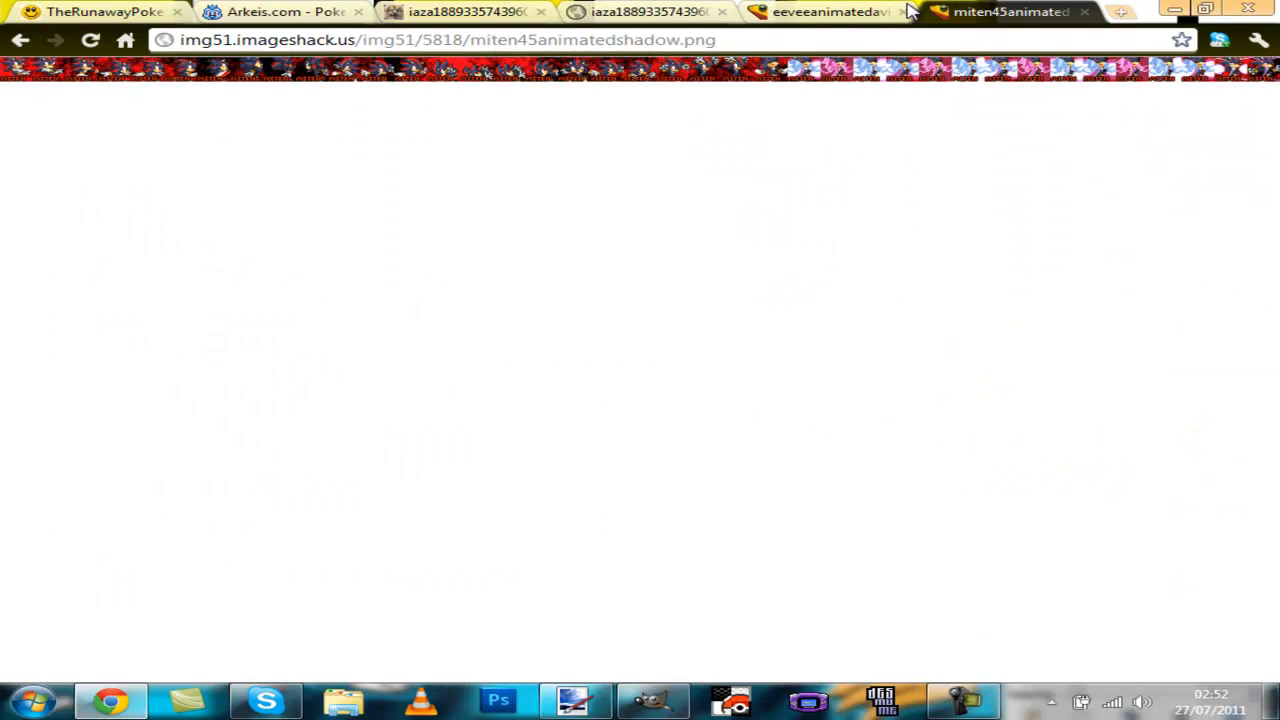
Step: Replace the xat profile's Picture URL with the eeveeanimatedavi.png image URL and confirm the profile
{"action": "left_click", "coordinate": [815, 12]}
{"action": "left_click", "coordinate": [821, 38]}
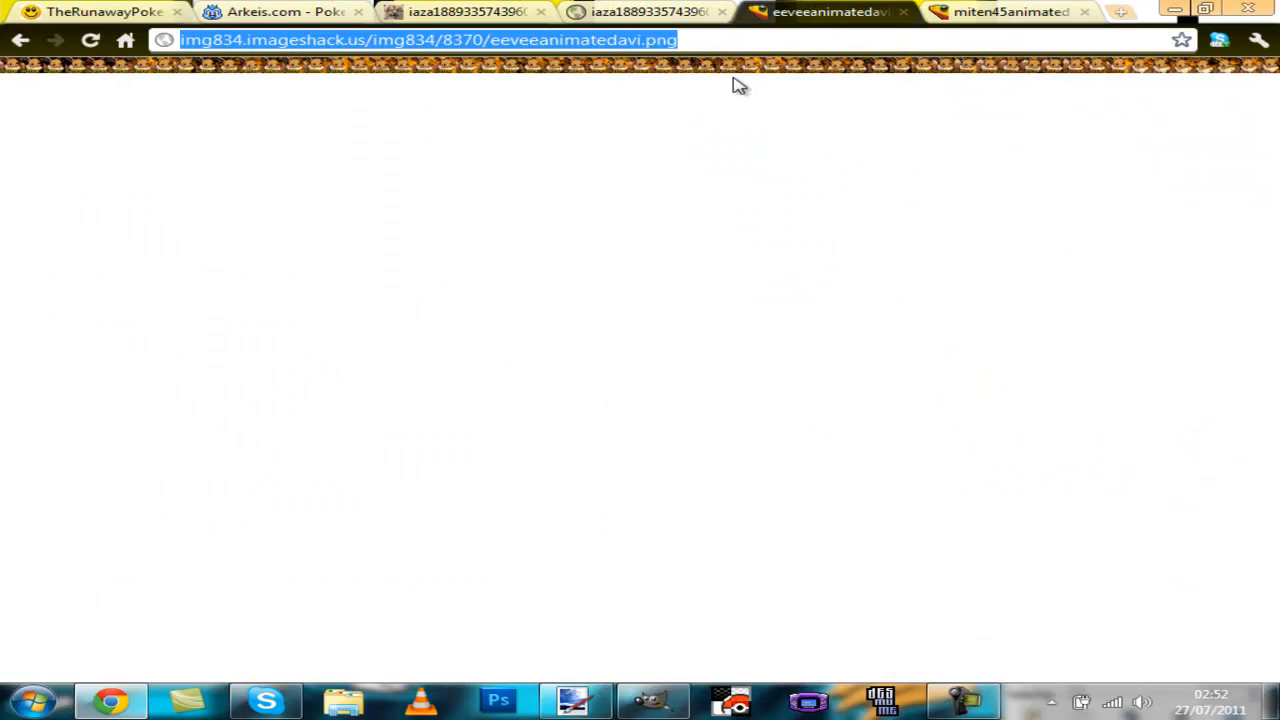
{"action": "left_click", "coordinate": [100, 12]}
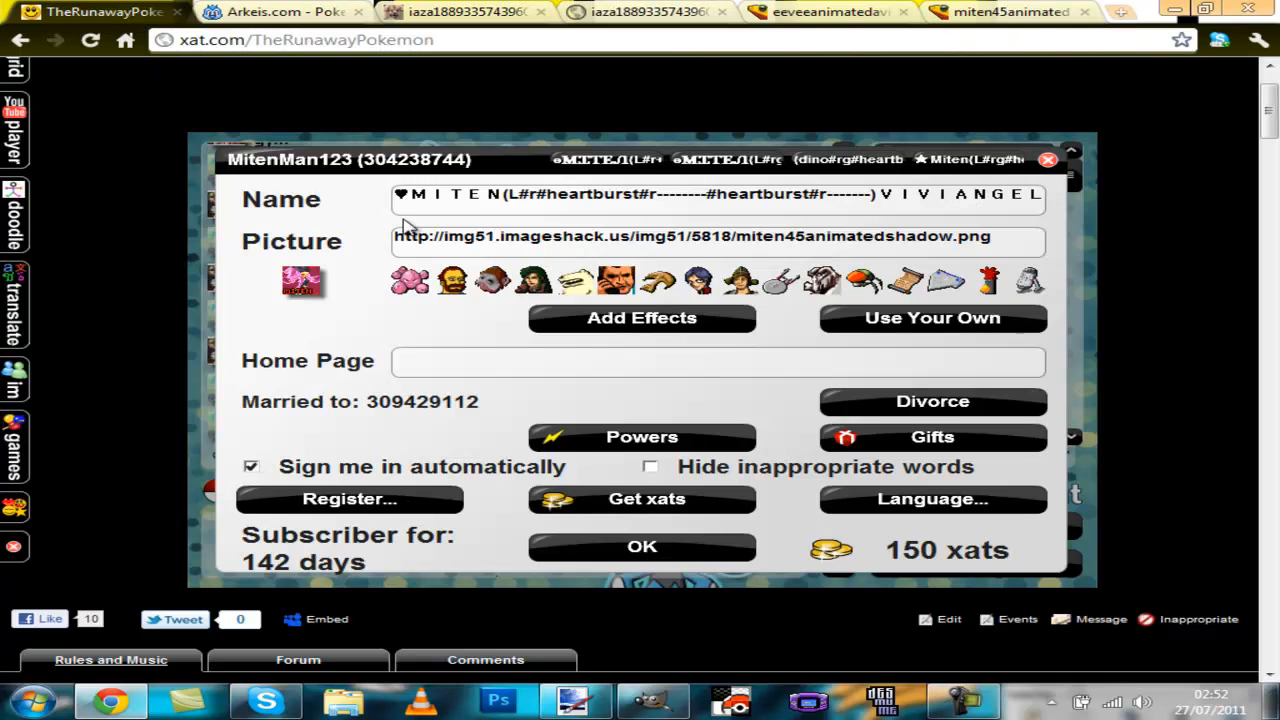
{"action": "left_click", "coordinate": [543, 245]}
{"action": "key", "text": "ctrl+a"}
{"action": "key", "text": "ctrl+v"}
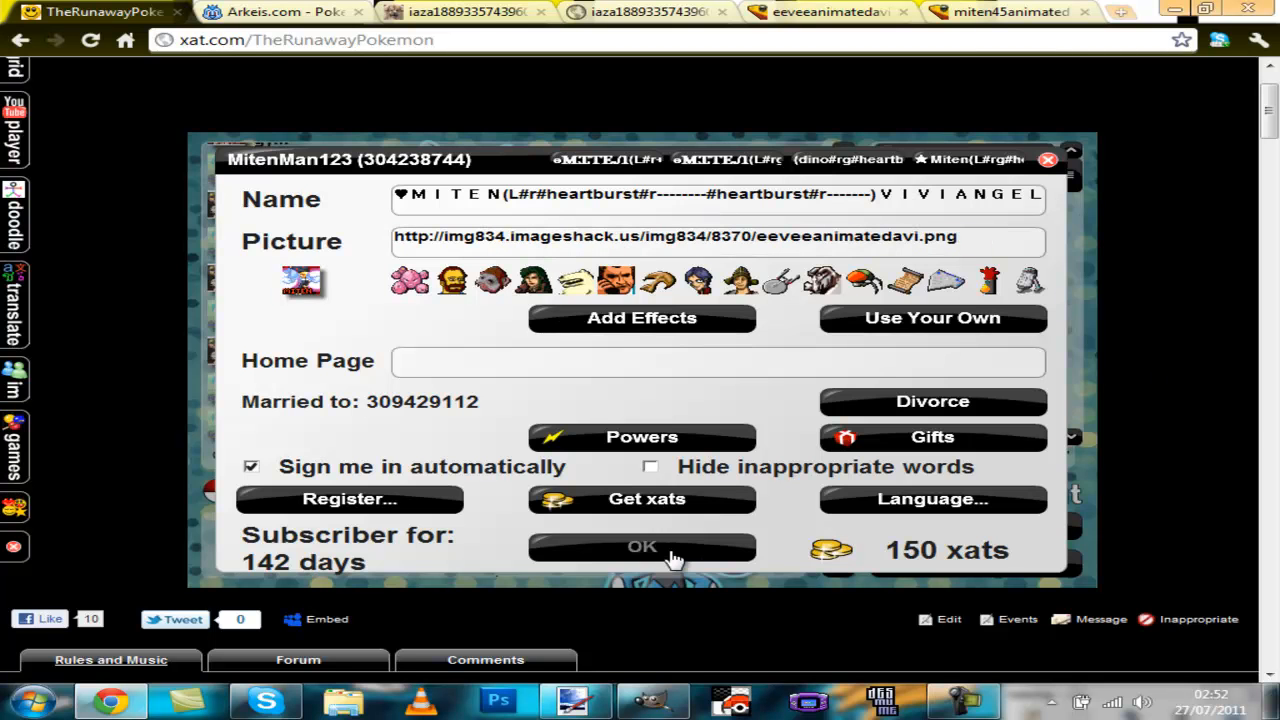
{"action": "left_click", "coordinate": [672, 552]}
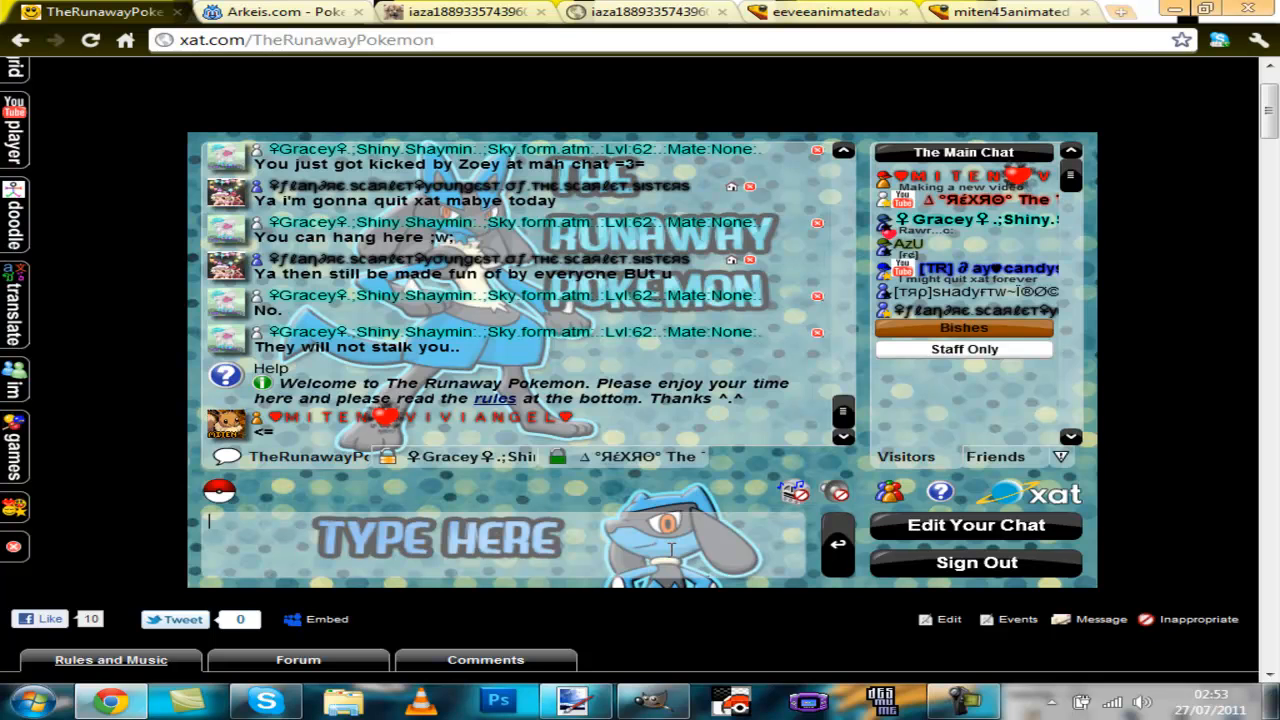
Step: Compare the old and new avatar image tabs, then show the desktop
{"action": "left_click", "coordinate": [988, 11]}
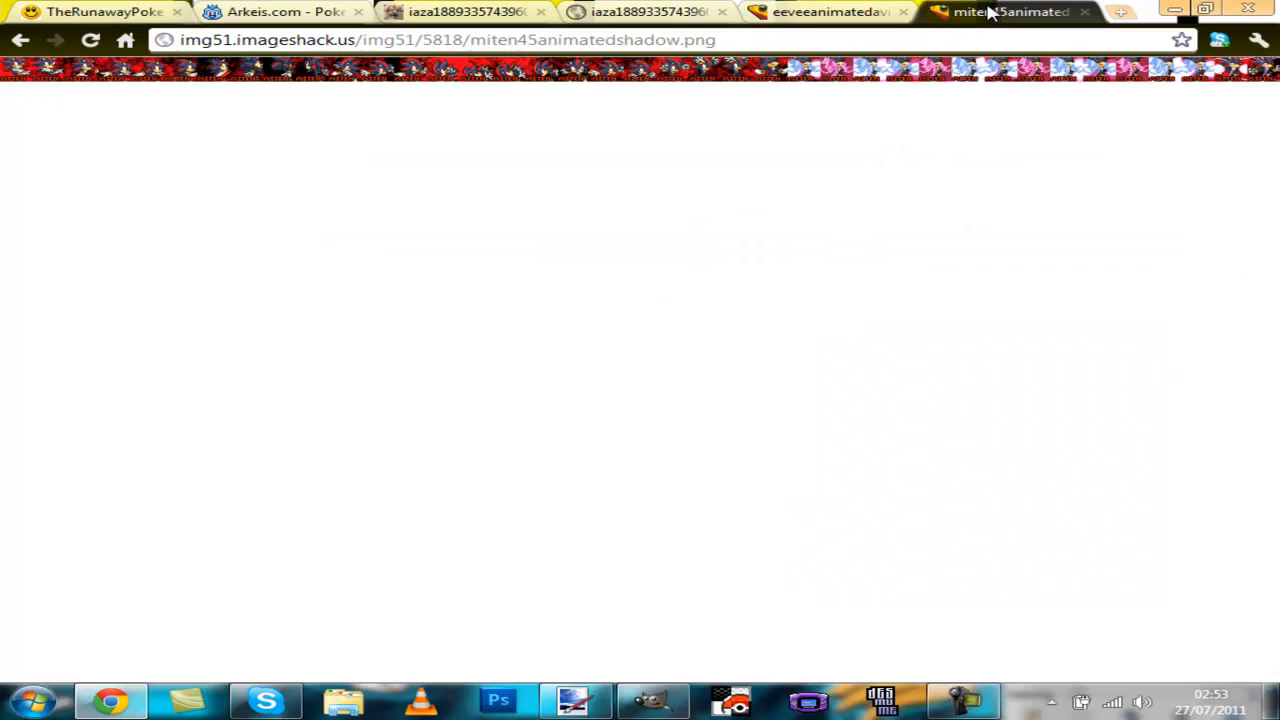
{"action": "left_click", "coordinate": [829, 10]}
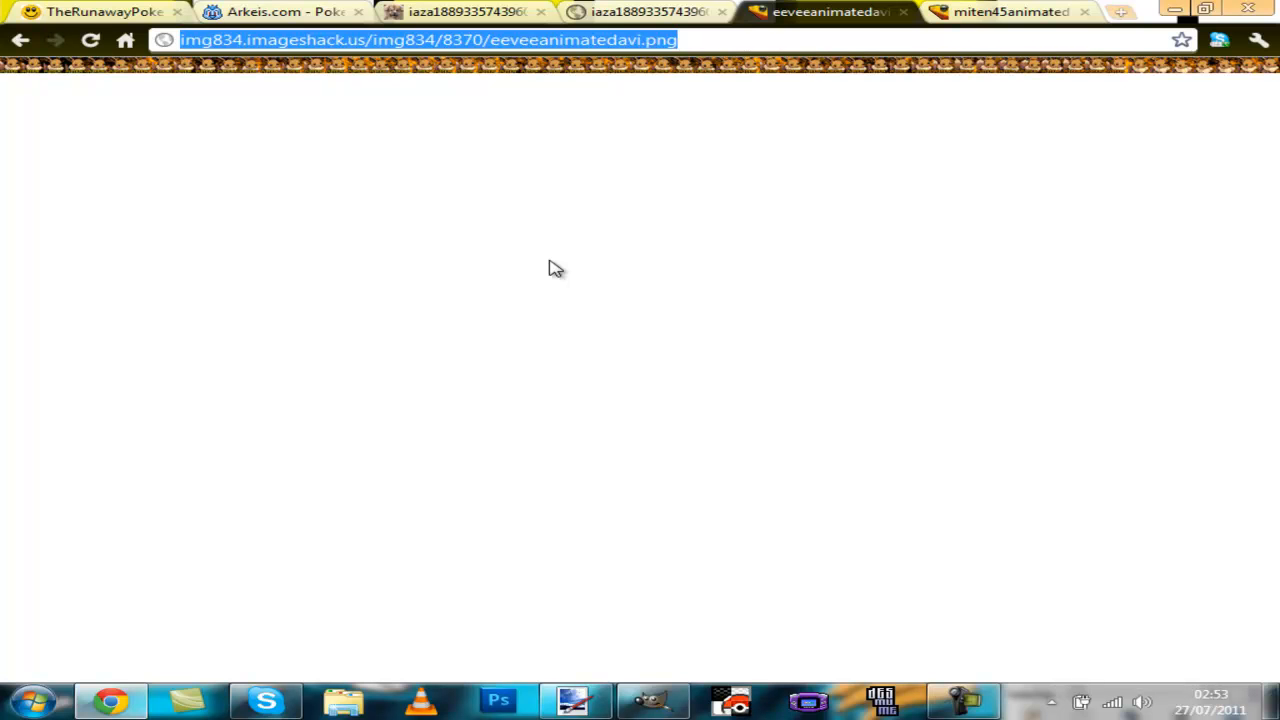
{"action": "left_click", "coordinate": [1274, 690]}
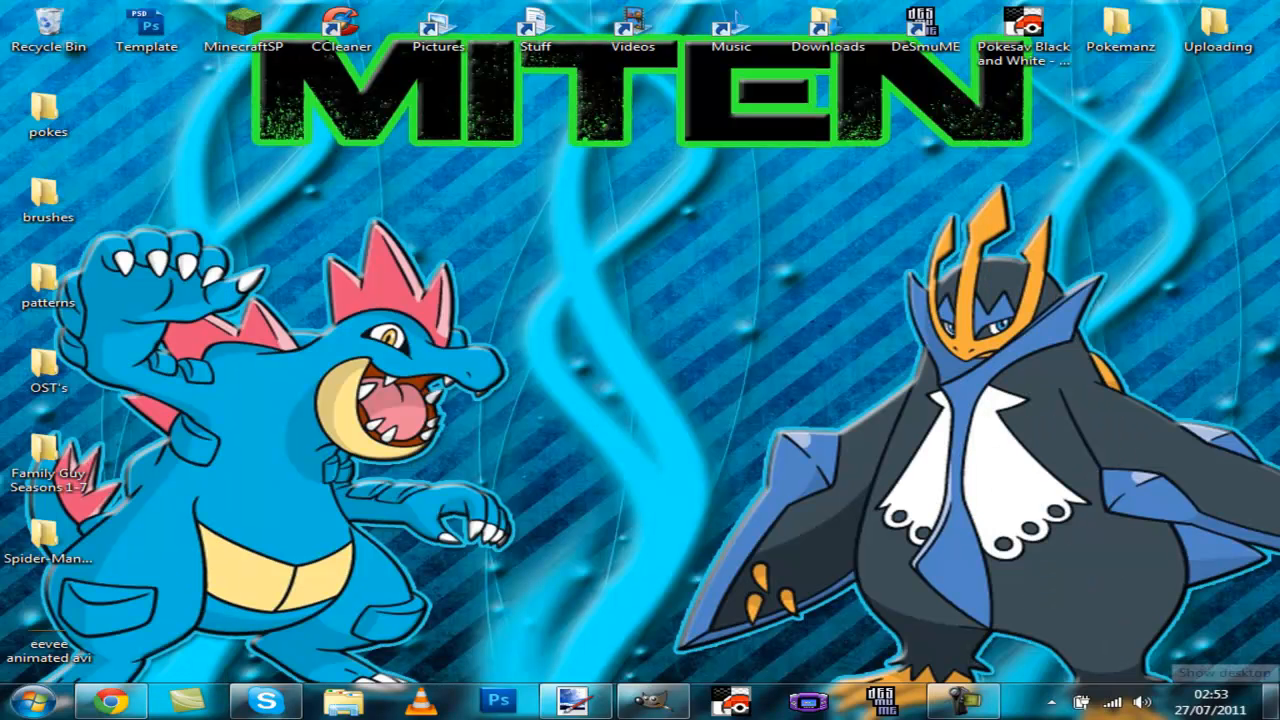